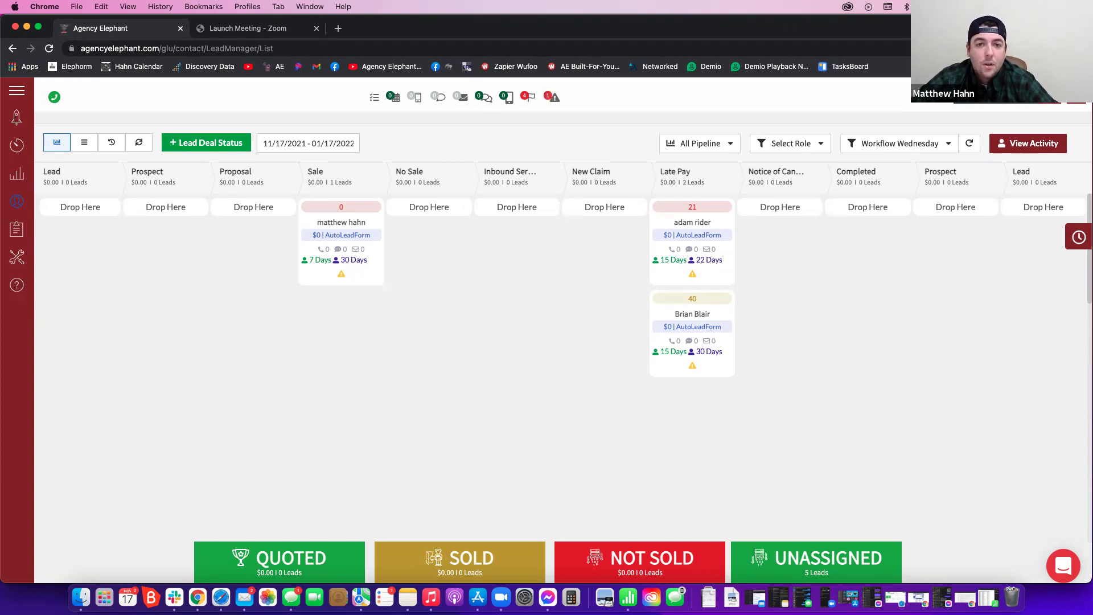
Set the lead board's filters to show all members and all pipelines.
left_click(894, 150)
left_click(886, 163)
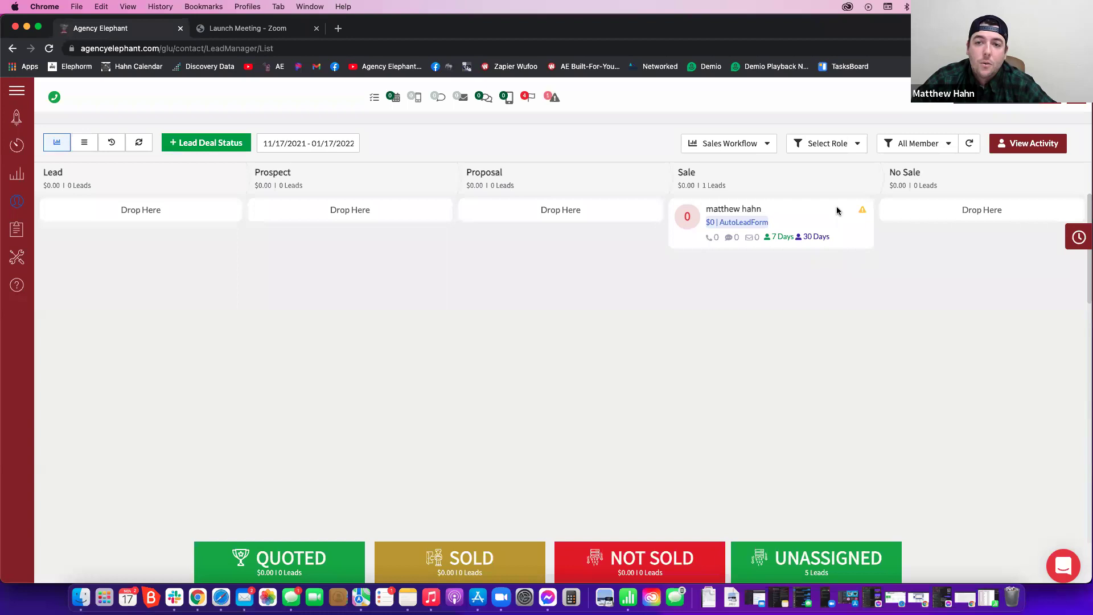
left_click(733, 145)
left_click(739, 165)
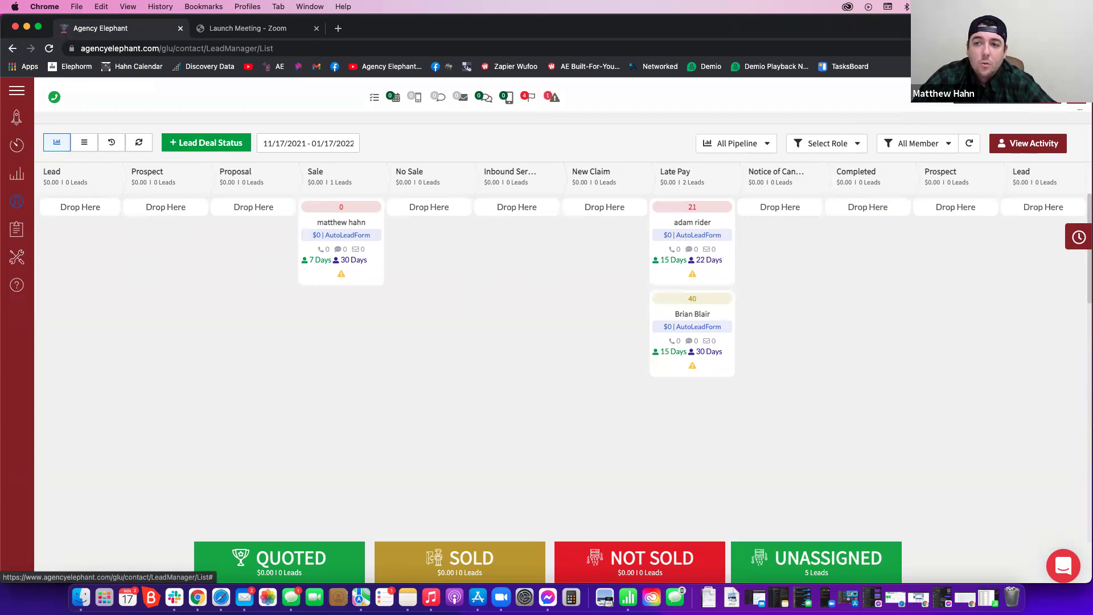
Open the Deal Status page in the account settings and review the listed statuses and their pipelines.
left_click(1076, 108)
left_click(1030, 166)
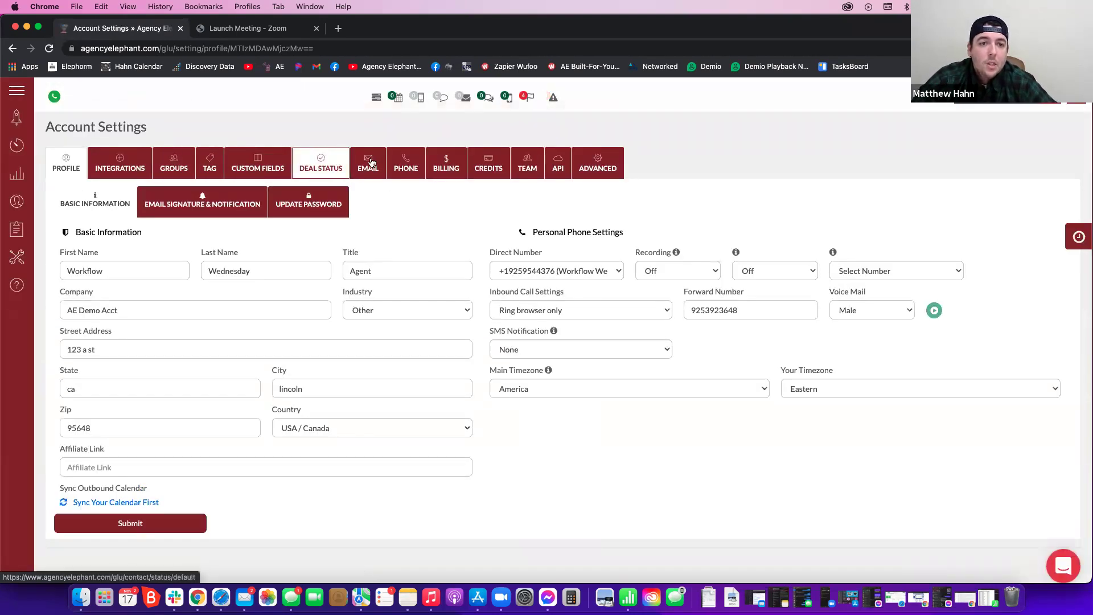
left_click(321, 164)
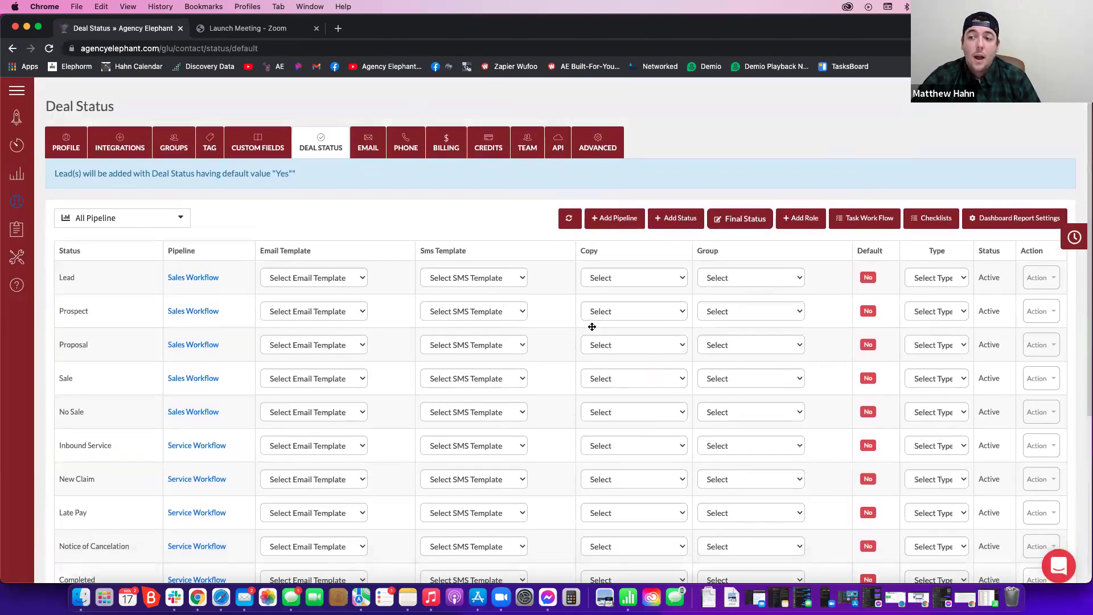
scroll(592, 327, "down", 1)
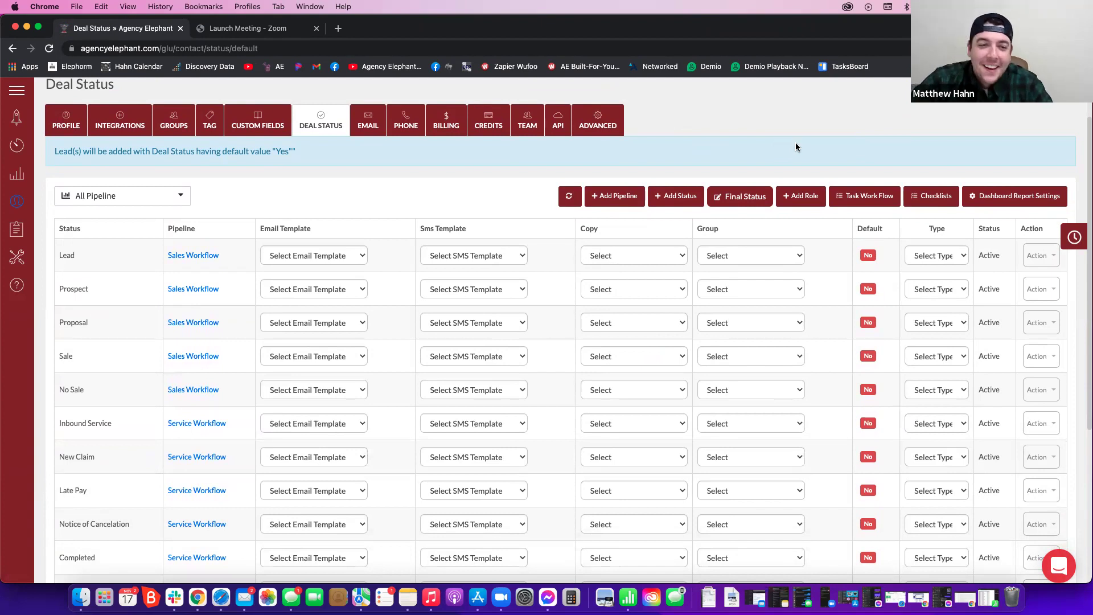
scroll(786, 148, "down", 5)
scroll(769, 151, "up", 6)
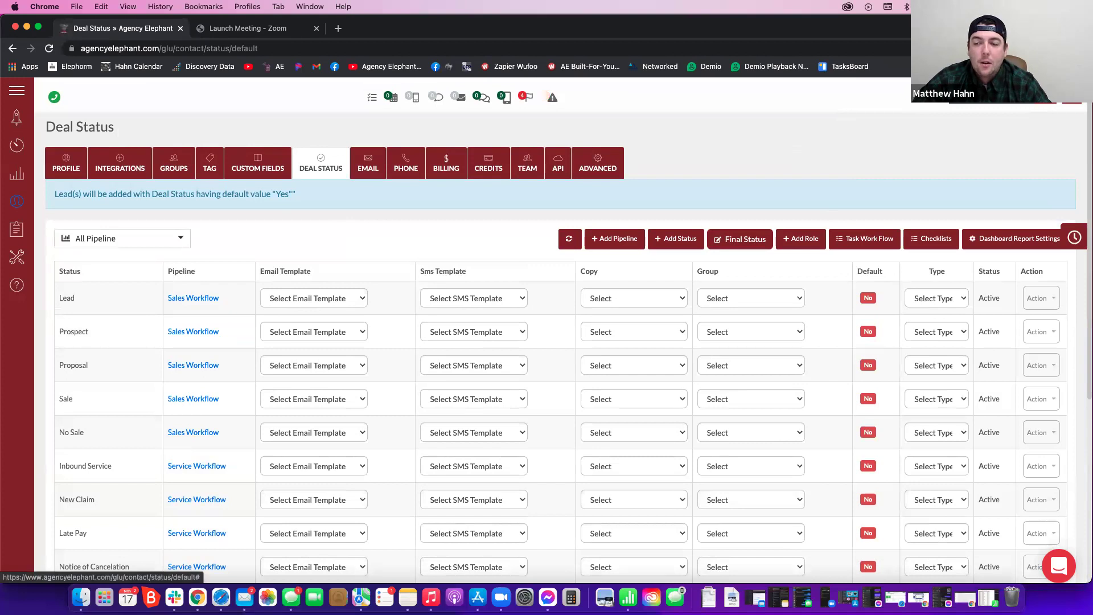
Reopen the account settings and go to the Deal Status page again.
left_click(1071, 102)
left_click(1015, 126)
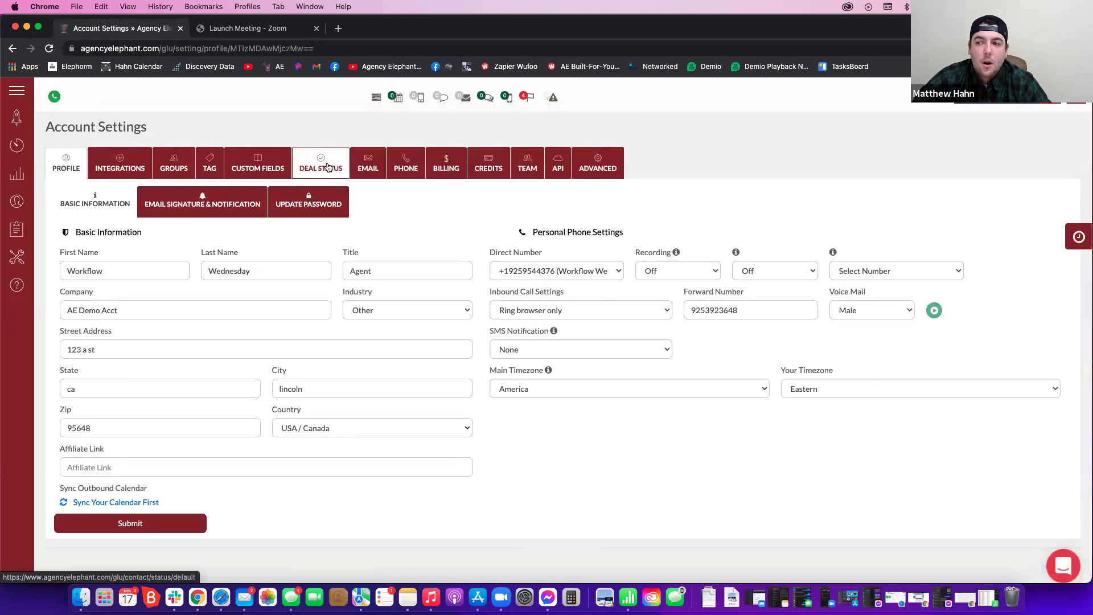
left_click(328, 166)
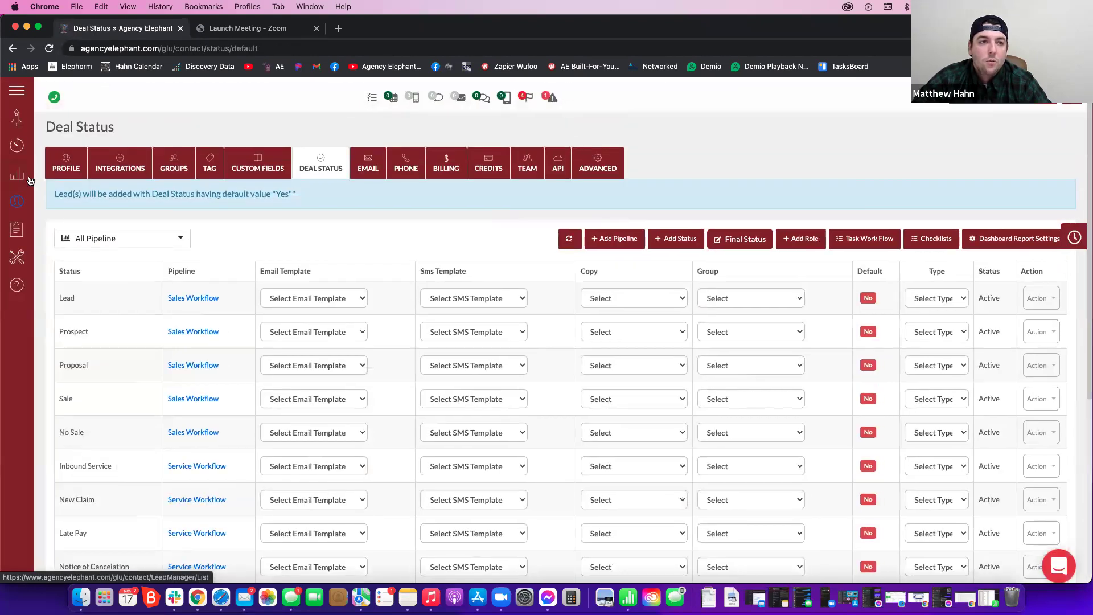
Return to the lead board and switch between its activity view and its leads view.
left_click(30, 180)
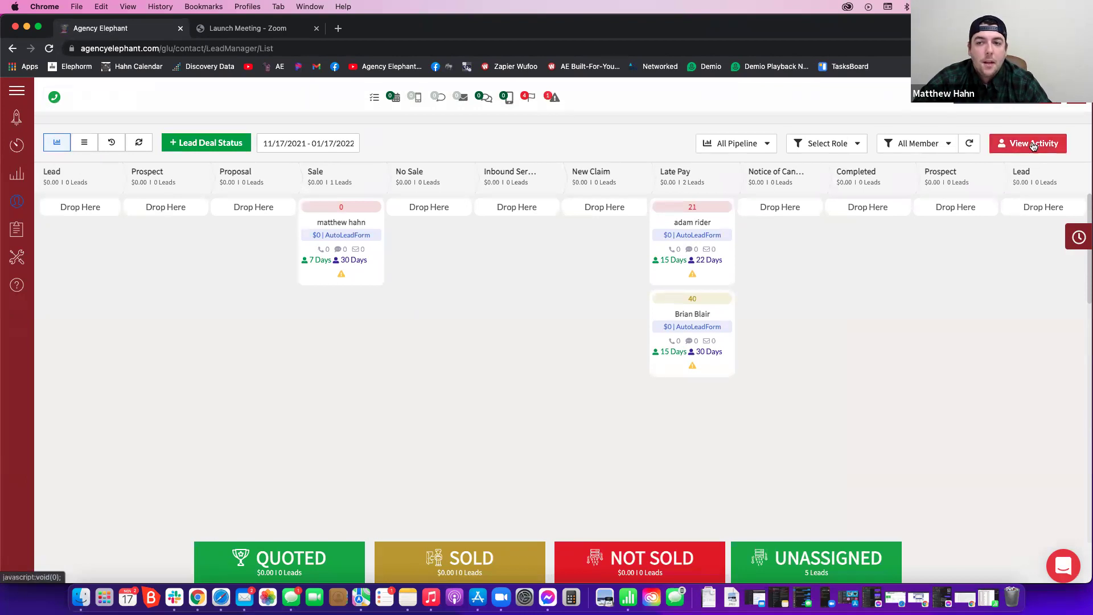
left_click(1034, 145)
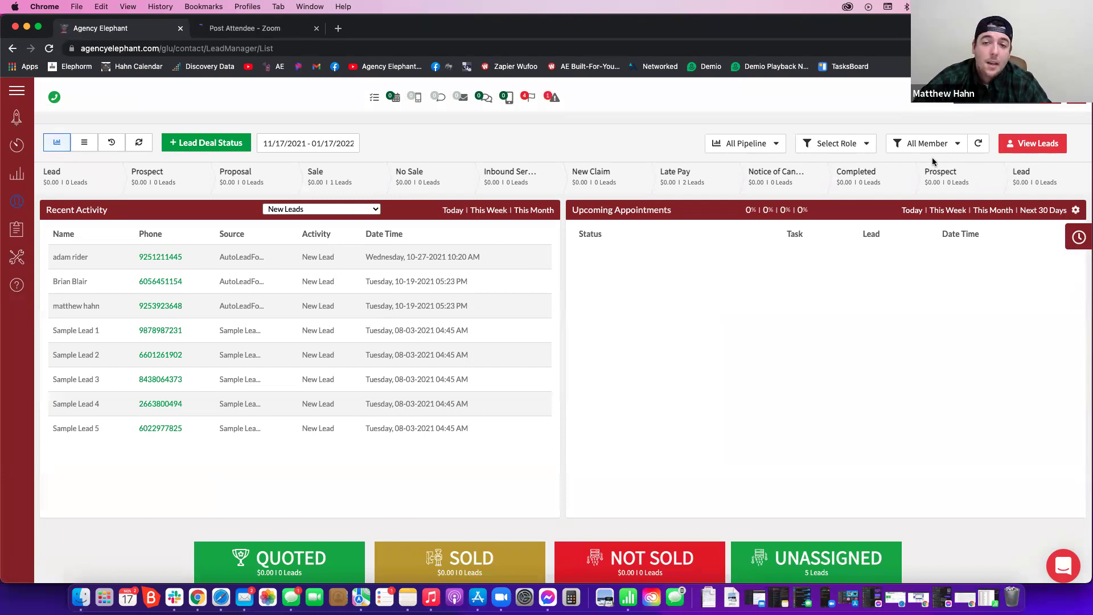
left_click(1024, 146)
left_click(1024, 147)
left_click(1024, 147)
left_click(1024, 147)
left_click(1023, 146)
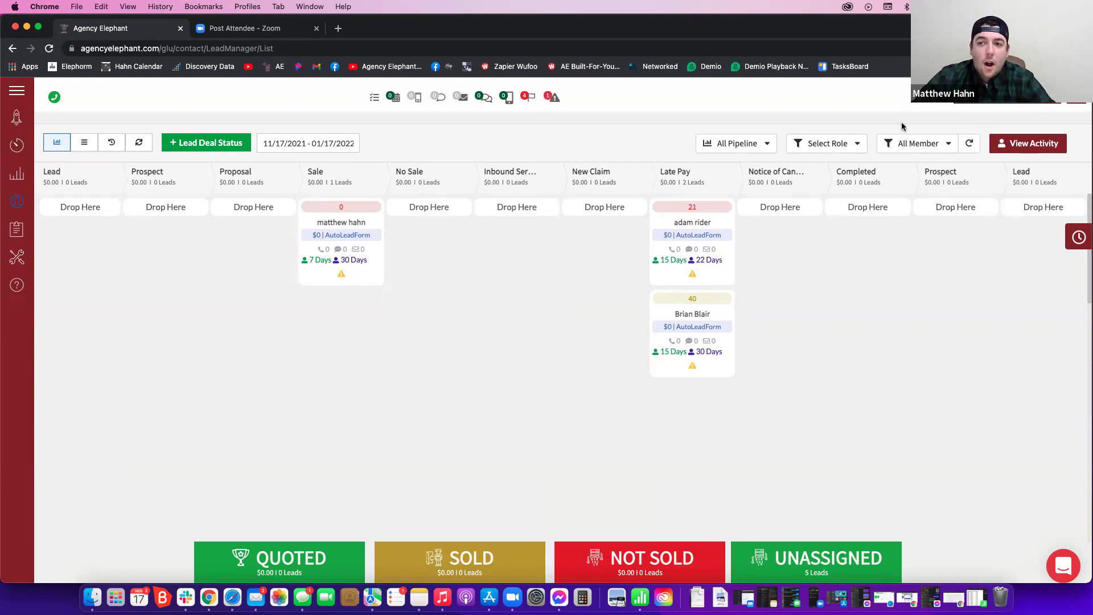
Delete the Sales Workflow pipeline in the account's Deal Status settings.
left_click(1076, 98)
left_click(1053, 126)
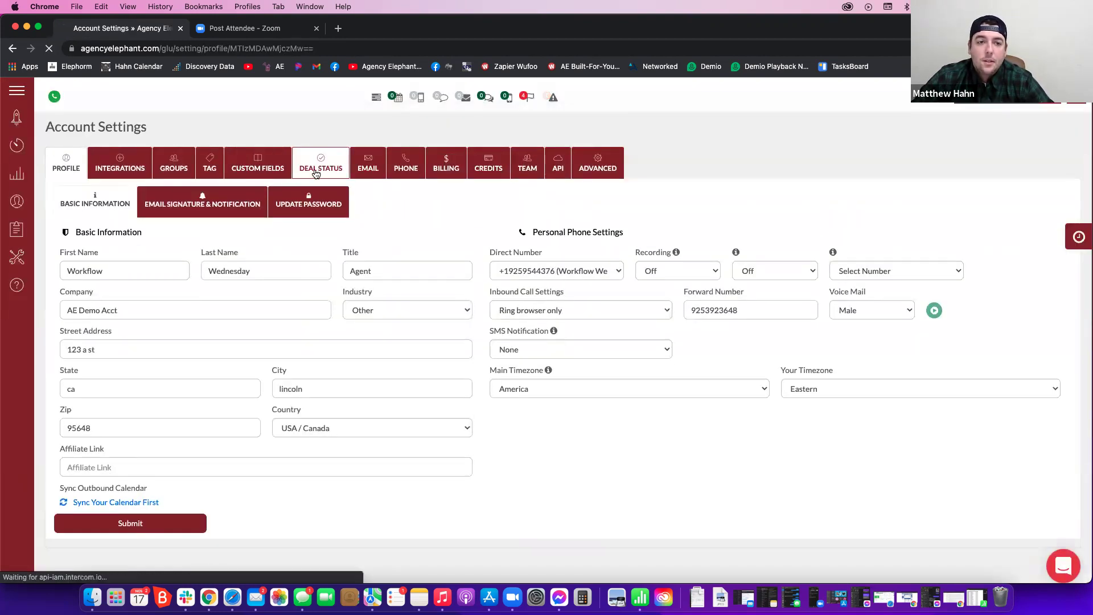
left_click(316, 171)
scroll(487, 344, "down", 3)
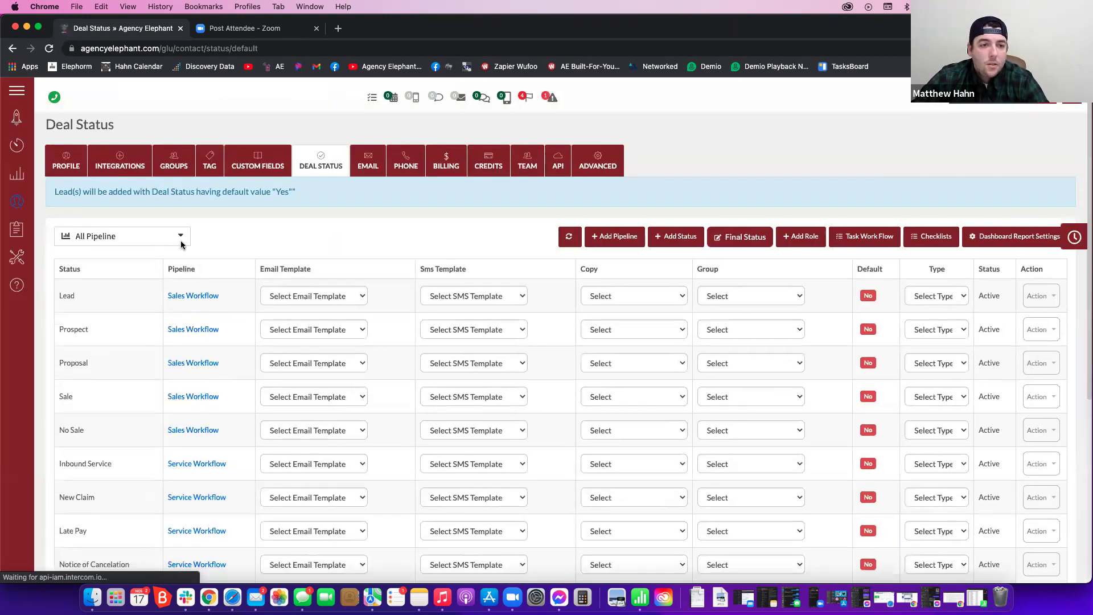
left_click(181, 243)
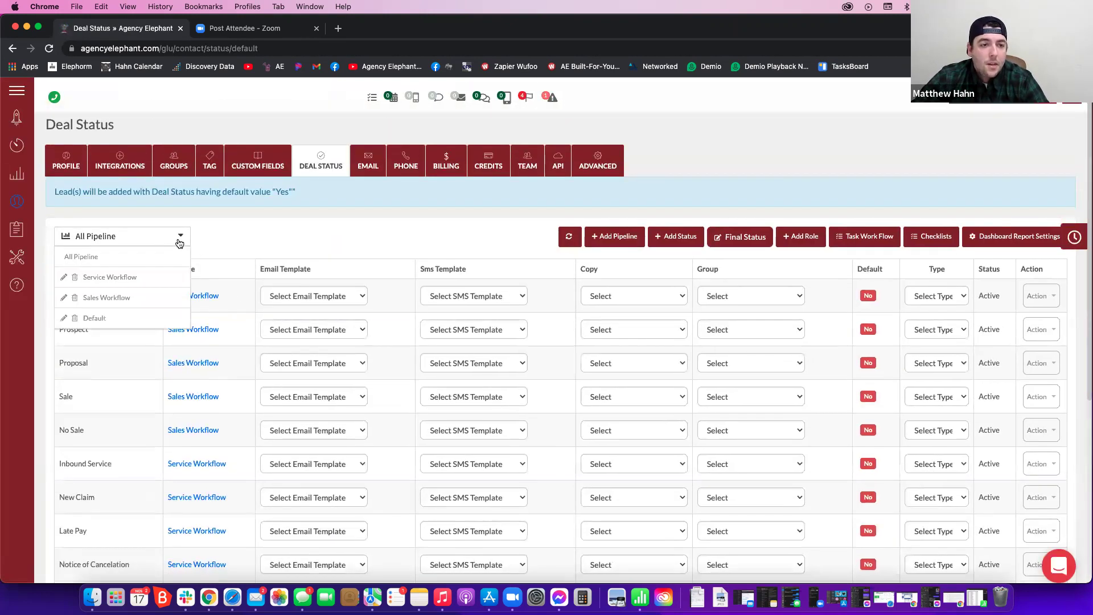
left_click(75, 297)
left_click(518, 388)
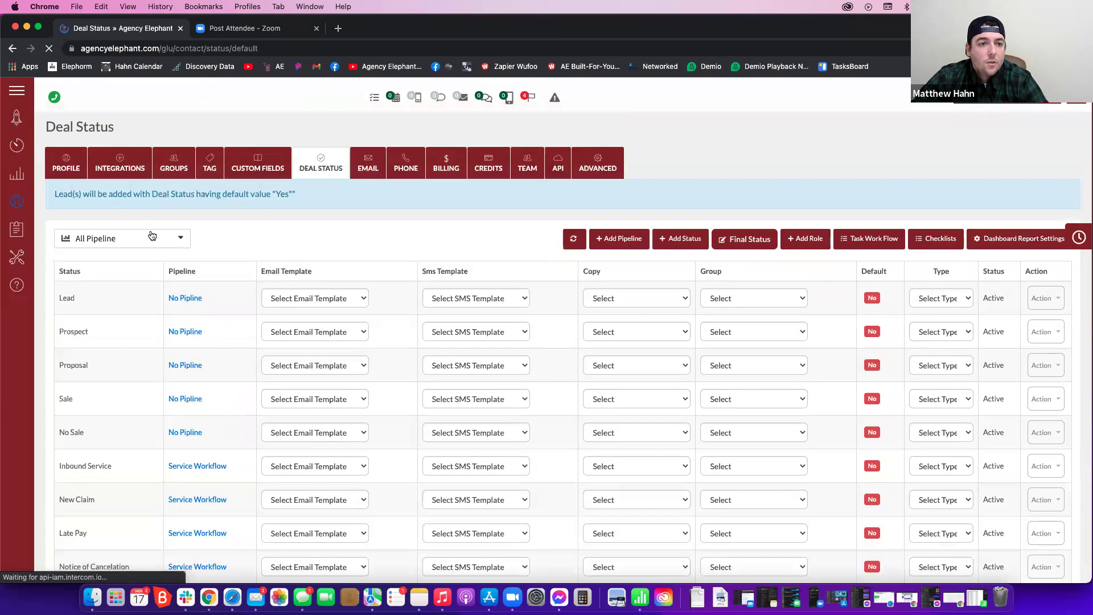
Delete the Service Workflow pipeline from the pipeline list.
left_click(151, 243)
left_click(75, 280)
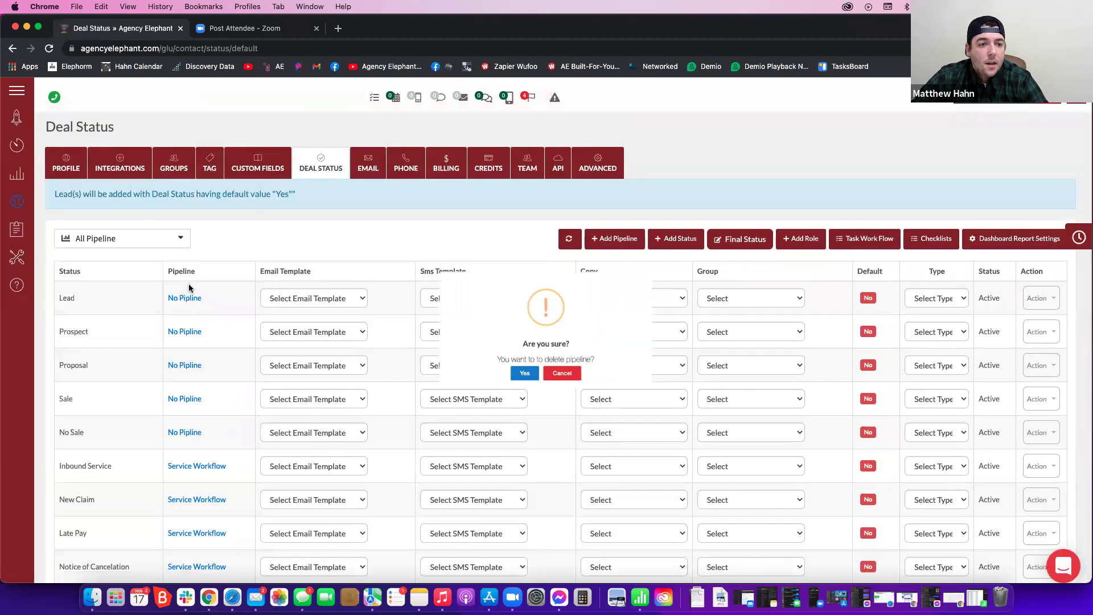
left_click(514, 387)
left_click(547, 382)
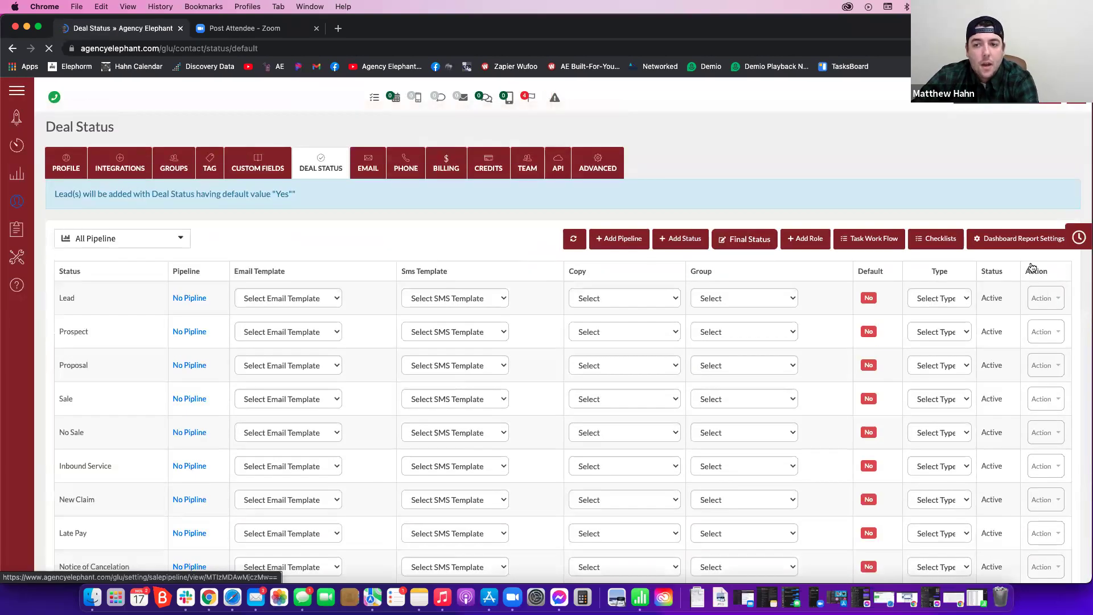
Delete the Lead and Prospect statuses that have no pipeline assigned.
left_click(1044, 298)
left_click(985, 403)
key("Return")
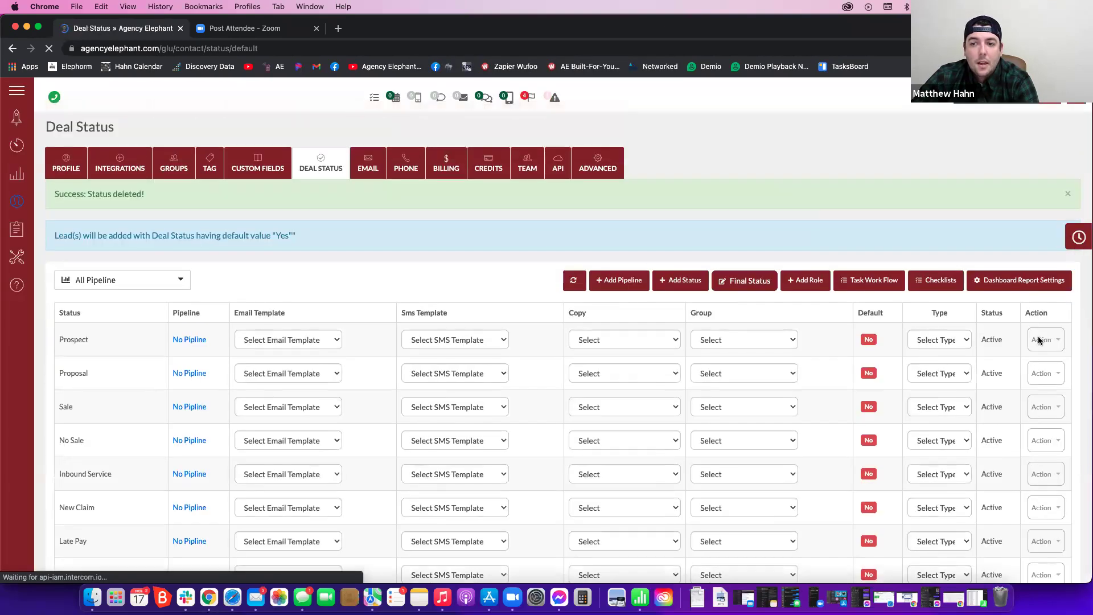
left_click(1042, 339)
left_click(999, 445)
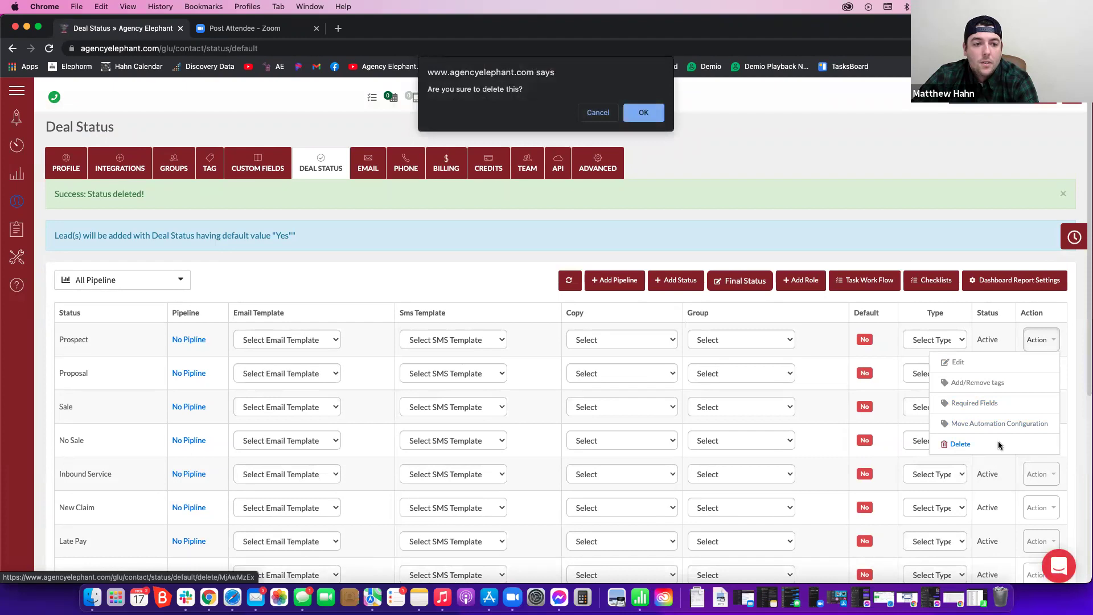
key("Return")
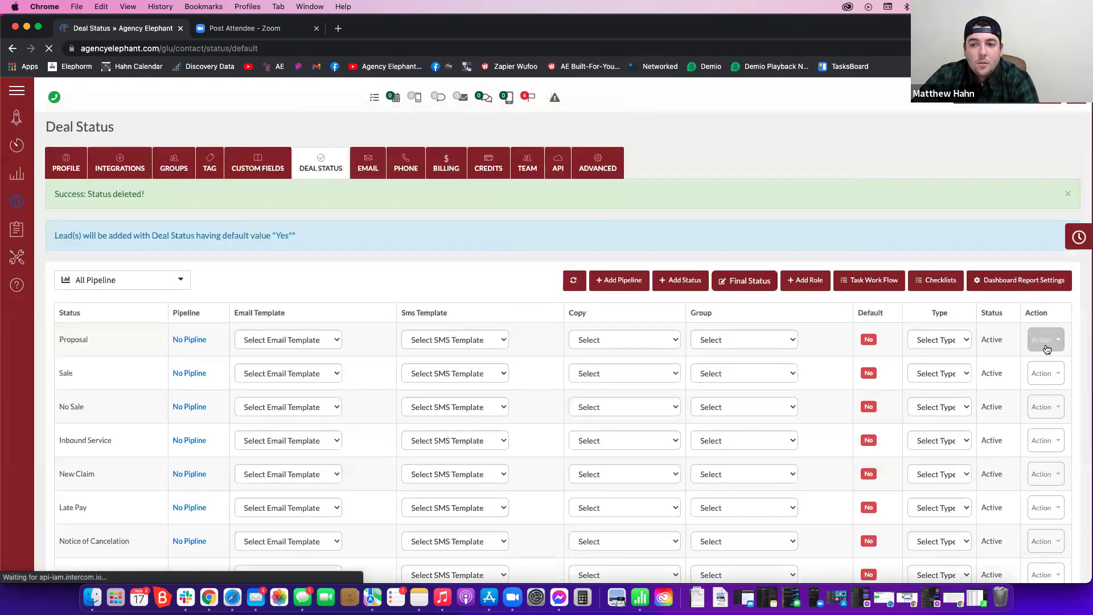
Delete the Proposal and Sale statuses that have no pipeline assigned.
left_click(1042, 340)
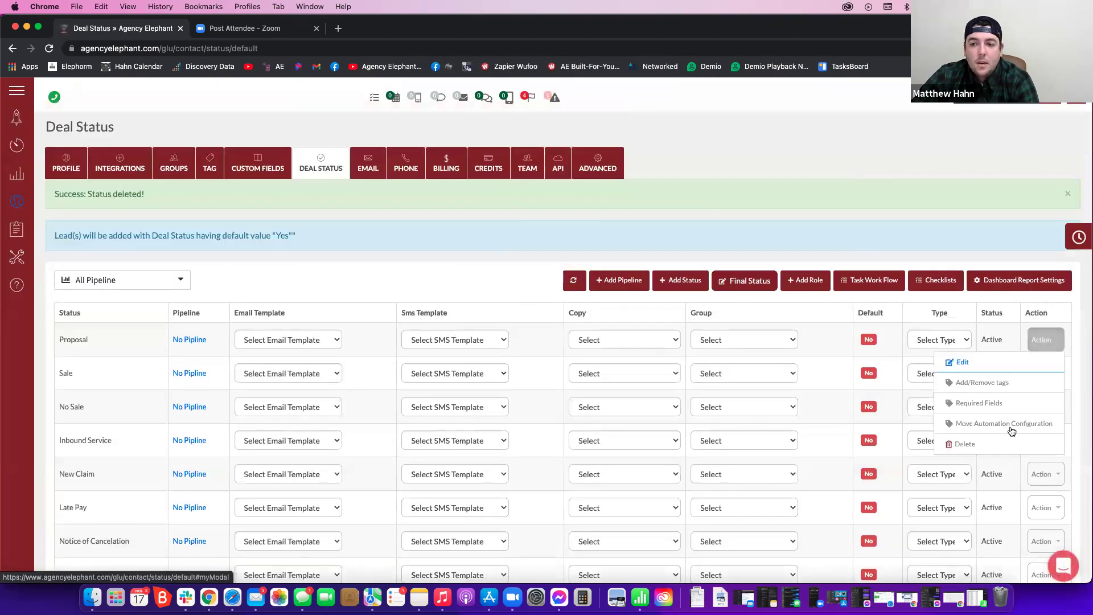
left_click(999, 441)
key("Return")
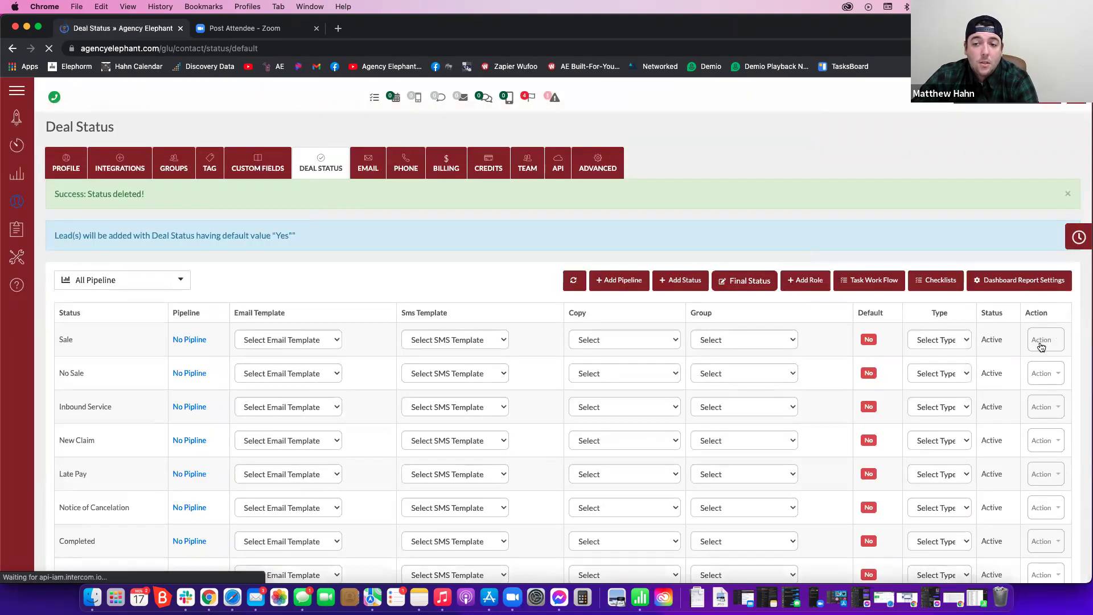
left_click(1042, 341)
left_click(1000, 443)
key("Return")
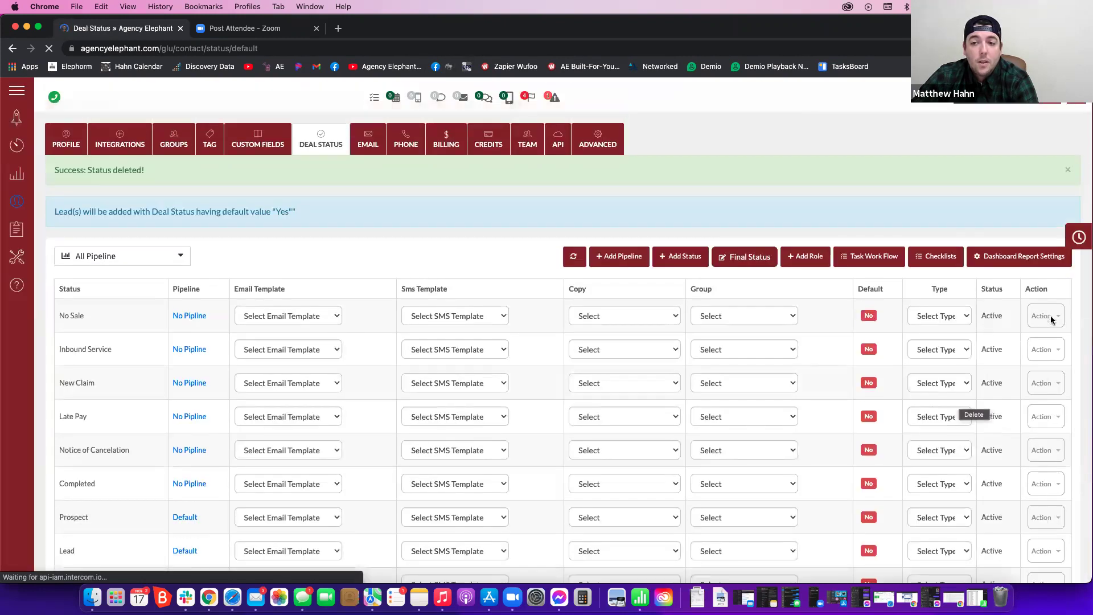
Delete the No Sale status without a pipeline and the Inbound Service status.
left_click(1047, 343)
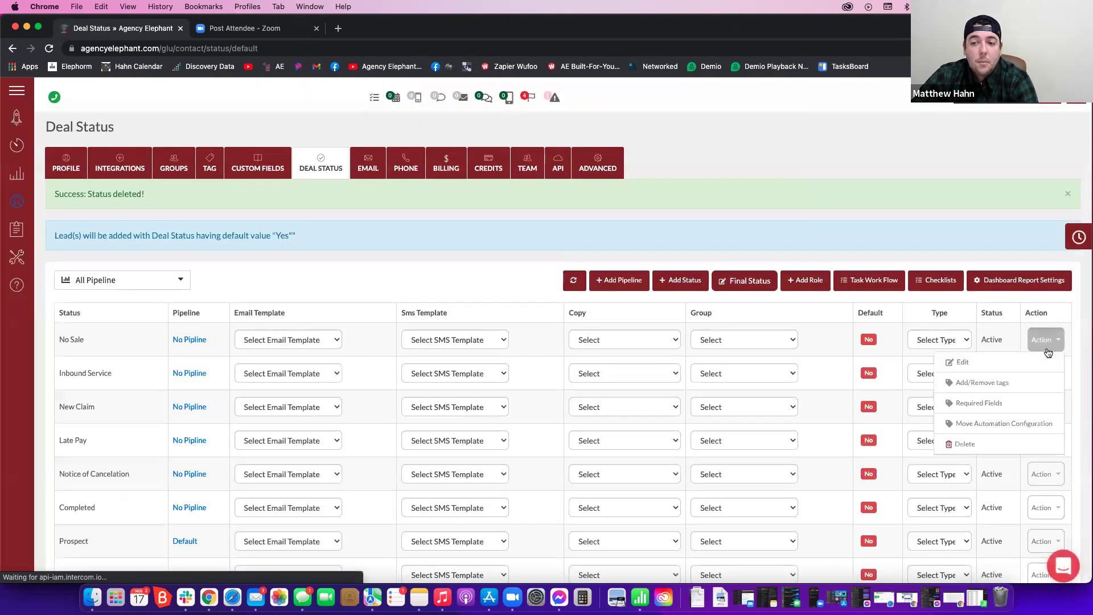
left_click(1000, 439)
key("Return")
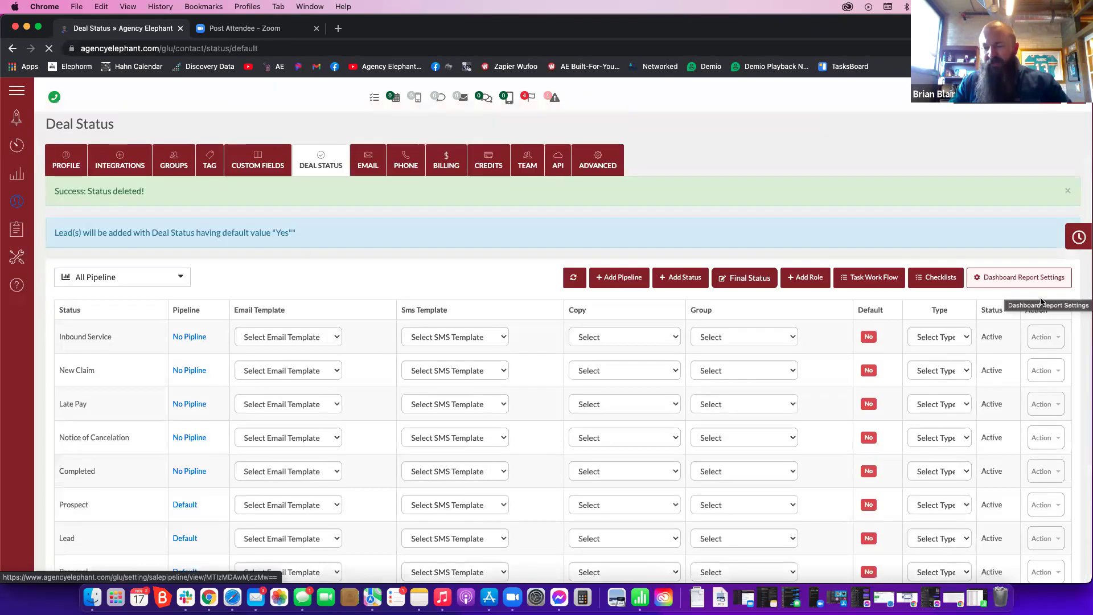
left_click(1046, 340)
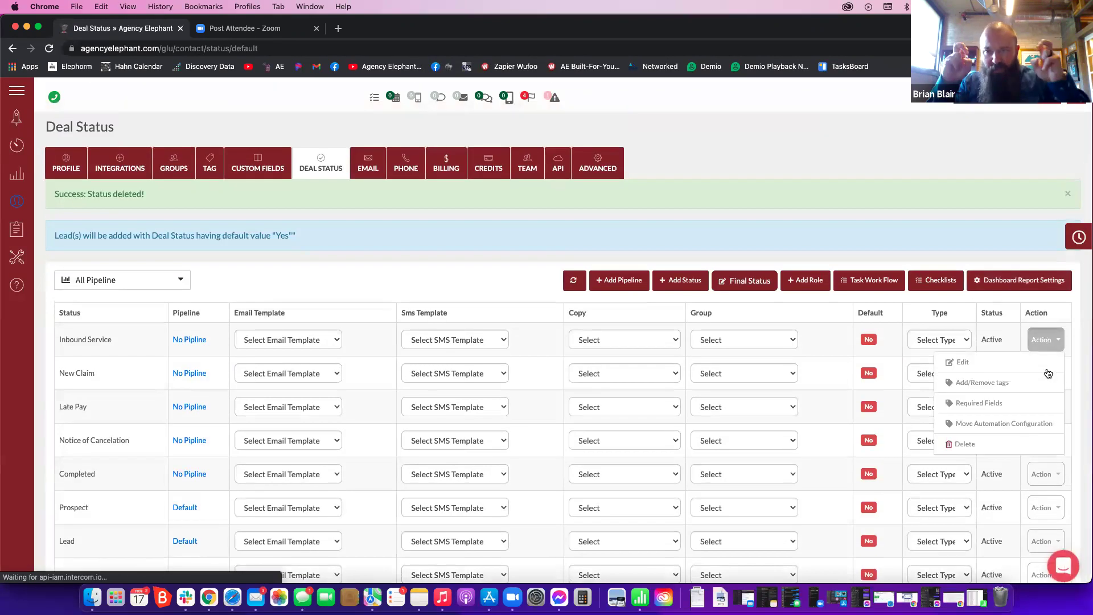
left_click(1020, 443)
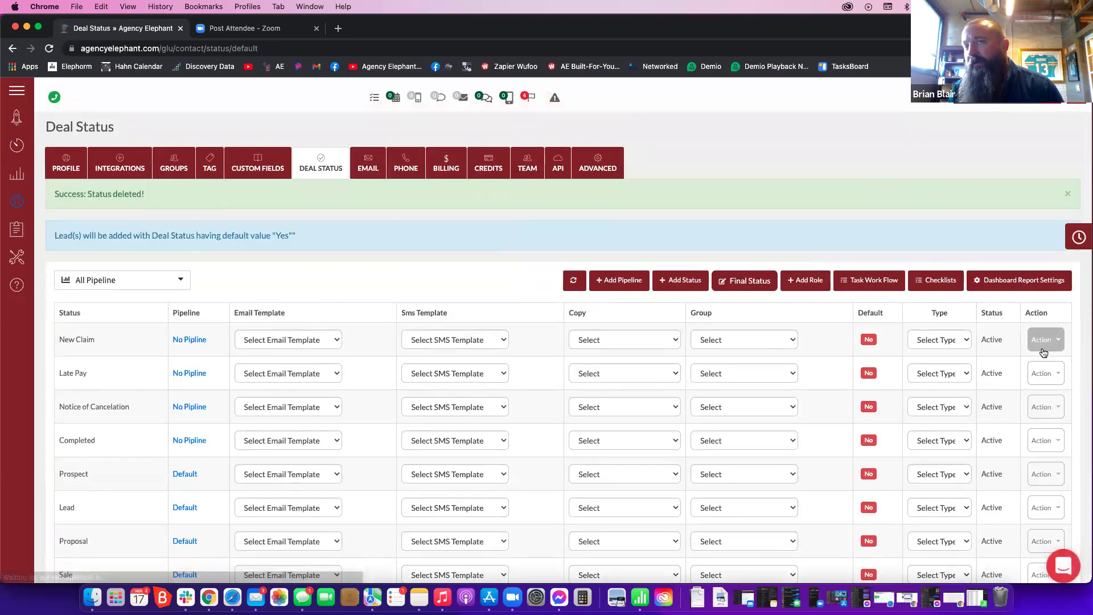
Delete the New Claim and Late Pay statuses from the deal status list.
left_click(1043, 349)
left_click(996, 444)
key("Return")
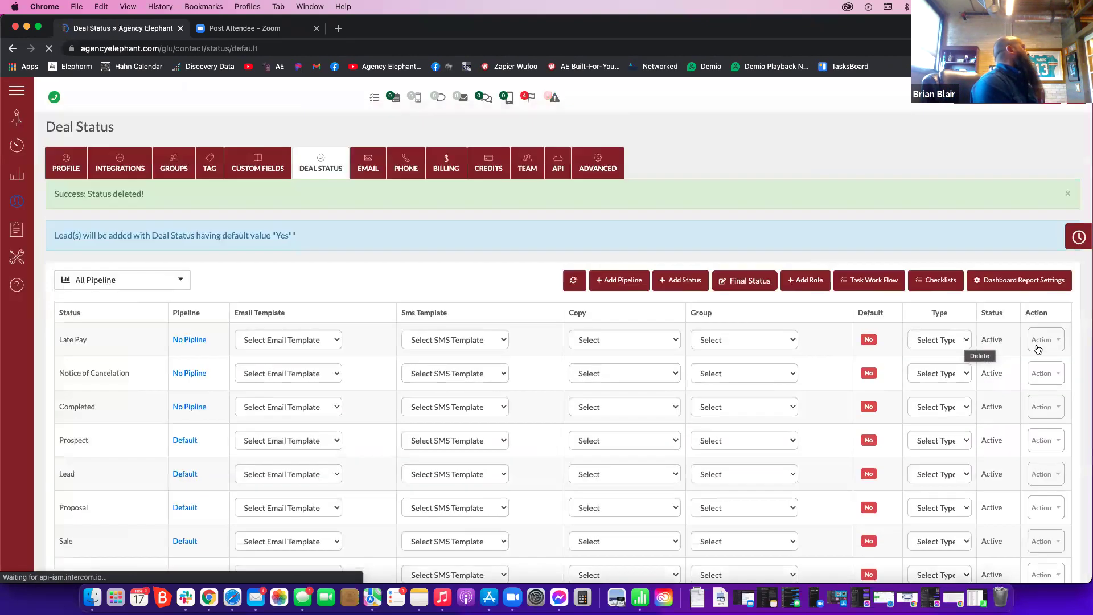
left_click(1044, 340)
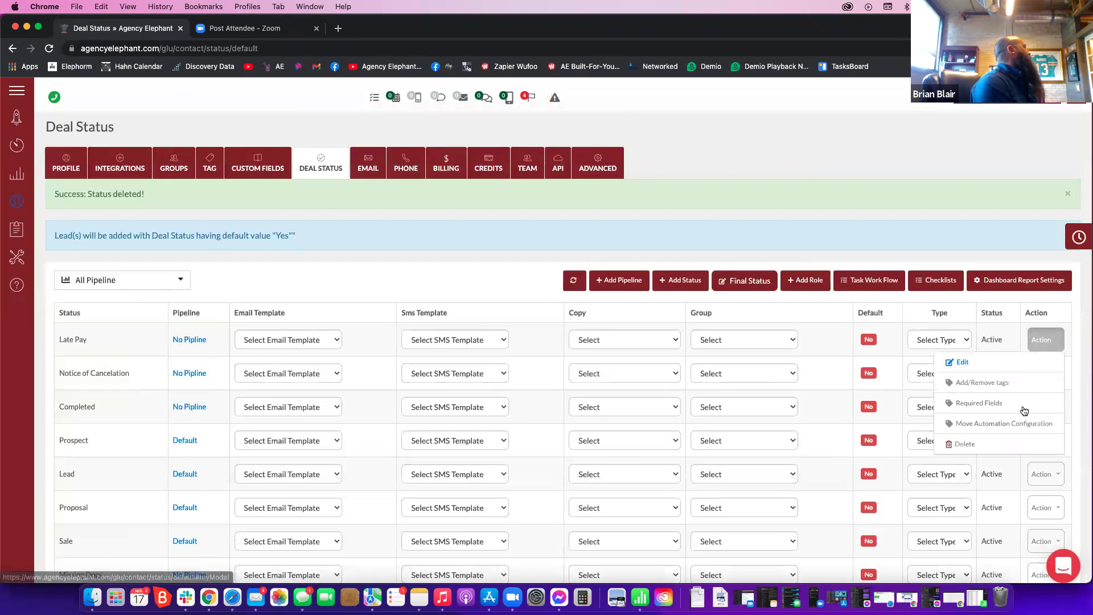
left_click(992, 441)
key("Return")
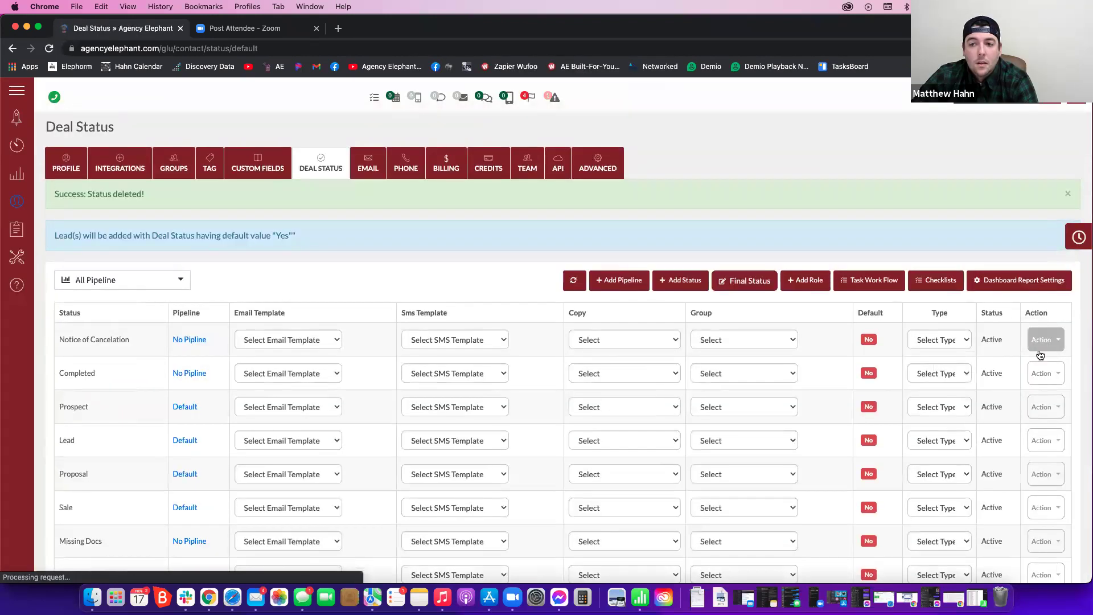
Delete the Notice of Cancelation status from the deal status list.
left_click(1042, 339)
left_click(986, 438)
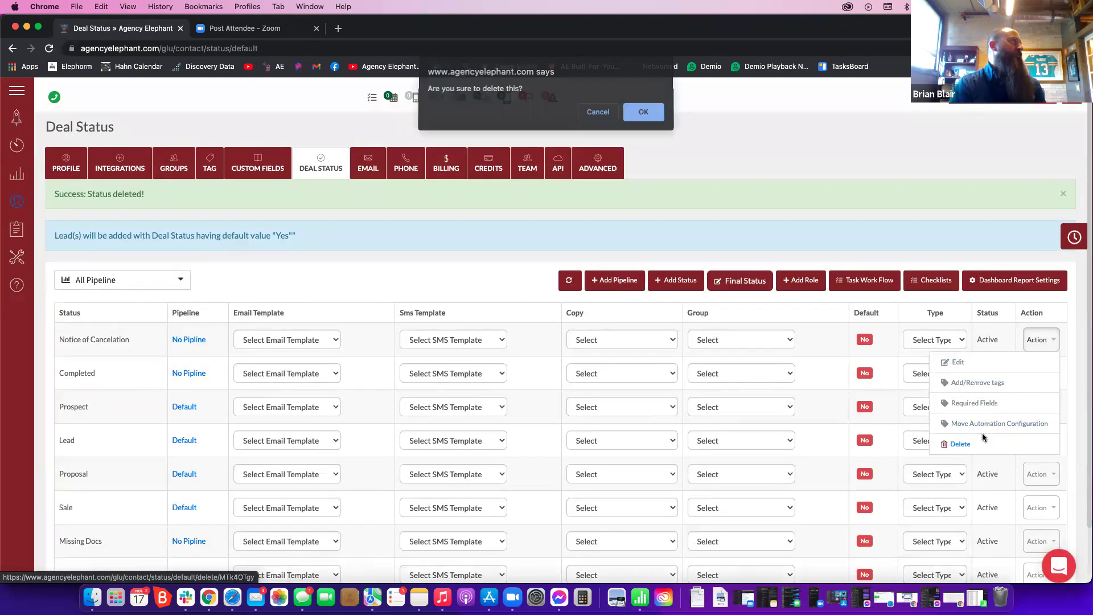
key("Return")
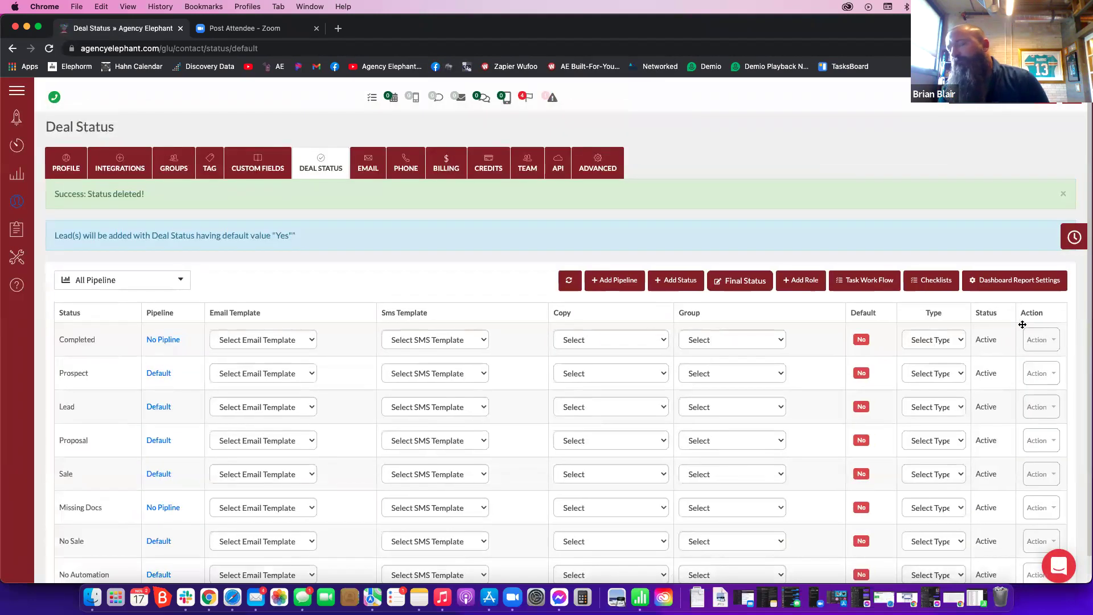
Reorder the deal statuses, placing Completed directly below Proposal and Lead above Prospect.
left_click(1042, 339)
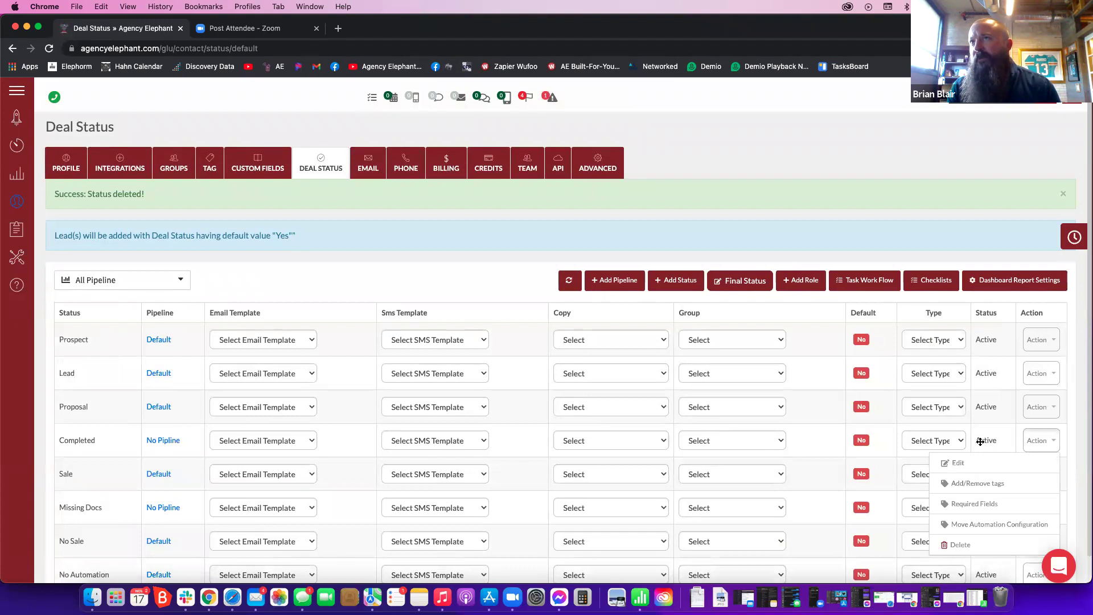
left_click_drag(87, 361, 83, 336)
scroll(379, 405, "down", 1)
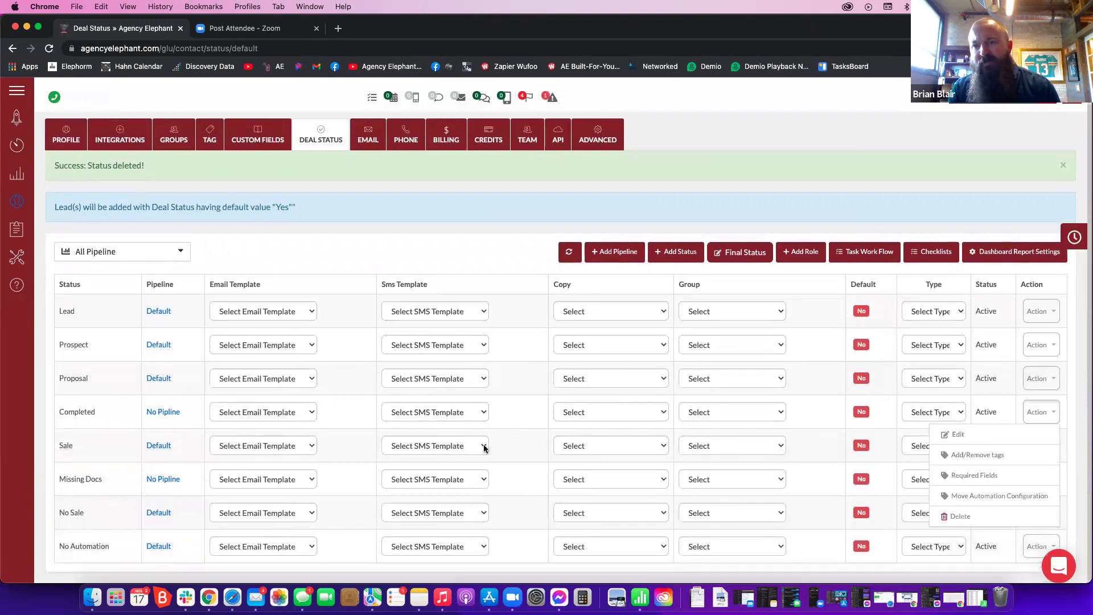
left_click(814, 485)
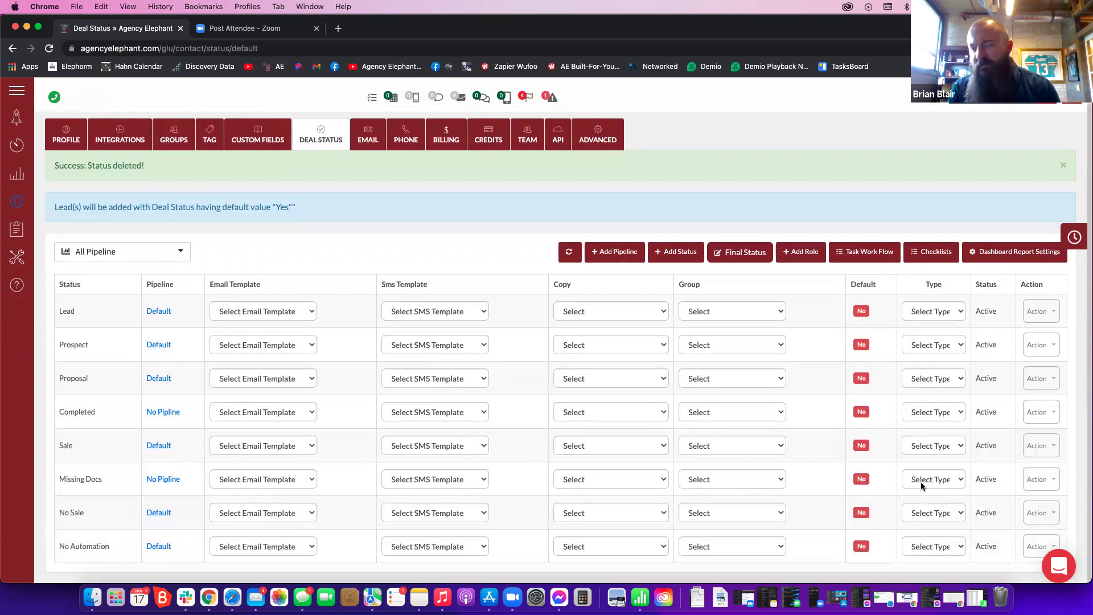
Delete the Missing Docs and Completed statuses, both without a pipeline, from the deal status list.
left_click(1041, 480)
left_click(962, 562)
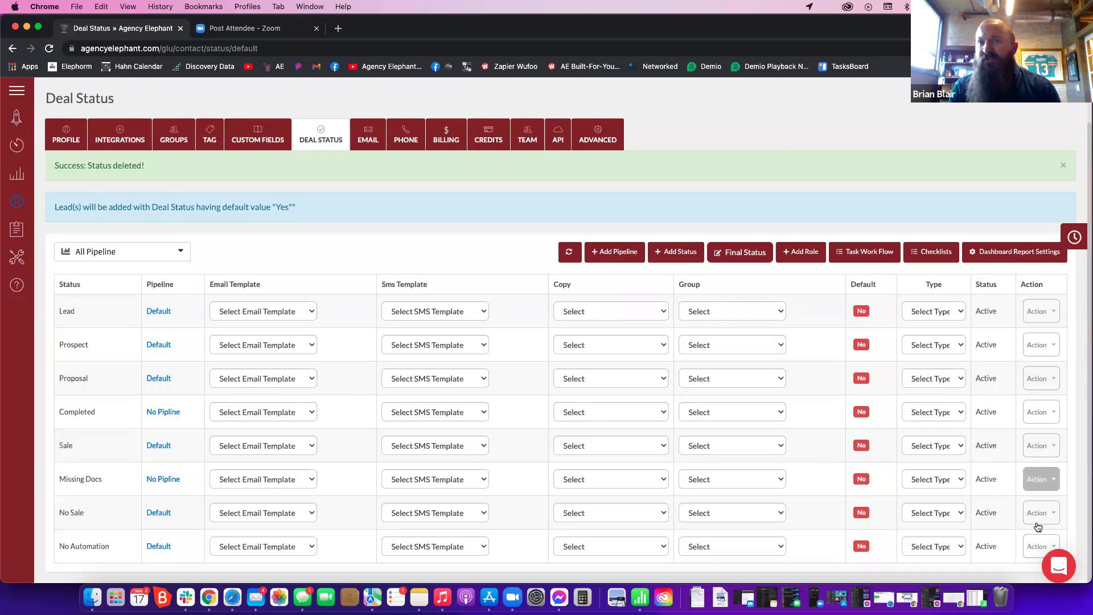
left_click(1045, 480)
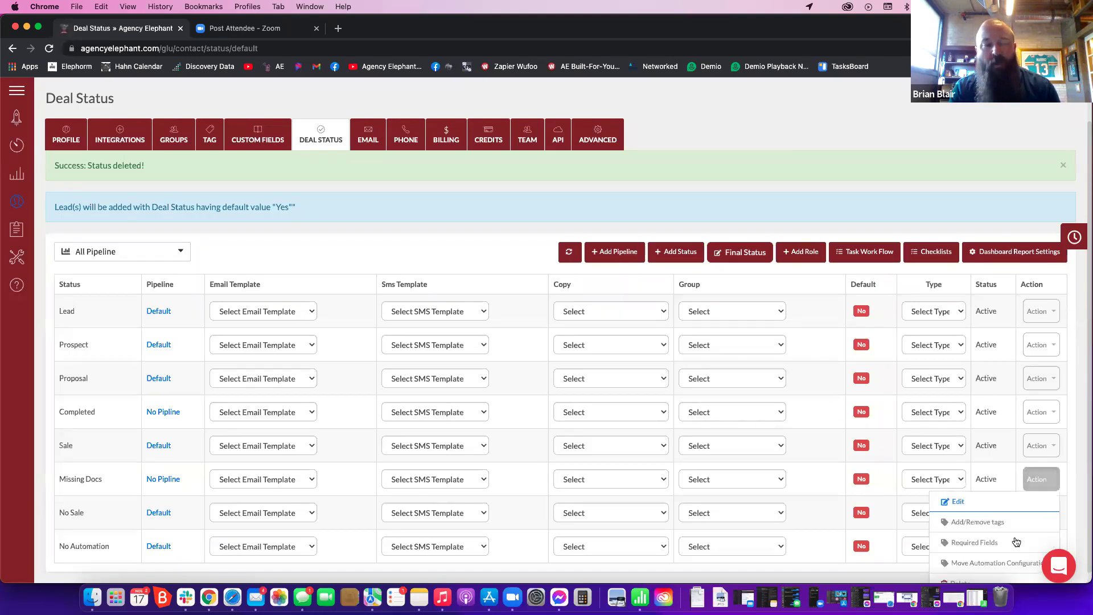
left_click(962, 579)
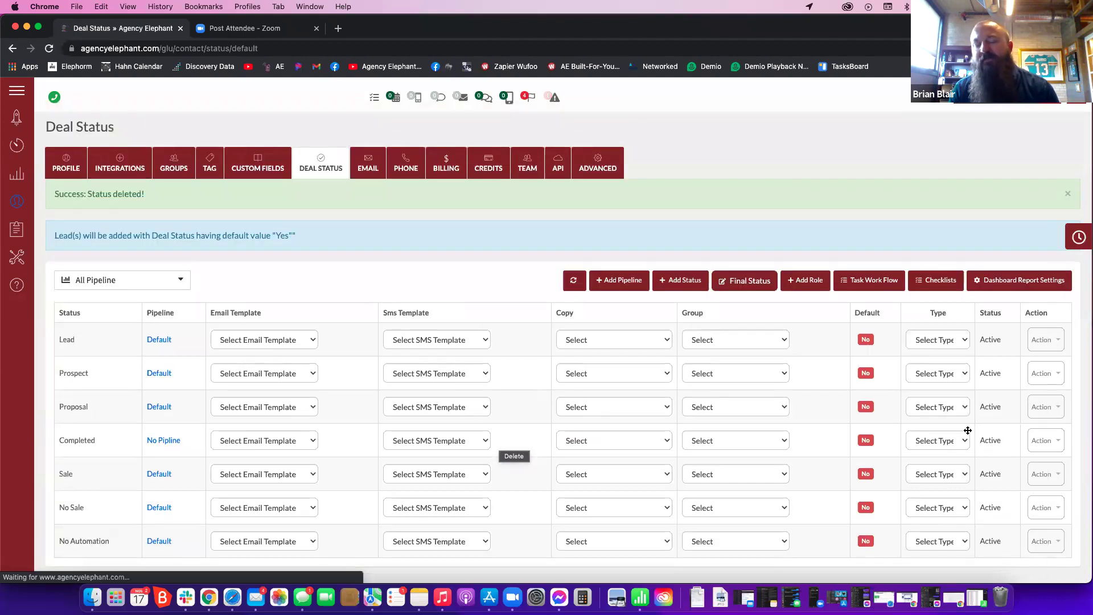
left_click(1042, 440)
left_click(973, 544)
key("Return")
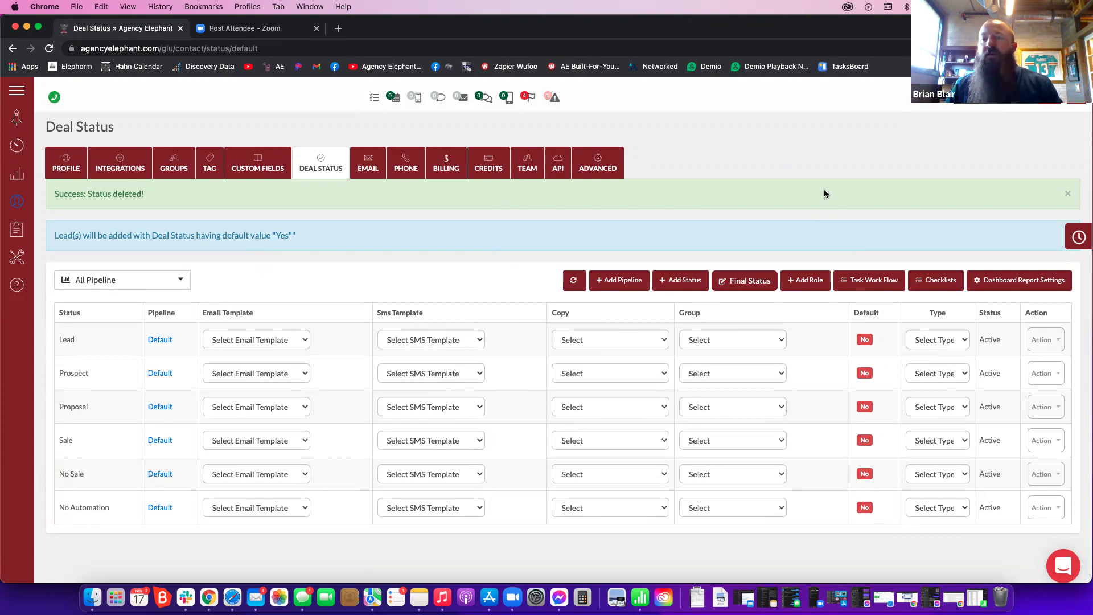
Open the lead manager board in a new browser tab and check its status columns and pipeline filter.
right_click(18, 173)
left_click(46, 181)
left_click(245, 28)
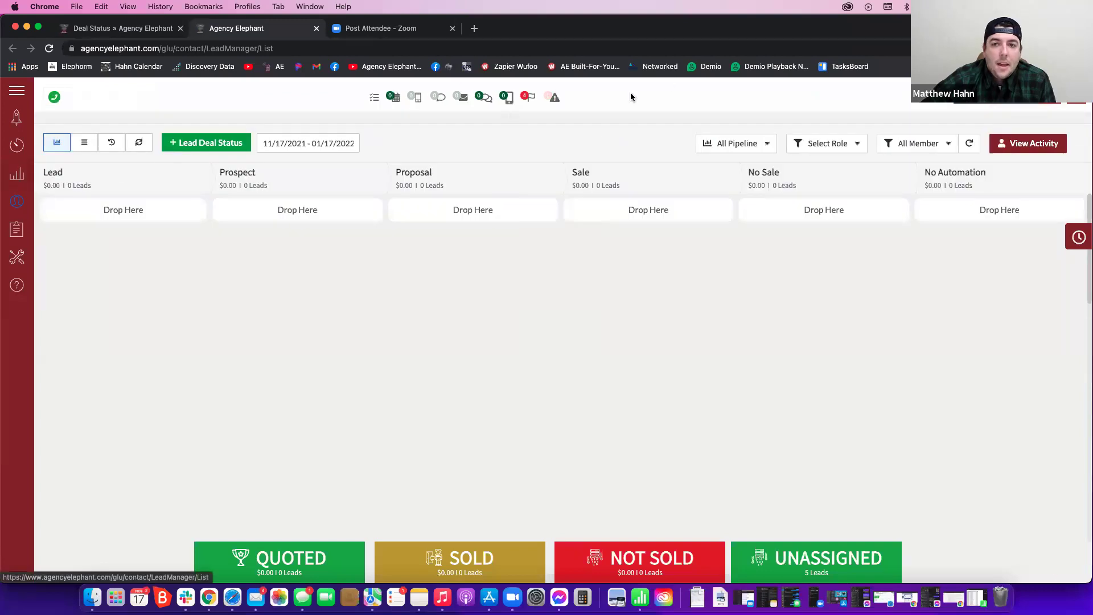
left_click(740, 144)
left_click(741, 164)
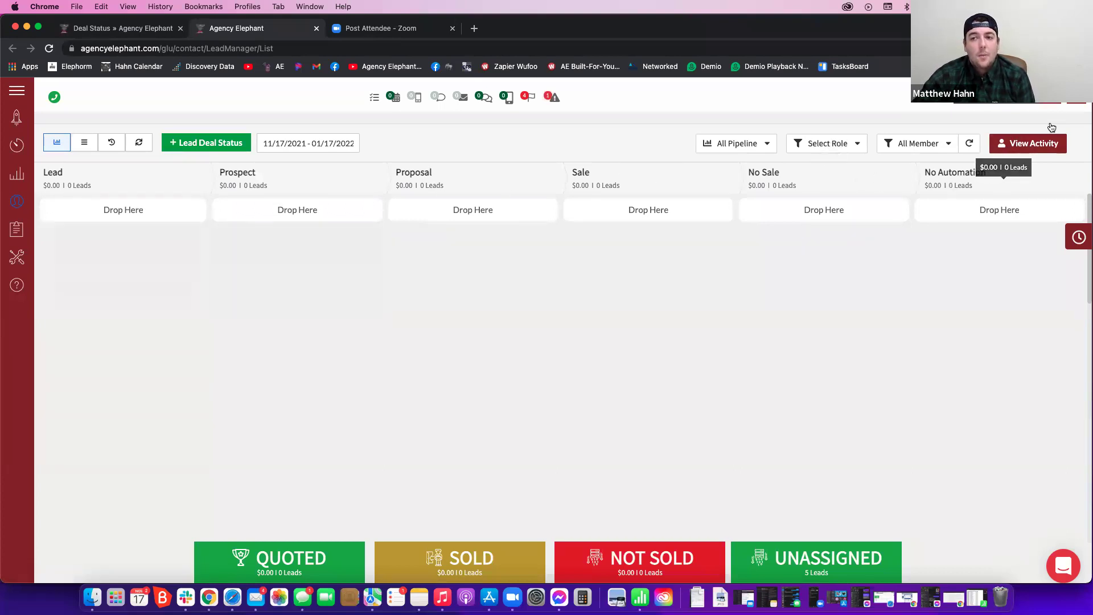
Go from the lead manager to the account's deal status settings.
left_click(1075, 96)
left_click(1036, 125)
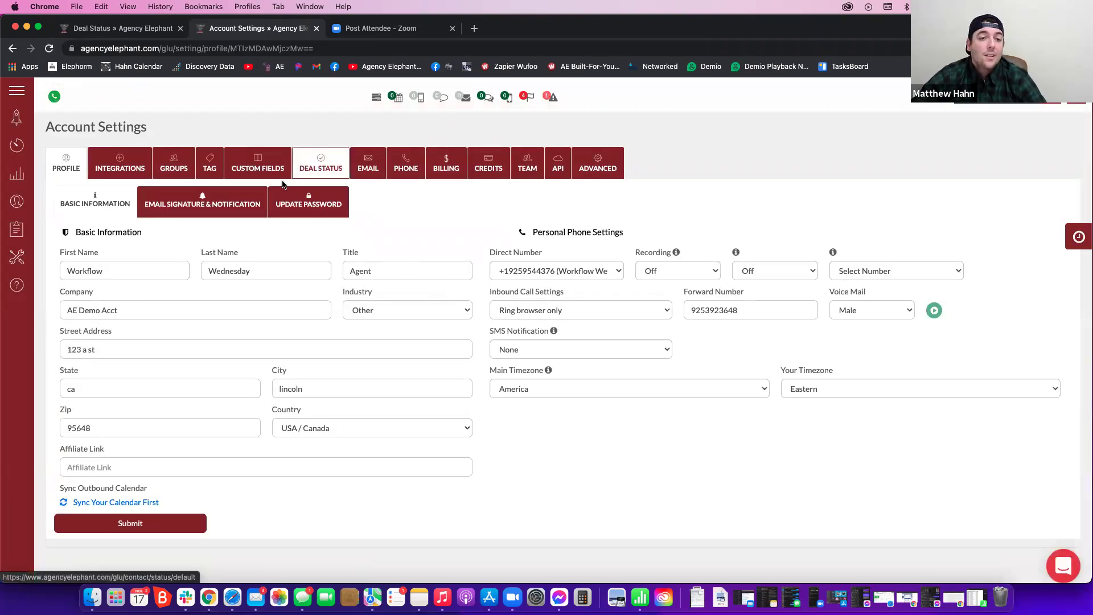
left_click(319, 170)
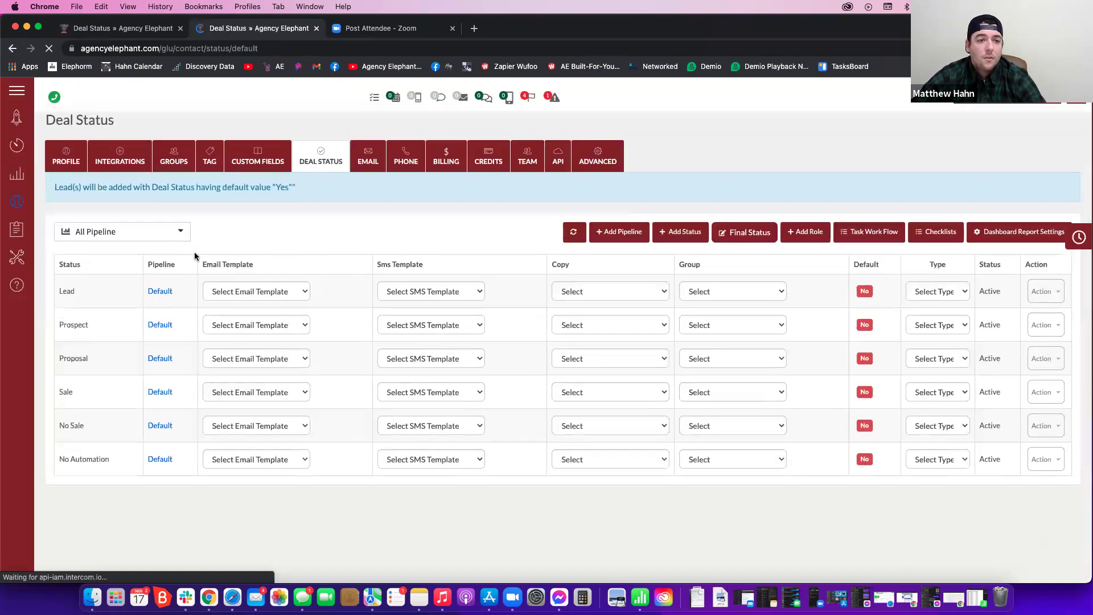
Rename the Default pipeline as Sales Workflow, using the same text for its label, and save the update.
left_click(181, 242)
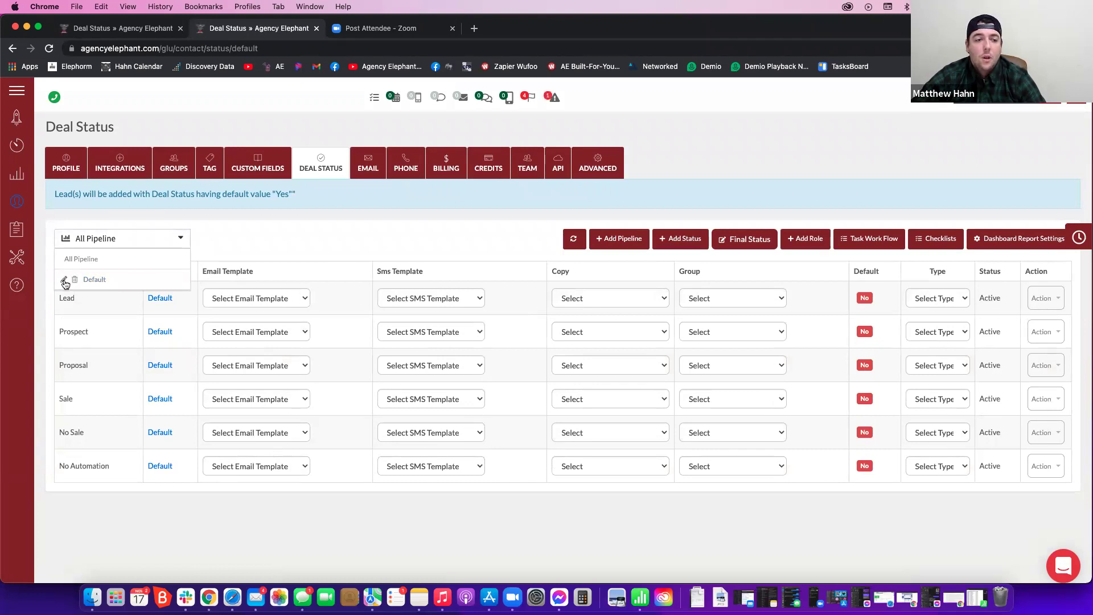
left_click(64, 282)
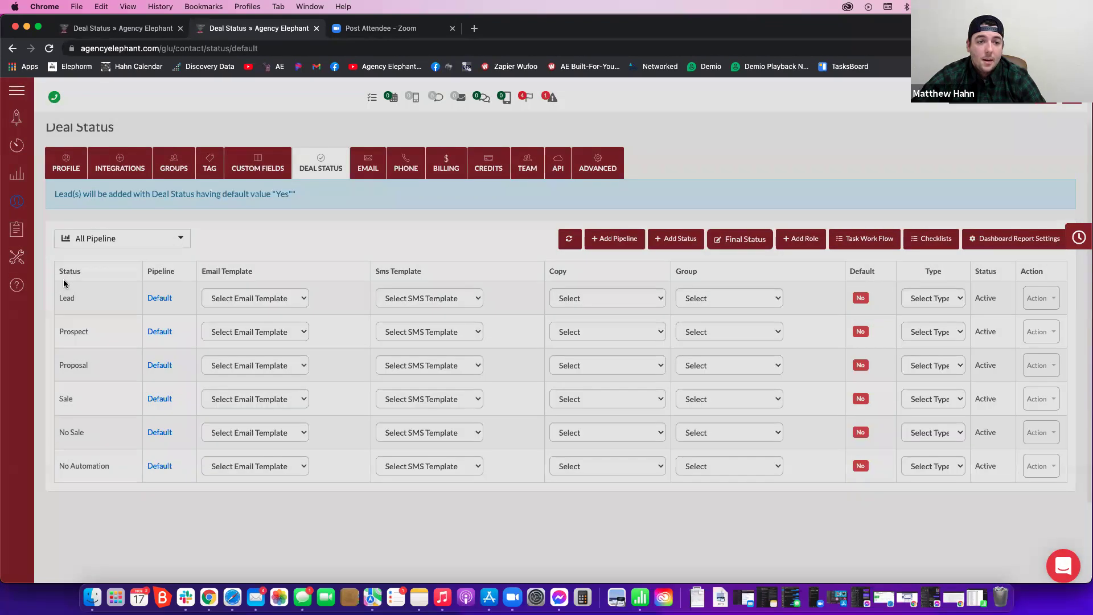
left_click(157, 156)
double_click(158, 156)
type("Sales S")
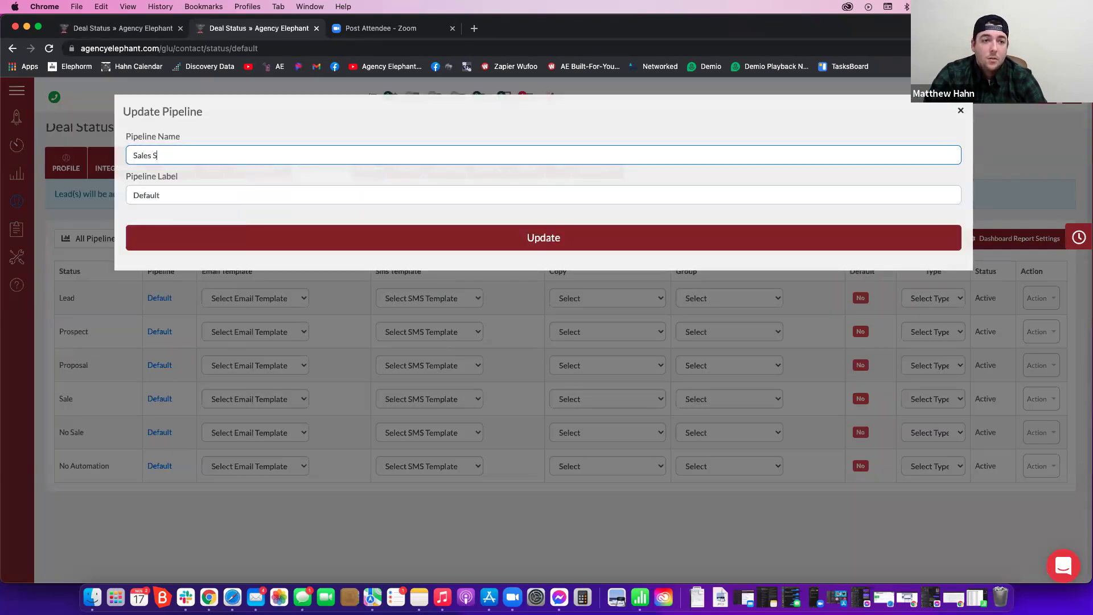
key("BackSpace")
type("Workfl")
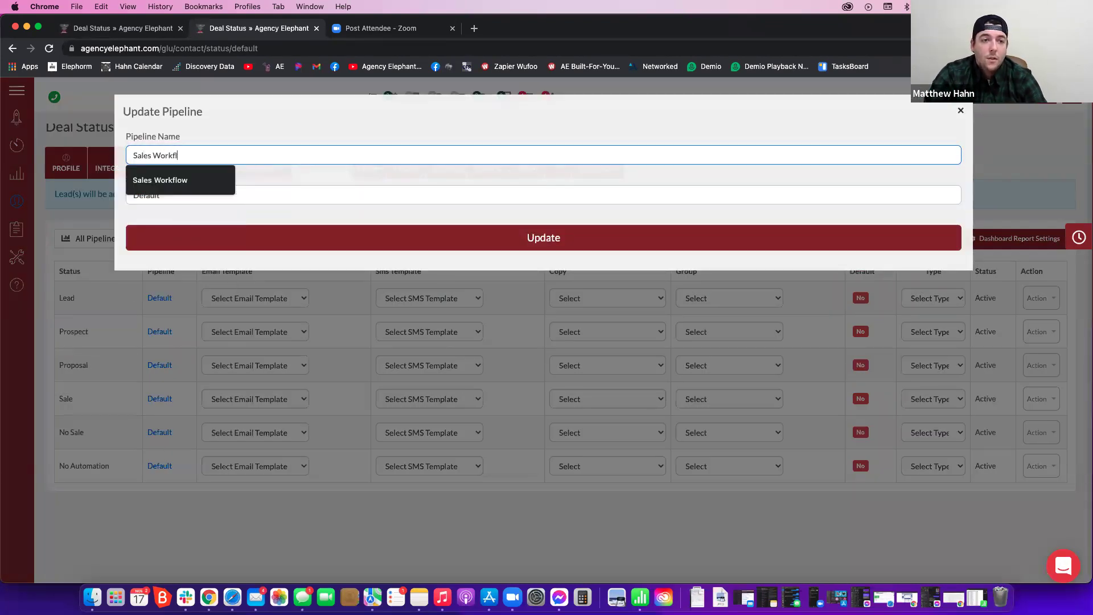
type("ow")
double_click(156, 192)
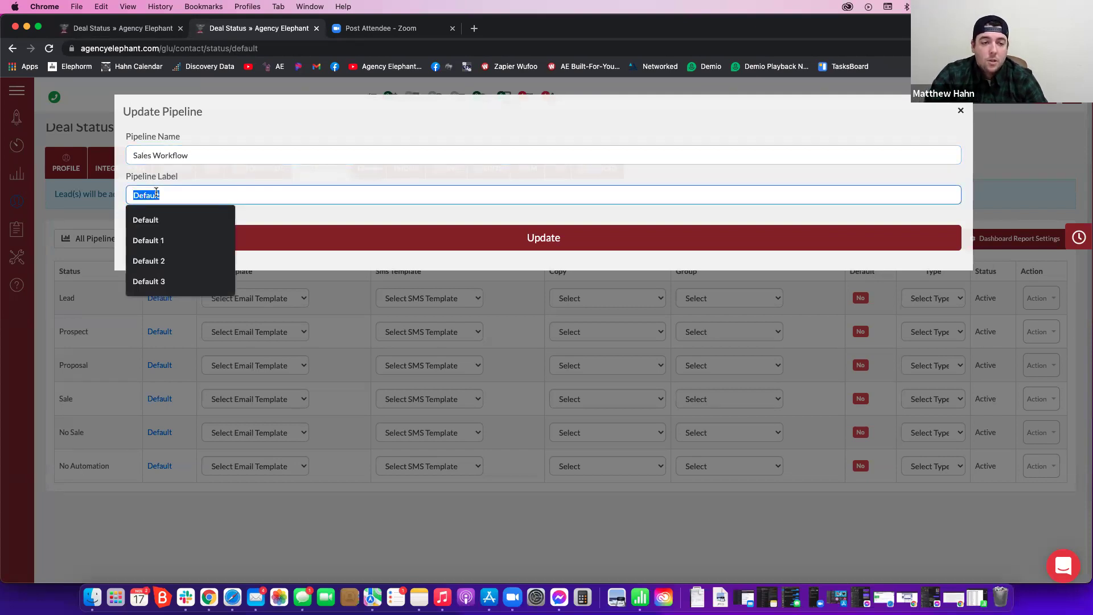
type("Sales S")
key("BackSpace")
type("Workflow")
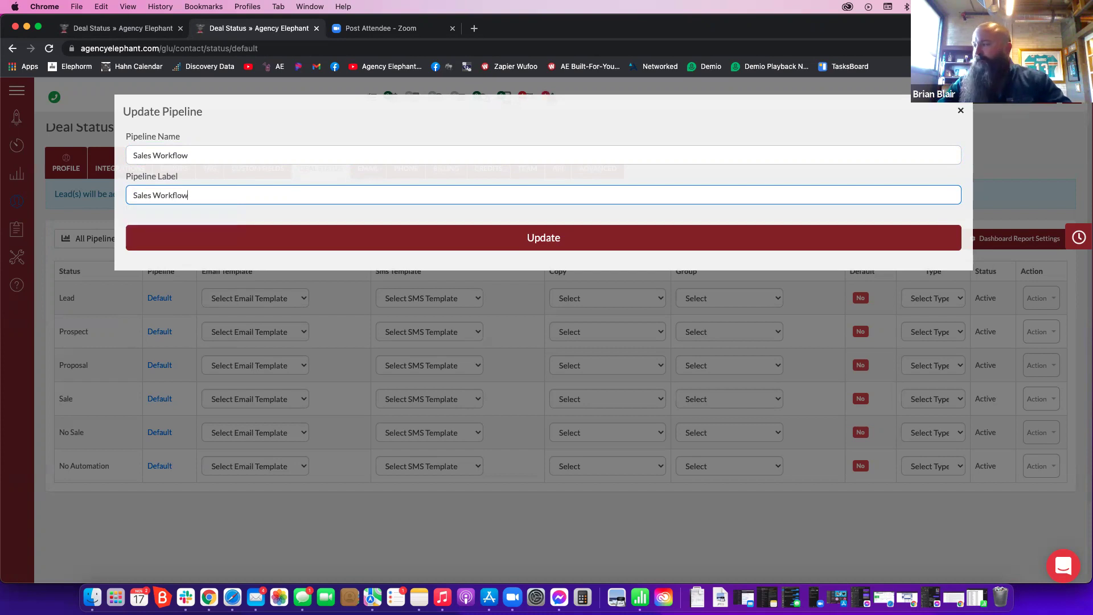
key("Return")
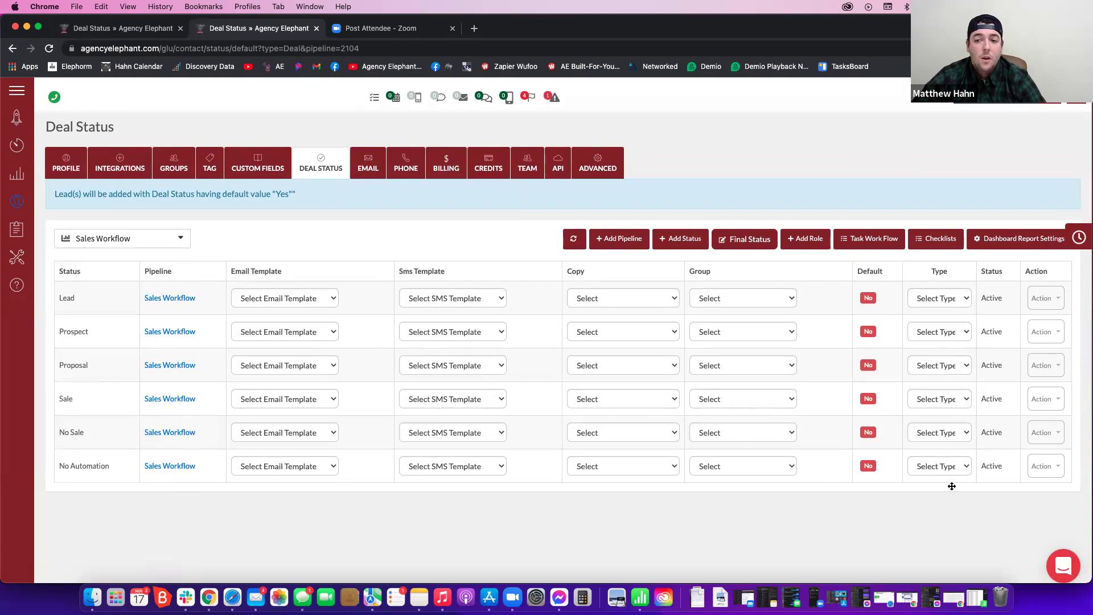
Delete the No Automation status from the Sales Workflow pipeline.
left_click(1046, 466)
left_click(966, 572)
key("Return")
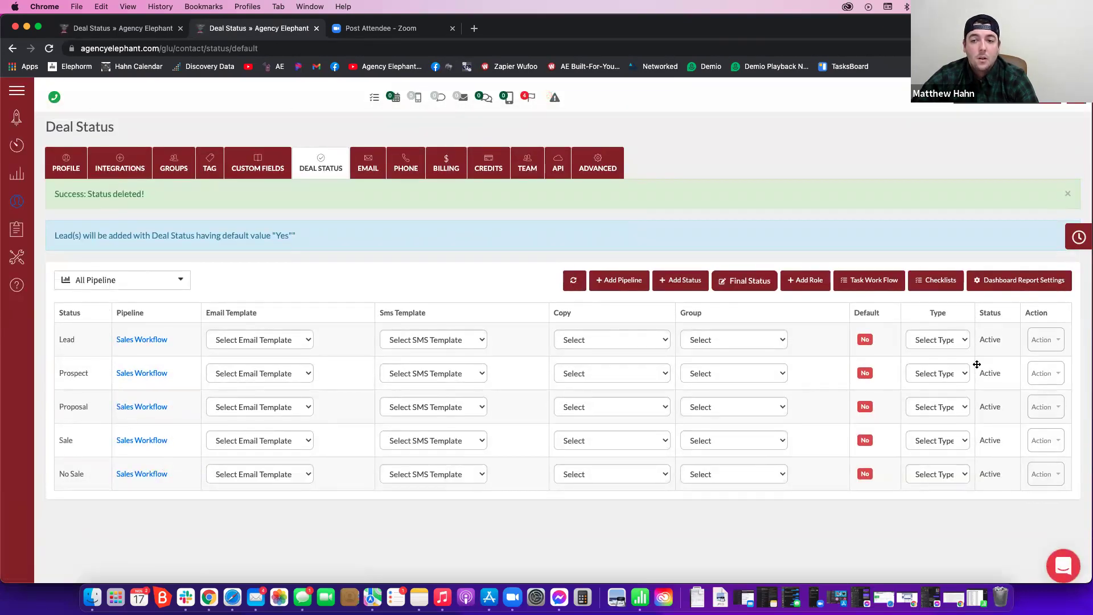
In the move automation configuration, set On Expiry Move to Multiple for Prospect, Proposal and Sale, and On Update Move to Multiple for Sale and No Sale.
left_click(1045, 340)
left_click(1006, 422)
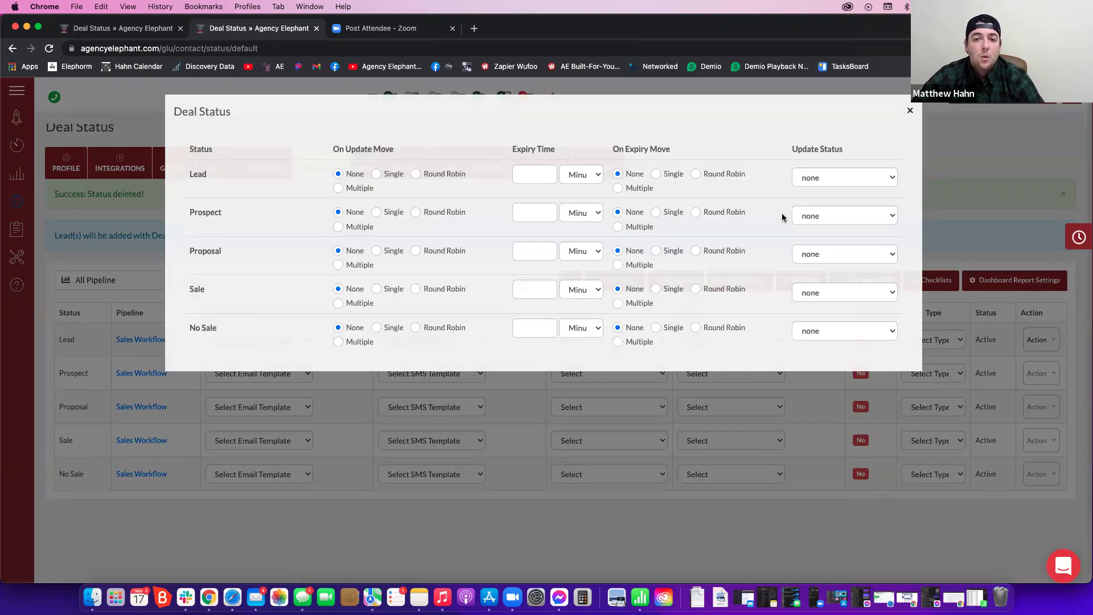
left_click(634, 227)
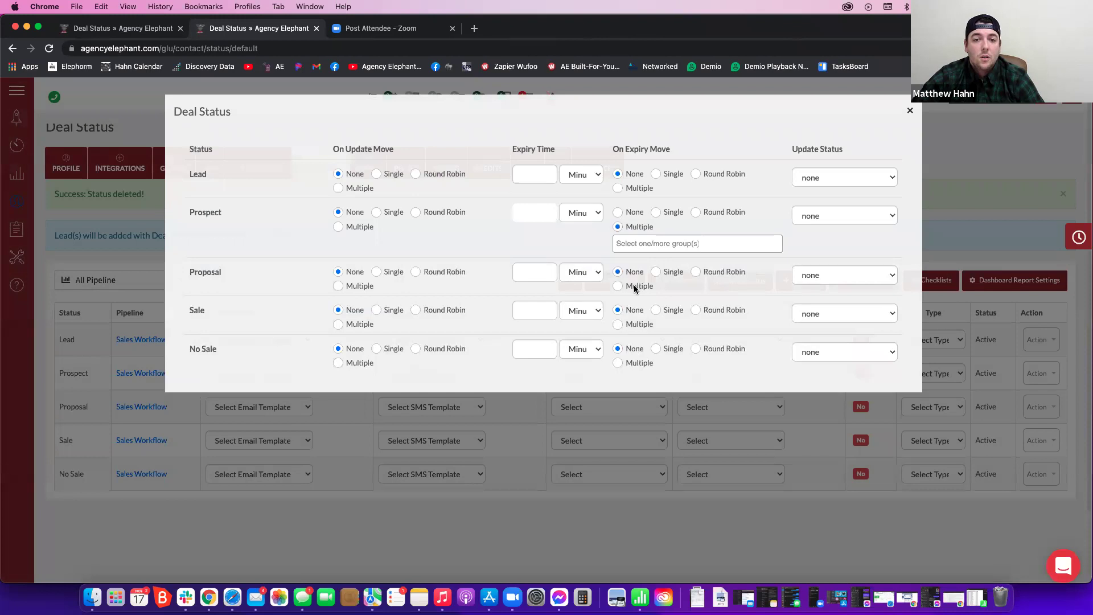
left_click(635, 287)
left_click(623, 346)
left_click(353, 346)
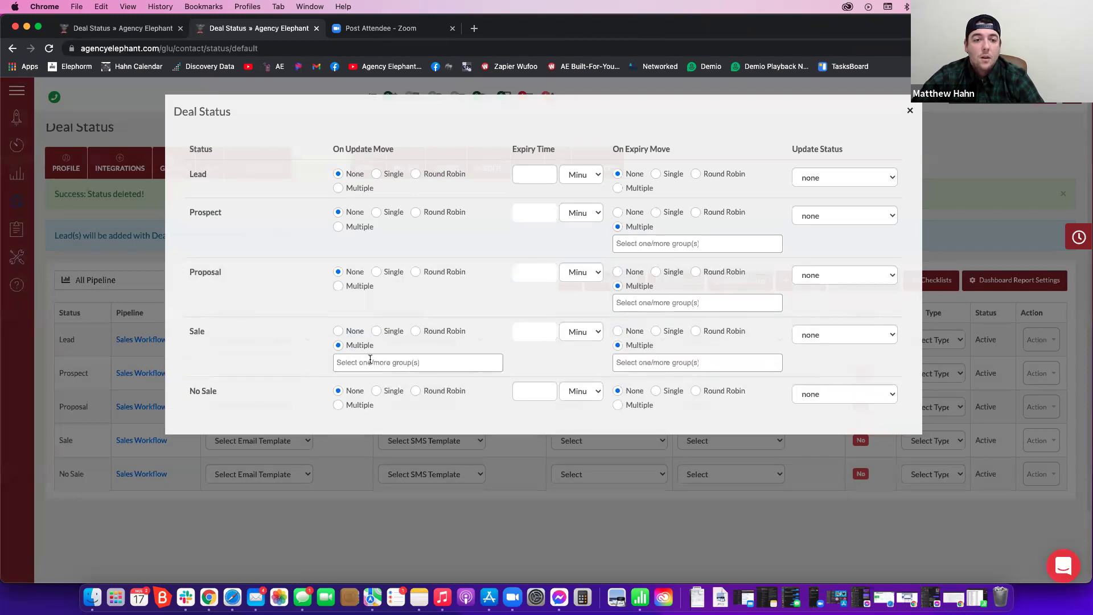
left_click(355, 407)
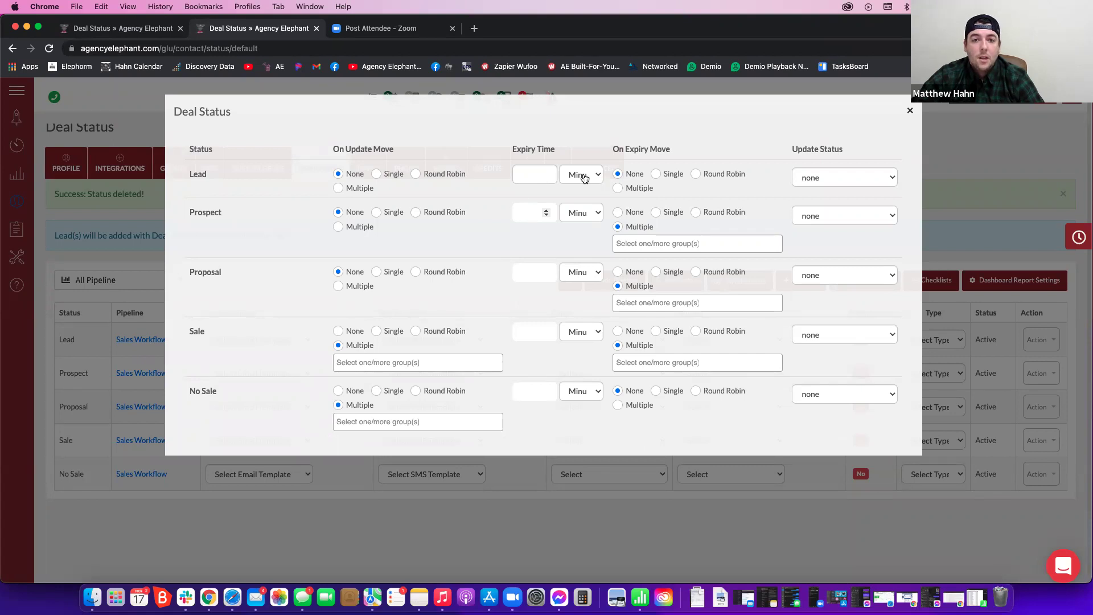
Set Lead to expire after 30 days and move to the Lead Not Quoted BFY and Prospects BFY groups.
left_click(633, 188)
key("Tab")
key("d")
key("Tab")
key("Tab")
type("lea")
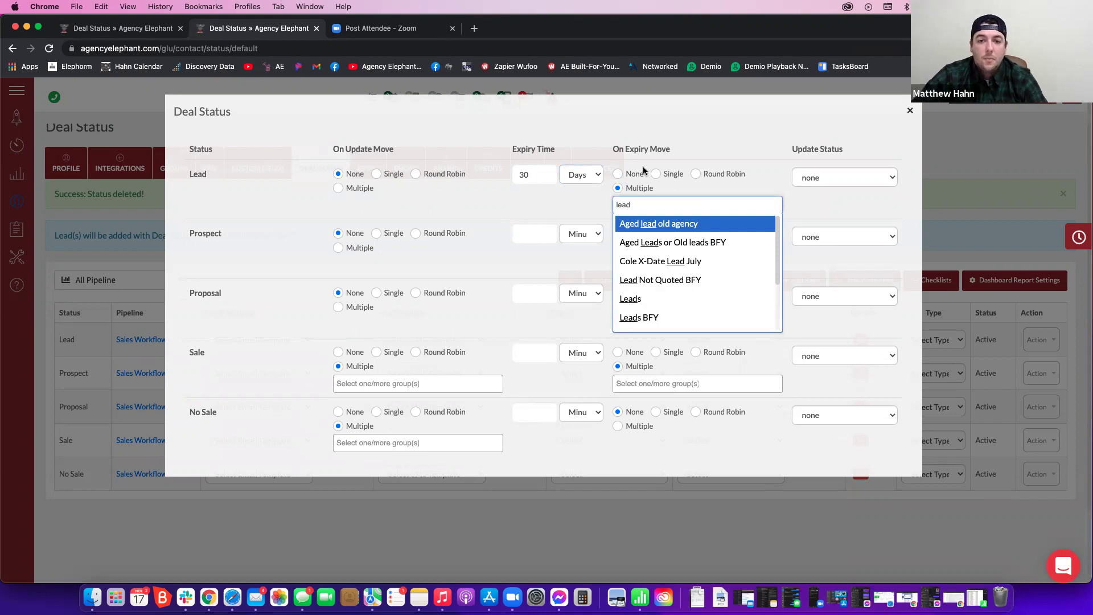
left_click(660, 279)
type("prospec")
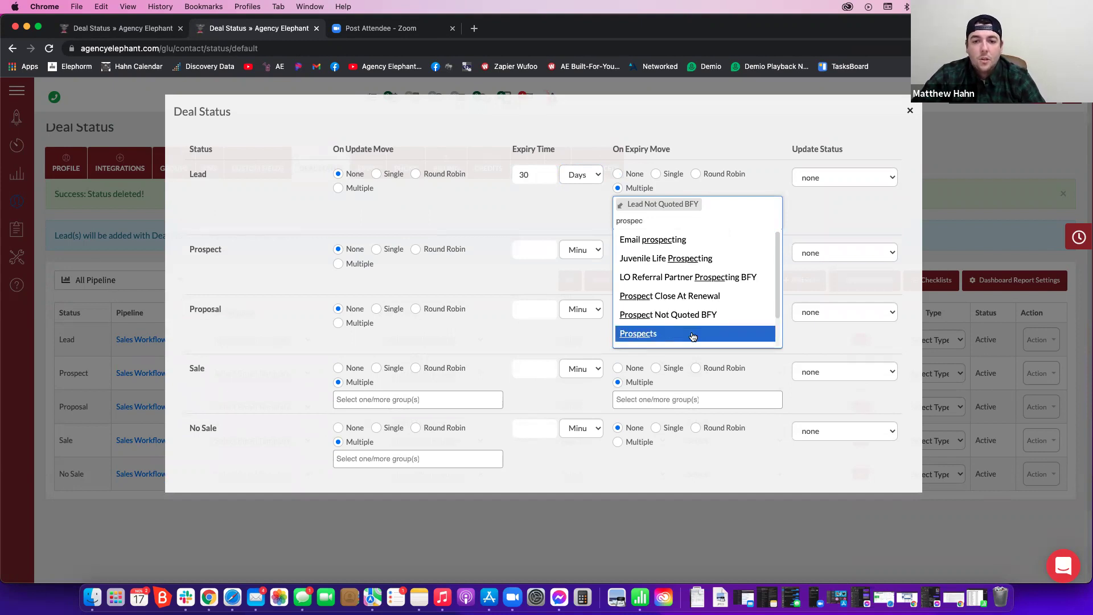
scroll(691, 333, "down", 2)
left_click(688, 329)
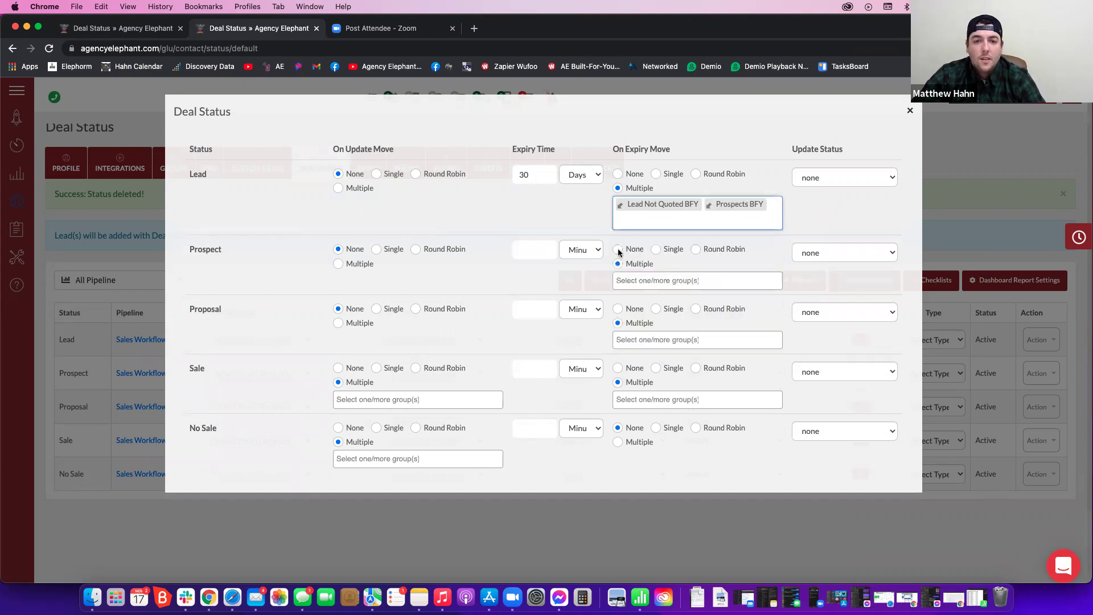
Set Prospect to expire after 30 days and move to the Prospects BFY and Prospect Not Quoted BFY groups.
left_click(532, 250)
key("Tab")
key("d")
key("Tab")
type("prospects")
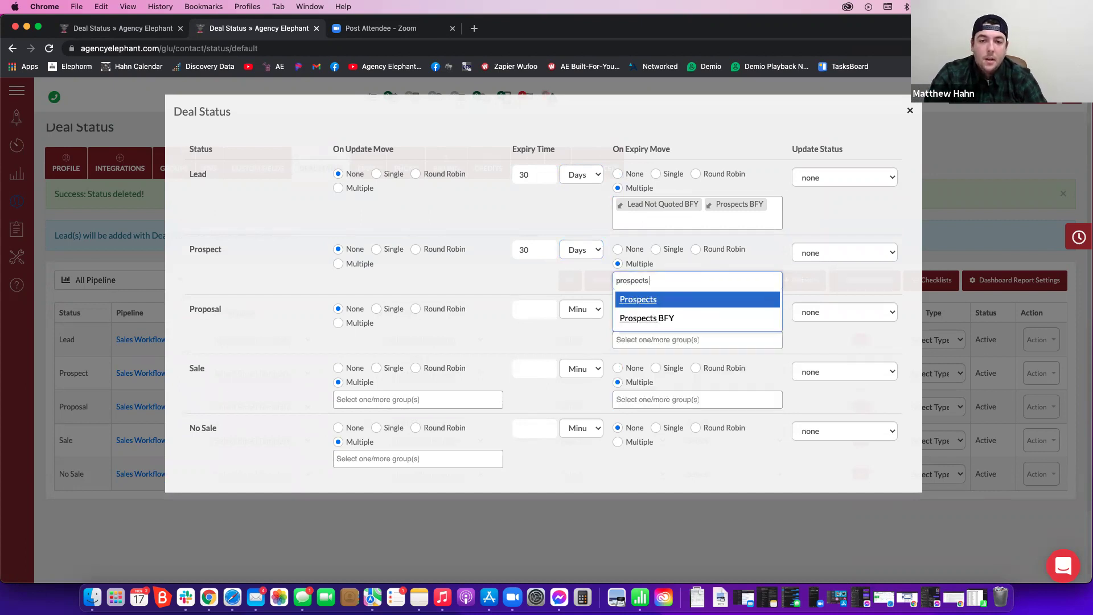
key("Down")
key("Return")
type("pros")
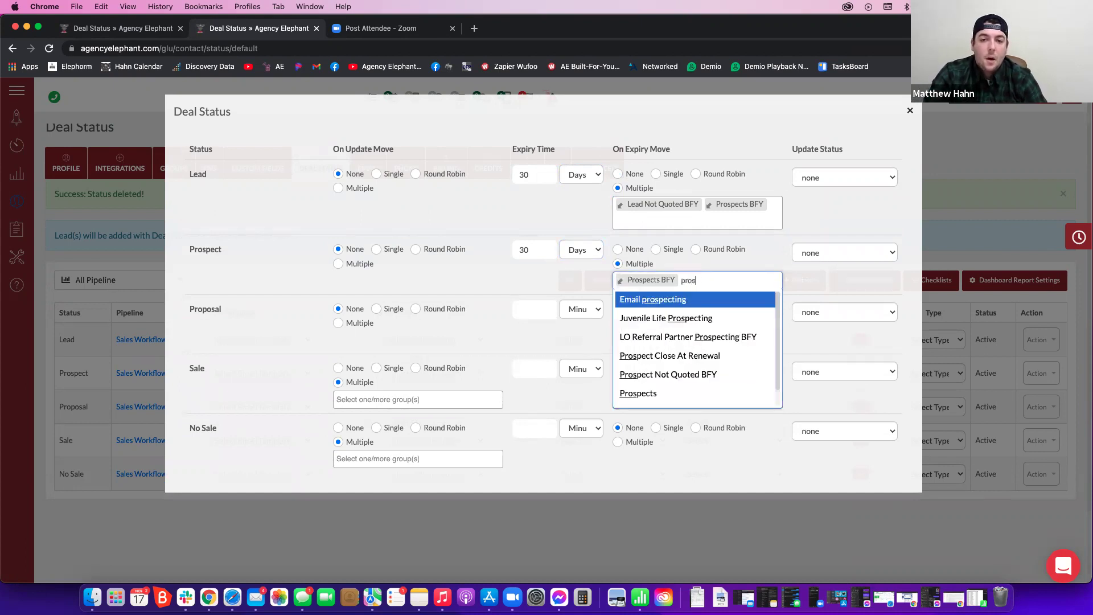
key("Down")
key("Down")
key("Down")
key("Down")
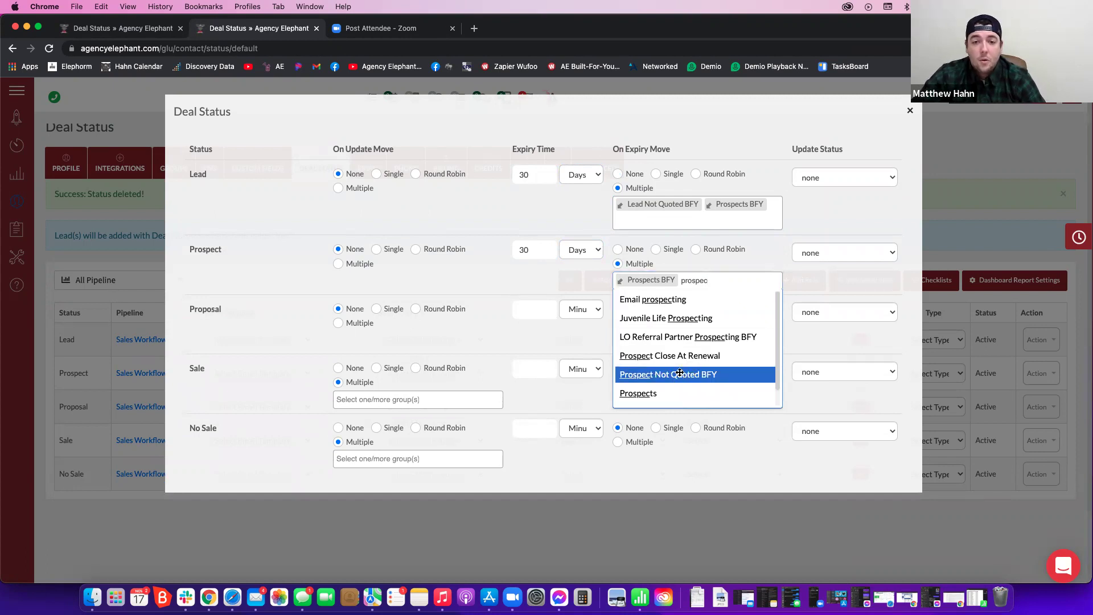
key("Return")
Set Proposal's On Update Move to Multiple with the Prospects BFY group.
left_click(359, 340)
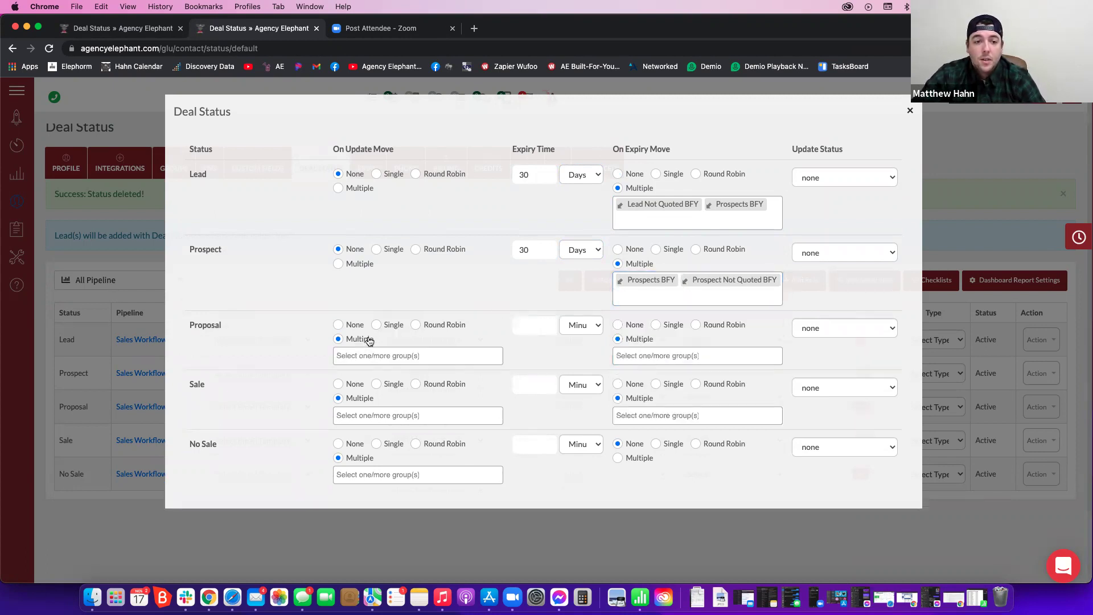
left_click(383, 358)
type("pros")
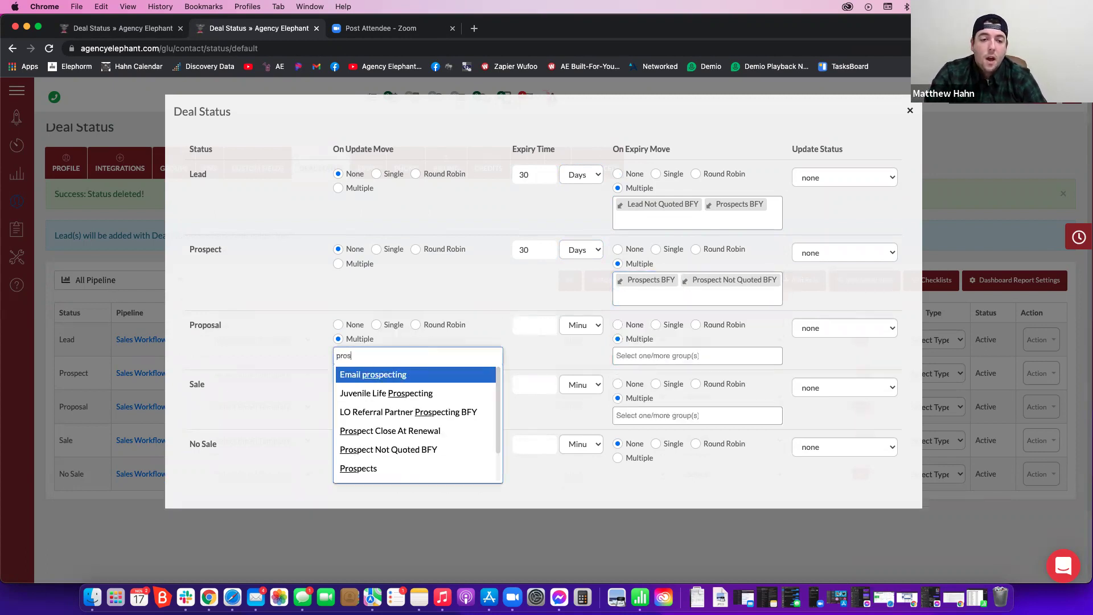
scroll(415, 455, "down", 1)
left_click(413, 453)
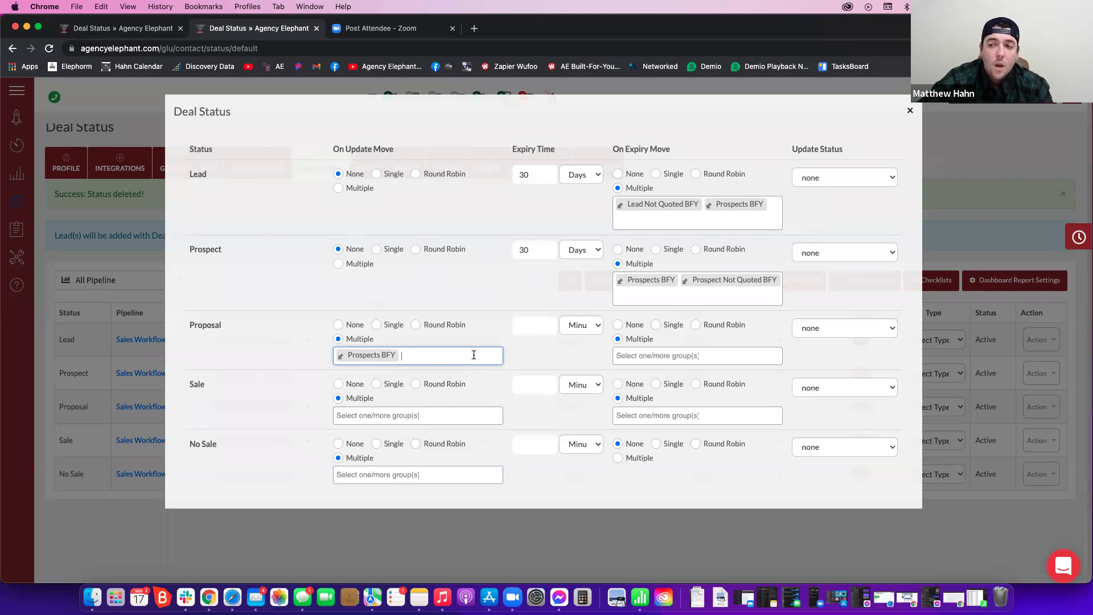
Remove the group from Proposal's On Update Move and reset the move to None.
key("BackSpace")
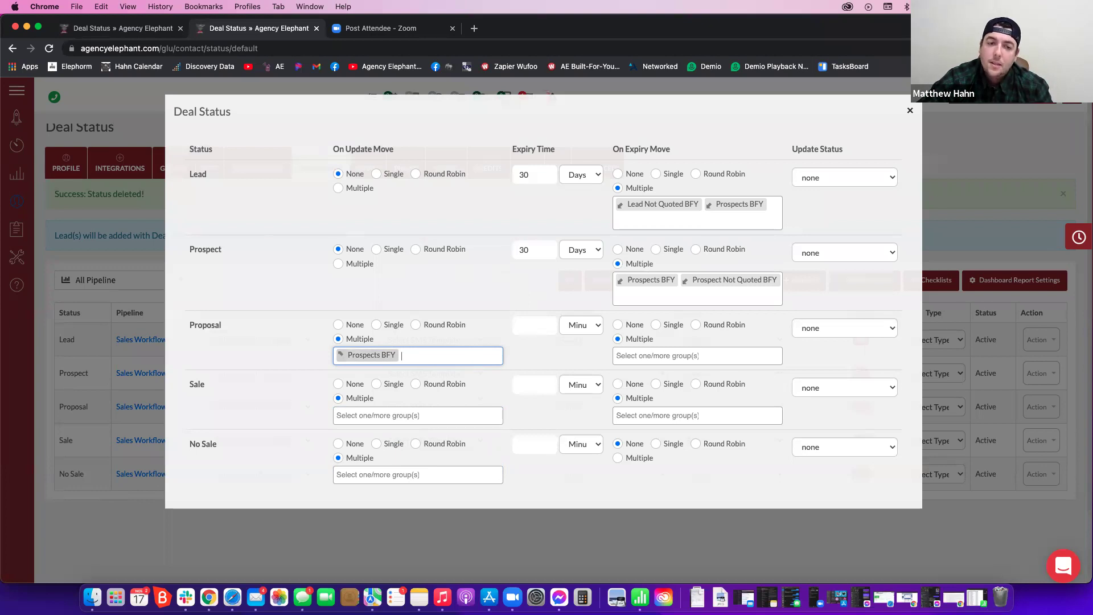
key("BackSpace")
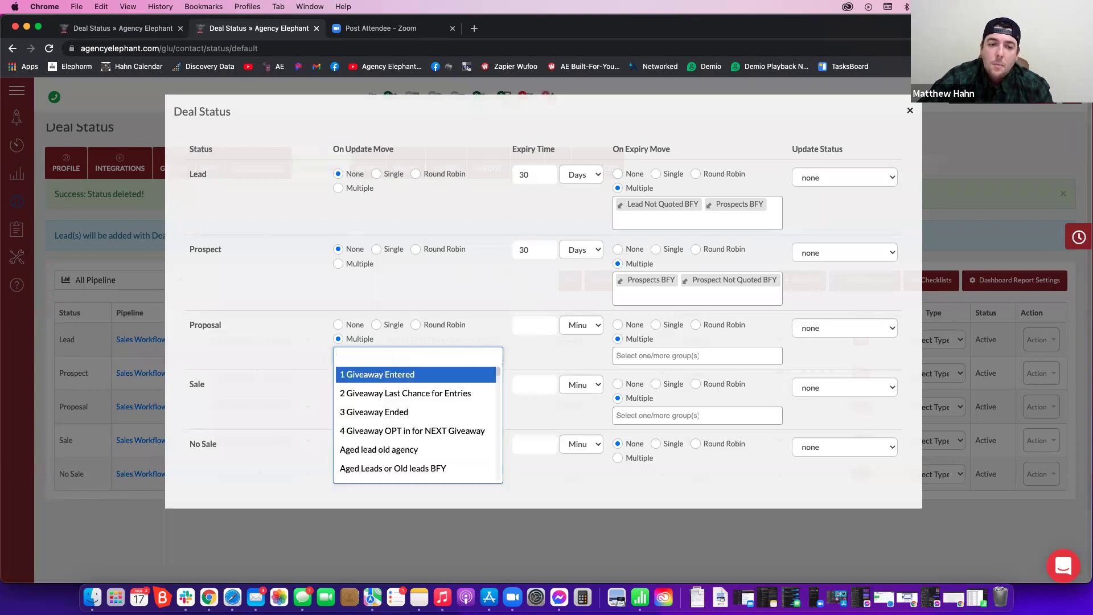
left_click(349, 321)
left_click(347, 325)
Clear the expiry times of Prospect and Lead, remove Prospect's expiry groups, and set both On Expiry Moves to None.
left_click(674, 300)
key("BackSpace")
key("BackSpace")
key("BackSpace")
key("BackSpace")
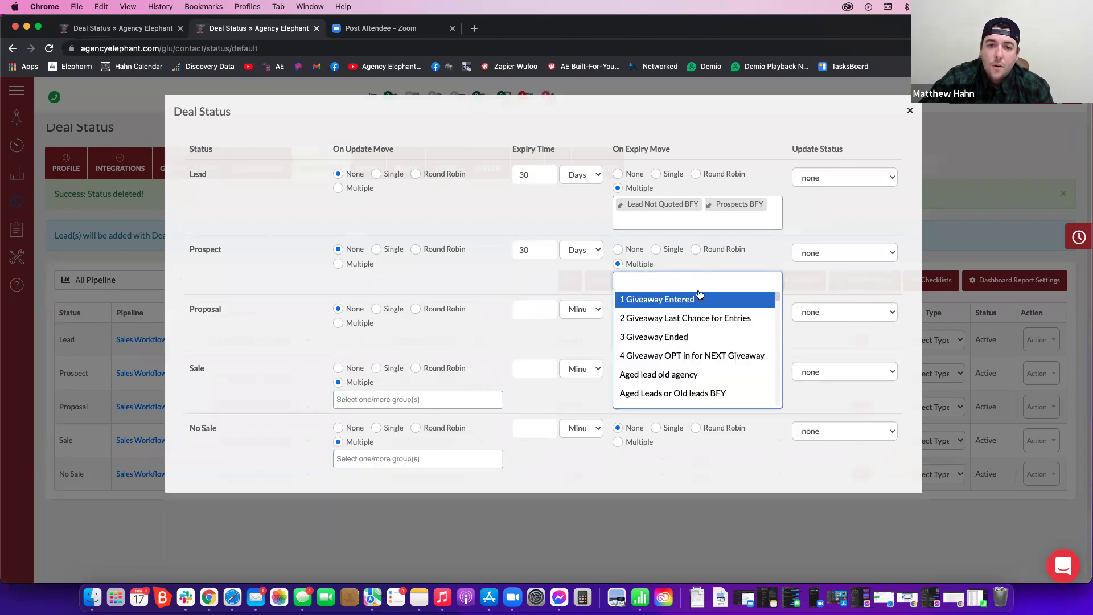
left_click(617, 250)
left_click(619, 250)
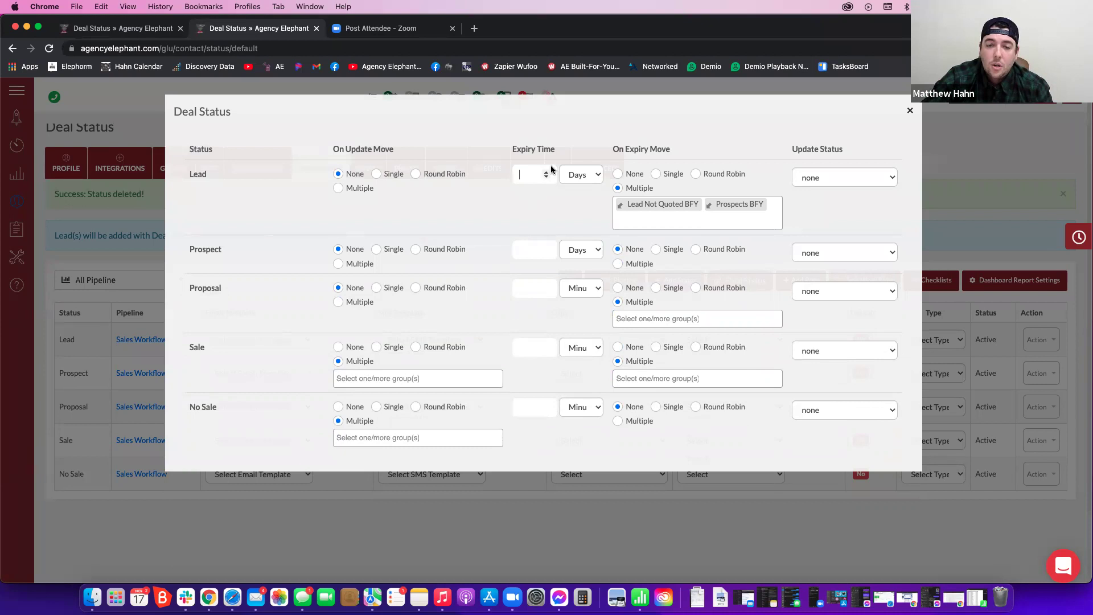
left_click(626, 177)
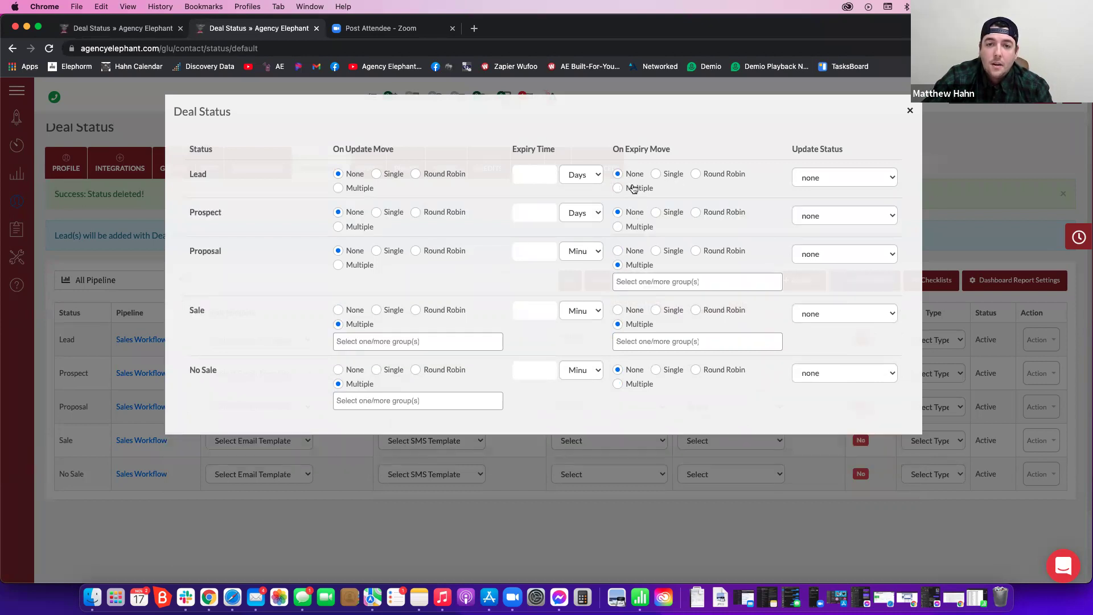
left_click(634, 188)
left_click(654, 220)
left_click(654, 220)
left_click(654, 220)
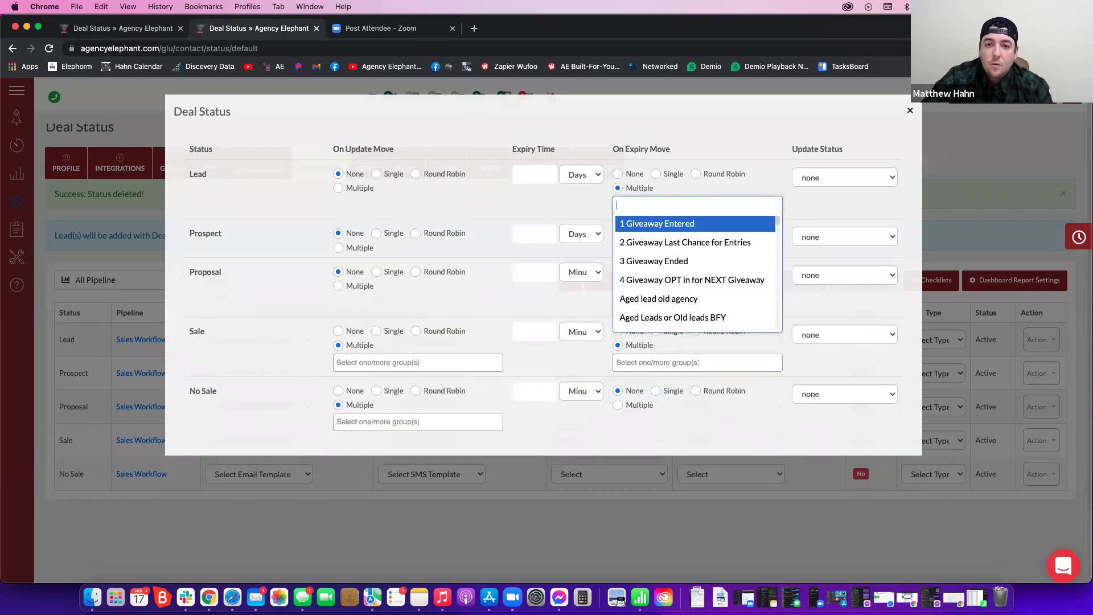
left_click(626, 174)
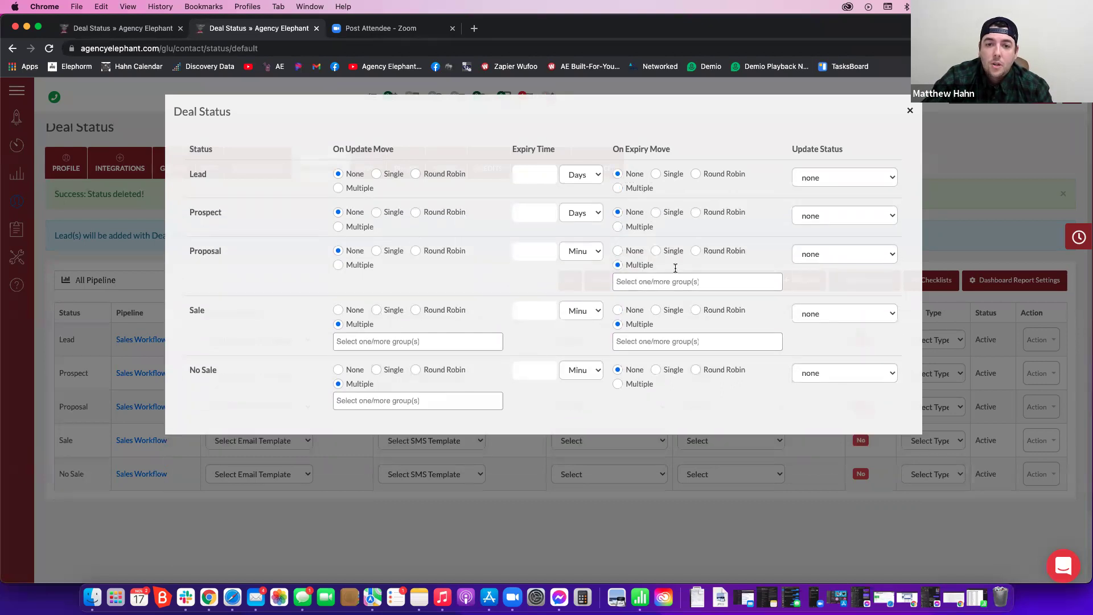
Set the On Expiry Move of Proposal and Sale and the On Update Move of Sale and No Sale to None.
left_click(627, 252)
left_click(622, 290)
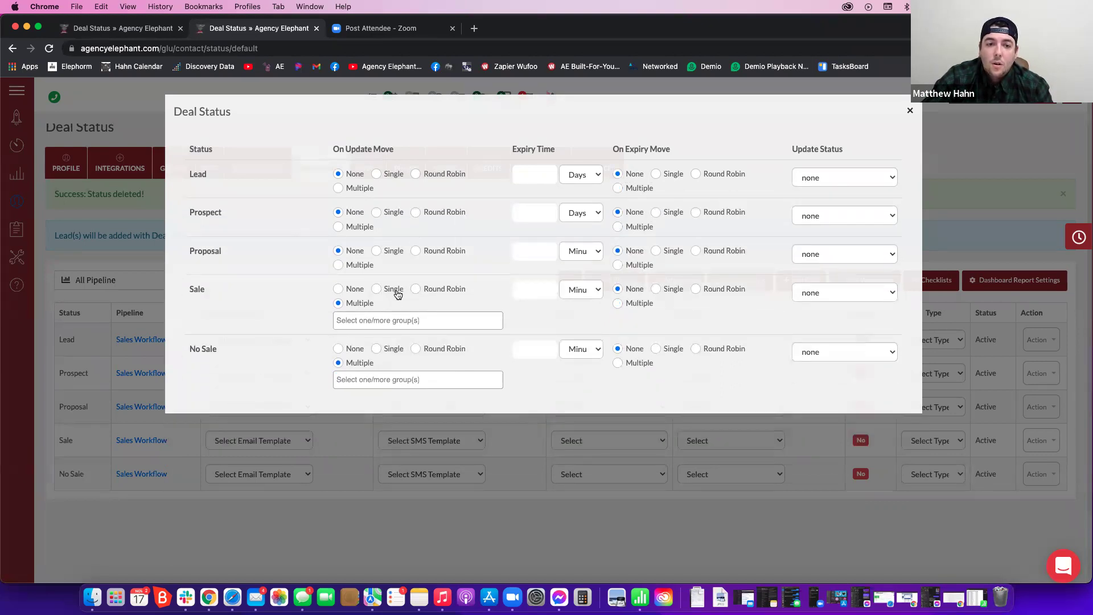
left_click(354, 289)
left_click(340, 328)
left_click(935, 123)
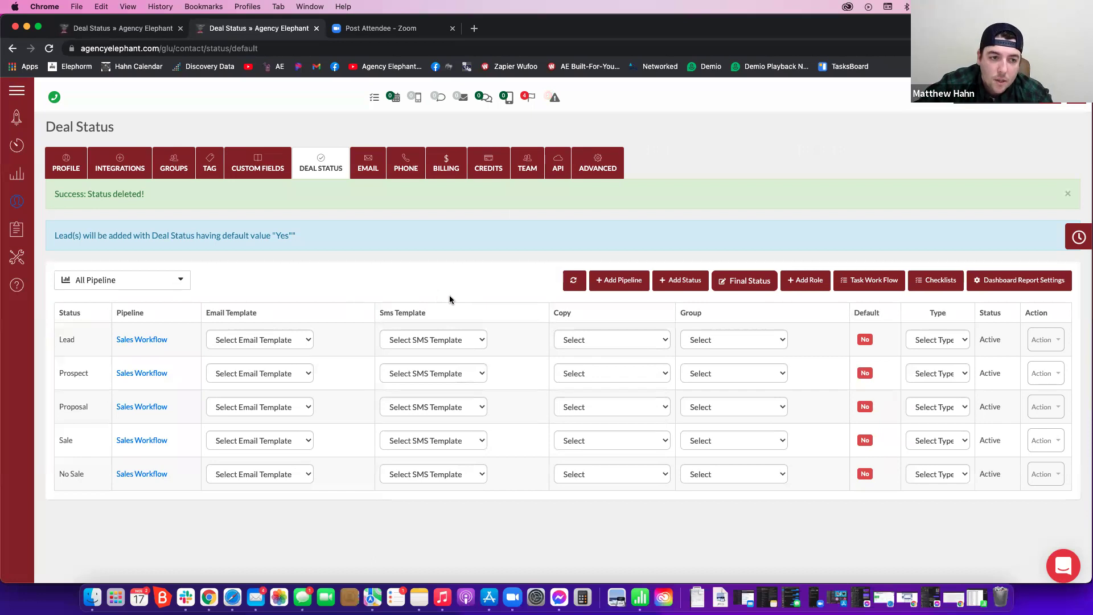
Add a pipeline with both the name and the label Service Workflow.
left_click(619, 280)
left_click(329, 156)
type("Service Workflow")
key("Tab")
type("Service W")
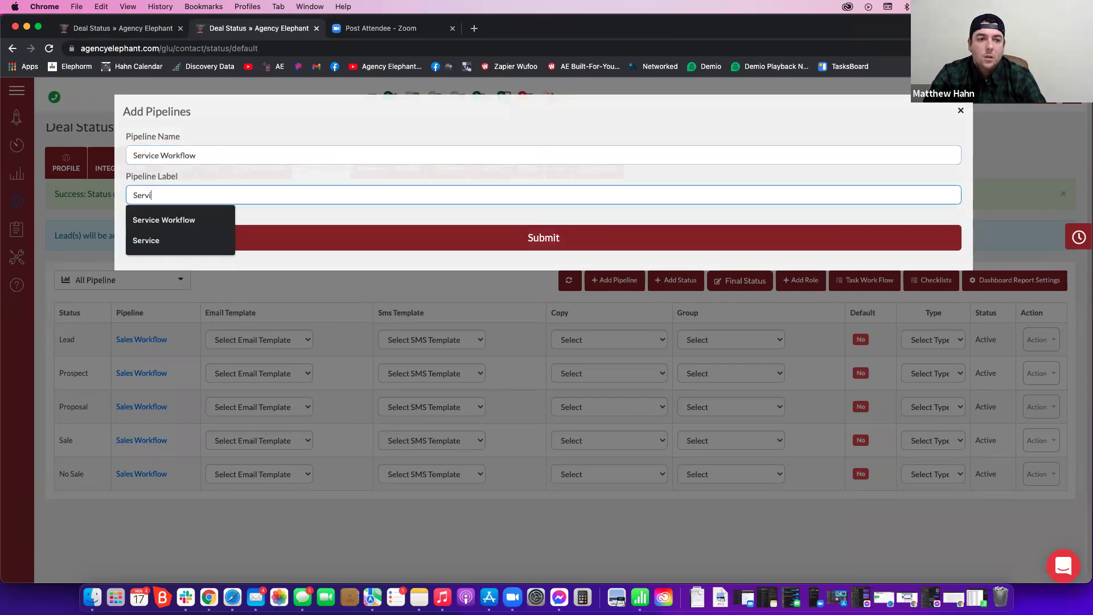
type("orkfl")
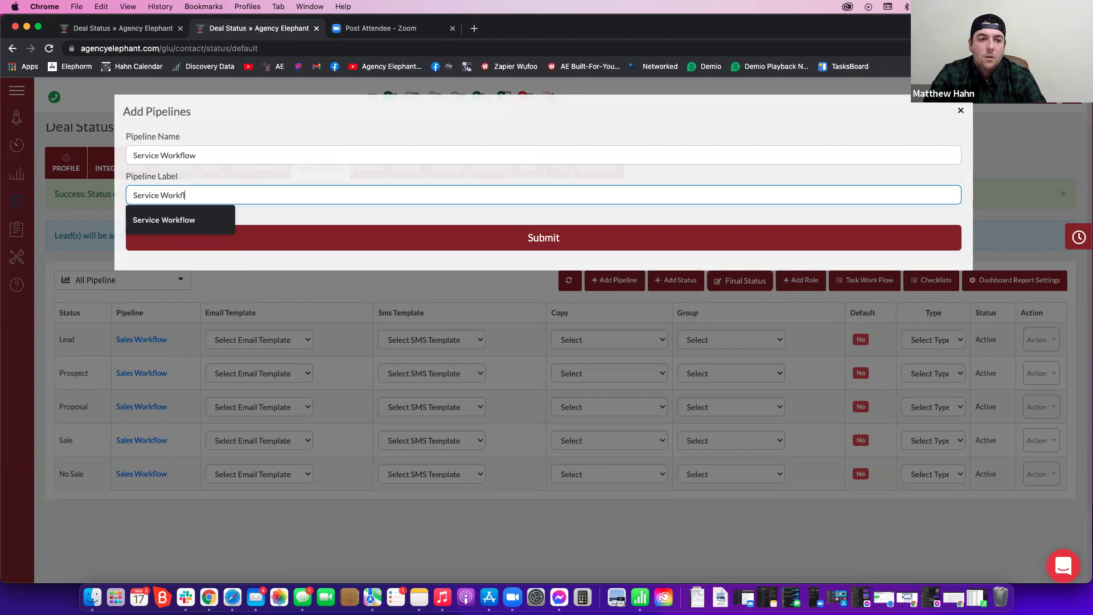
type("ow")
key("Return")
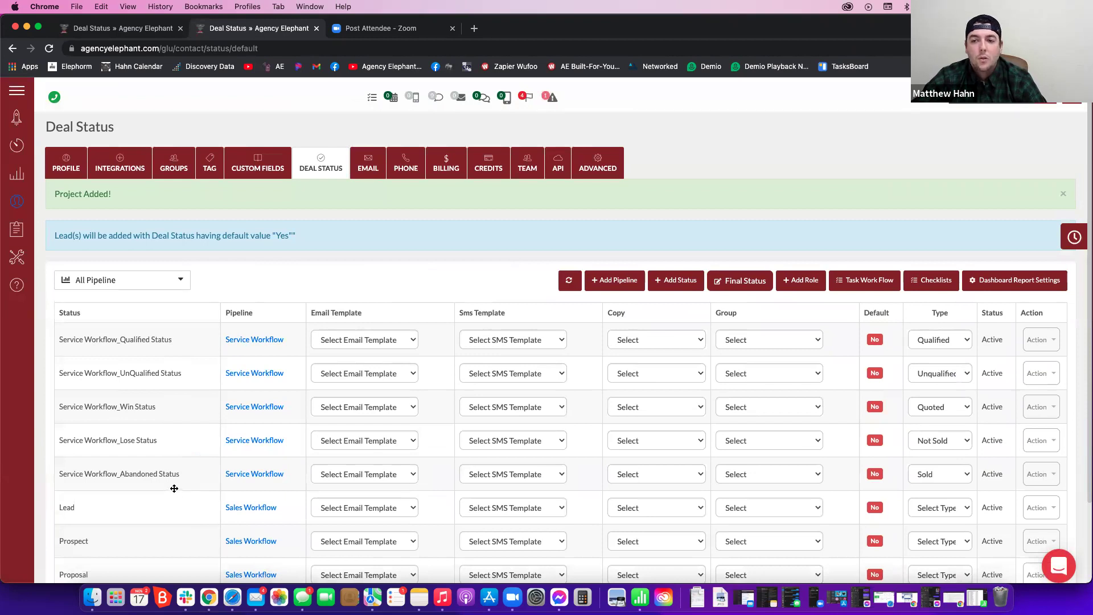
Clear the type of Service Workflow_Qualified Status by resetting it to Select Type.
left_click(939, 345)
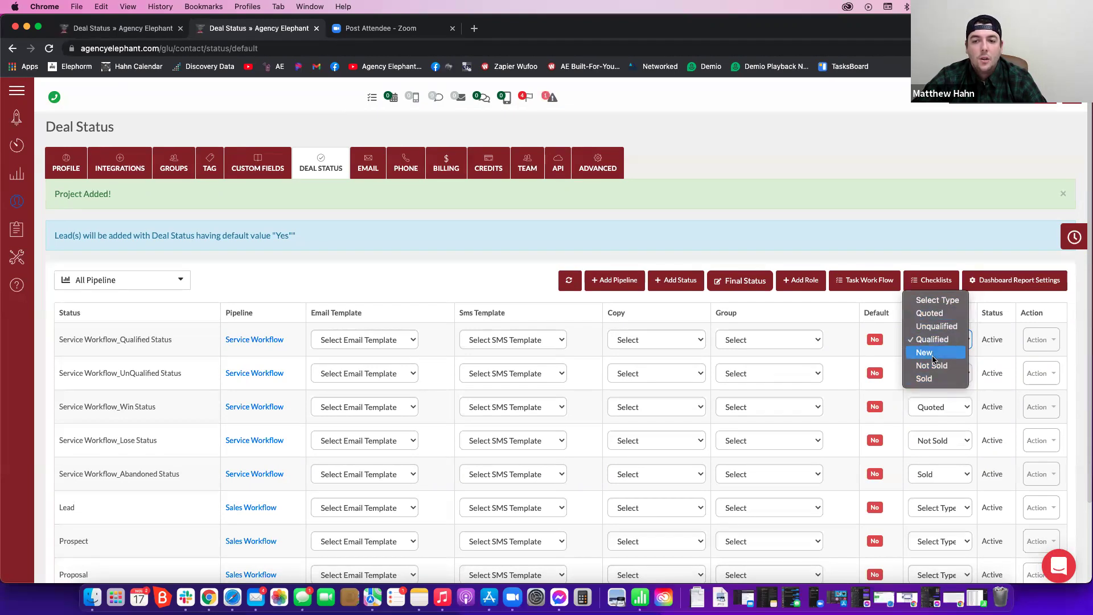
left_click(941, 283)
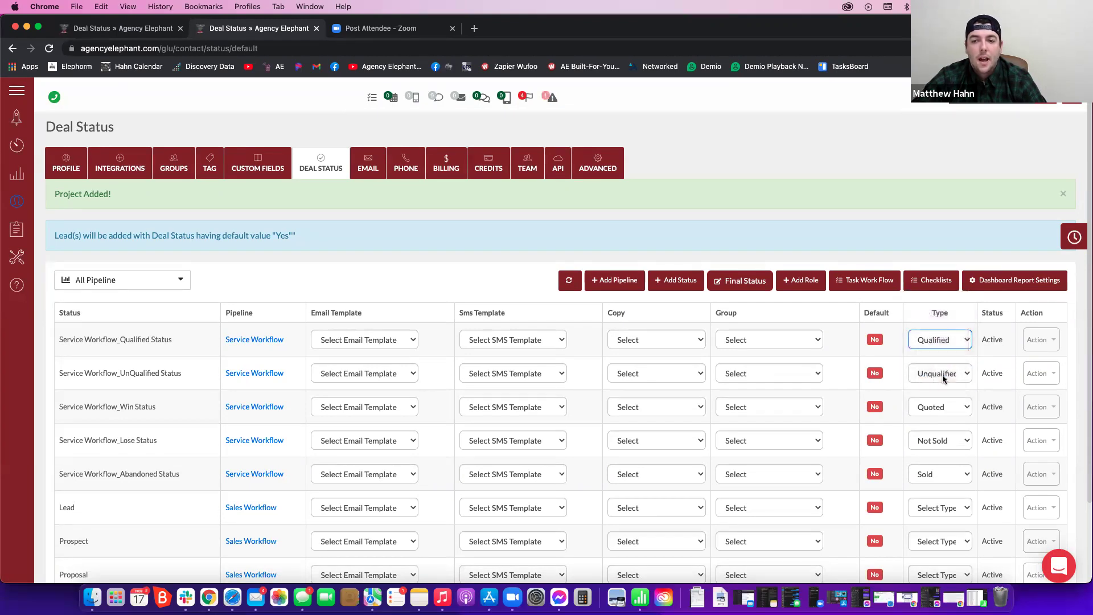
key("Return")
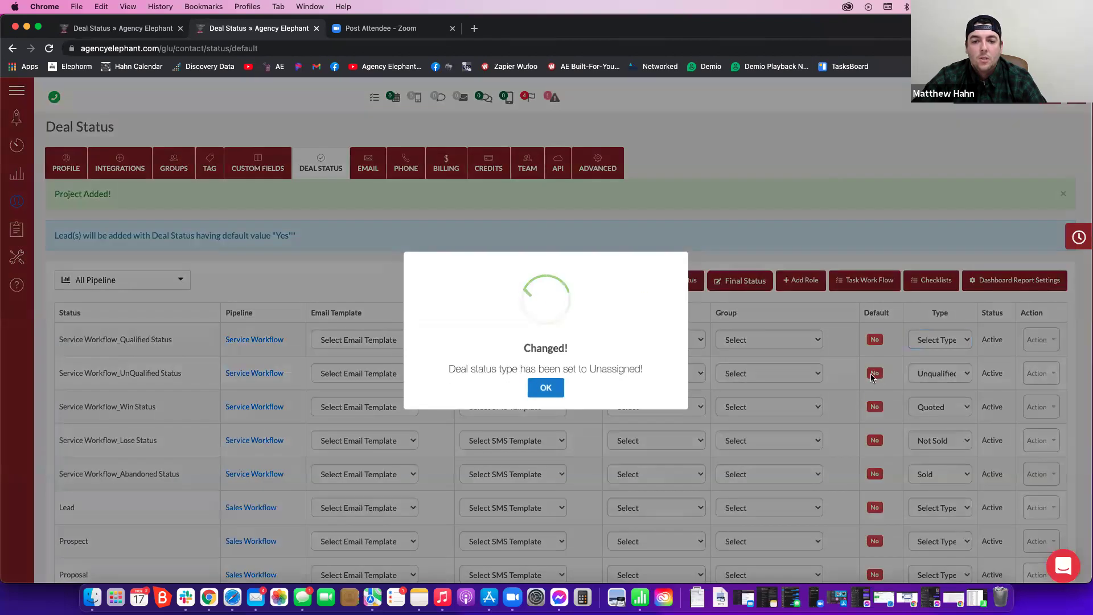
key("Return")
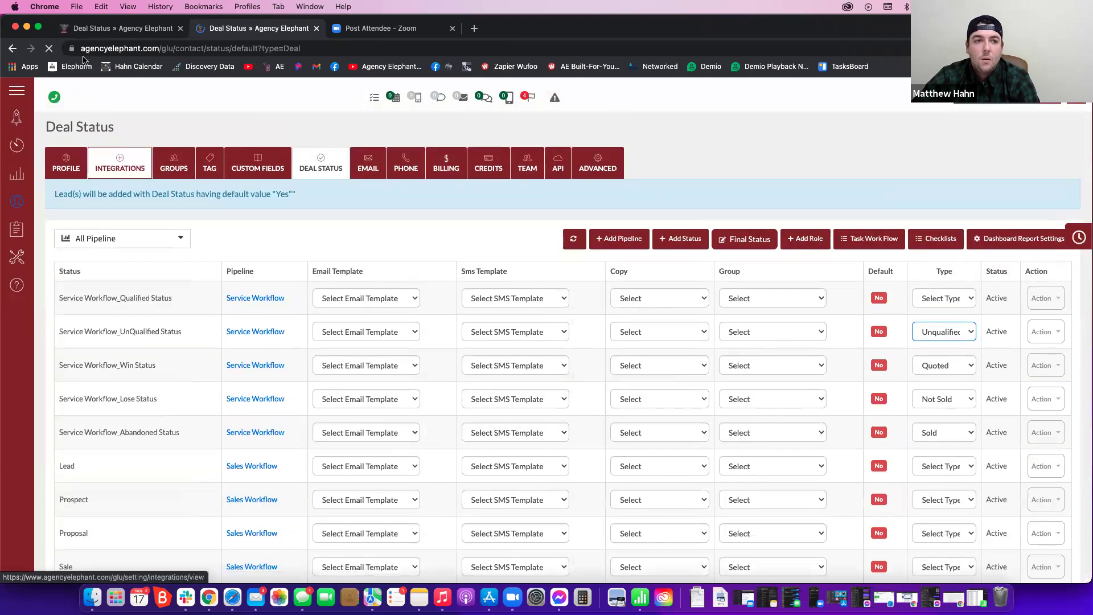
Open the lead manager board in the other browser tab to examine its status columns.
left_click(162, 34)
left_click(24, 201)
left_click(496, 555)
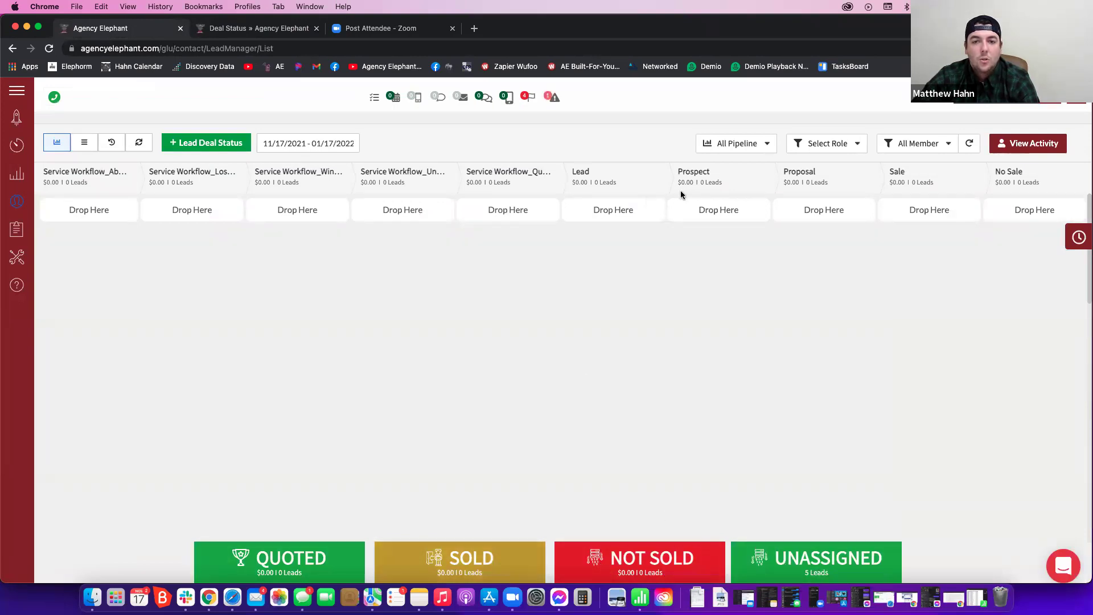
Return to the deal statuses and reset the types of Service Workflow_Win Status and Service Workflow_UnQualified Status to Select Type.
left_click(262, 30)
left_click(942, 367)
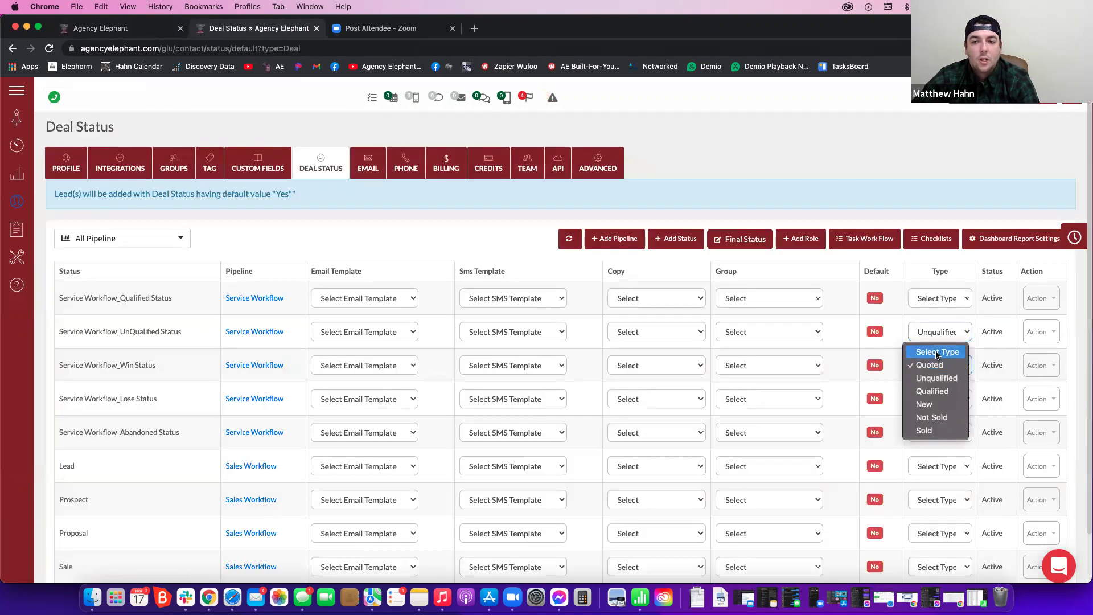
left_click(946, 348)
key("Return")
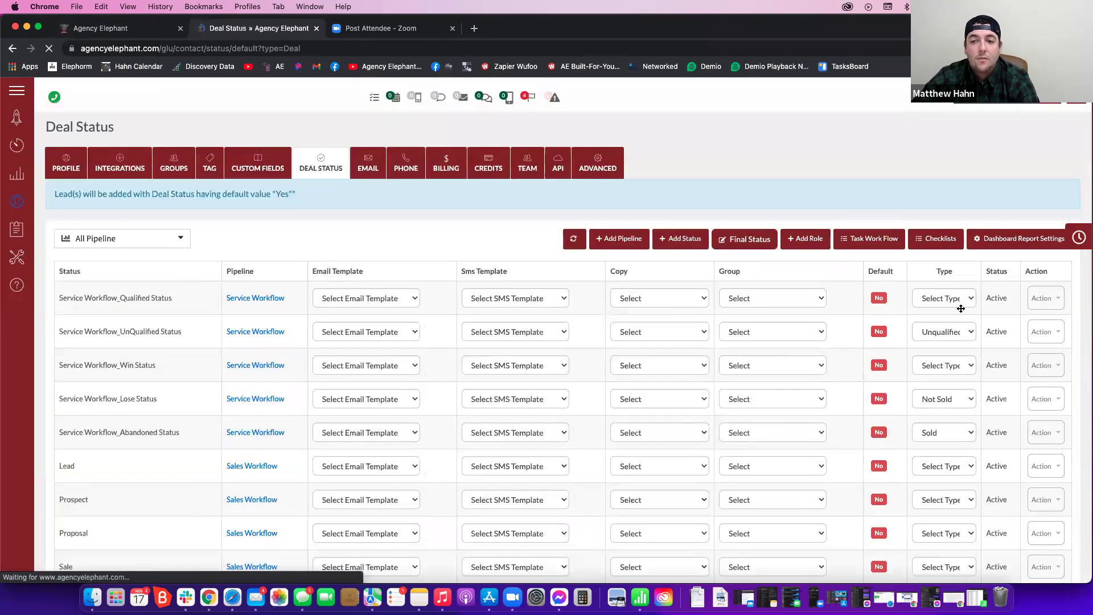
left_click(949, 330)
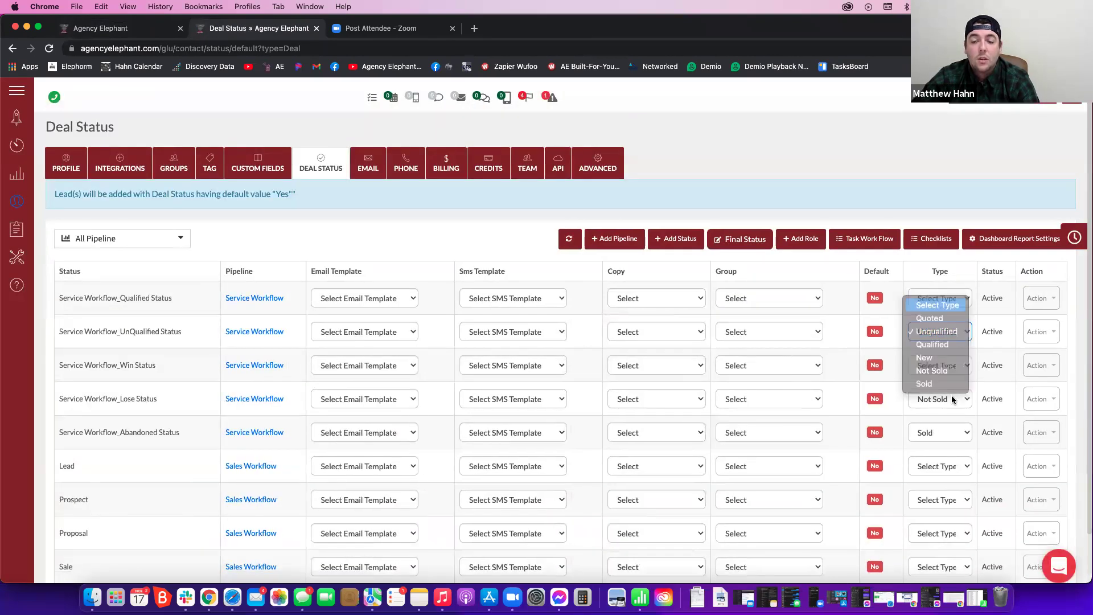
left_click(937, 306)
left_click(519, 394)
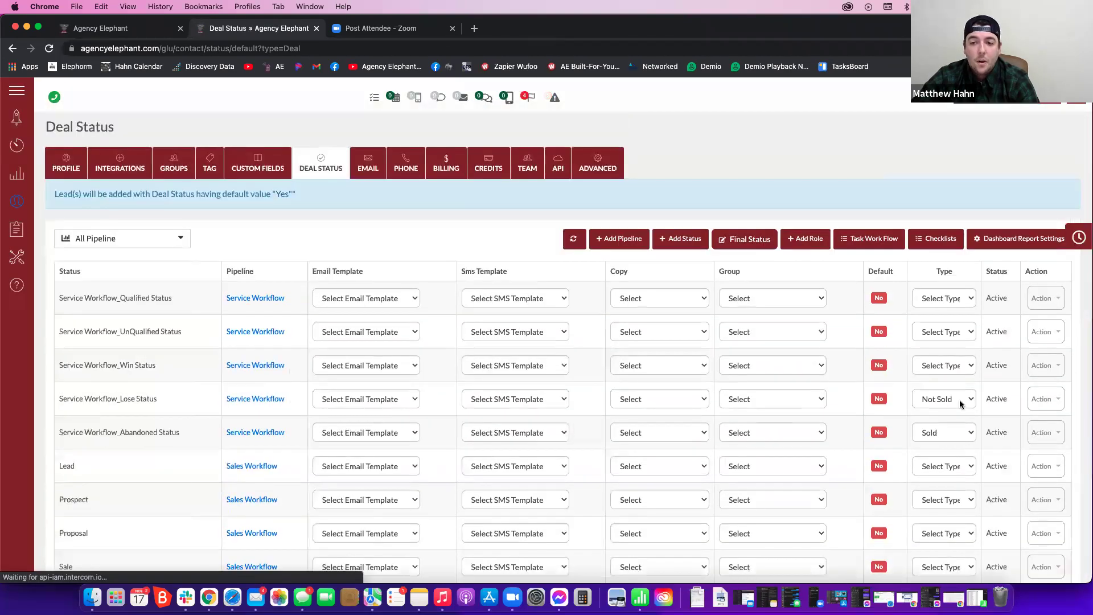
Reset the types of Service Workflow_Lose Status and Service Workflow_Abandoned Status to Select Type.
left_click(961, 402)
left_click(943, 332)
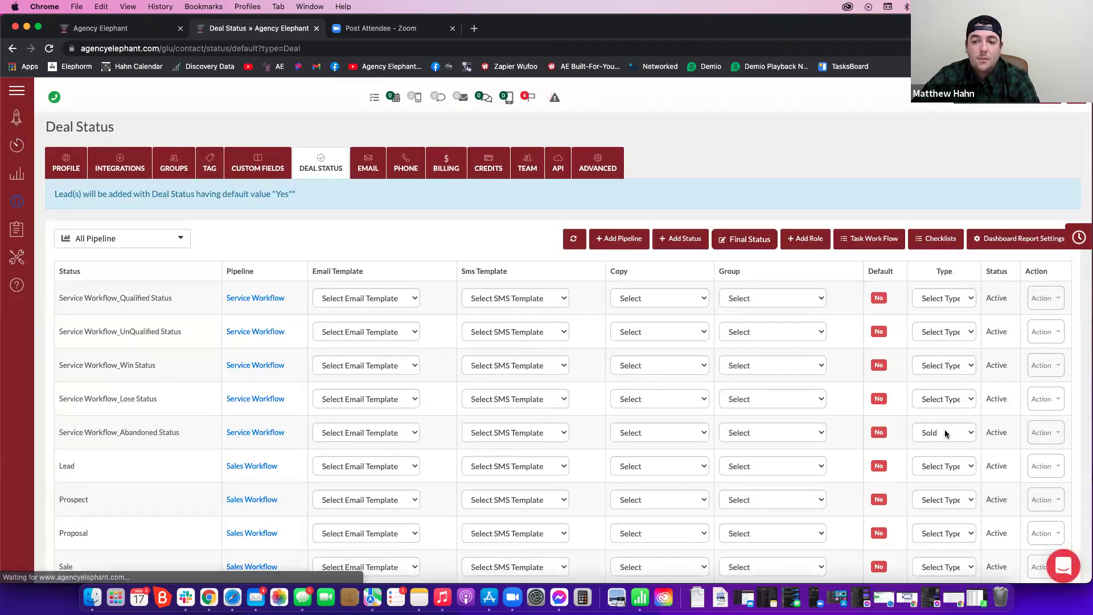
left_click(945, 434)
left_click(939, 356)
key("Return")
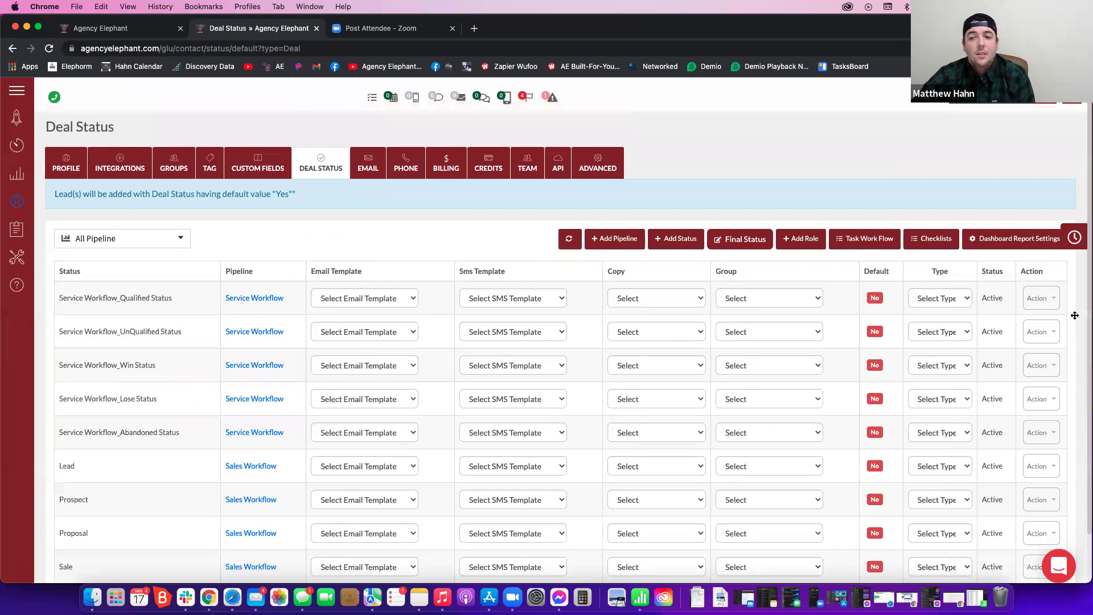
Rename Service Workflow_Qualified Status as Billing Issue and submit the update.
left_click(1041, 298)
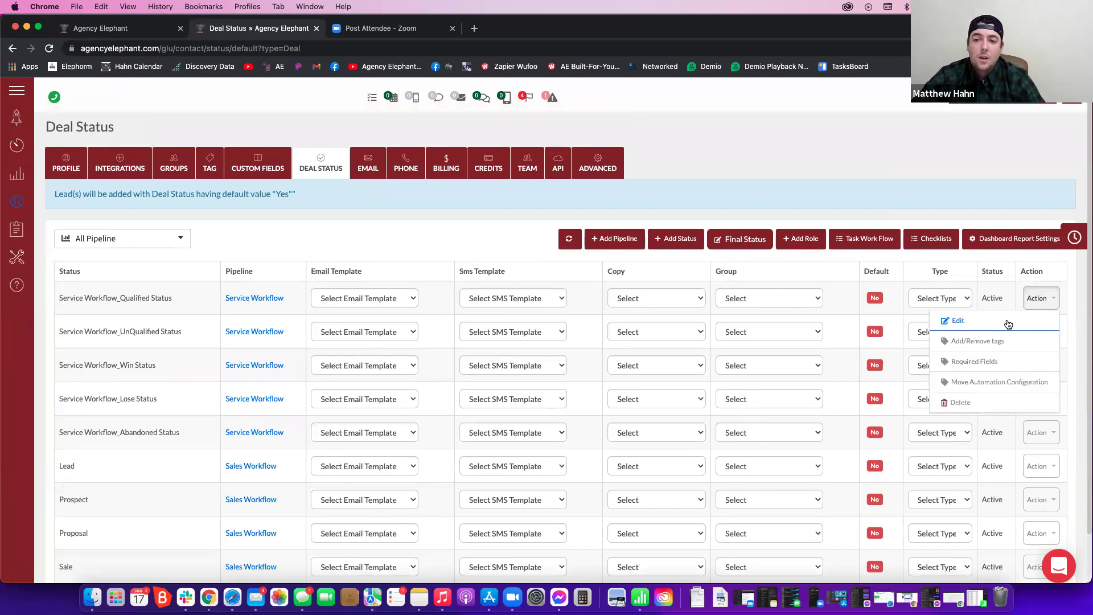
left_click(1004, 319)
triple_click(230, 158)
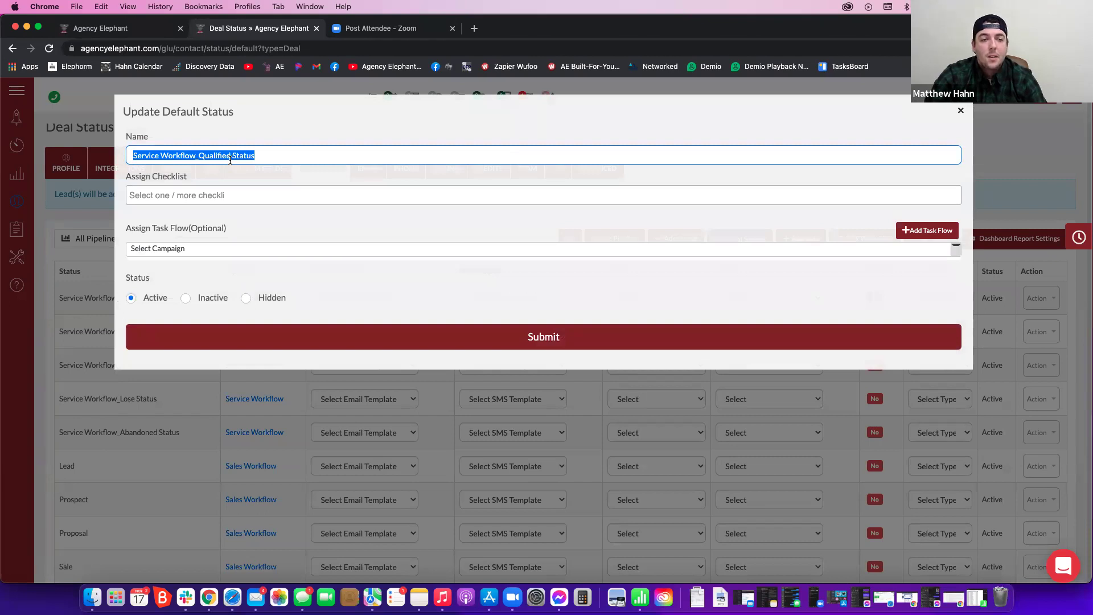
type("Billing Issue")
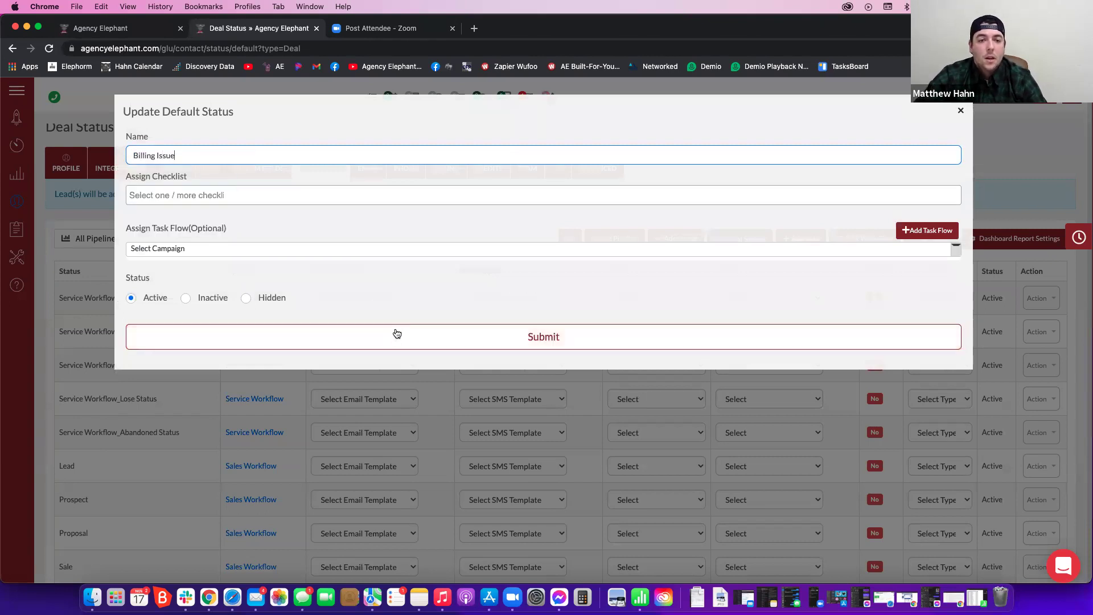
left_click(376, 339)
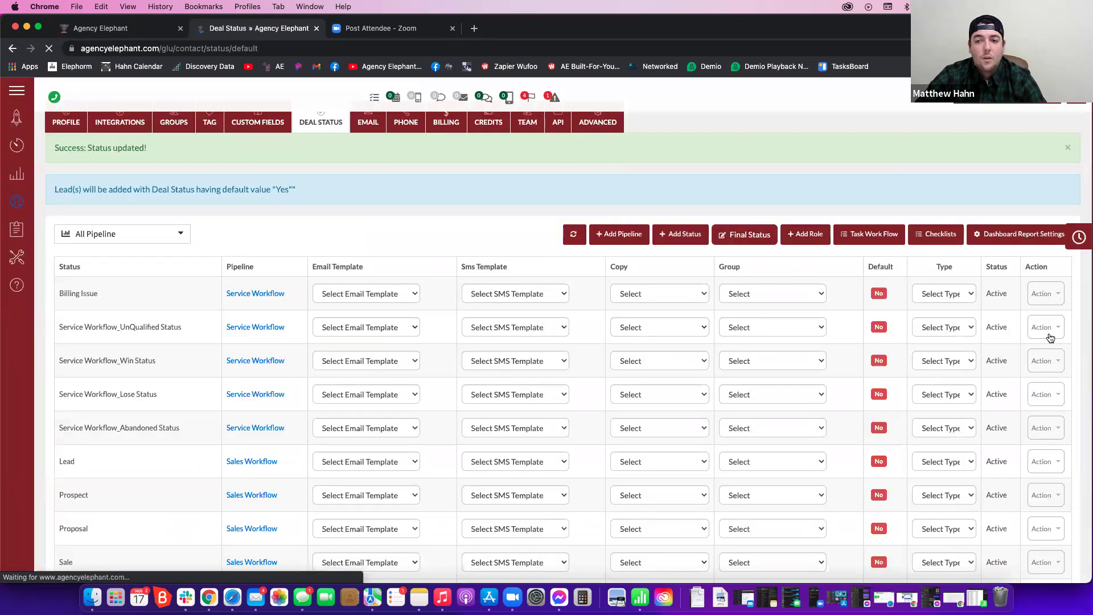
Rename Service Workflow_UnQualified Status as Late Pay and submit the update.
left_click(1048, 340)
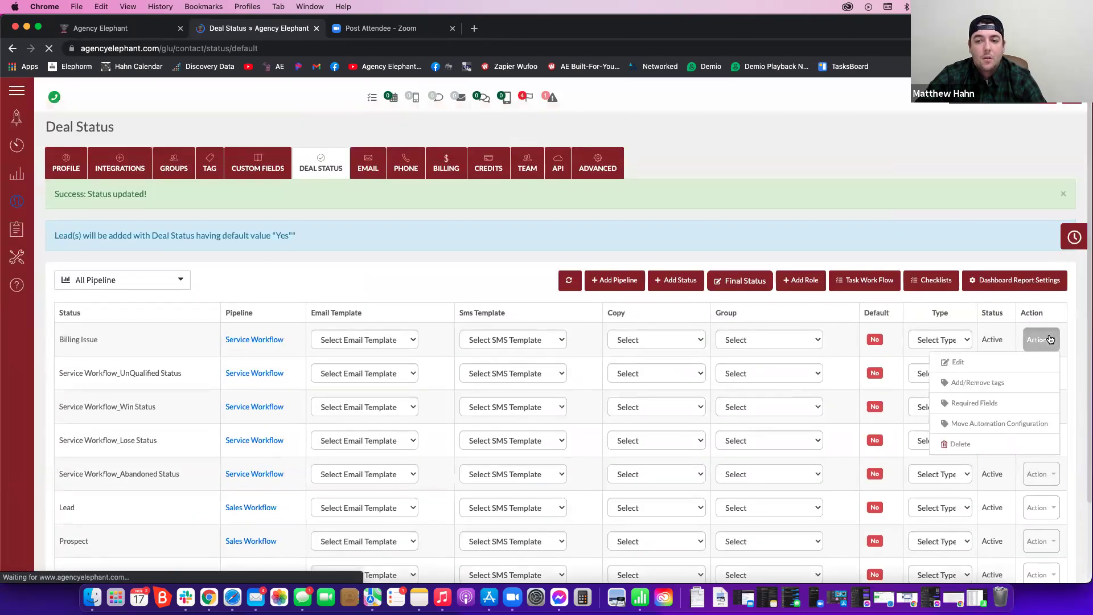
left_click(1047, 373)
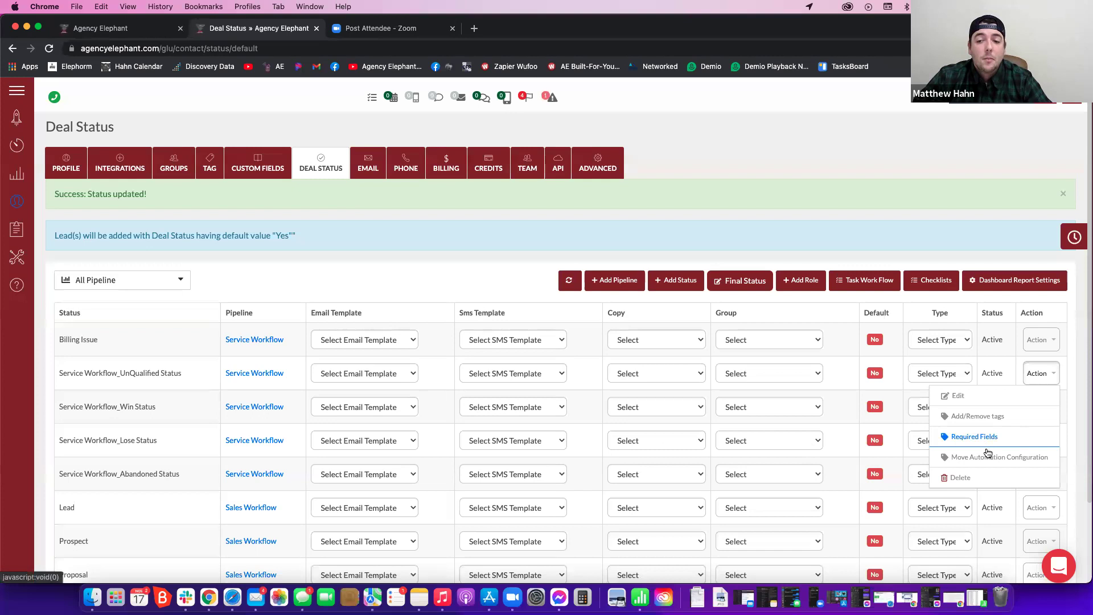
left_click(959, 396)
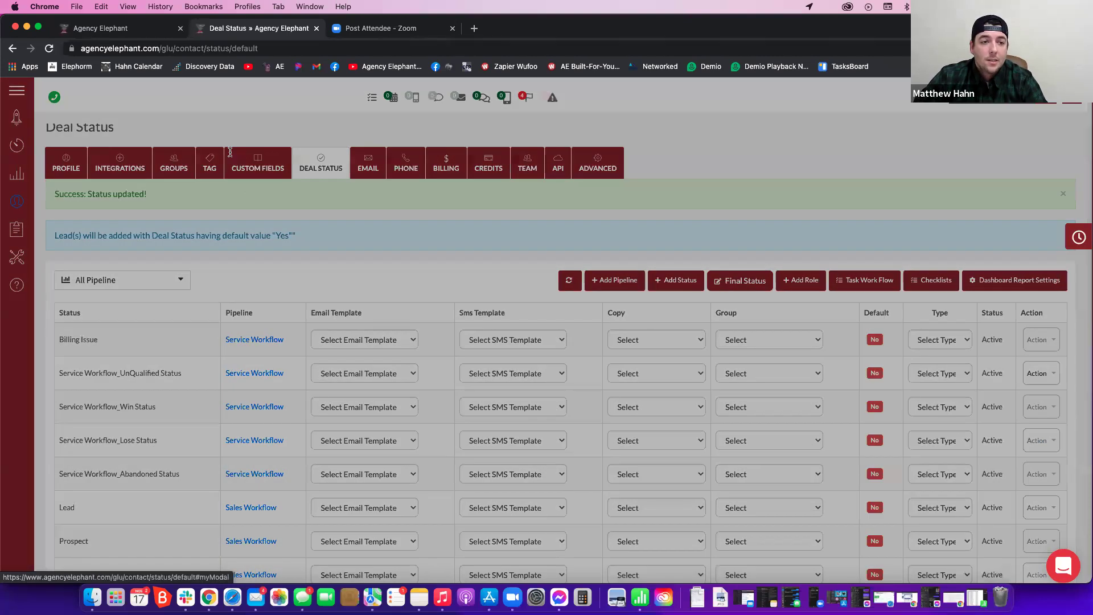
type("Late Pay")
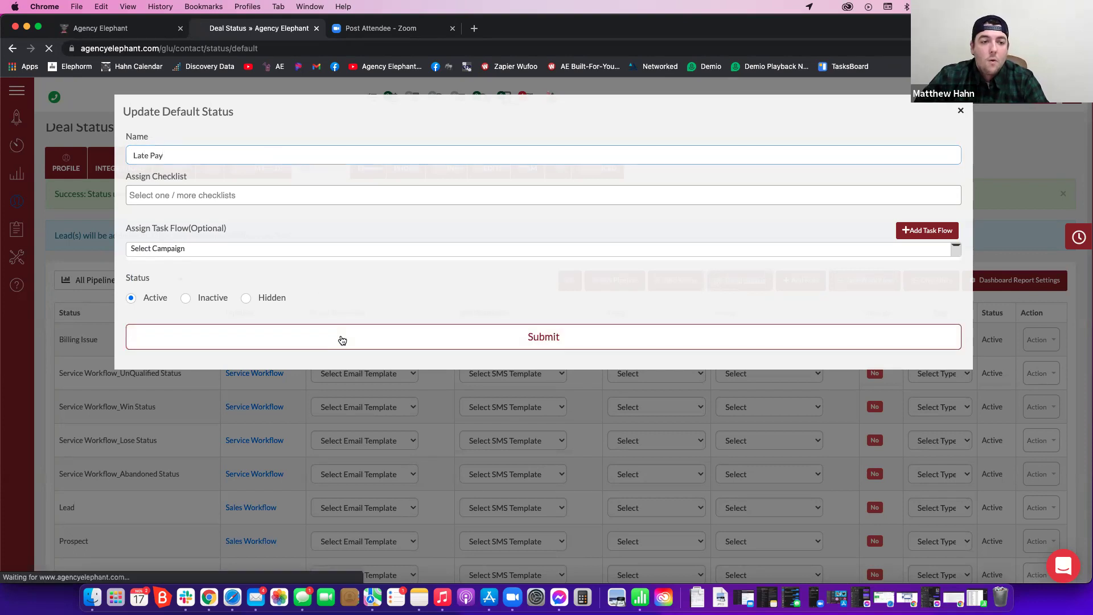
left_click(341, 339)
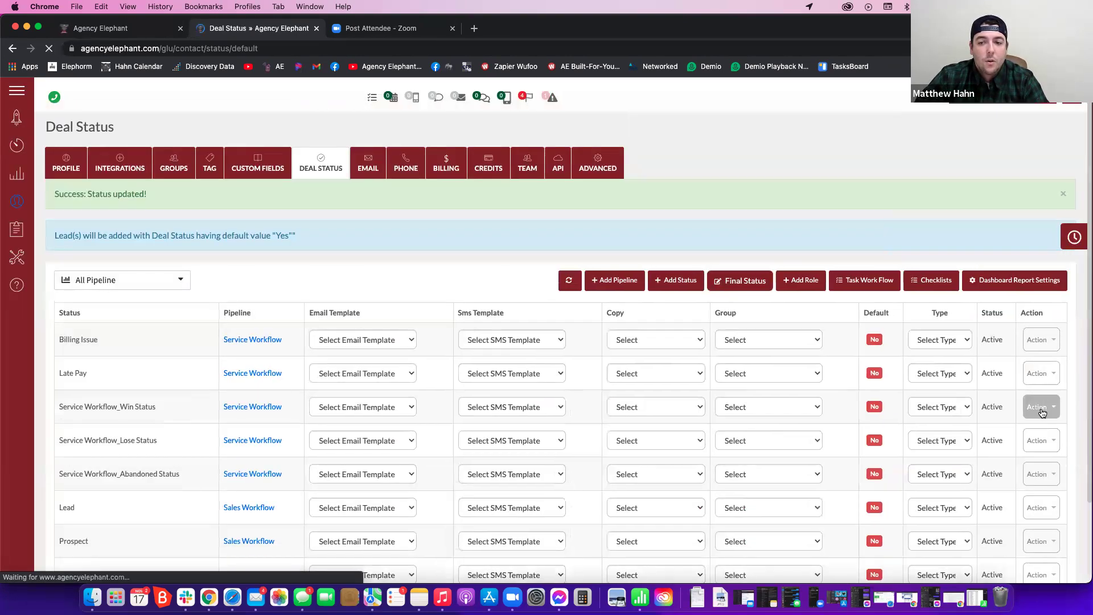
Rename Service Workflow_Win Status as New Car and submit the update.
left_click(1043, 412)
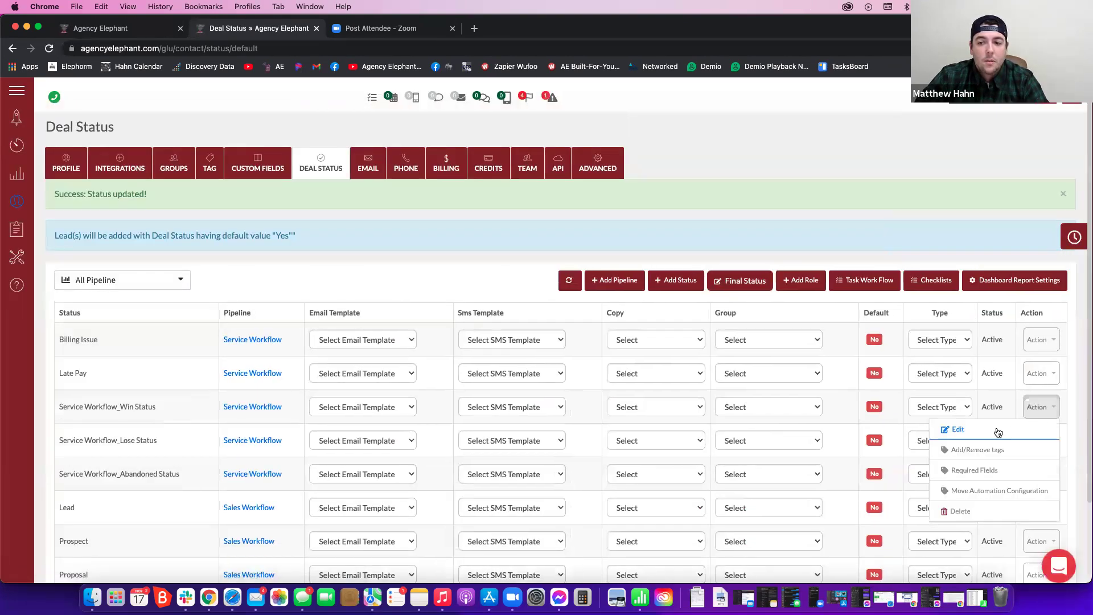
left_click(968, 431)
triple_click(241, 152)
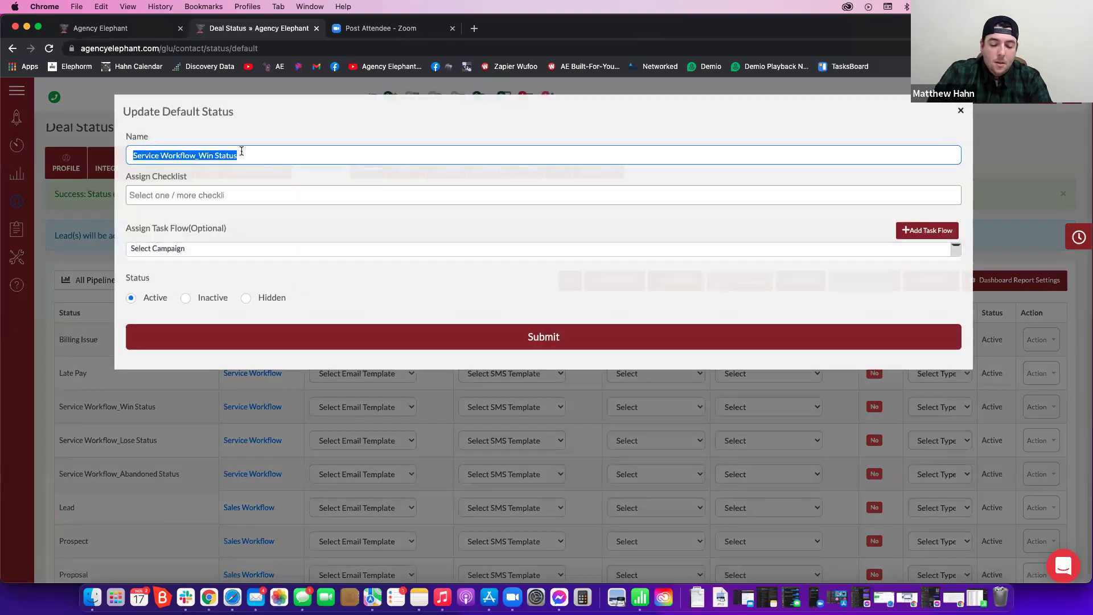
type("New Car")
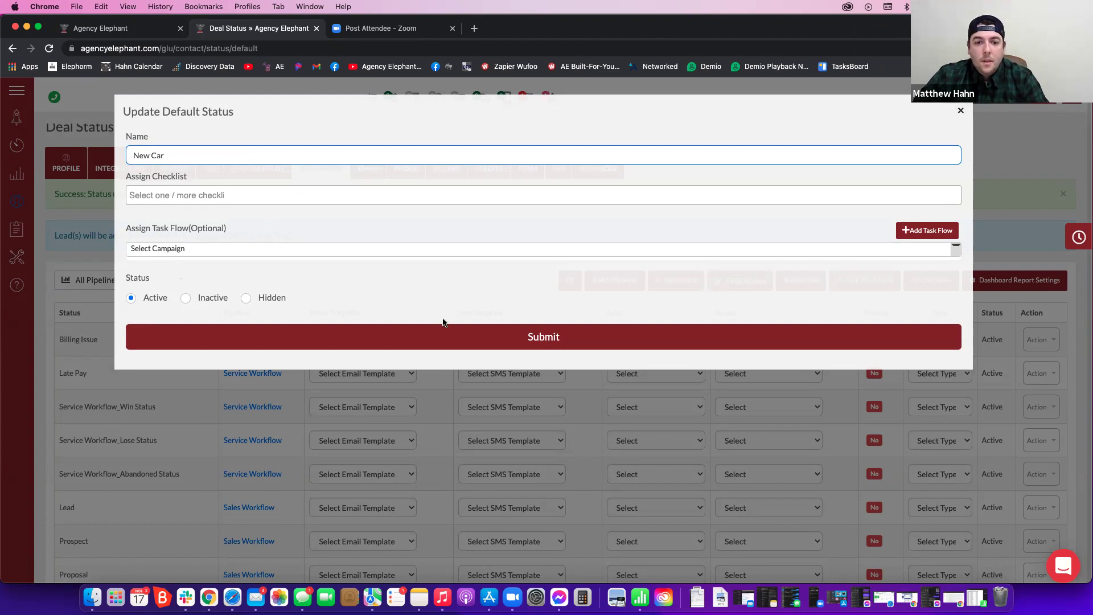
left_click(444, 341)
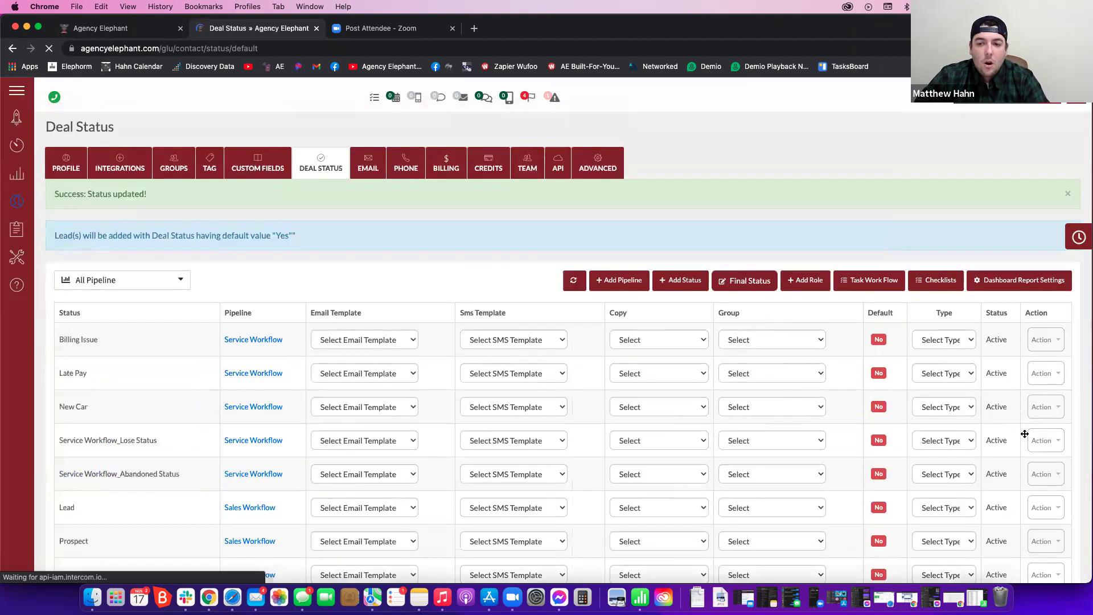
Rename Service Workflow_Lose Status as Pending Cancel and submit the update.
left_click(1032, 439)
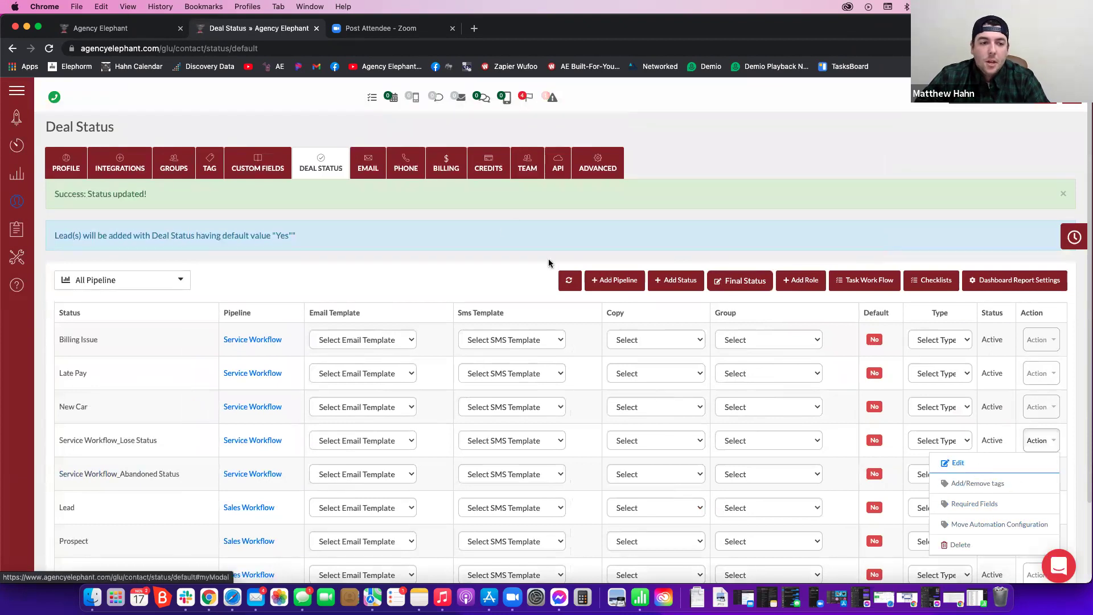
left_click(957, 463)
key("super+a")
type("Pen")
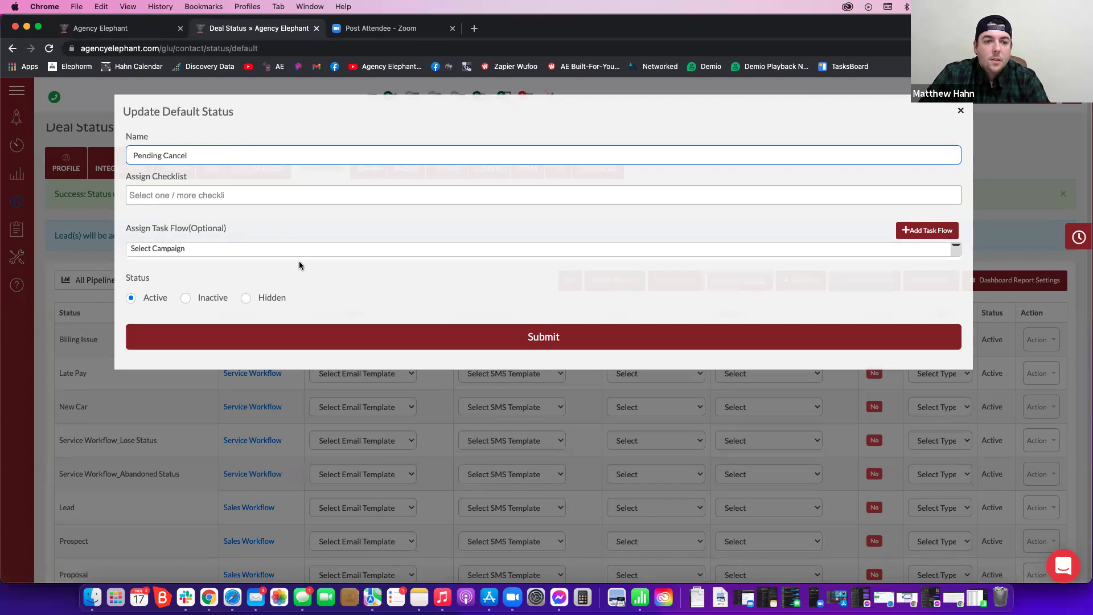
left_click(308, 331)
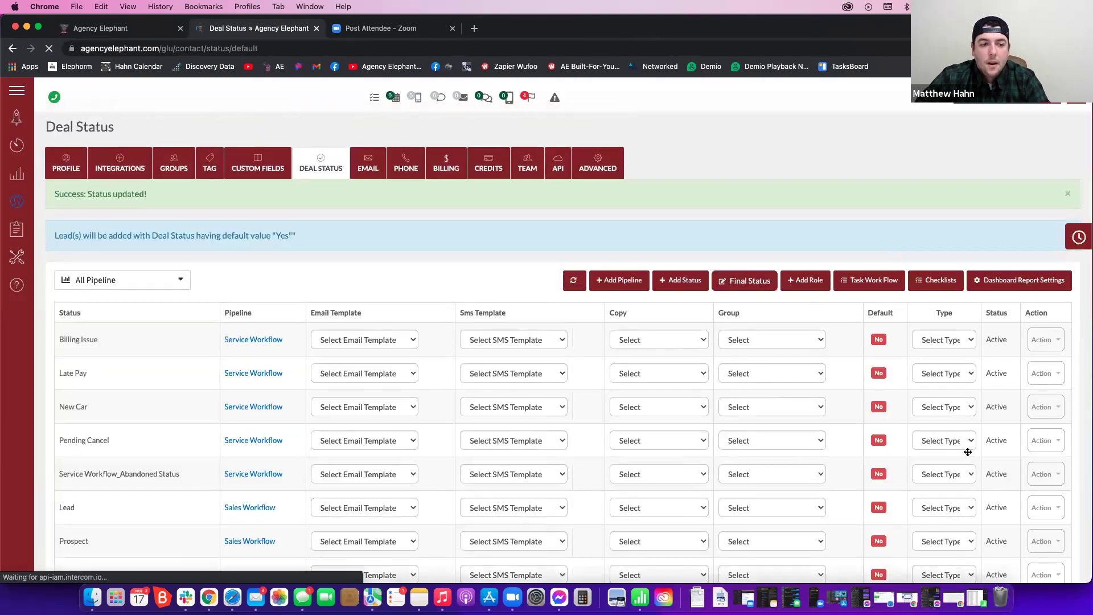
Delete Service Workflow_Abandoned Status from the deal statuses and confirm the deletion.
left_click(1045, 474)
left_click(975, 572)
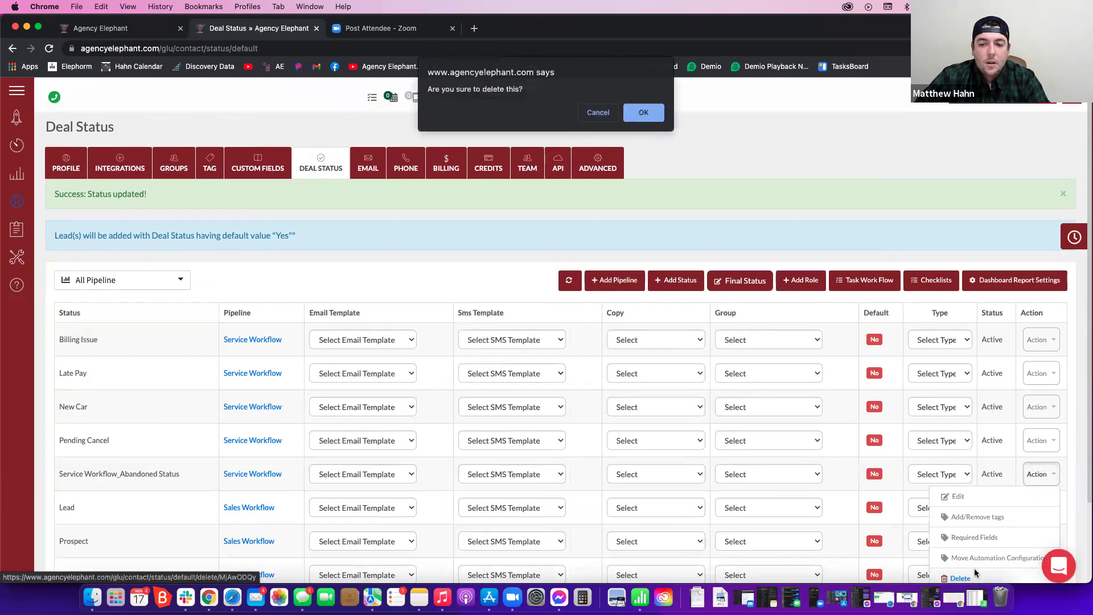
key("Return")
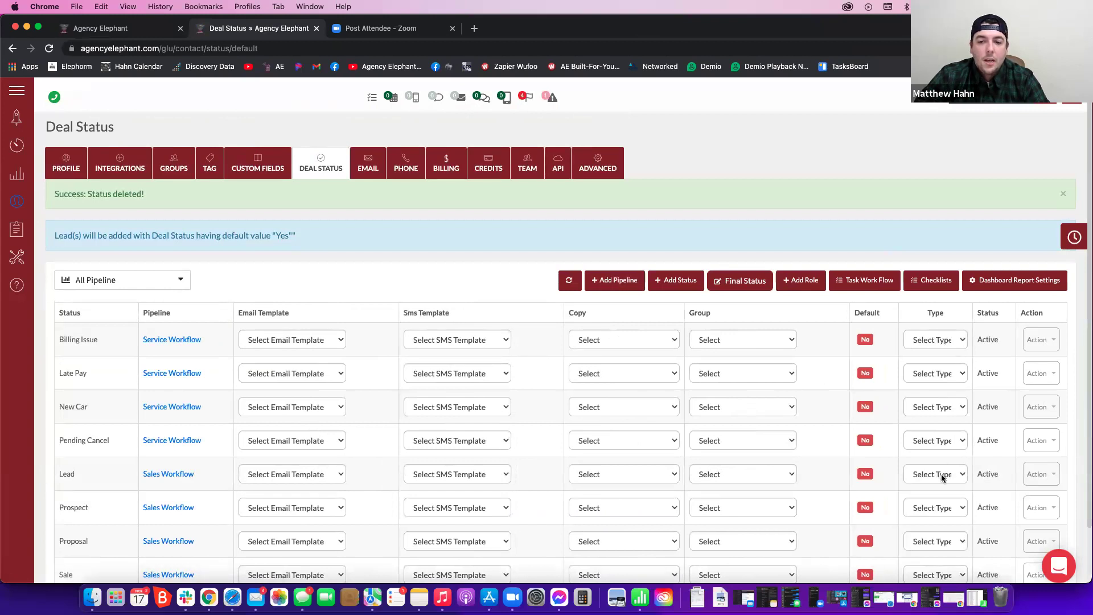
left_click(1041, 340)
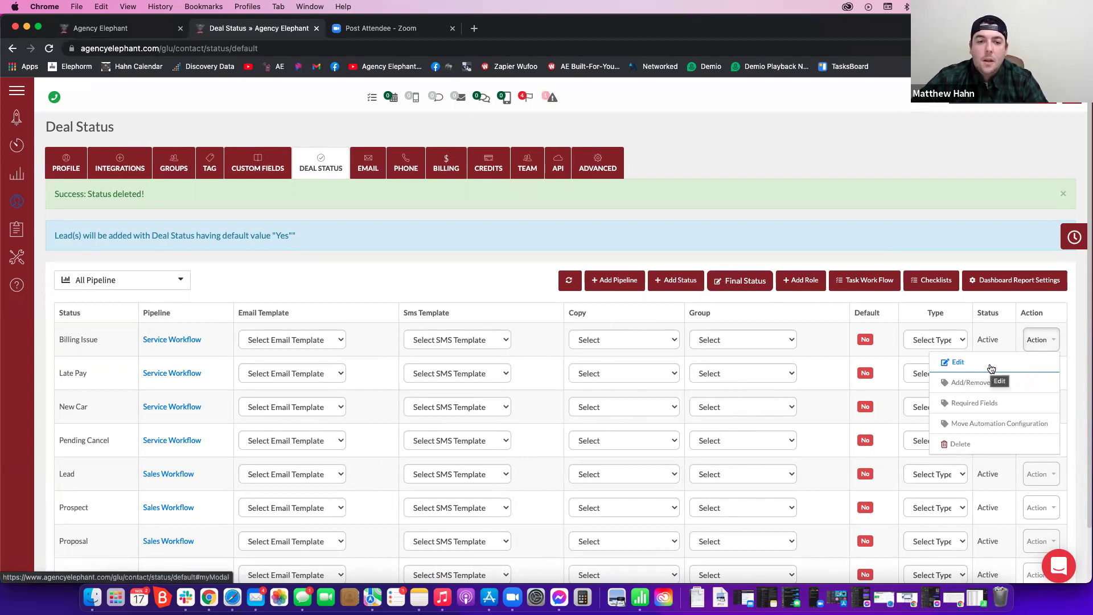
scroll(192, 440, "down", 2)
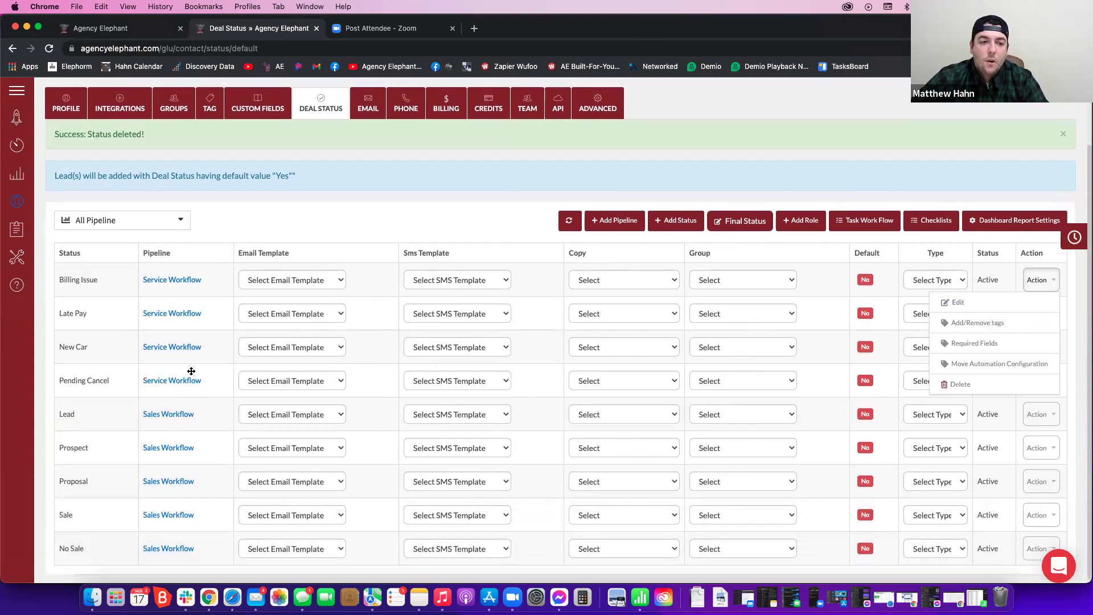
left_click(71, 219)
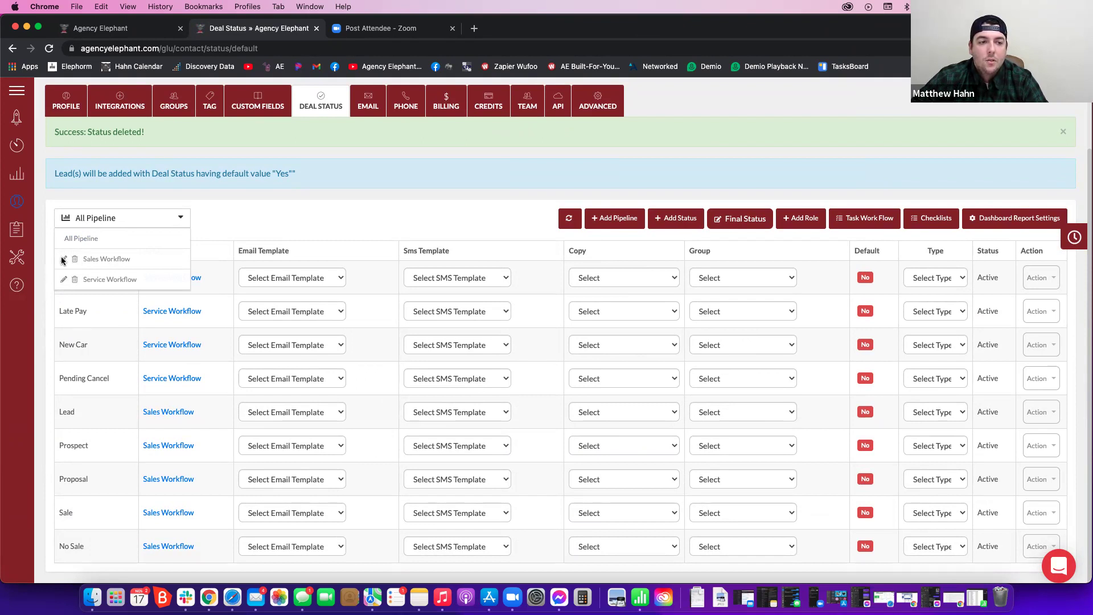
left_click(284, 209)
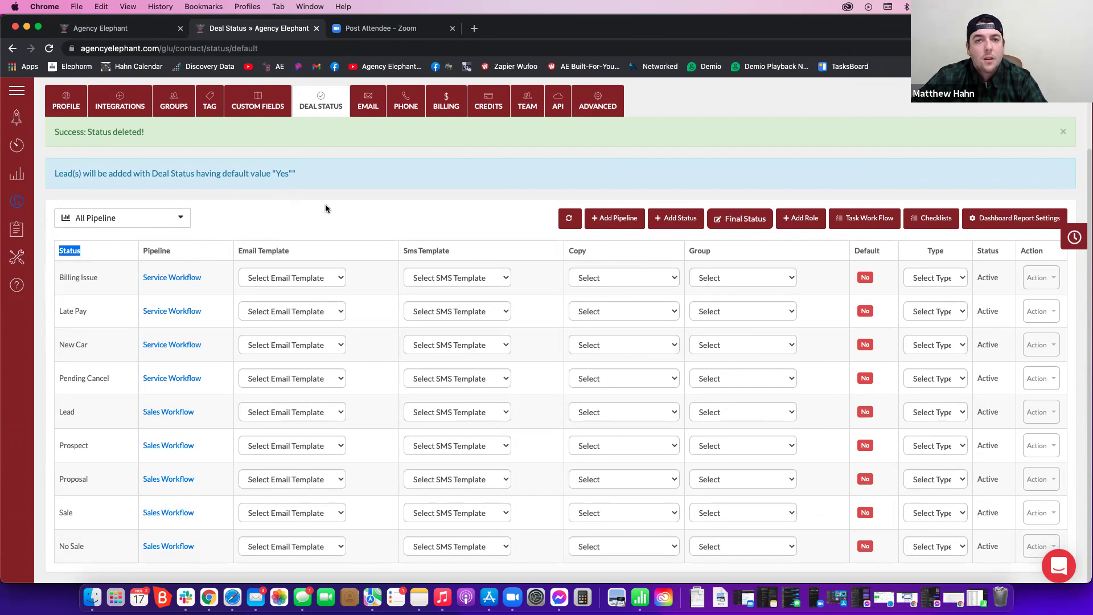
Reload the lead manager's deal board and view the Sales Workflow pipeline followed by the Service Workflow pipeline.
left_click(103, 28)
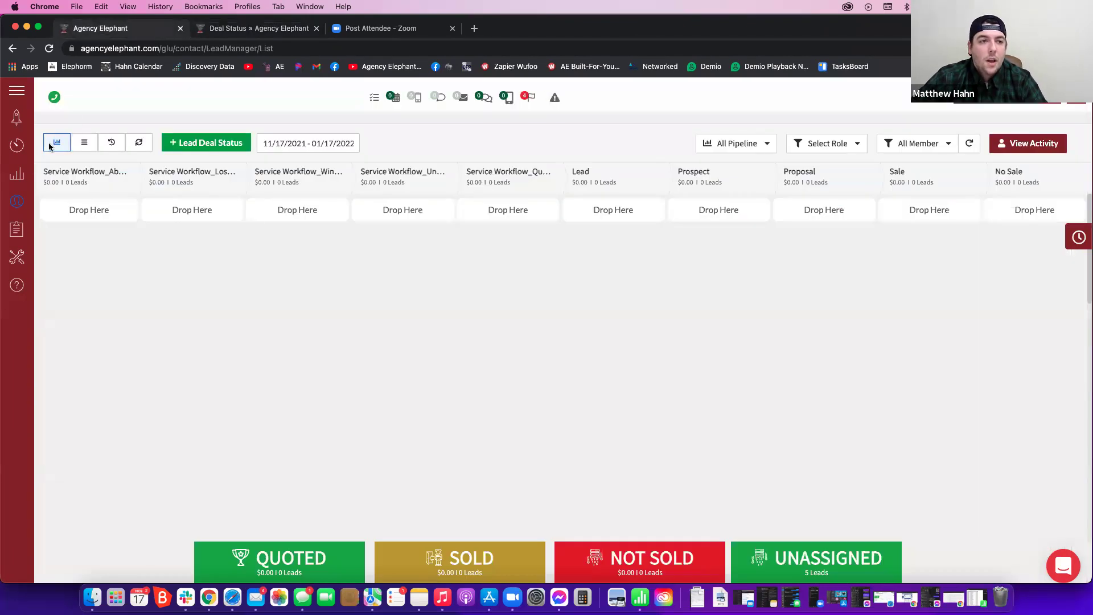
left_click(25, 176)
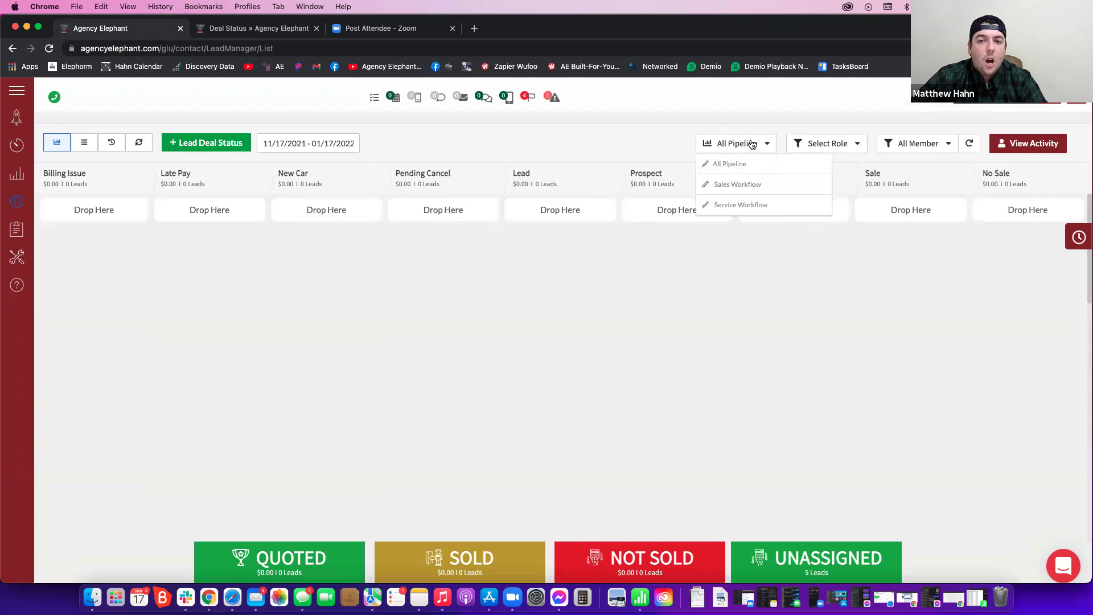
left_click(729, 186)
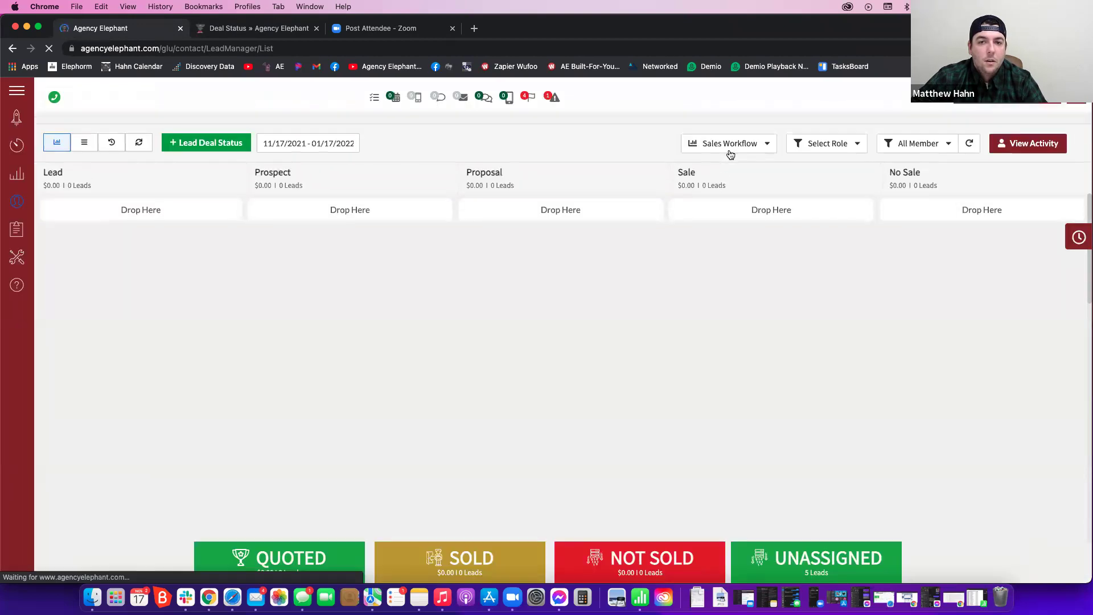
left_click(731, 151)
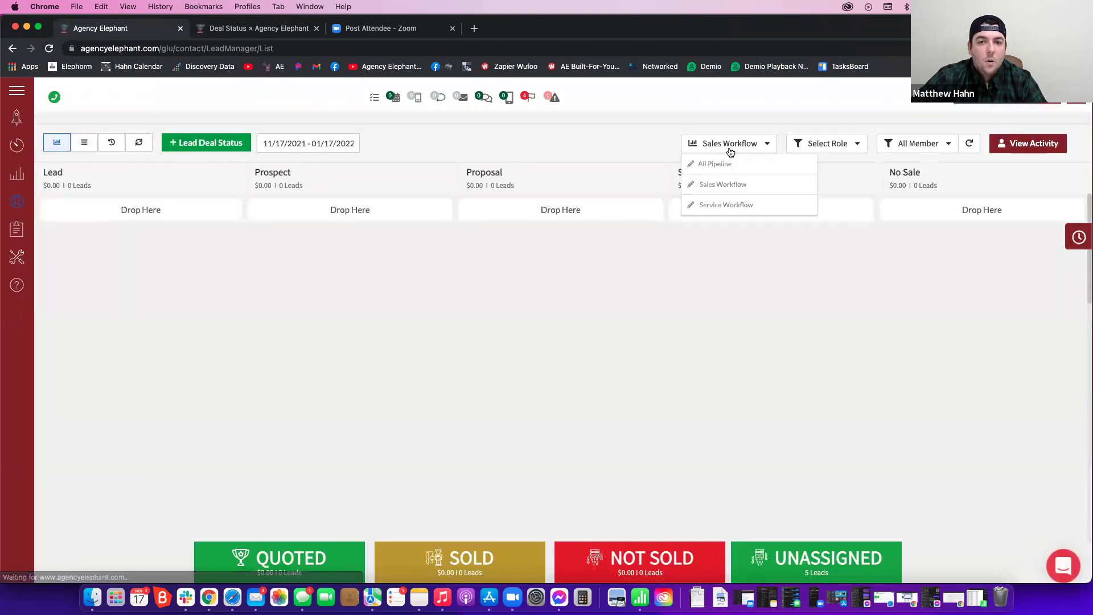
left_click(706, 205)
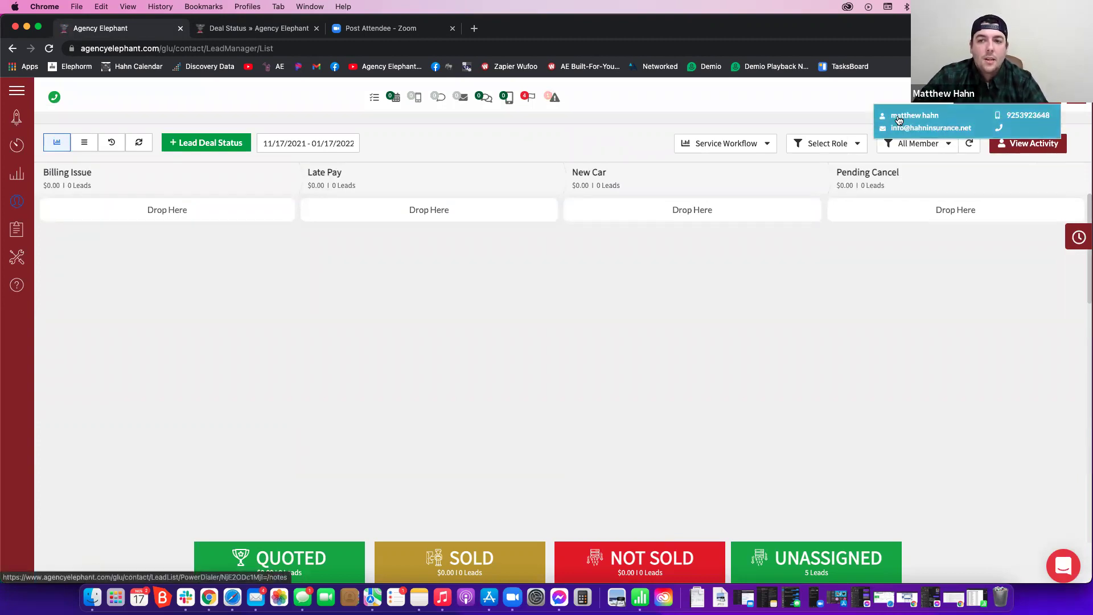
Open the found lead's record, switch its pipeline to Service Workflow and choose the New Car status.
left_click(898, 116)
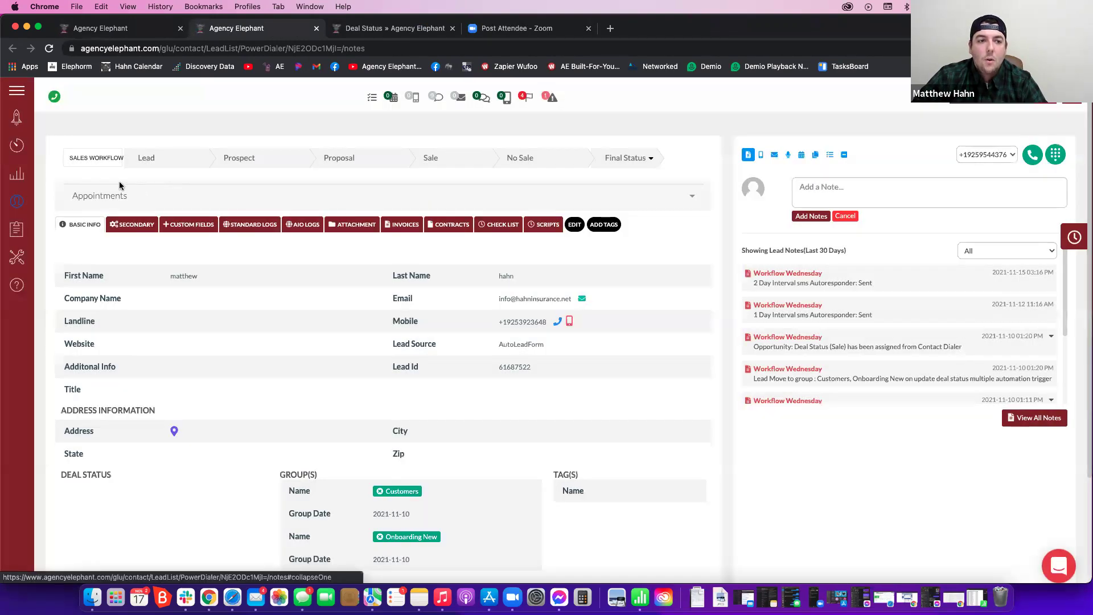
left_click(104, 165)
left_click(98, 195)
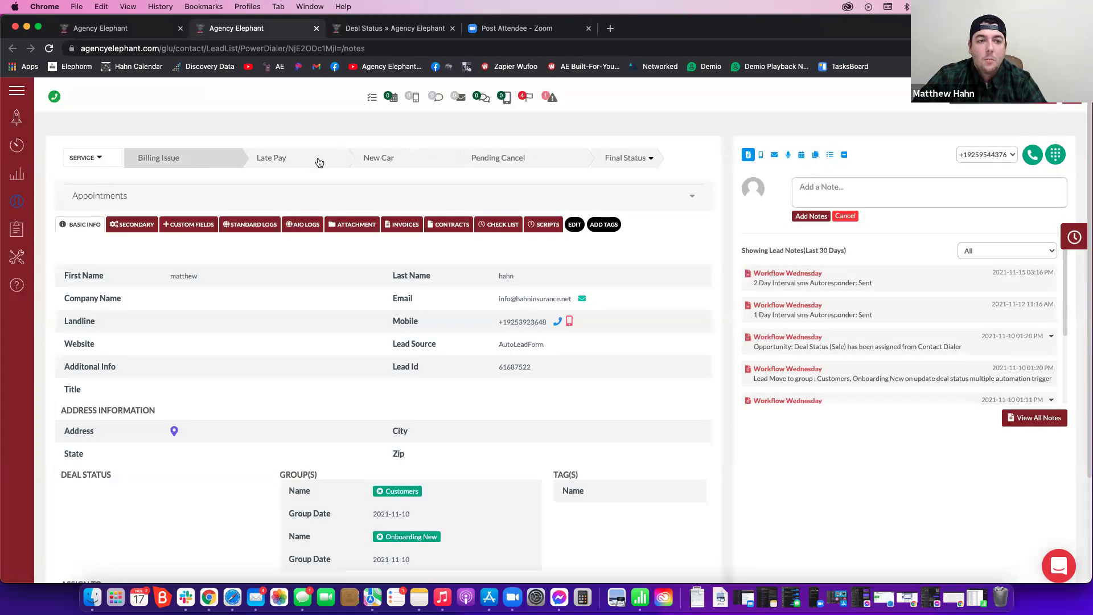
left_click(401, 160)
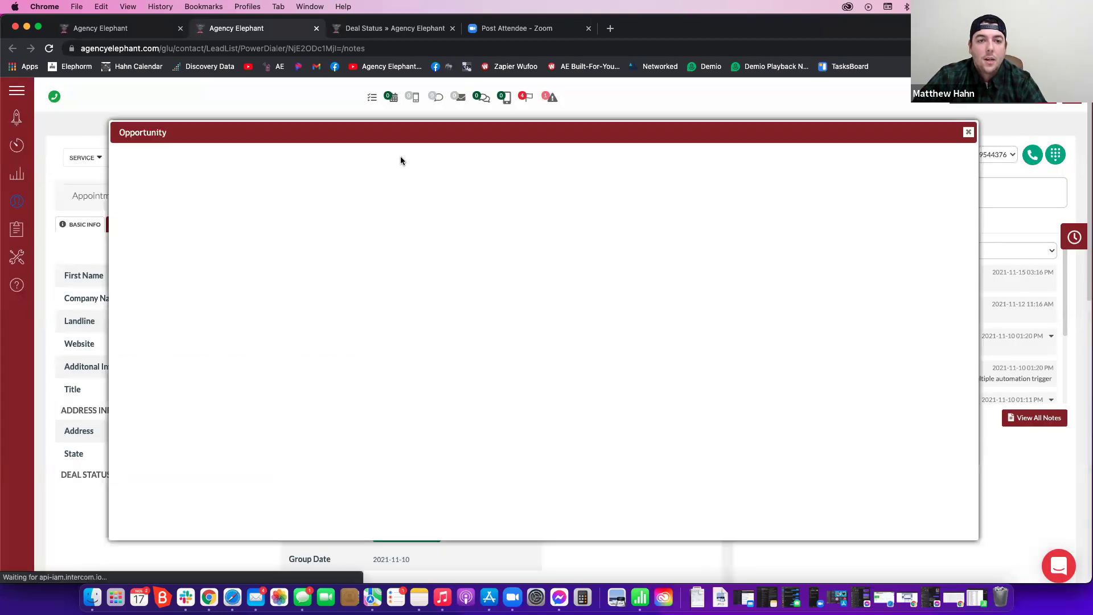
Comment on the opportunity that the customer wanted to add a car, including the VIN, and submit the move to New Car.
left_click(250, 406)
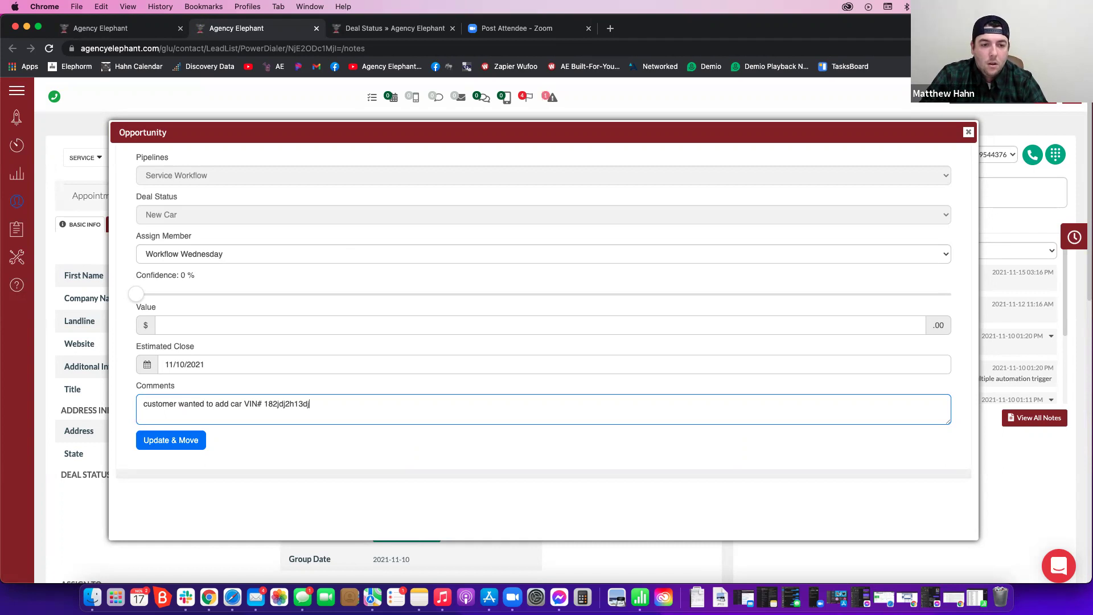
left_click(188, 443)
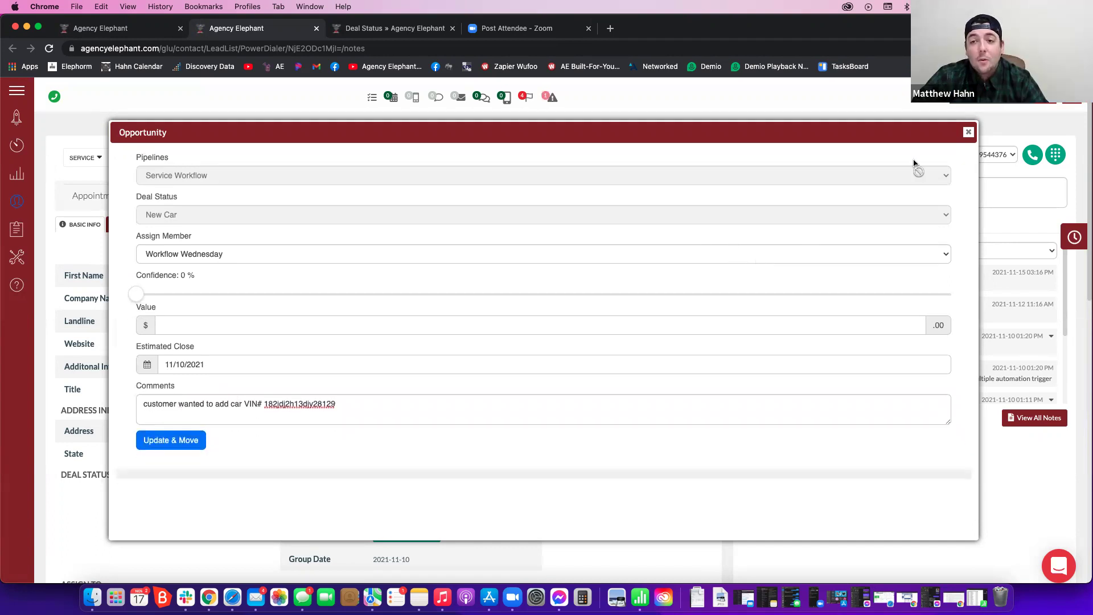
left_click(968, 134)
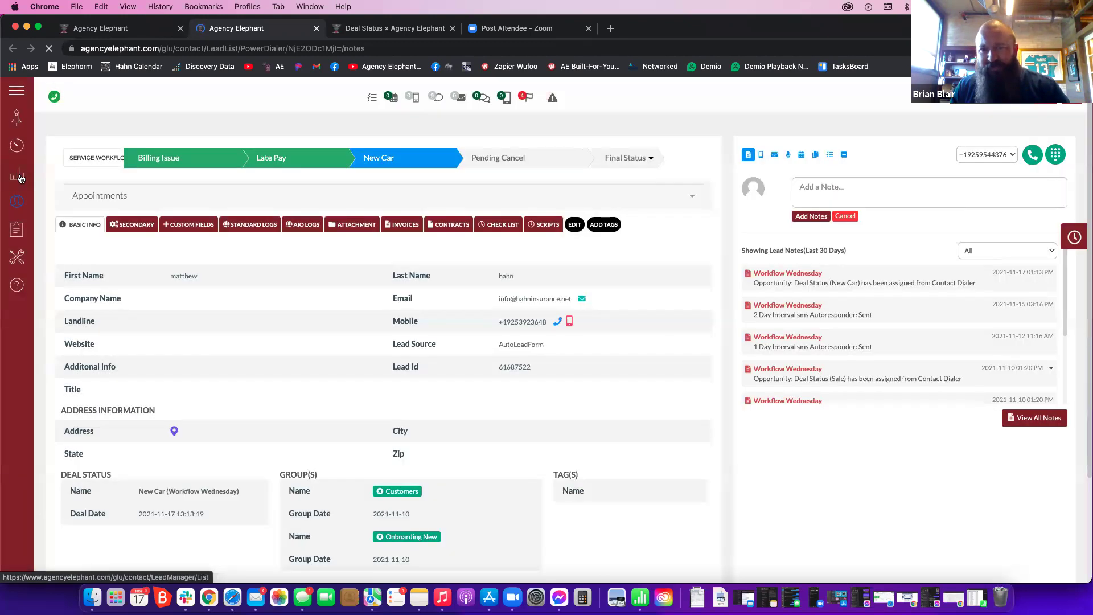
Start a new lead with deal status from the deal board and fill in the lead's first name, last name and phone number.
left_click(21, 177)
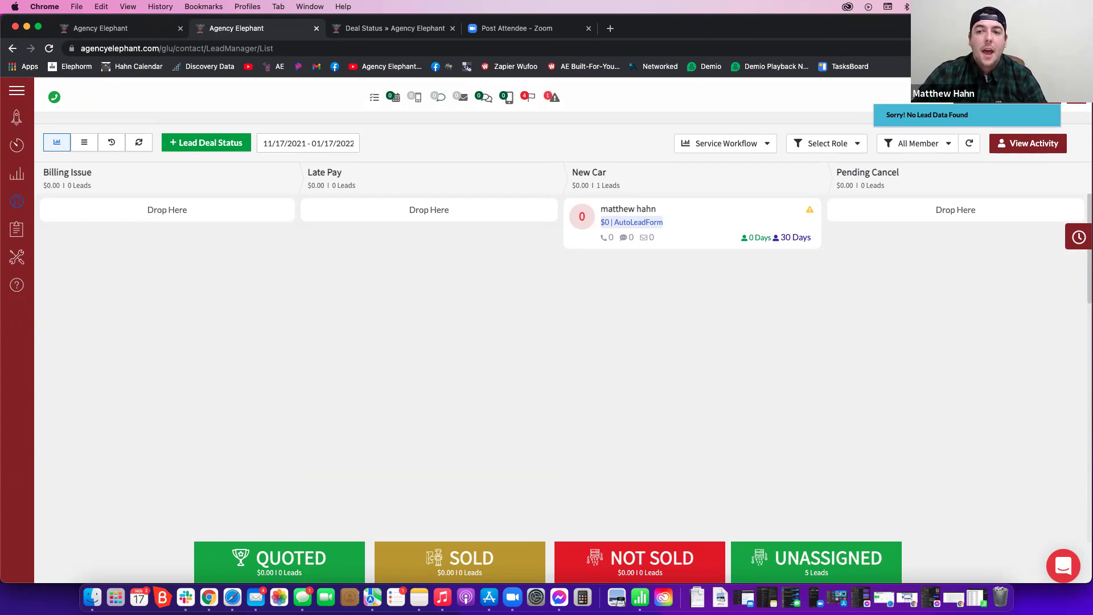
left_click(231, 145)
left_click(387, 162)
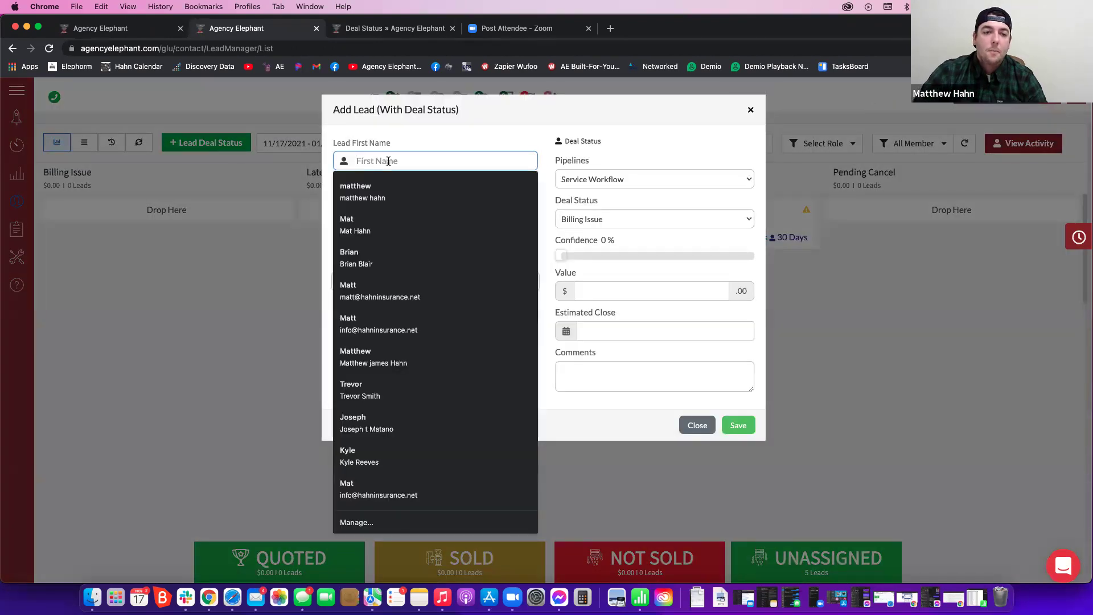
left_click(381, 257)
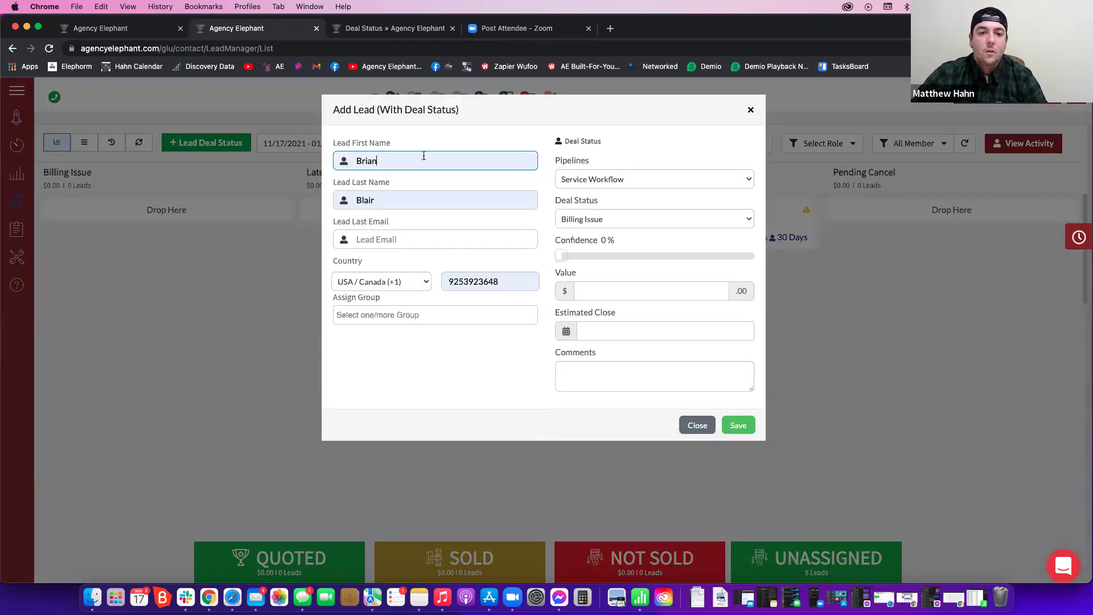
left_click(472, 307)
double_click(504, 280)
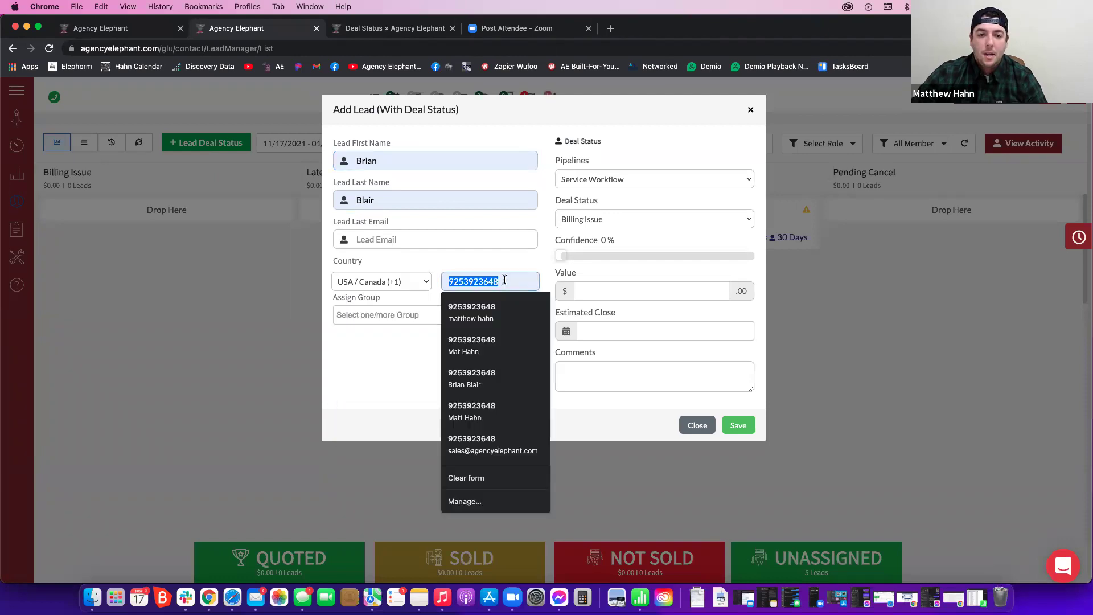
key("Right")
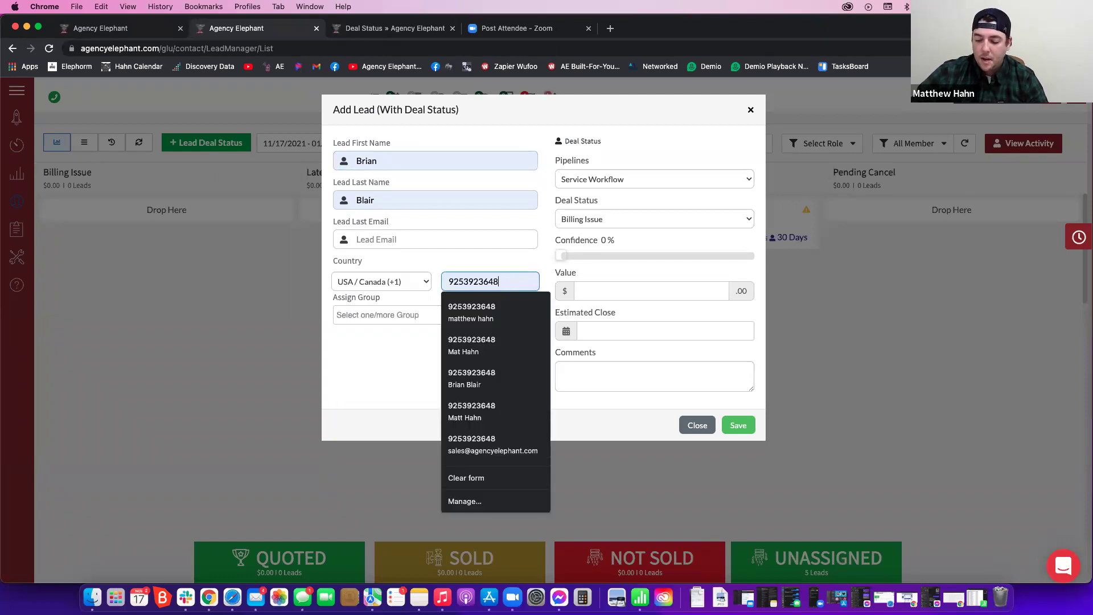
key("BackSpace")
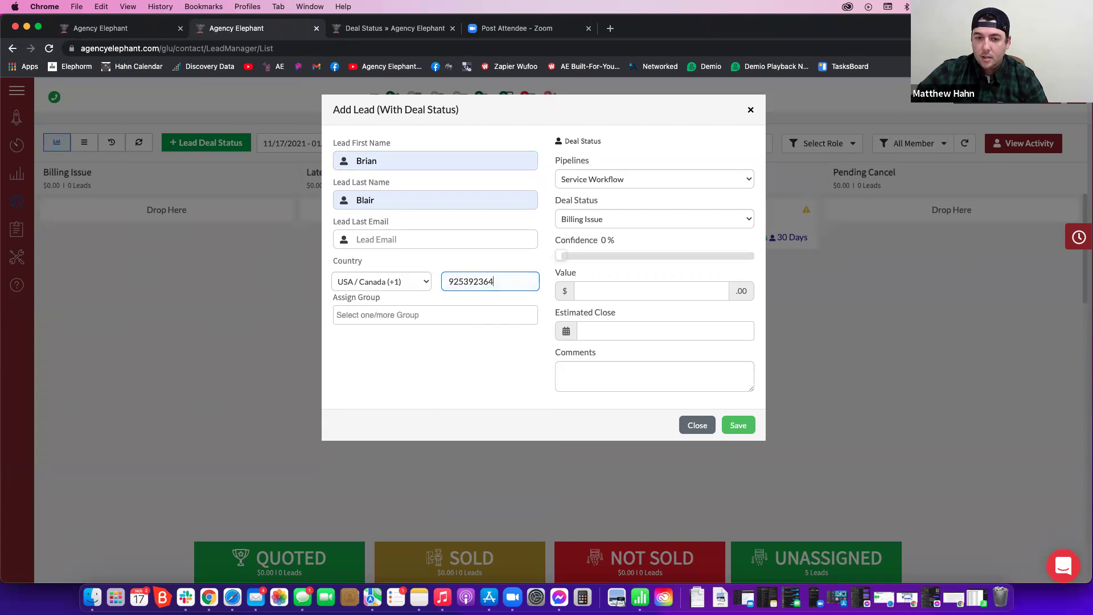
type("1")
Assign the new lead to the Customers BFY group.
left_click(474, 315)
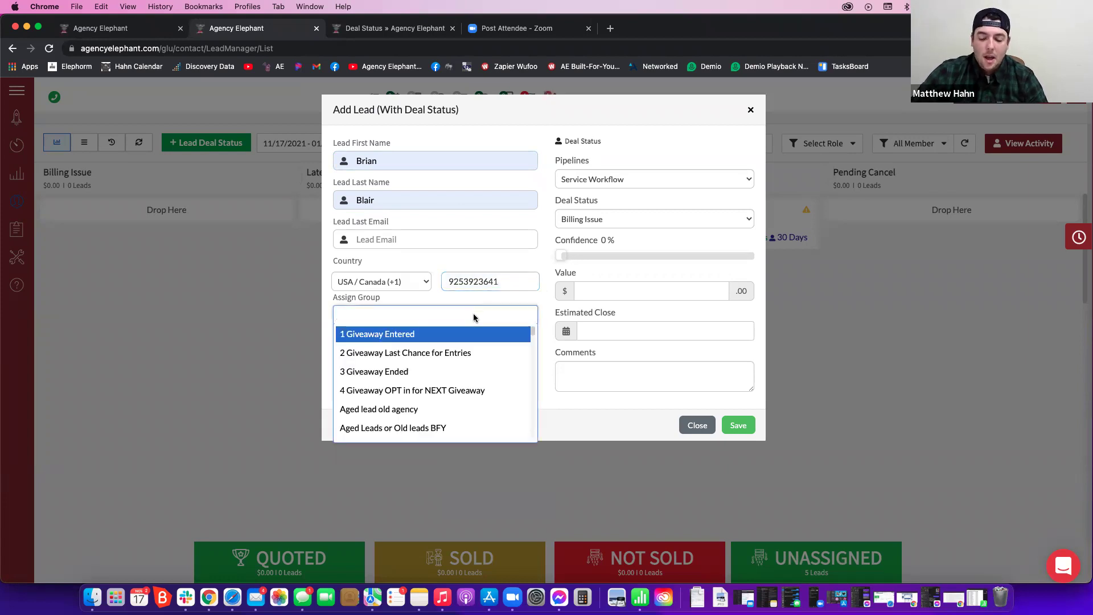
type("pro")
key("BackSpace")
key("BackSpace")
key("BackSpace")
type("cut")
key("BackSpace")
key("Down")
key("Return")
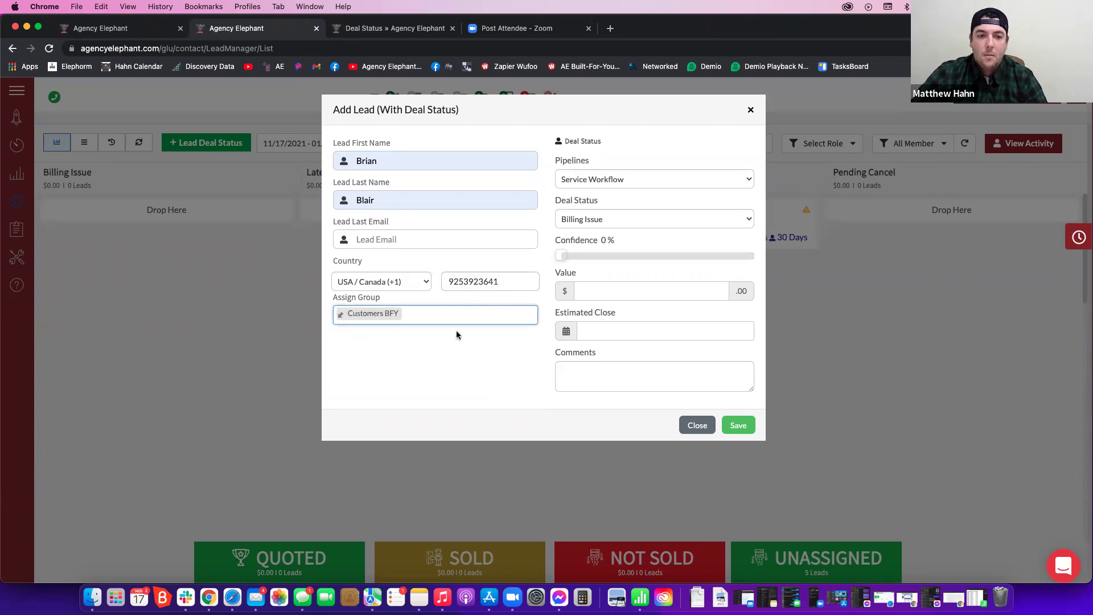
Set the new lead's pipeline to Service Workflow and its deal status to Pending Cancel, and save the lead.
left_click(596, 180)
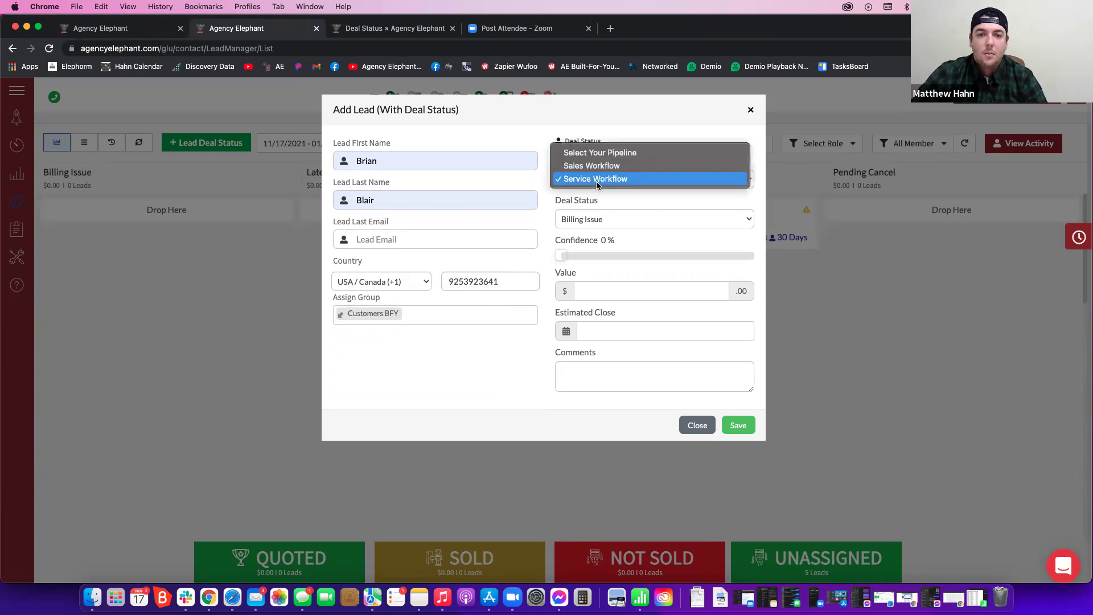
left_click(597, 180)
left_click(576, 221)
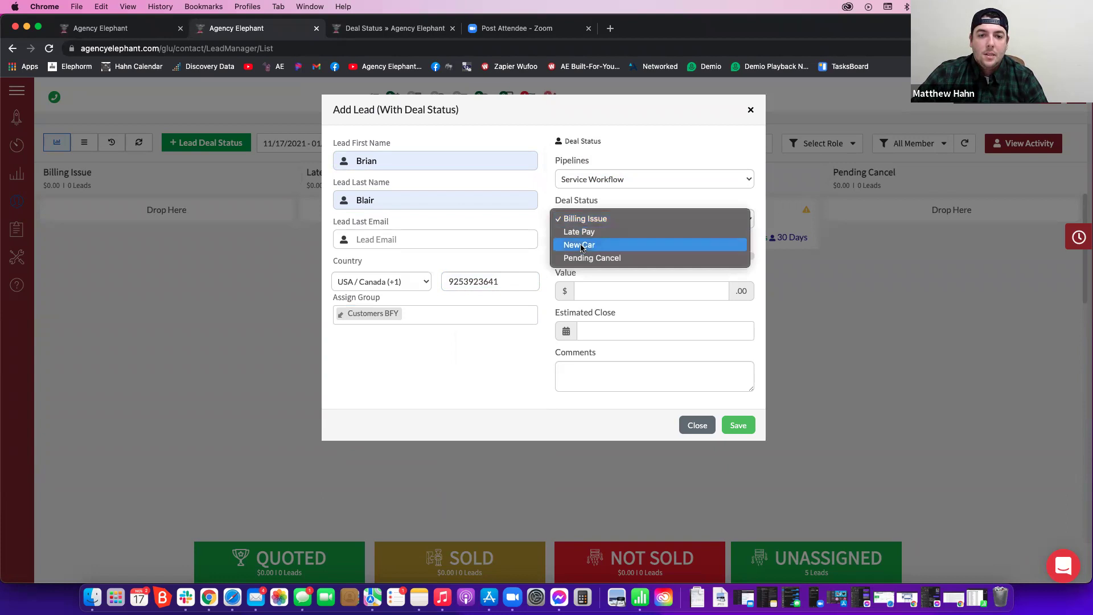
left_click(598, 258)
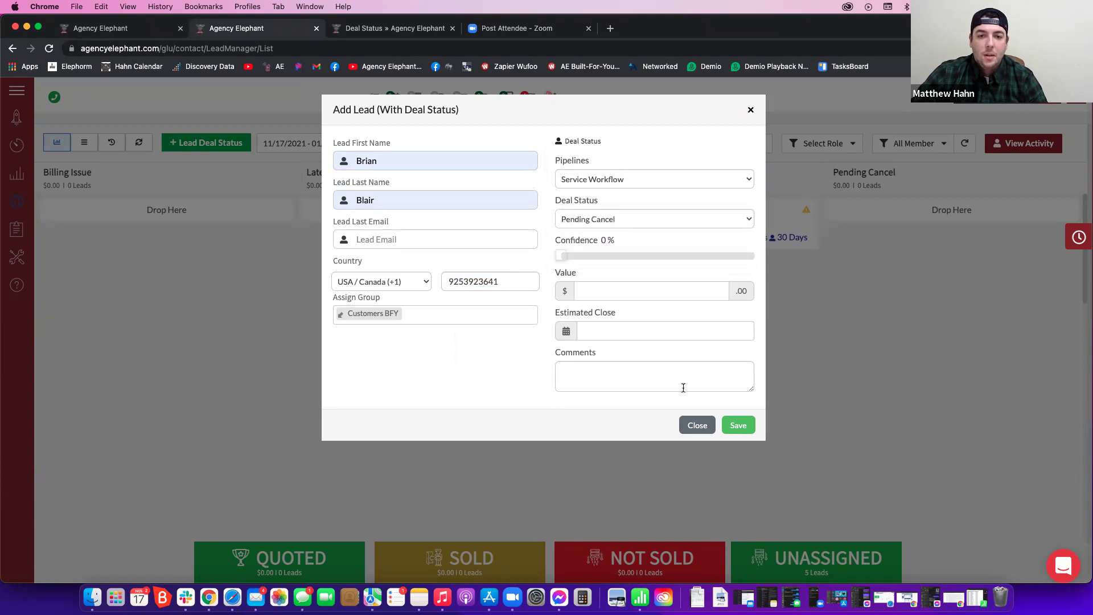
left_click(740, 428)
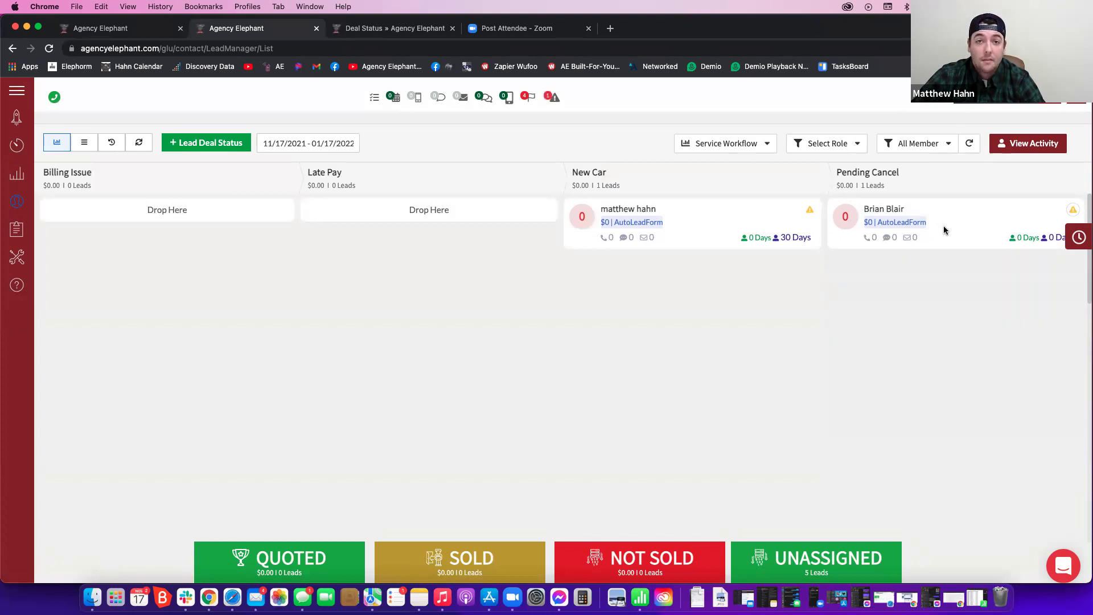
Review the details of the new lead in the Pending Cancel column and close them.
left_click(893, 217)
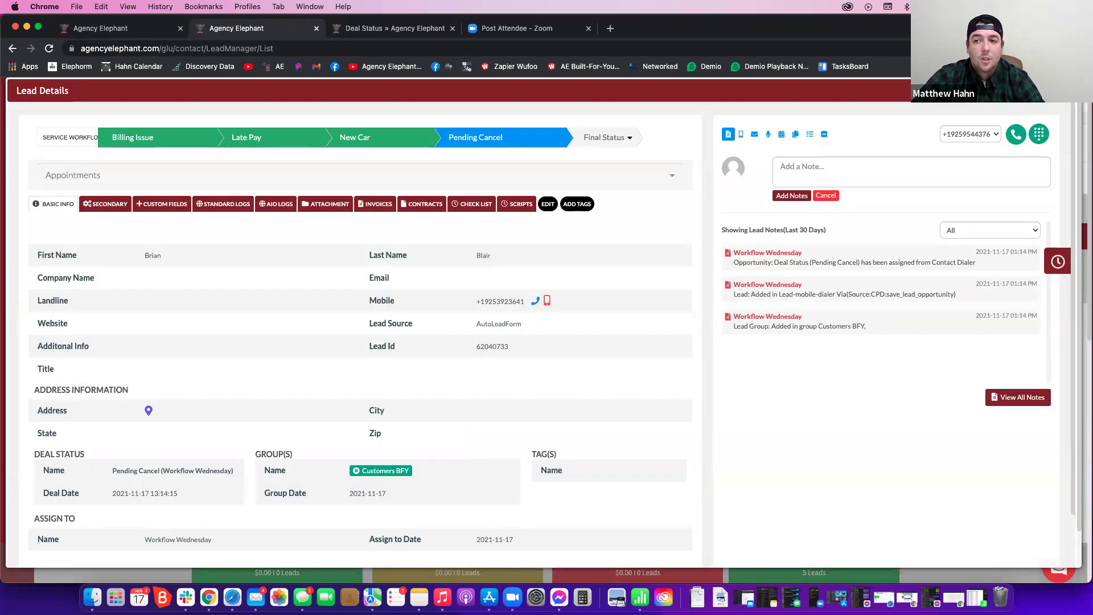
left_click(1068, 90)
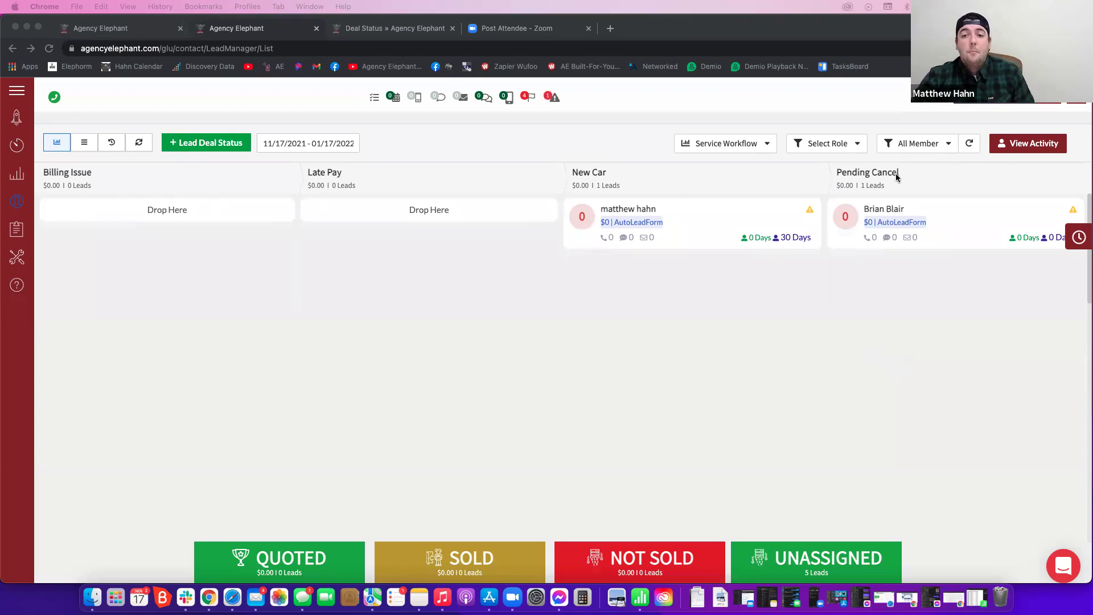
Open the deal status page of the account settings.
left_click(1071, 97)
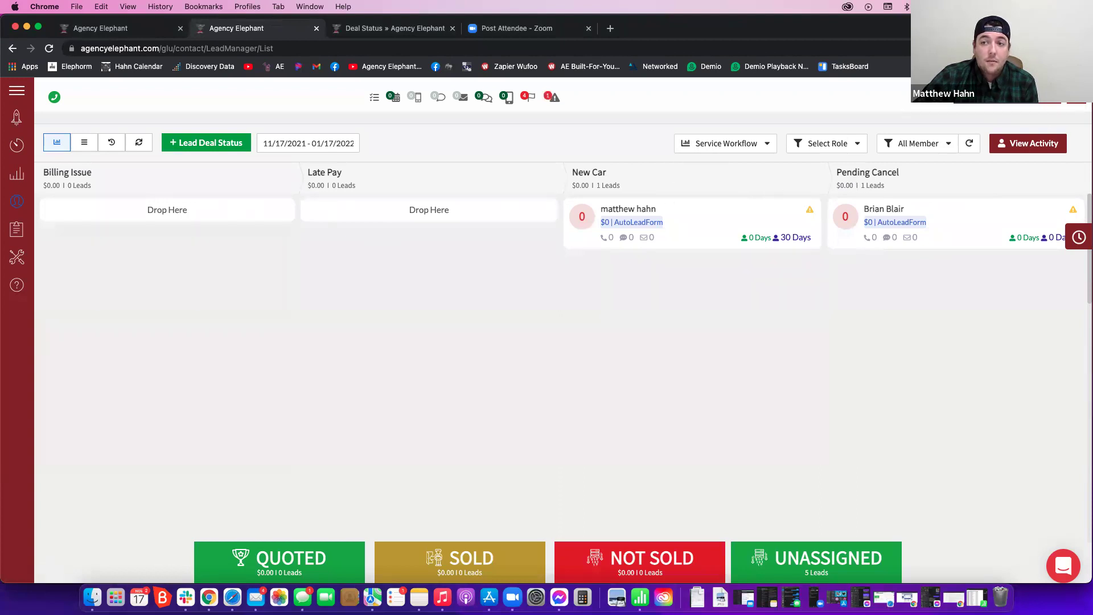
left_click(1069, 98)
left_click(1045, 125)
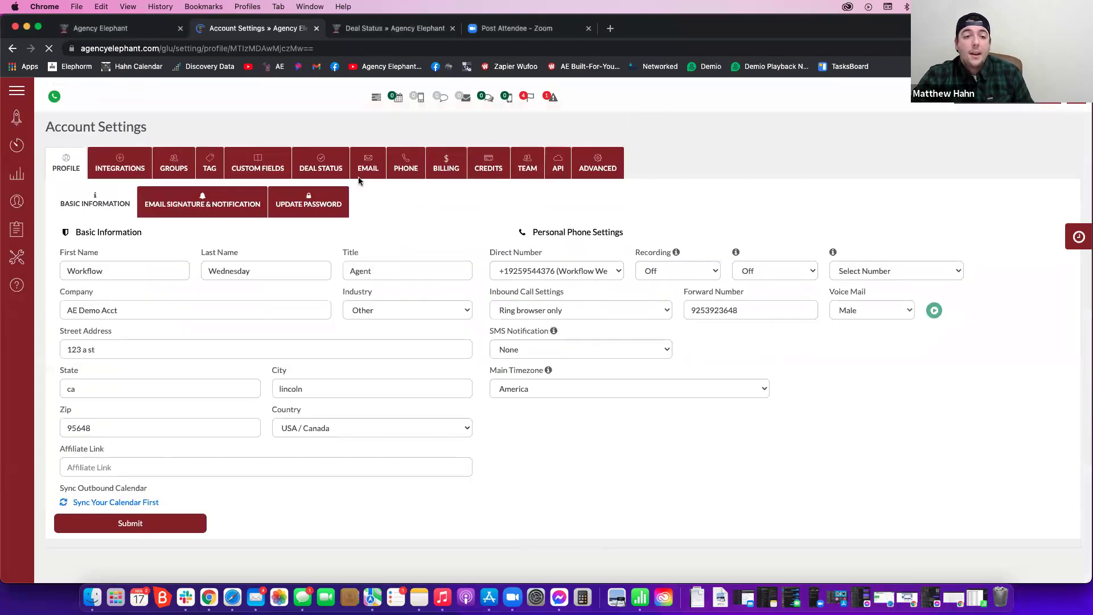
left_click(322, 170)
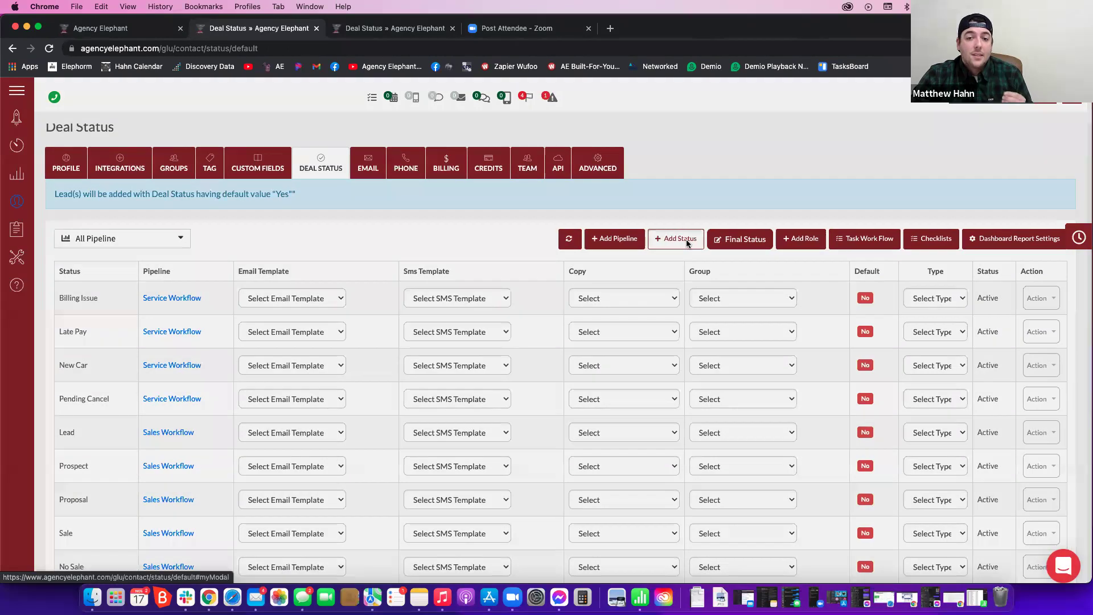
Add an active status named Missing Documents to the Service Workflow pipeline and place it between Late Pay and New Car.
left_click(677, 240)
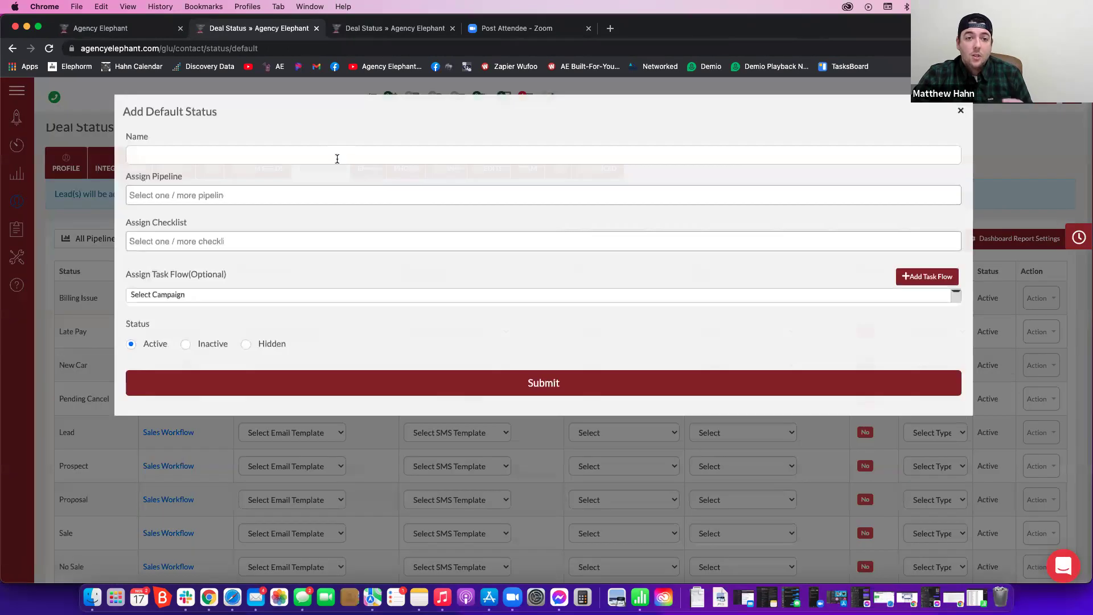
left_click(338, 157)
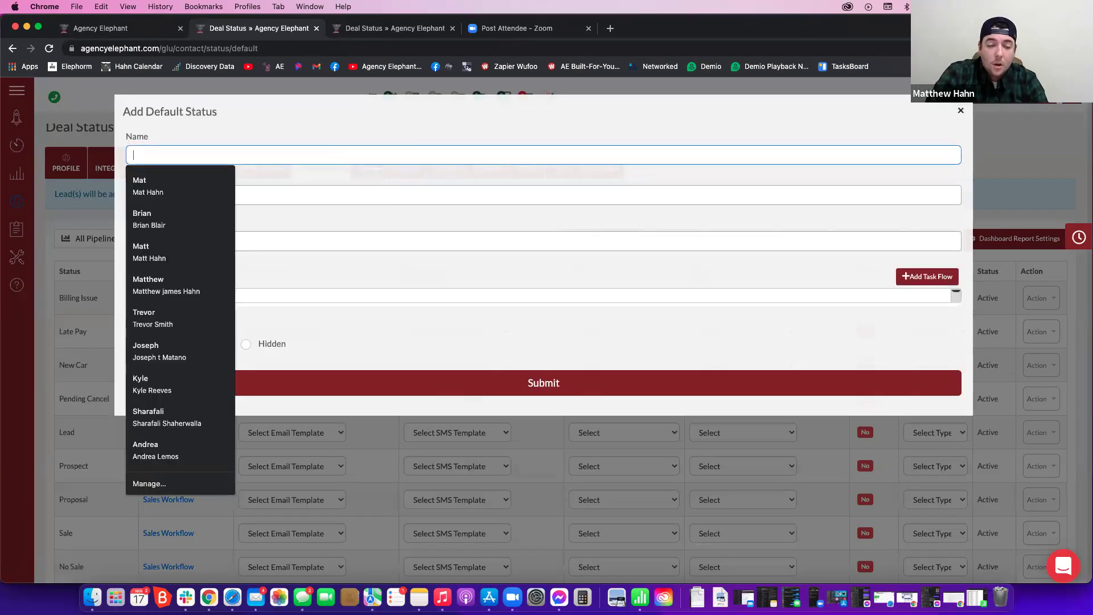
type("Missing Documents")
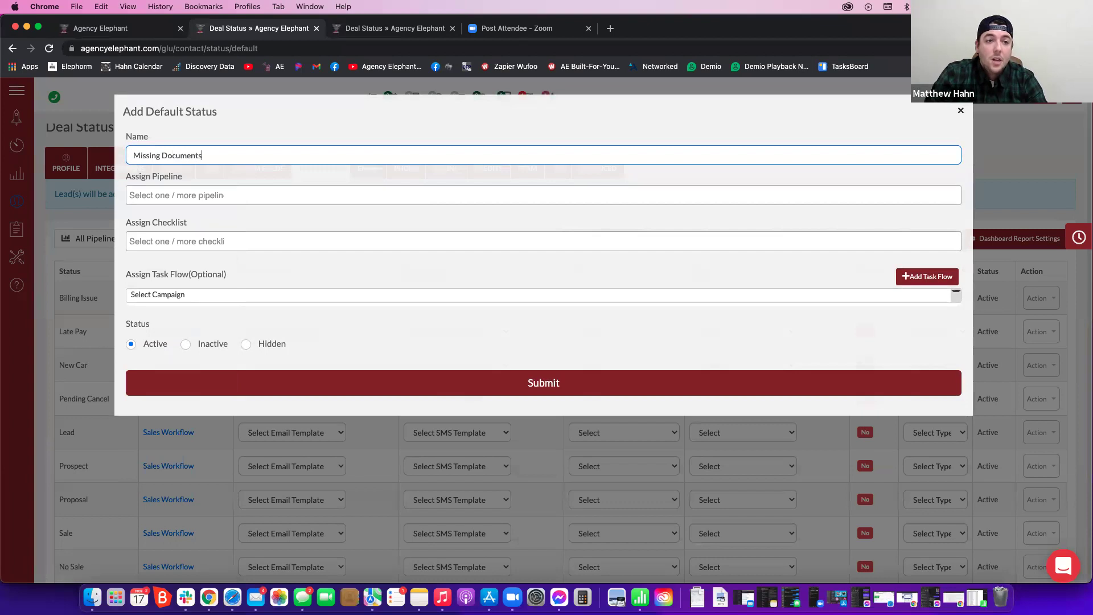
key("Tab")
type("ser")
left_click(289, 215)
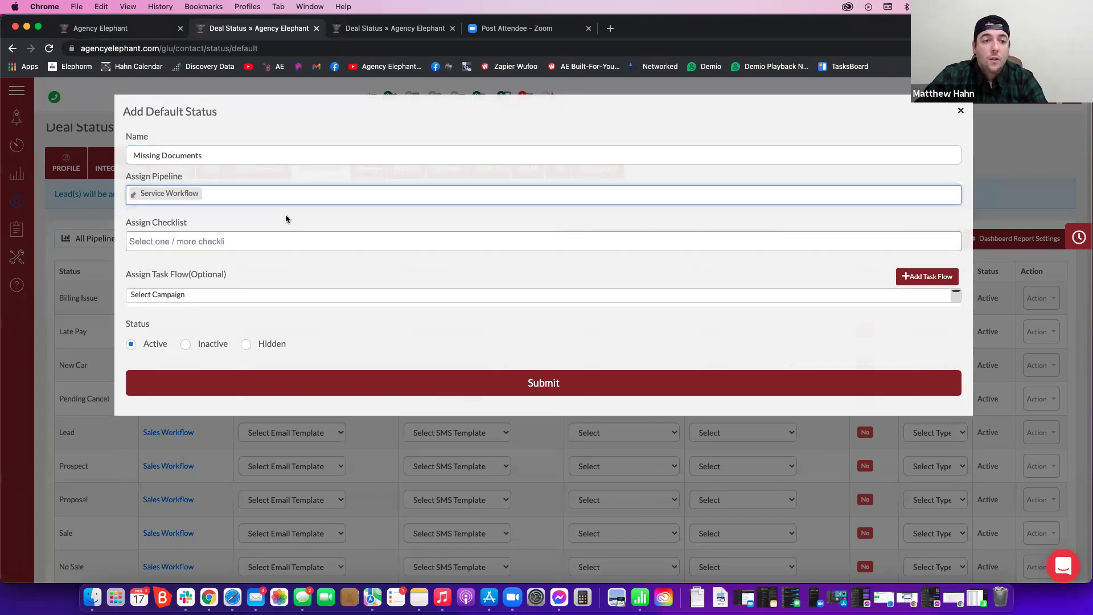
triple_click(172, 177)
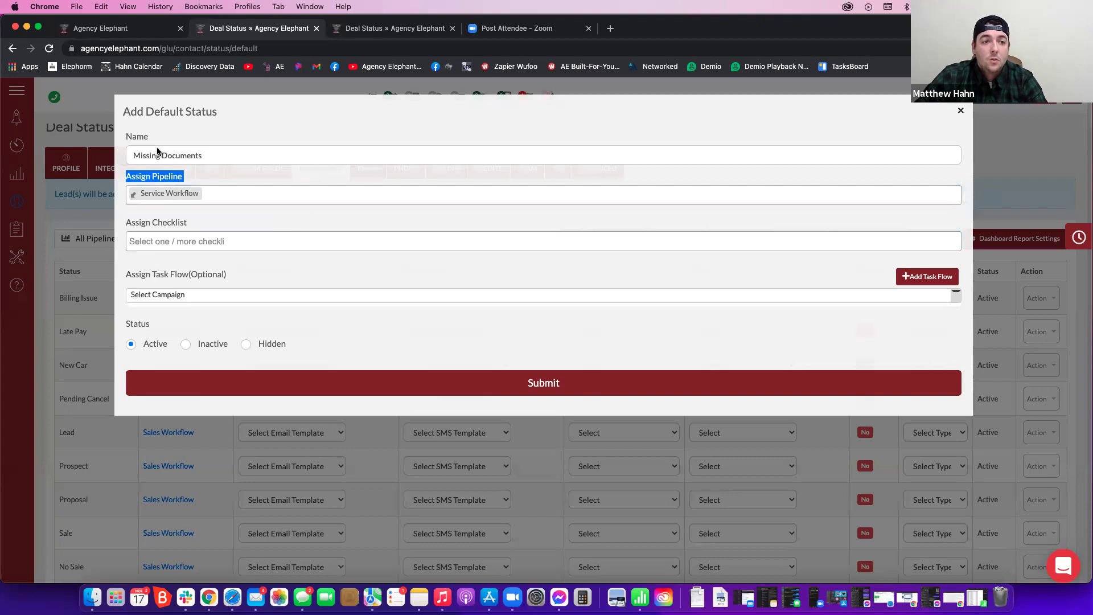
double_click(135, 139)
left_click(241, 373)
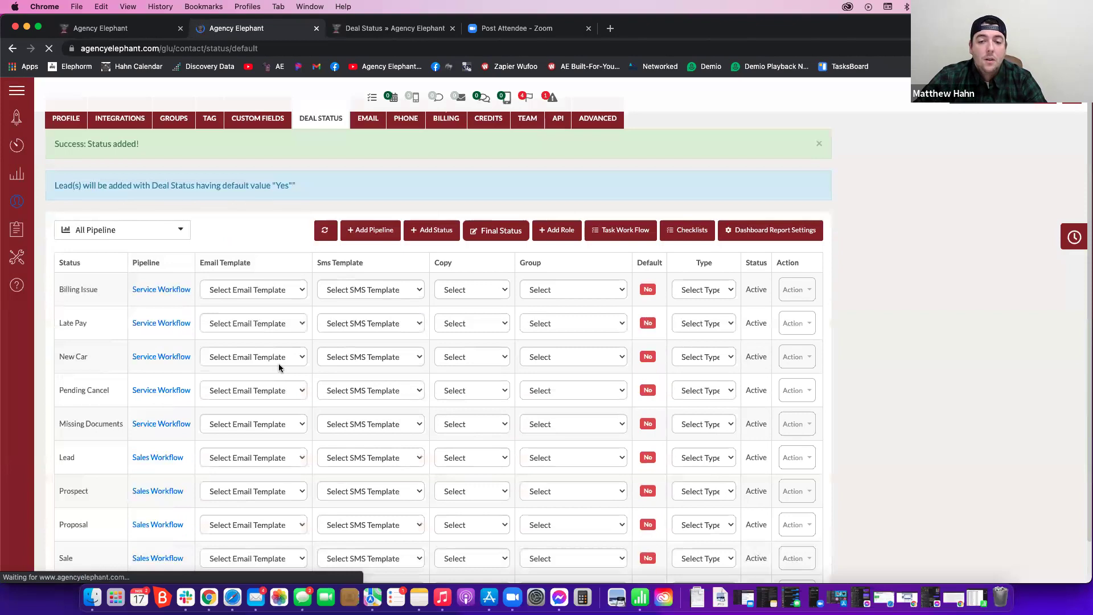
scroll(216, 398, "down", 2)
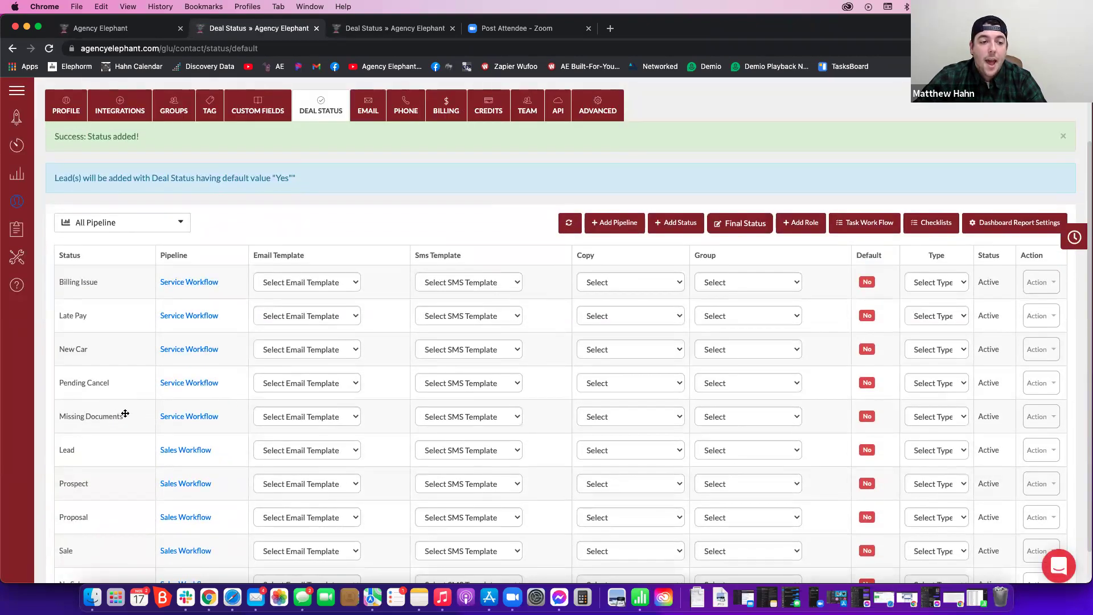
left_click_drag(114, 419, 103, 316)
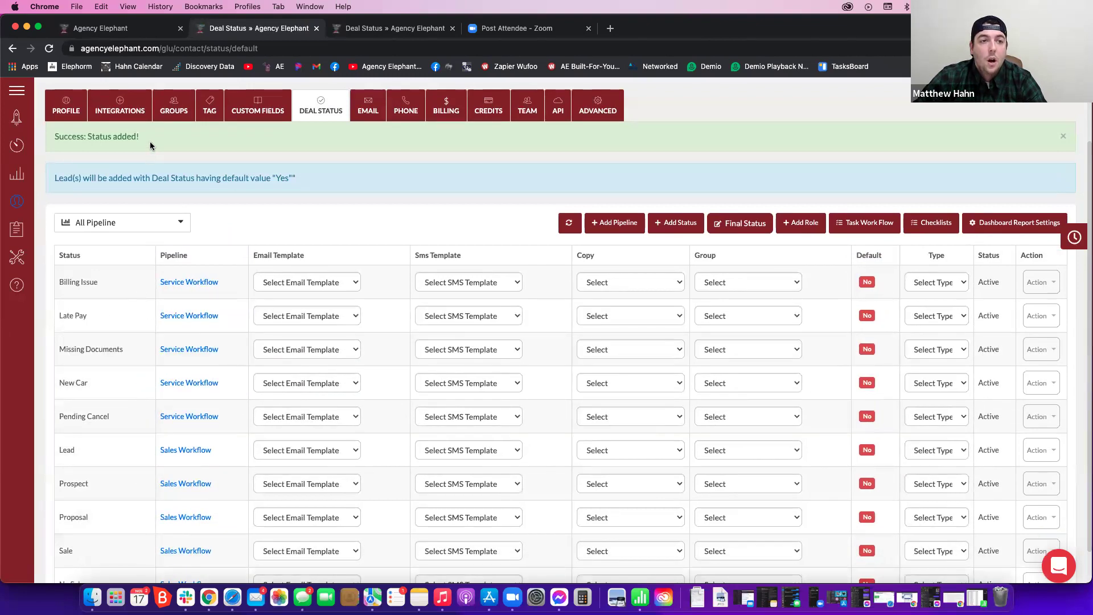
On the deal board, hide the Billing Issue and Late Pay statuses from the Service Workflow pipeline for all members.
left_click(149, 31)
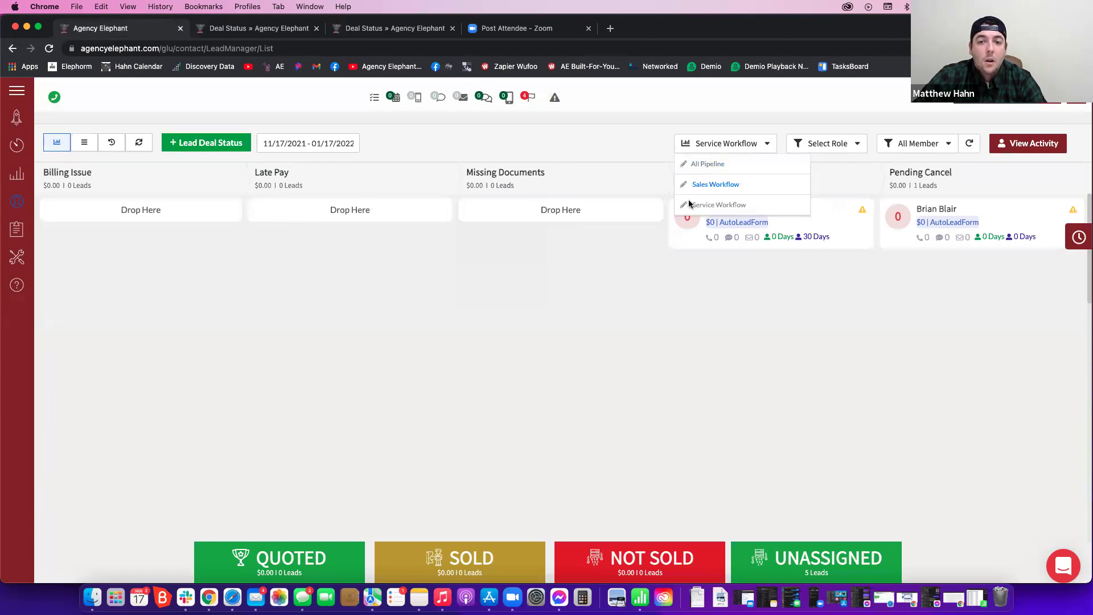
left_click(688, 206)
left_click(695, 143)
left_click(686, 205)
left_click(420, 219)
left_click(569, 199)
left_click(388, 246)
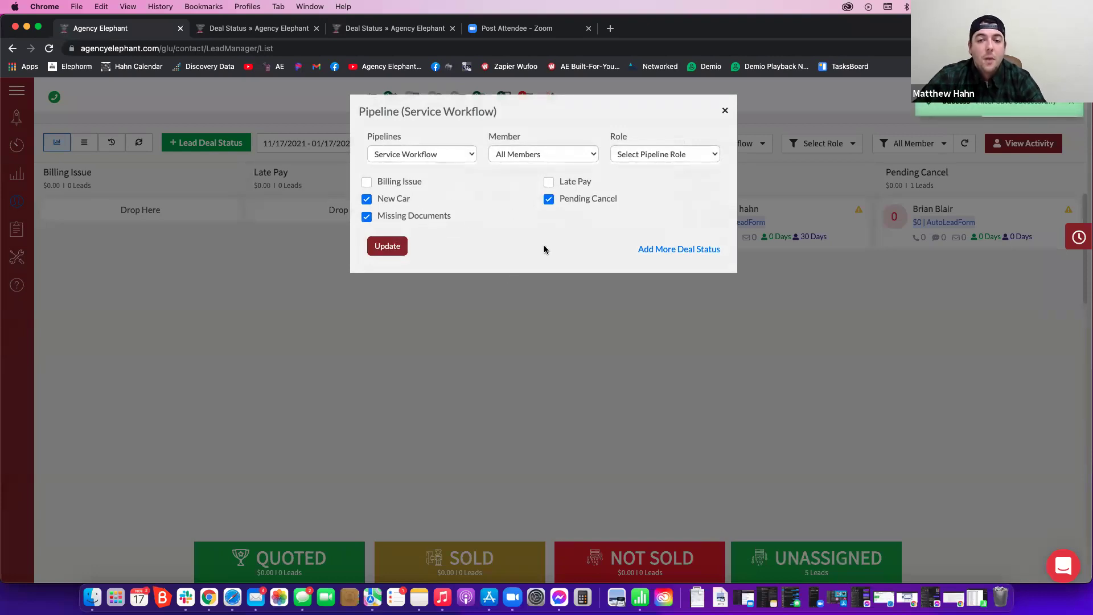
left_click(640, 373)
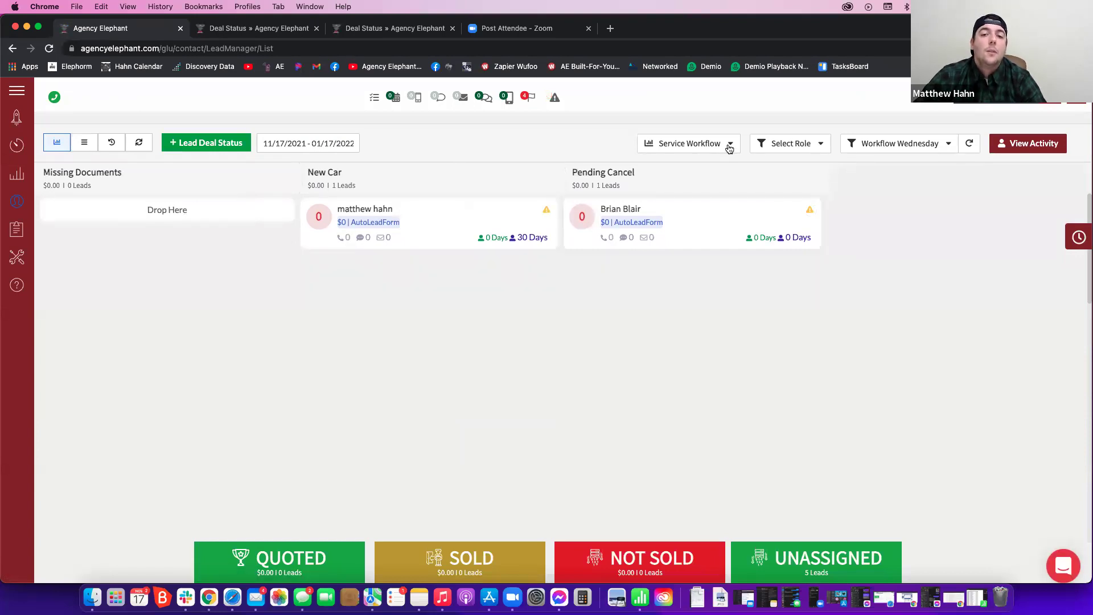
Re-enable Billing Issue and Late Pay in the Service Workflow pipeline and set the board's member filter to All Member.
left_click(730, 146)
left_click(648, 206)
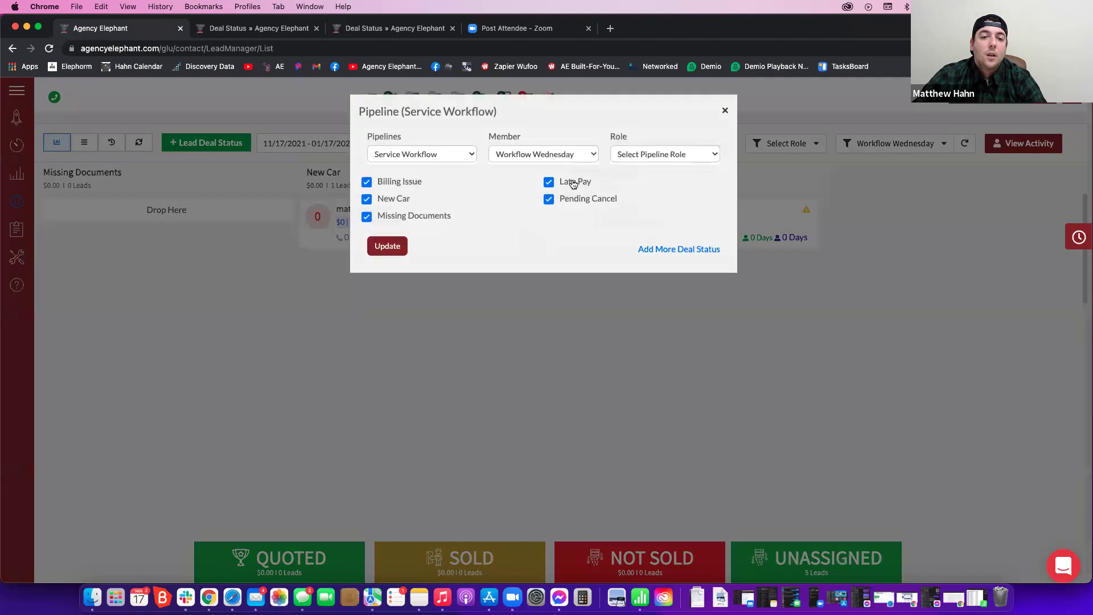
left_click(388, 248)
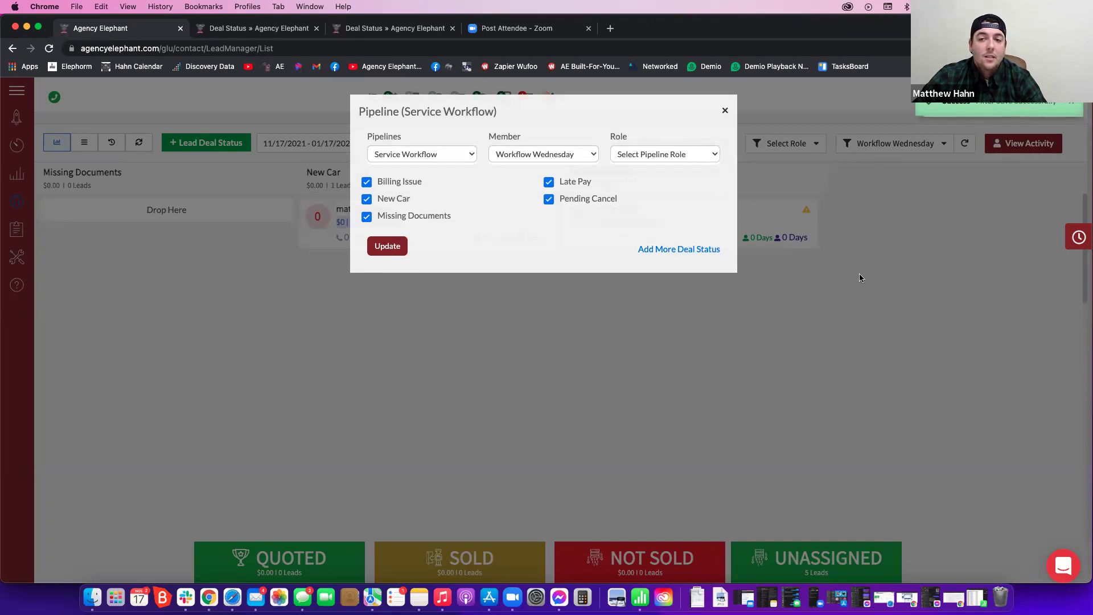
left_click(792, 117)
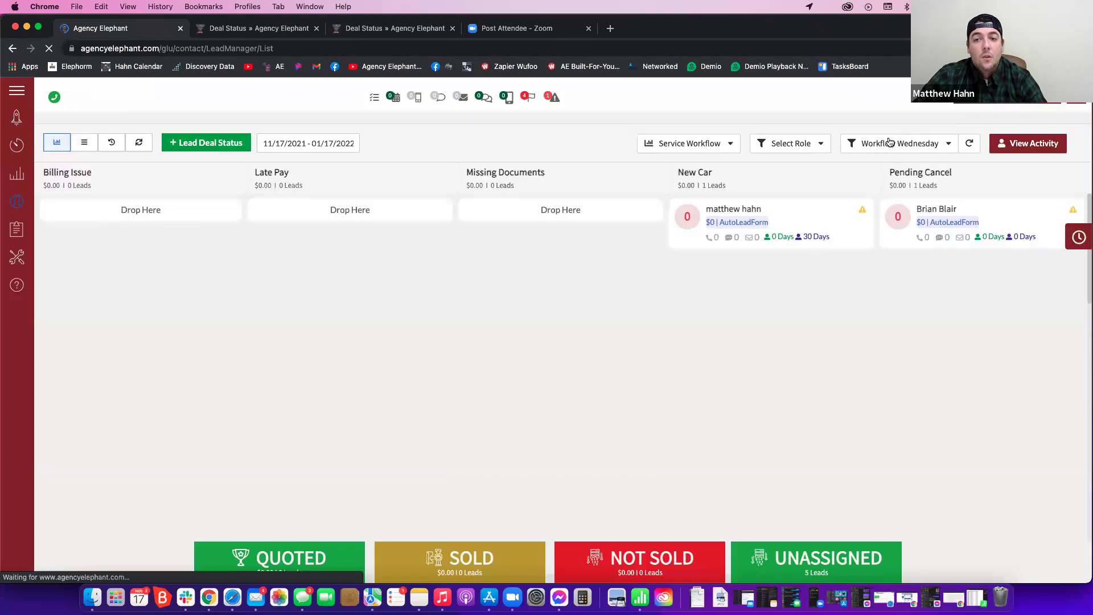
left_click(902, 138)
left_click(867, 164)
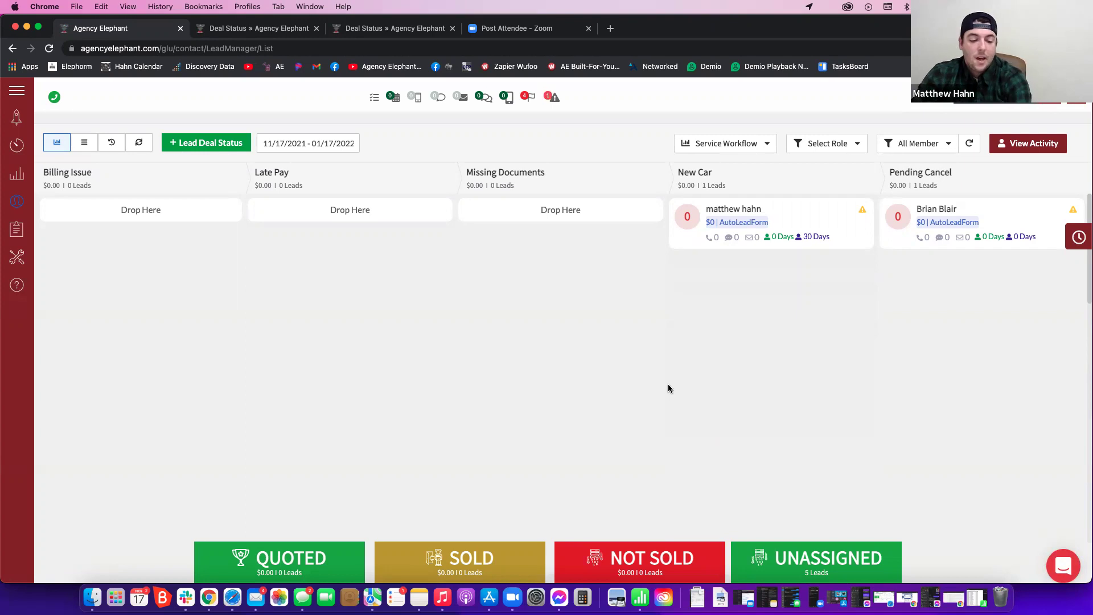
Check the board's member and role filter options and show the Sales Workflow pipeline.
left_click(906, 143)
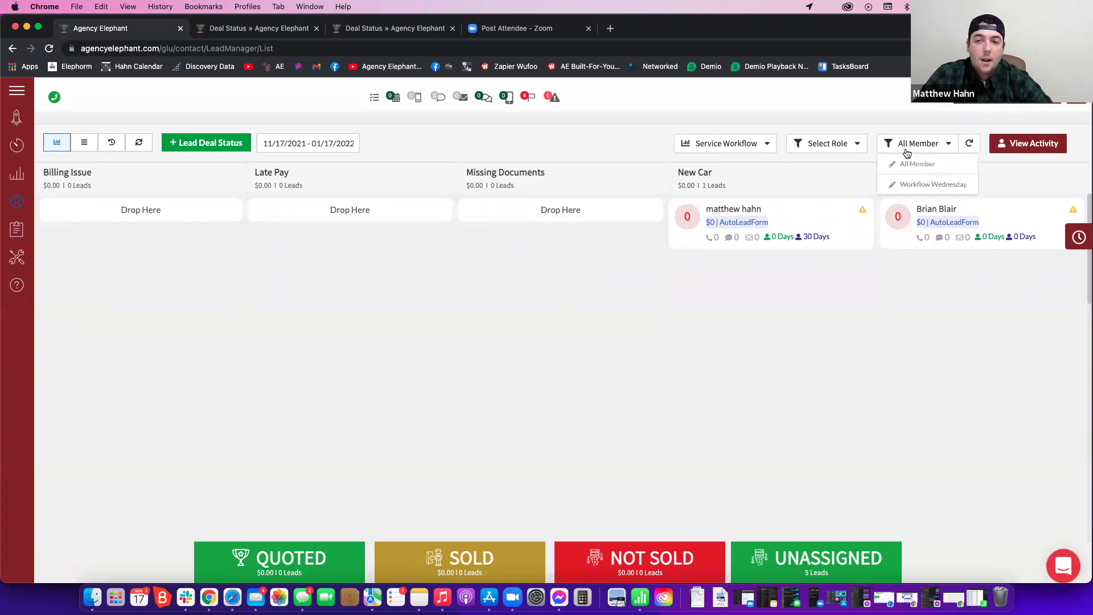
left_click(829, 149)
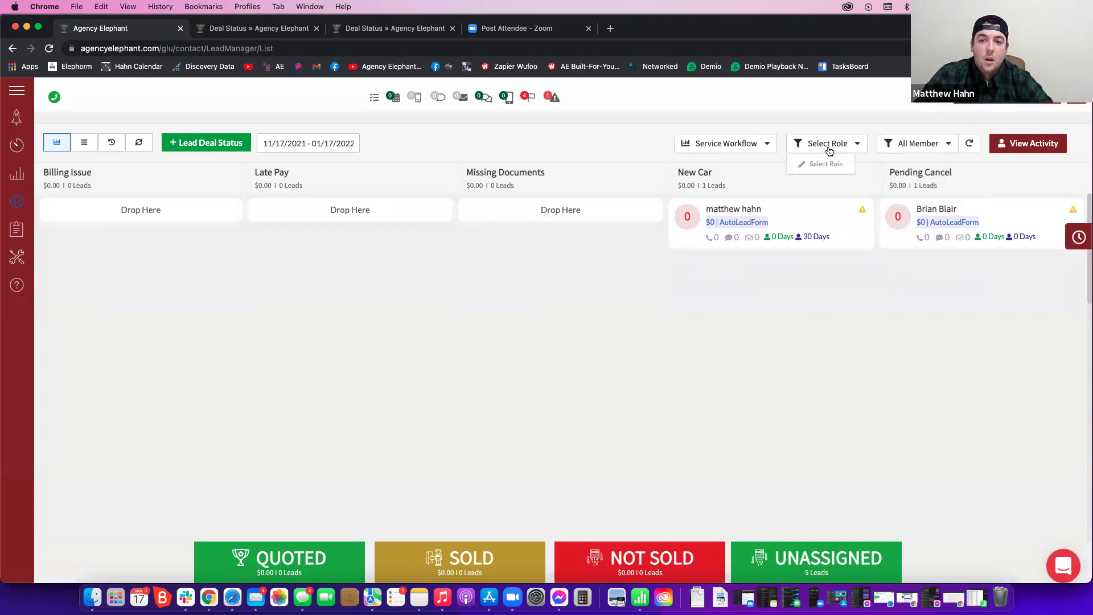
left_click(736, 146)
left_click(720, 184)
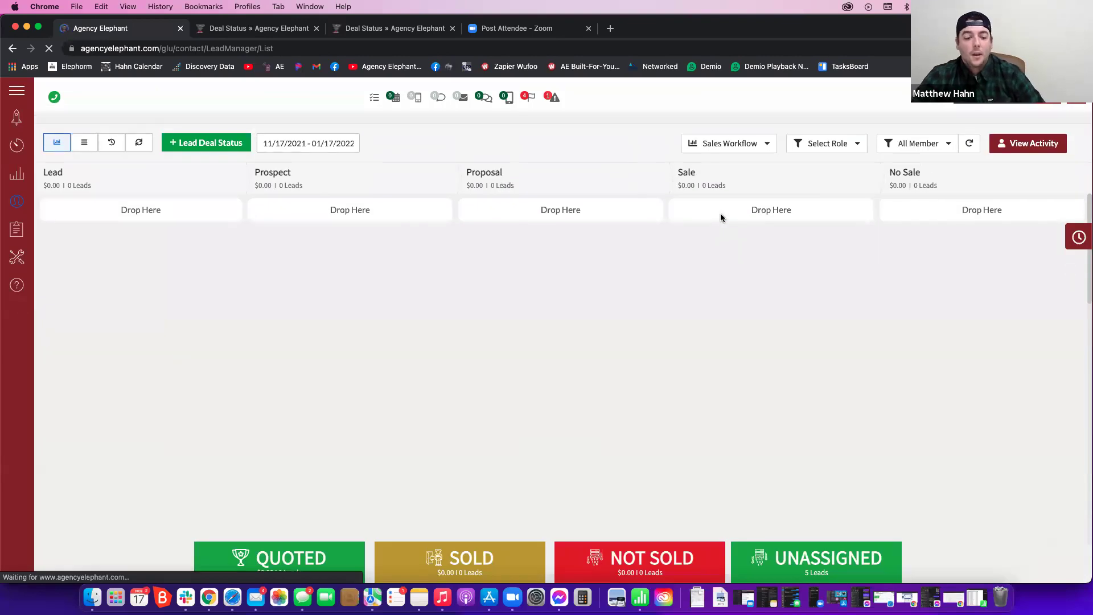
left_click(763, 144)
left_click(733, 182)
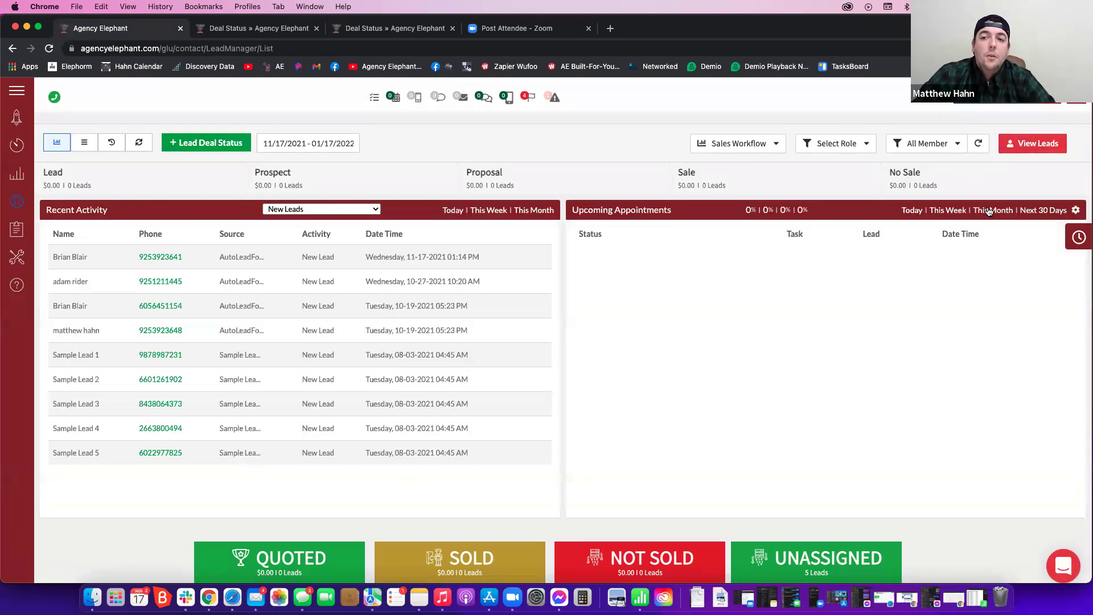
Switch the Sales Workflow board between its activity view and its leads view.
left_click(1032, 149)
left_click(1033, 150)
left_click(1032, 150)
left_click(1033, 150)
left_click(1033, 150)
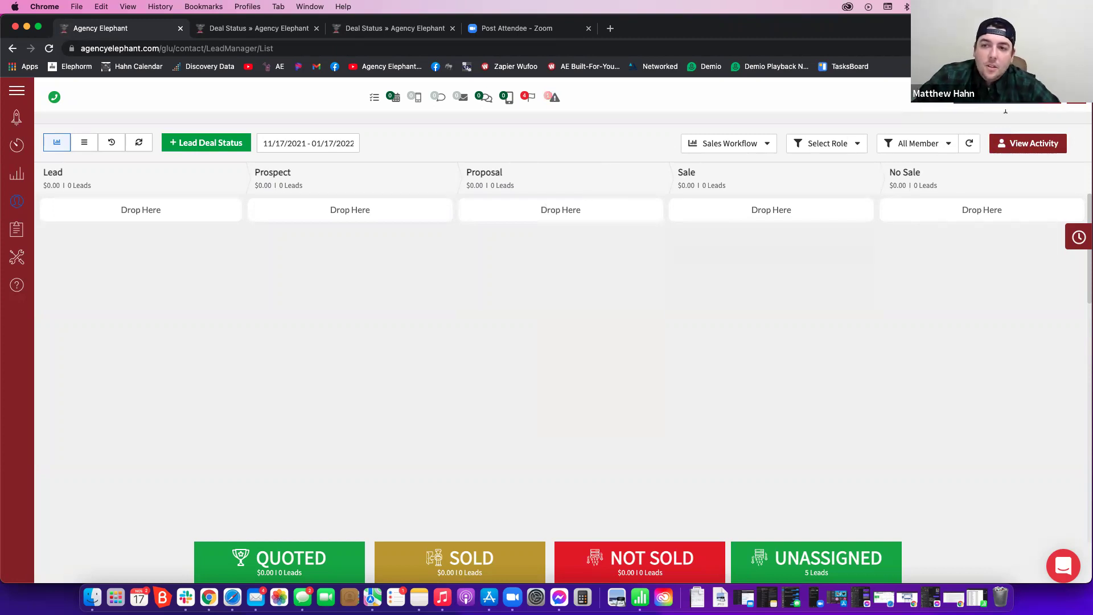
Open the dashboard in a new browser tab and review the business goal setting with its daily and monthly pace.
mouse_move(1076, 98)
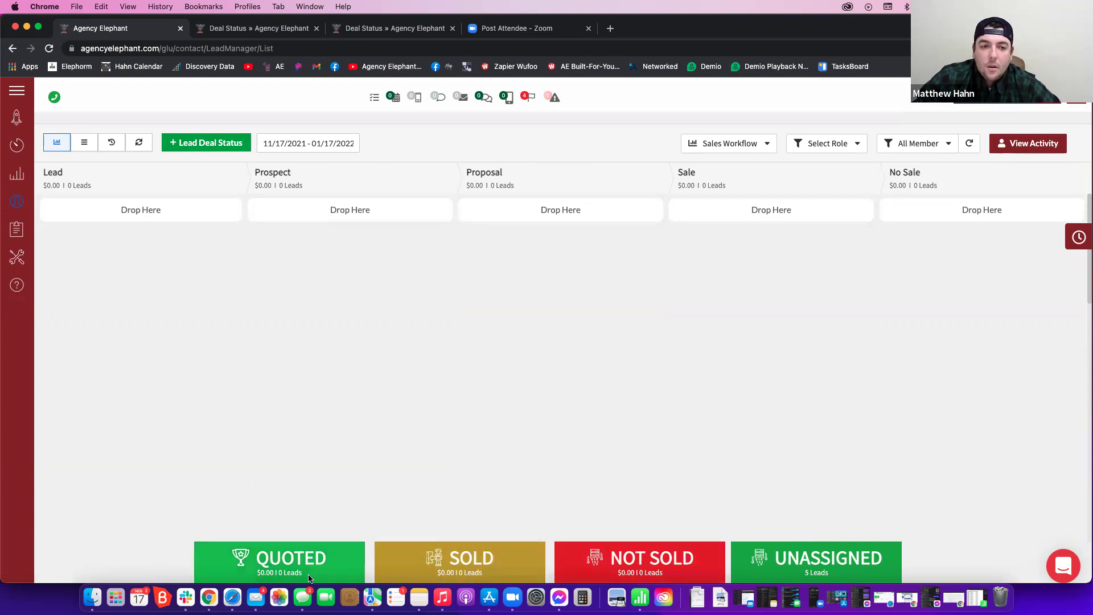
right_click(24, 146)
left_click(44, 154)
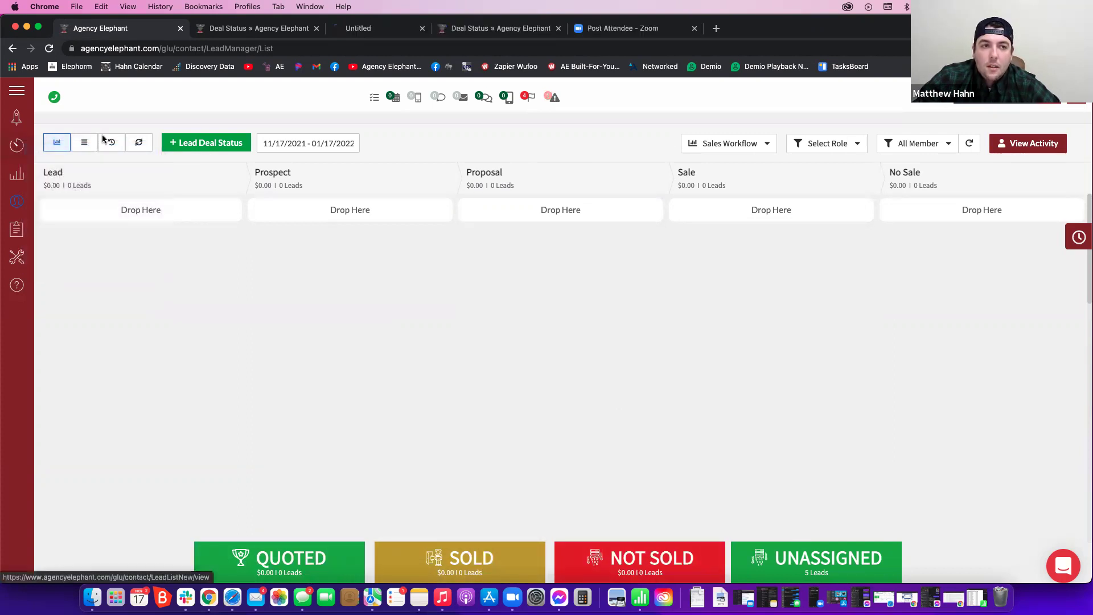
left_click(367, 29)
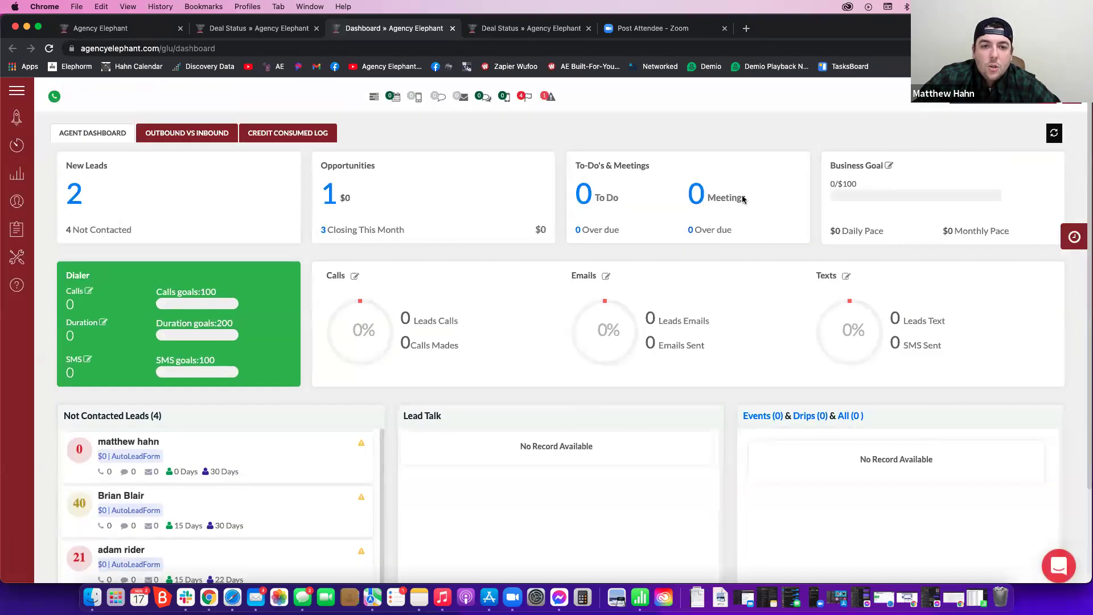
left_click(890, 167)
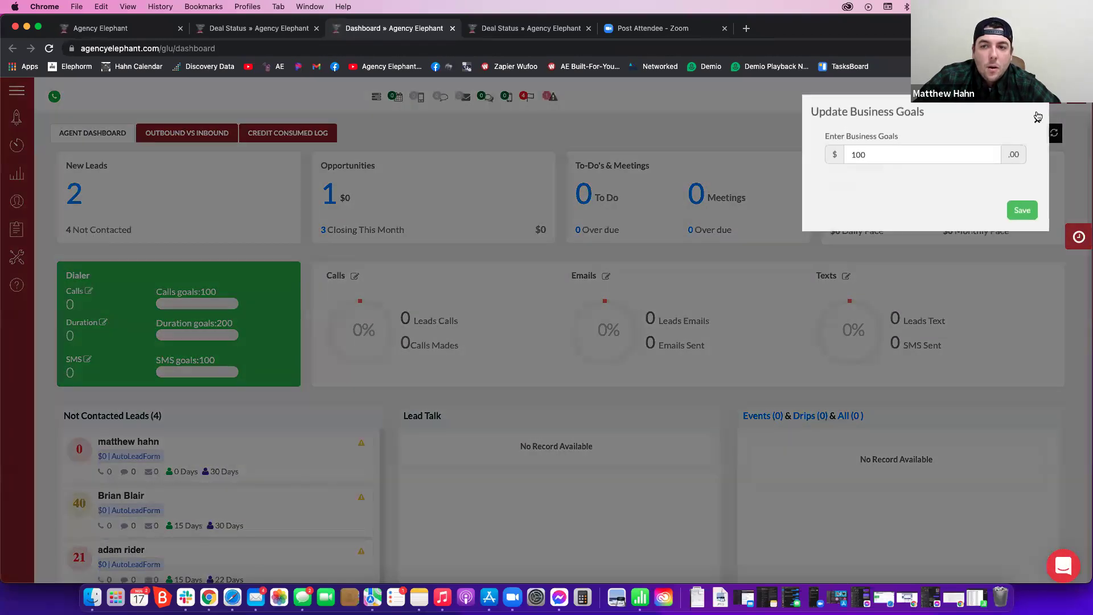
left_click(1021, 208)
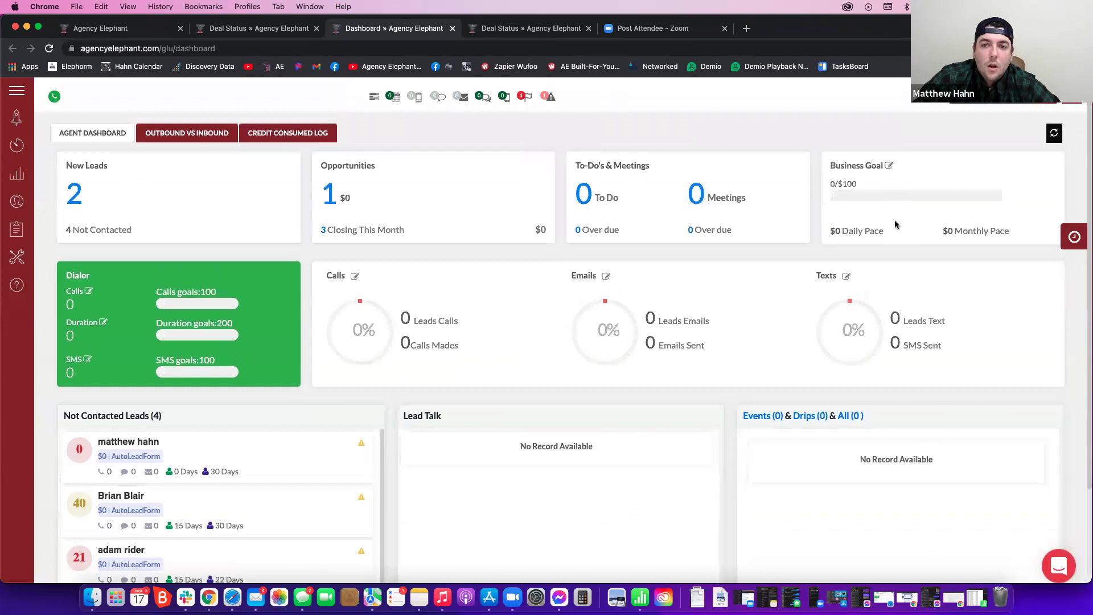
left_click_drag(887, 232, 805, 230)
triple_click(996, 231)
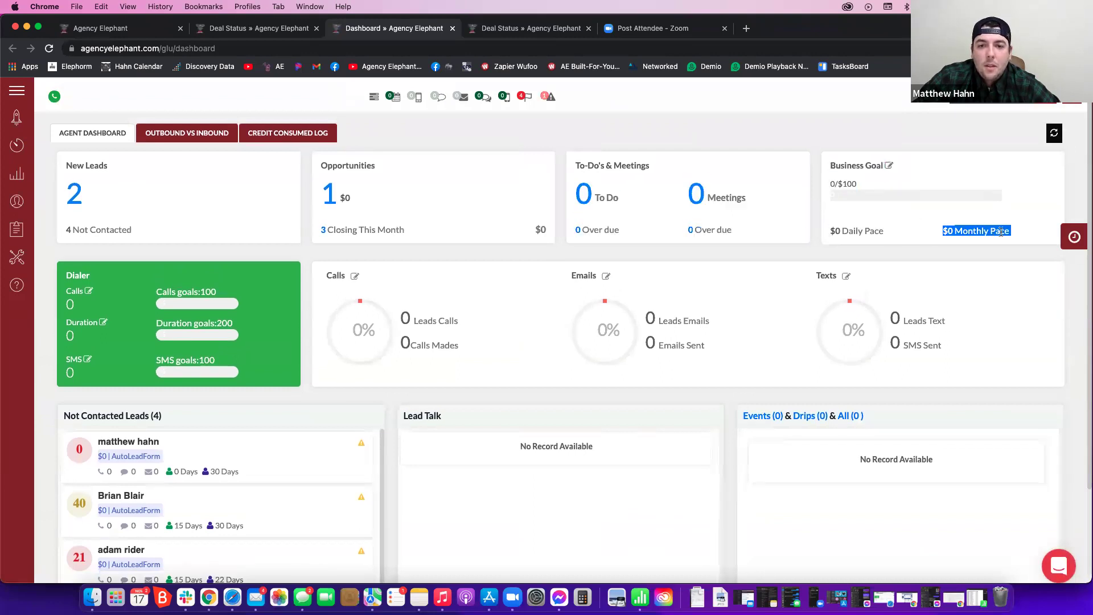
Return to the deal board, show all pipelines, and move the lead in New Car to the Sale status.
left_click(273, 31)
left_click(170, 34)
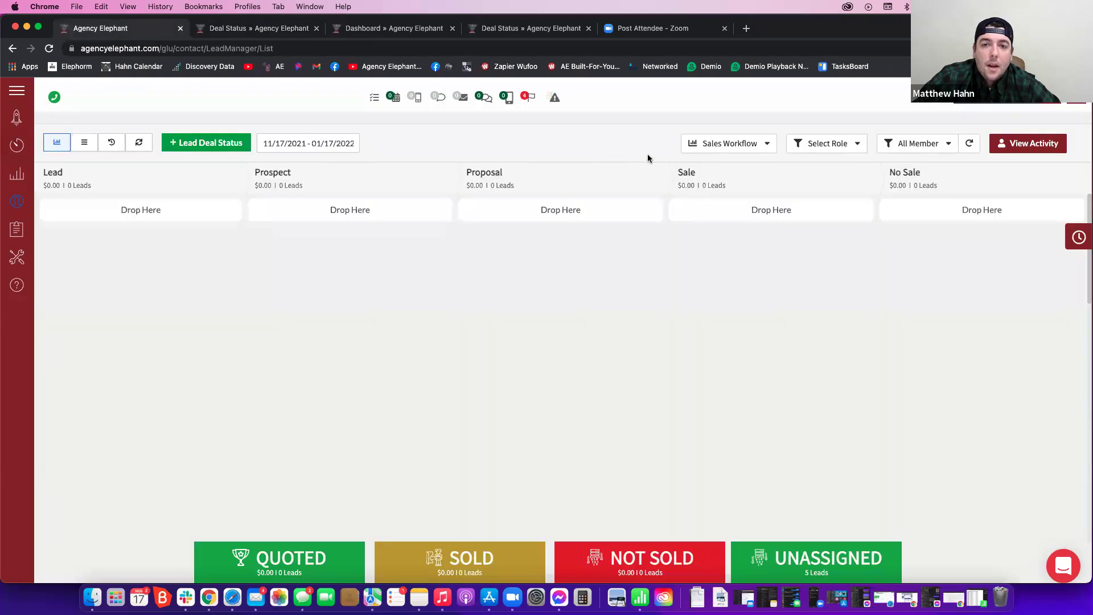
left_click(763, 147)
left_click(712, 166)
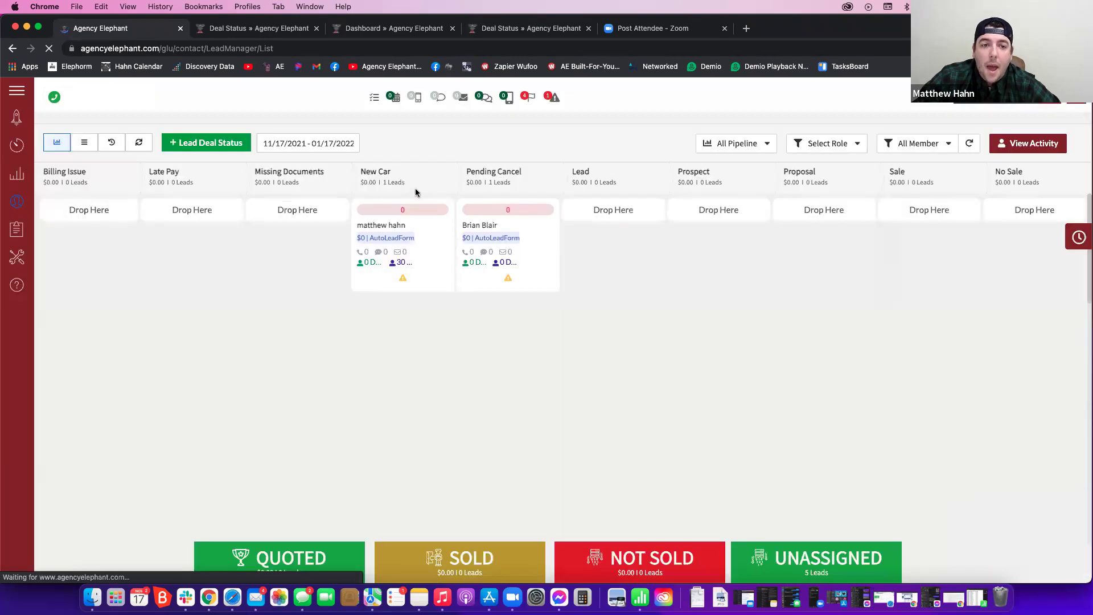
left_click_drag(403, 217, 924, 216)
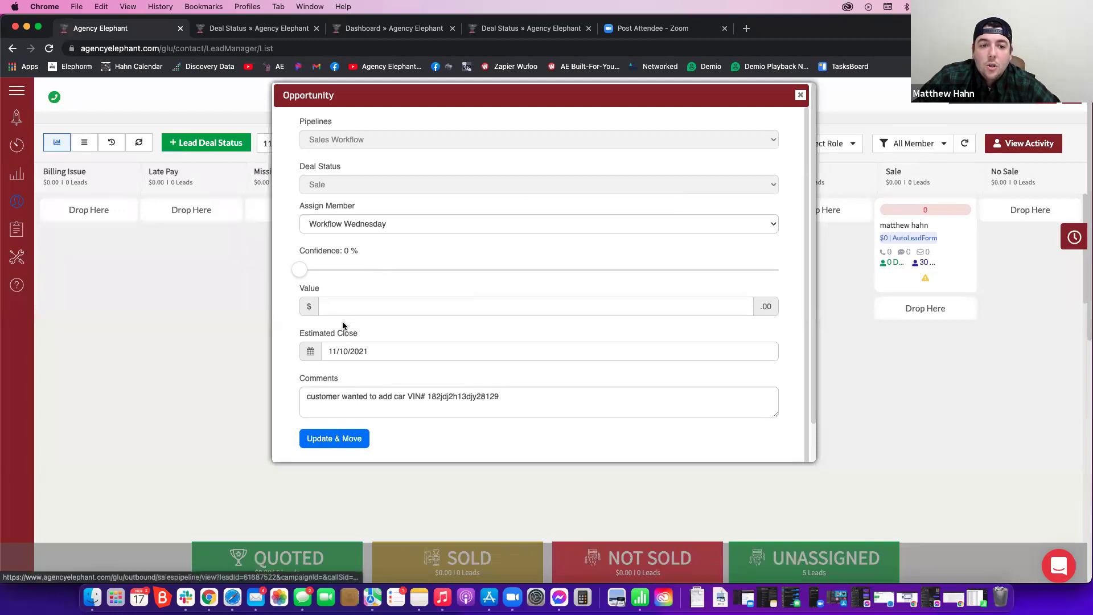
Set the opportunity's value to 2500 and estimated close to 11/17/2021, clear its comments, and confirm the move to Sale.
left_click(409, 312)
type("2500")
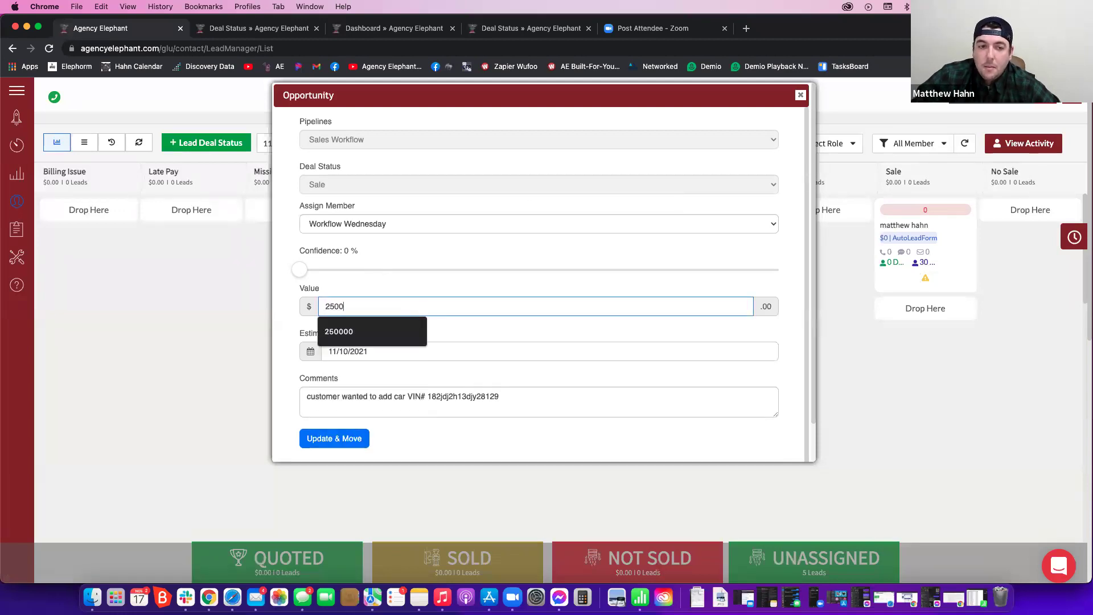
left_click(528, 352)
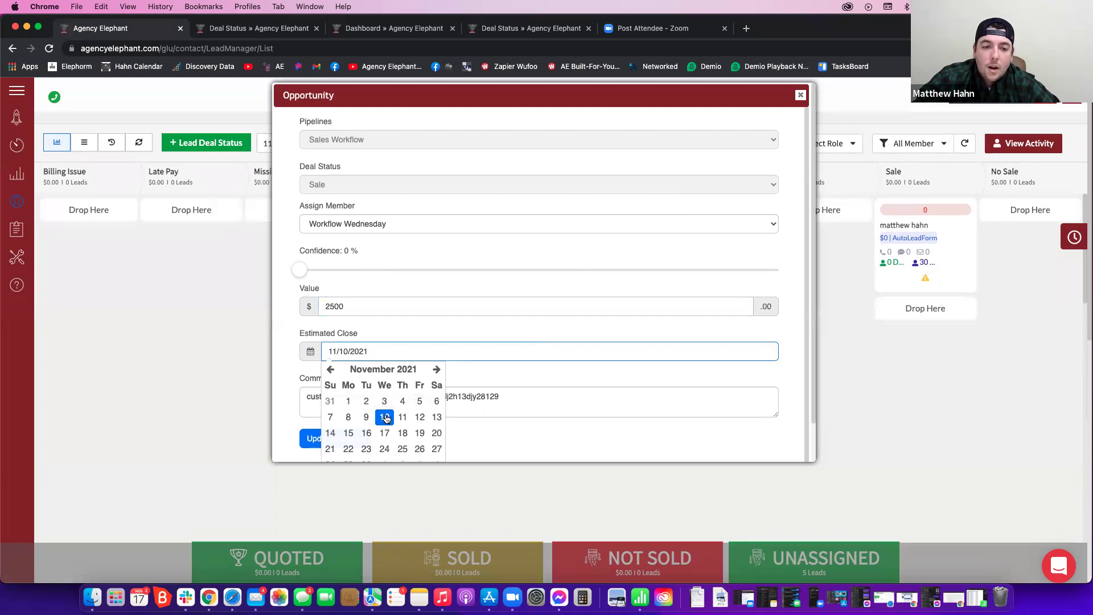
left_click(384, 433)
left_click_drag(306, 409, 576, 391)
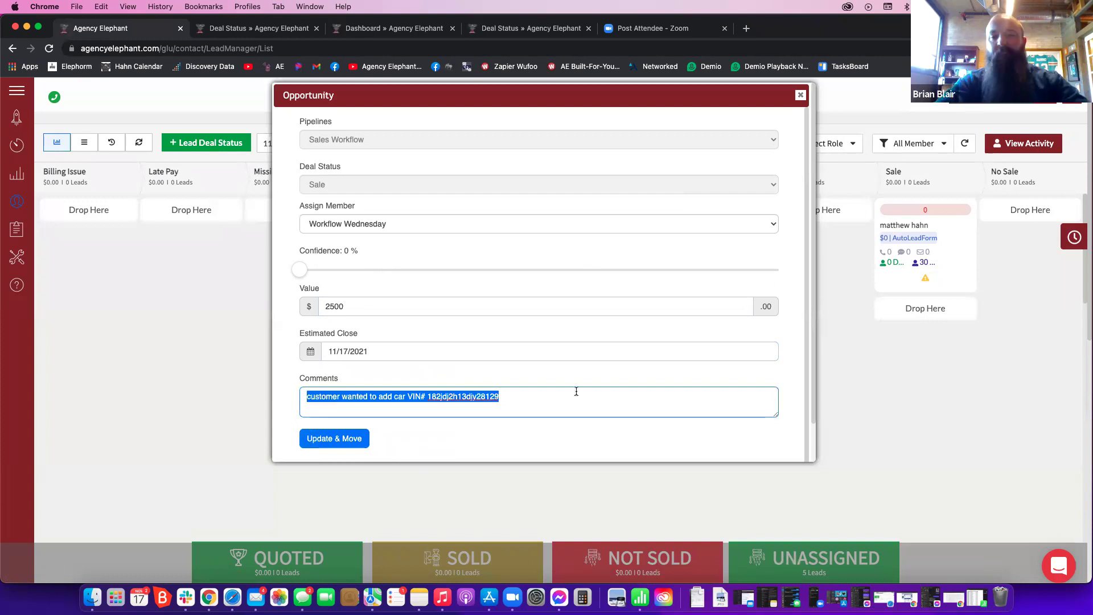
key("BackSpace")
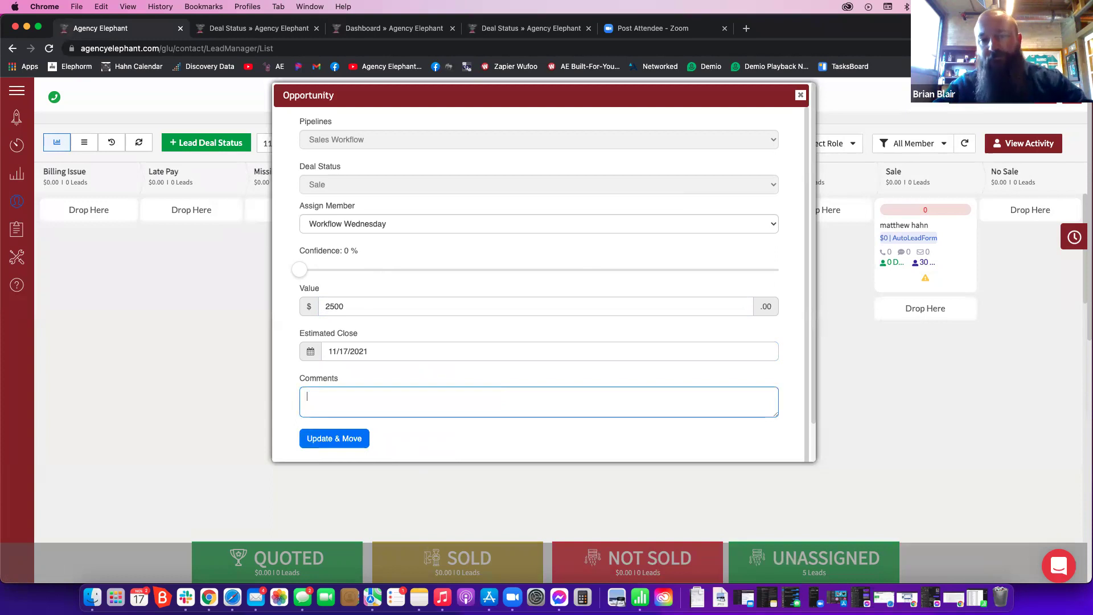
left_click_drag(300, 271, 334, 439)
left_click(335, 438)
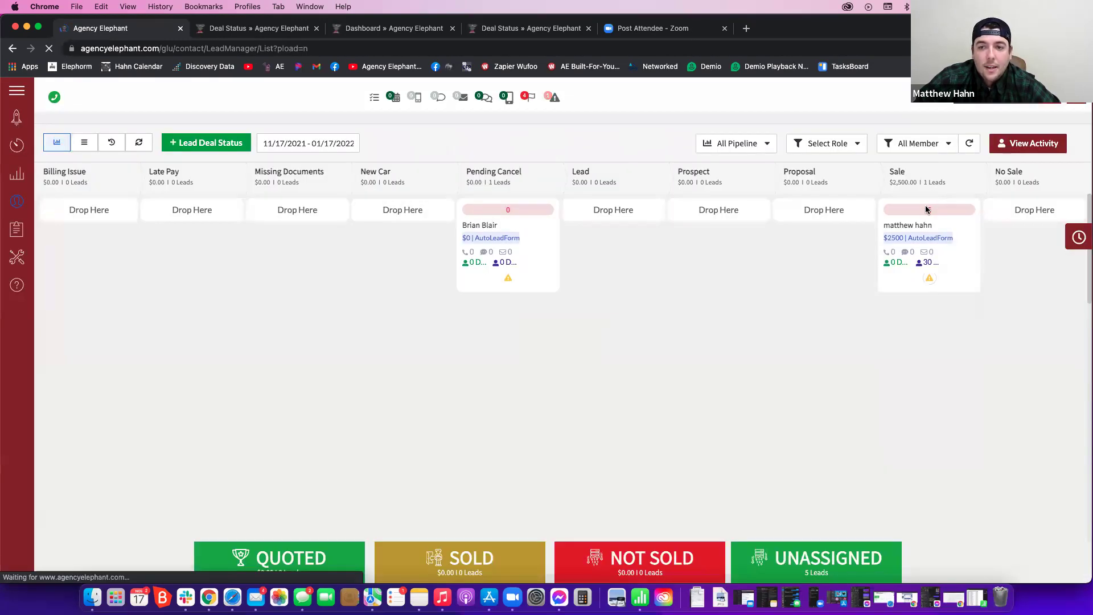
Set the Sale lead's deal confidence to 99%, save it, and check the updated deal details.
left_click(926, 209)
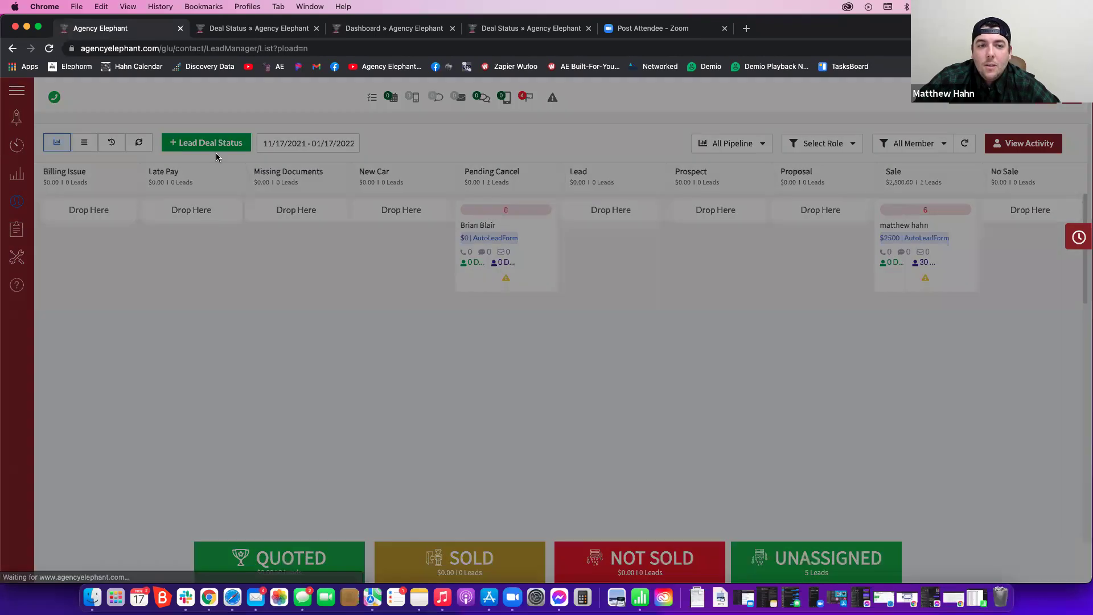
left_click_drag(543, 163, 942, 154)
left_click(947, 334)
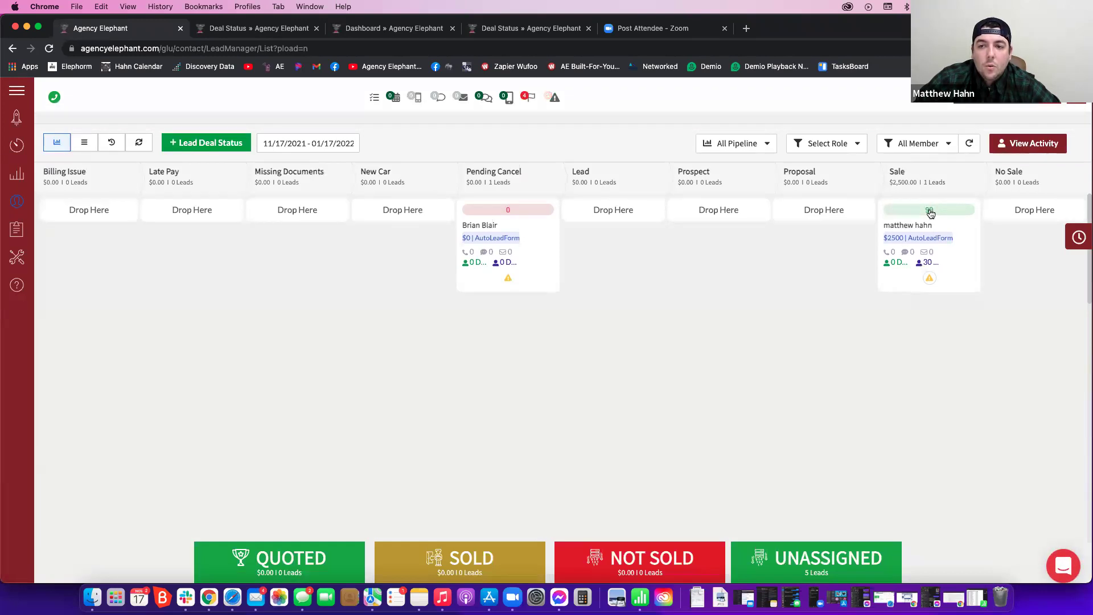
left_click(931, 211)
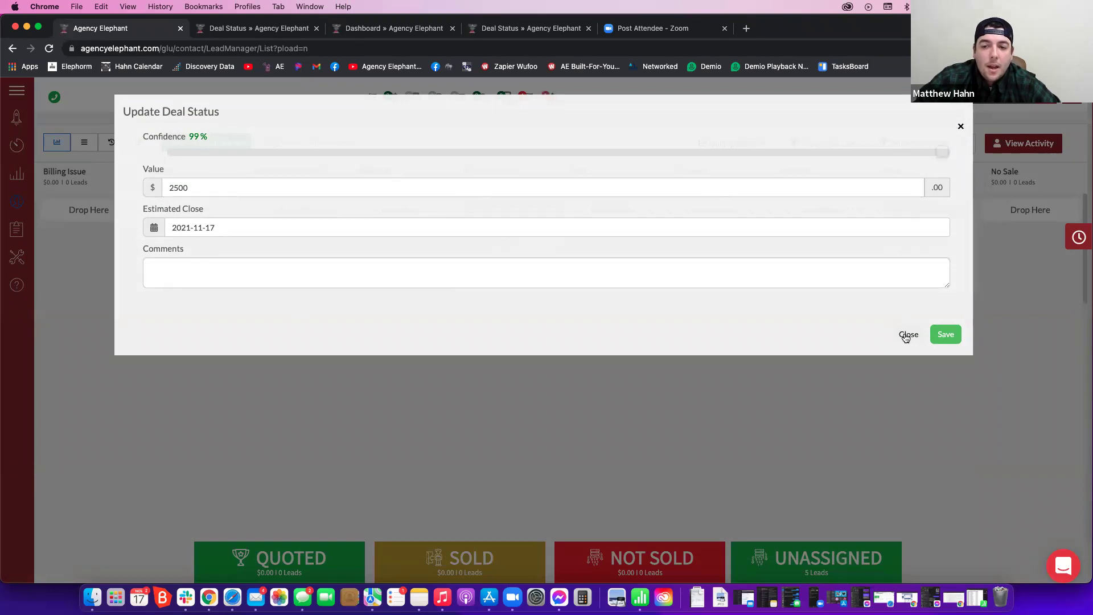
left_click(908, 334)
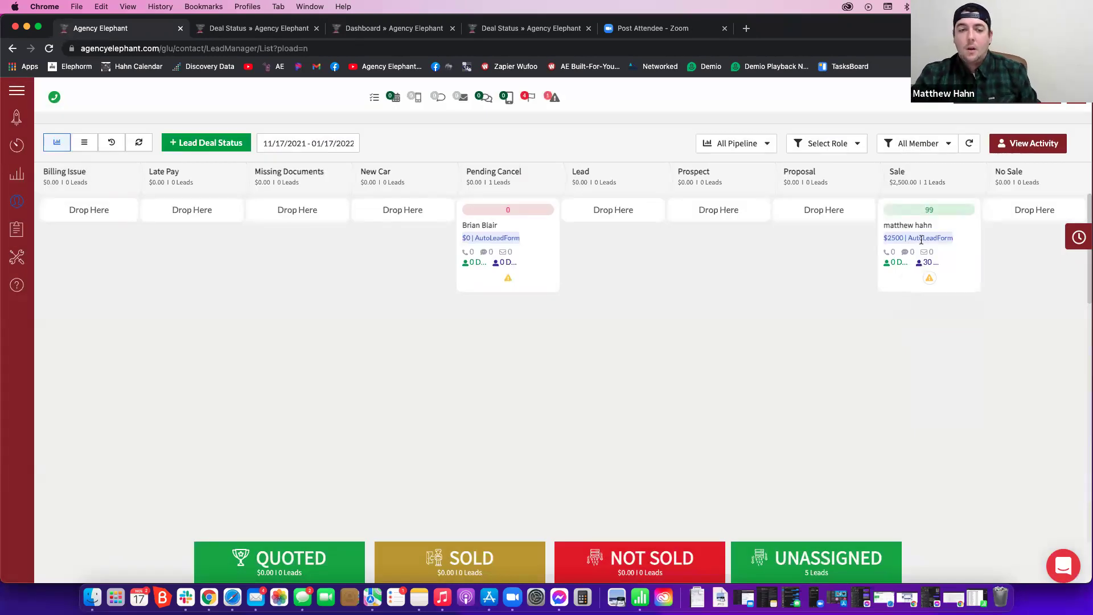
Add deal comments to the Pending Cancel lead recording the 11/16 call about the late account and the repeat call on 11/17.
left_click(513, 210)
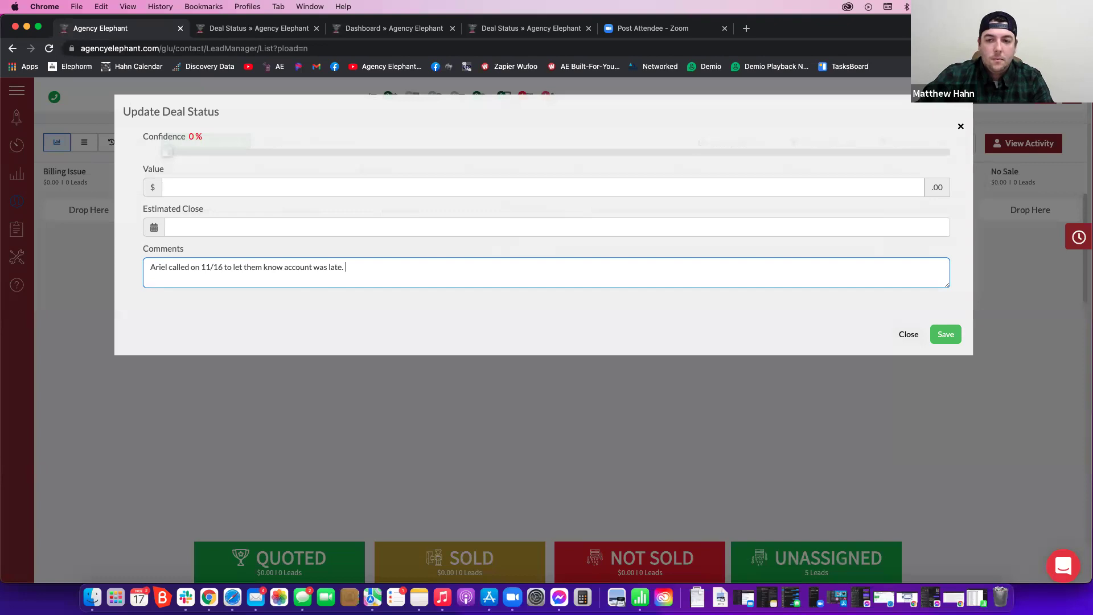
left_click(946, 335)
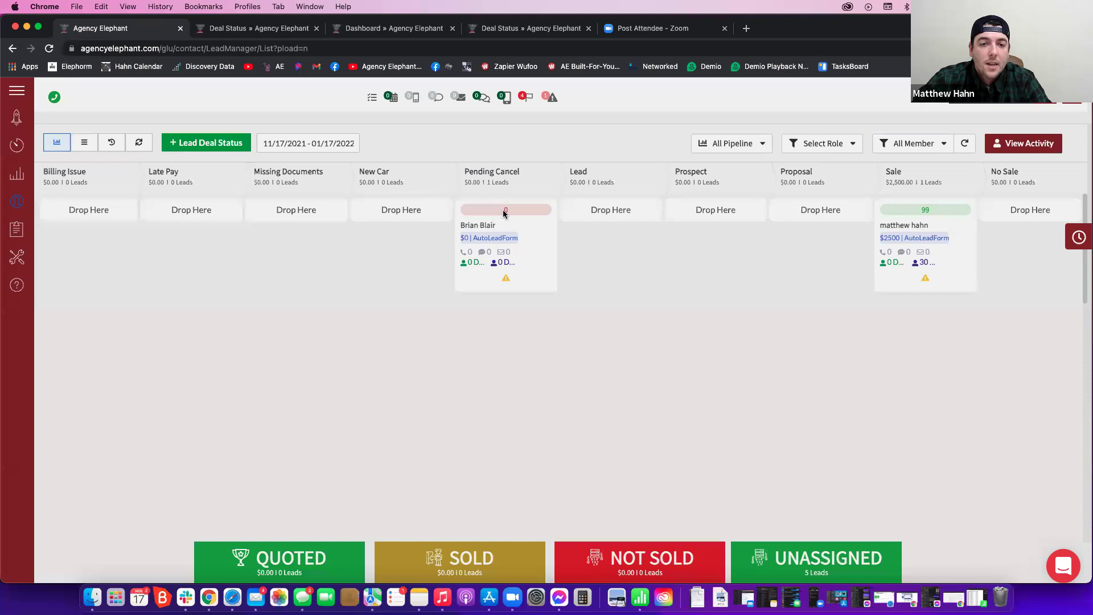
left_click(503, 211)
left_click(382, 271)
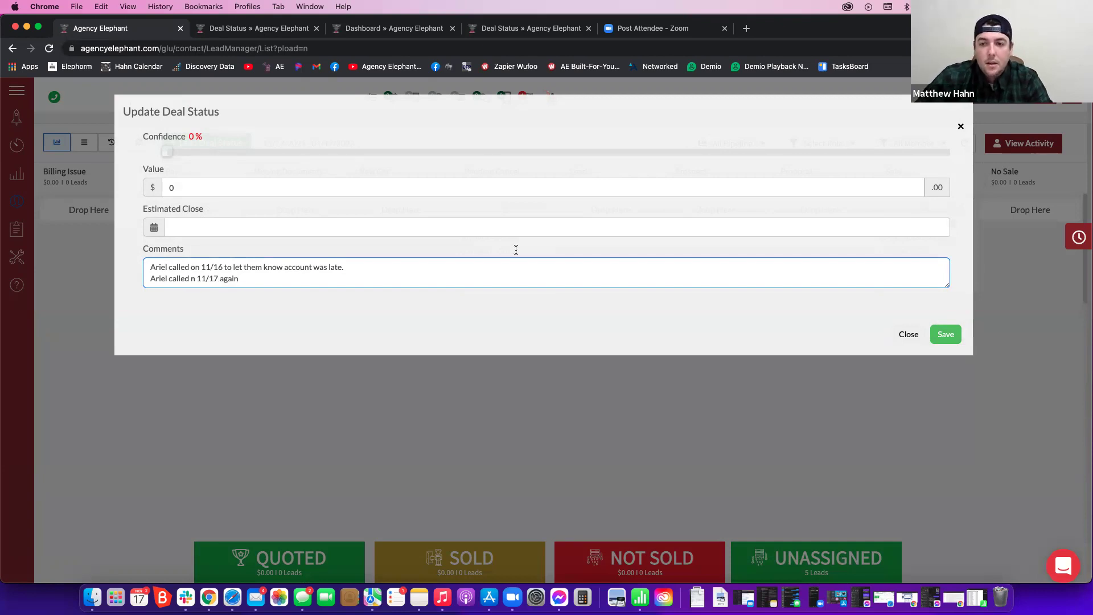
left_click(948, 337)
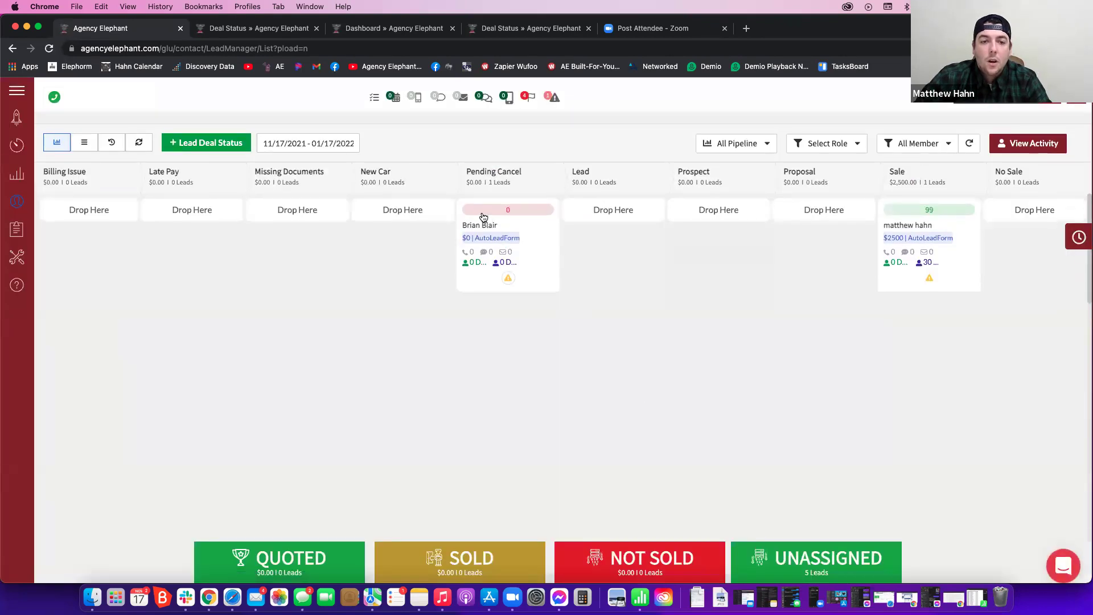
Review the saved comments in the Pending Cancel lead's deal status details.
left_click(483, 215)
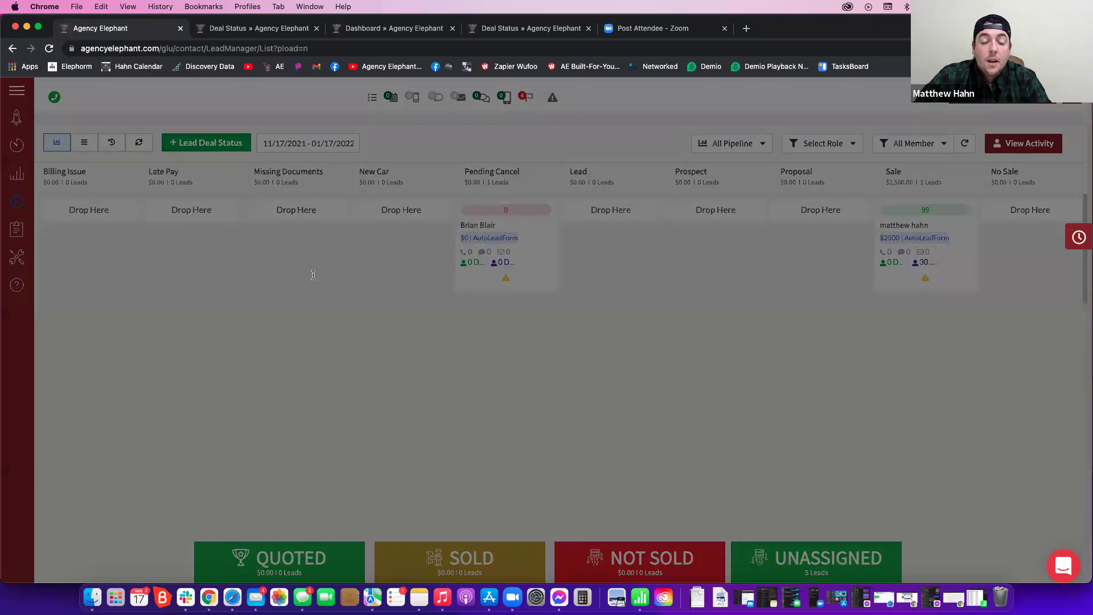
left_click(286, 280)
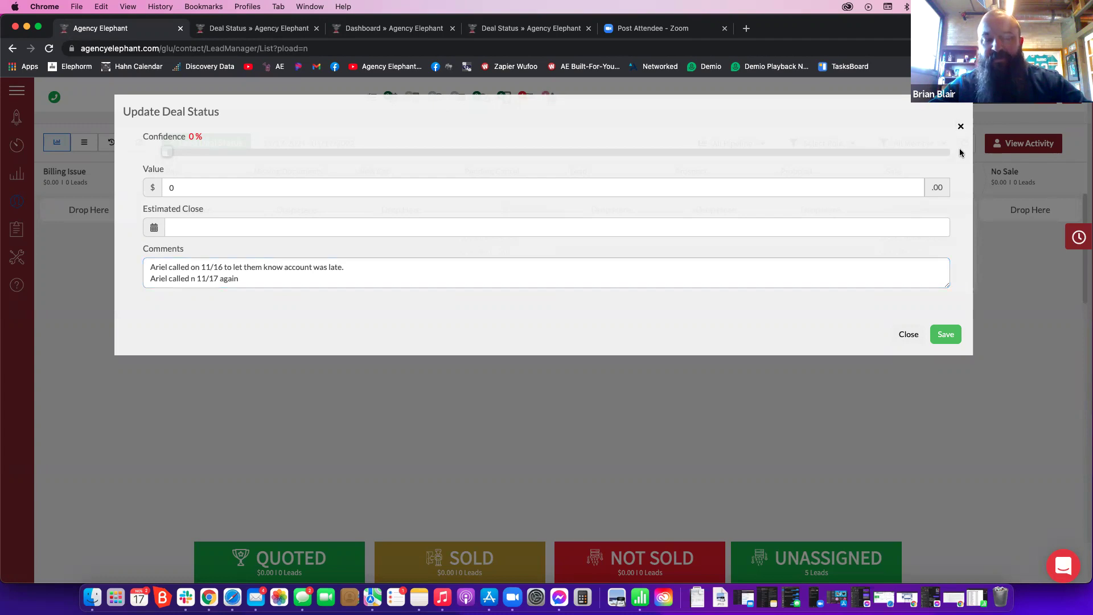
left_click(906, 336)
Add the note "wanting have a kid in 2022" to the Pending Cancel lead's details.
left_click(498, 228)
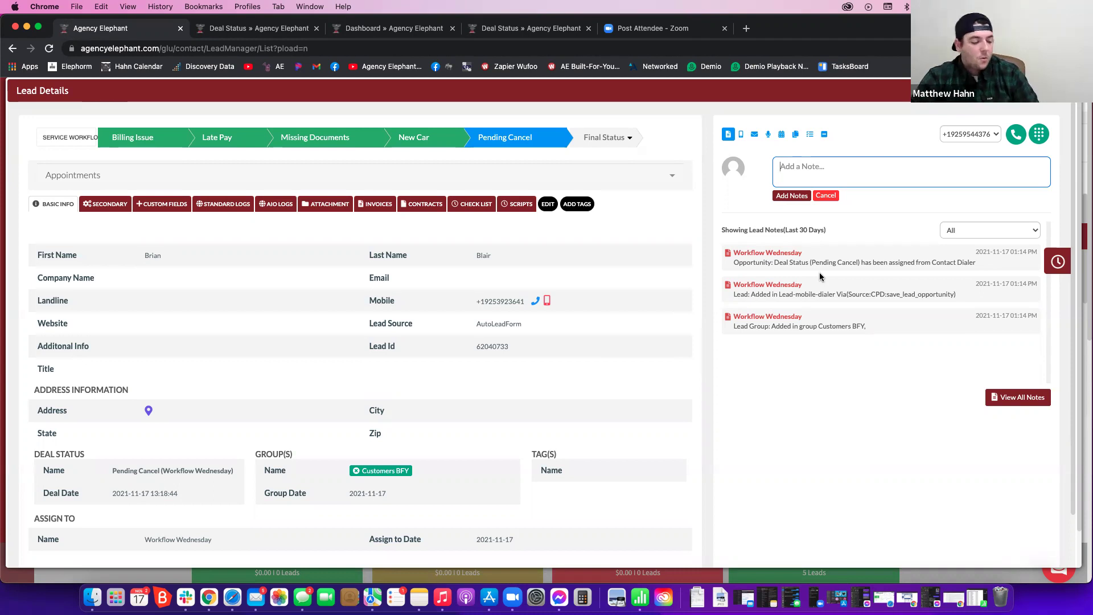
type("wanting have")
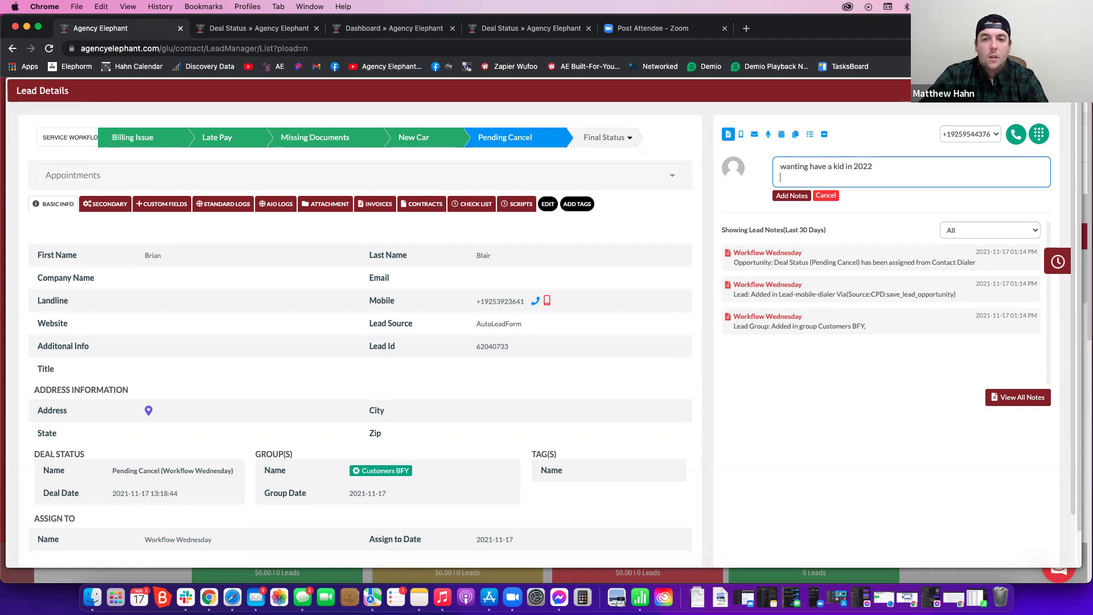
type(" a kid in 2022")
left_click(791, 195)
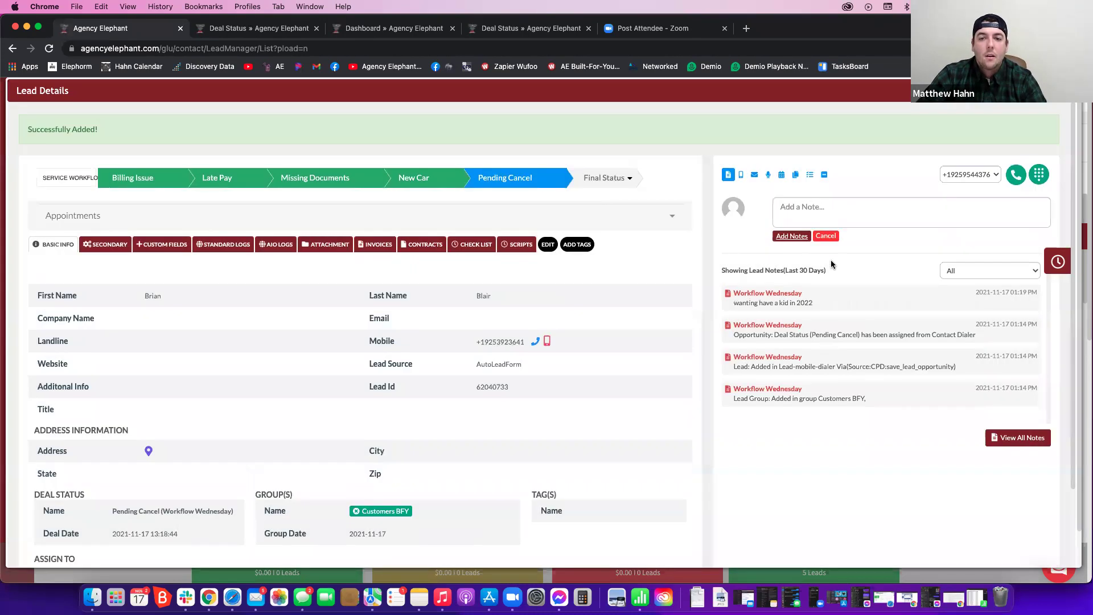
left_click_drag(823, 307, 732, 303)
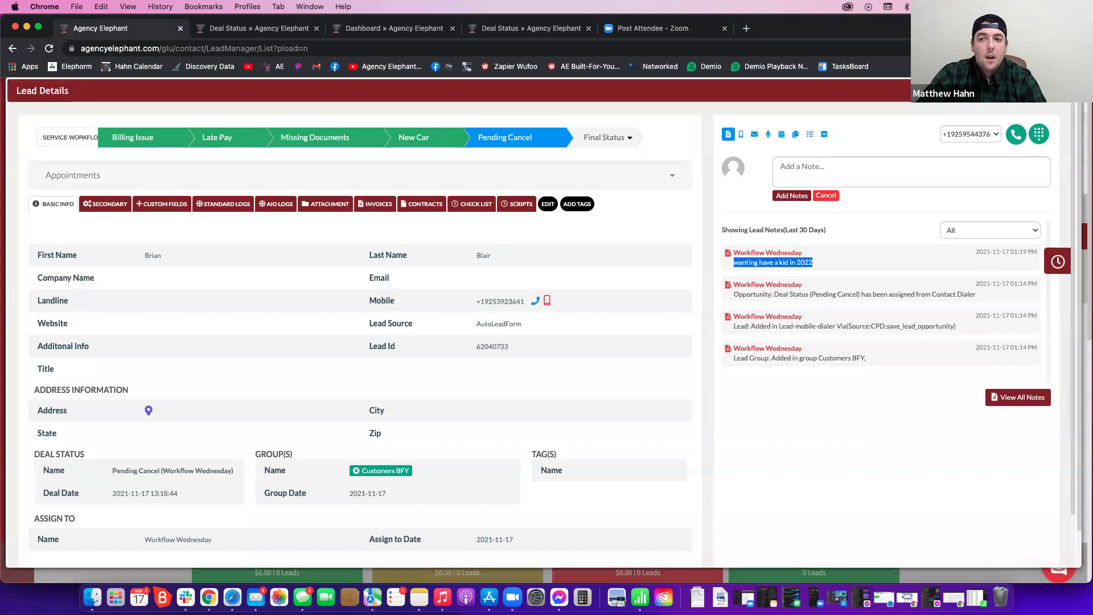
left_click(1070, 91)
Copy the Pending Cancel lead's deal comments, show the Service Workflow board, and add the copied text as a note in the lead's details.
left_click(515, 213)
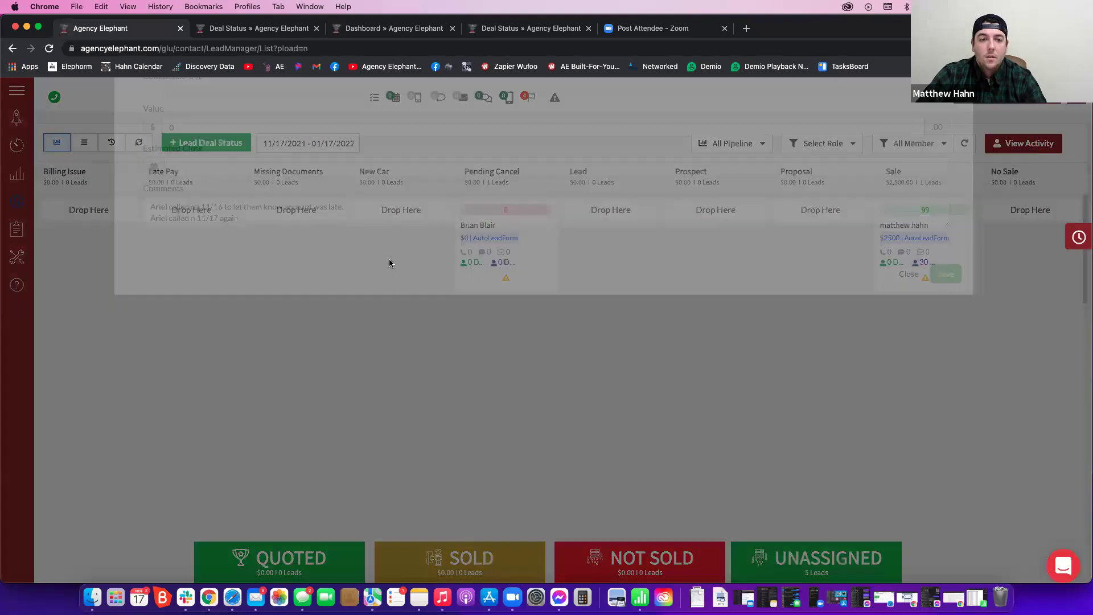
triple_click(788, 276)
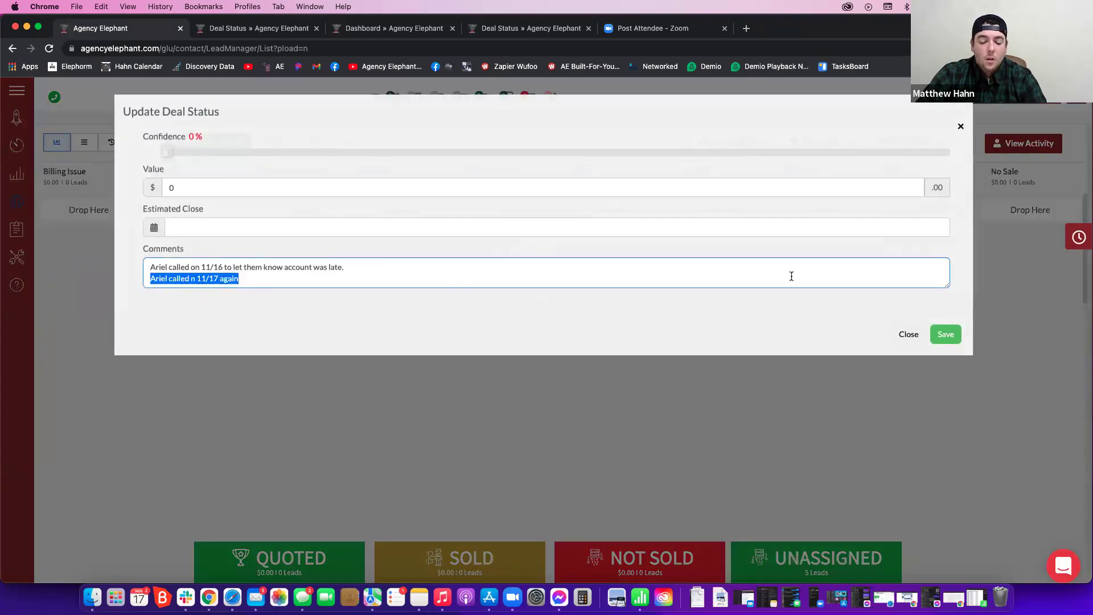
left_click_drag(788, 276, 811, 271)
left_click(945, 335)
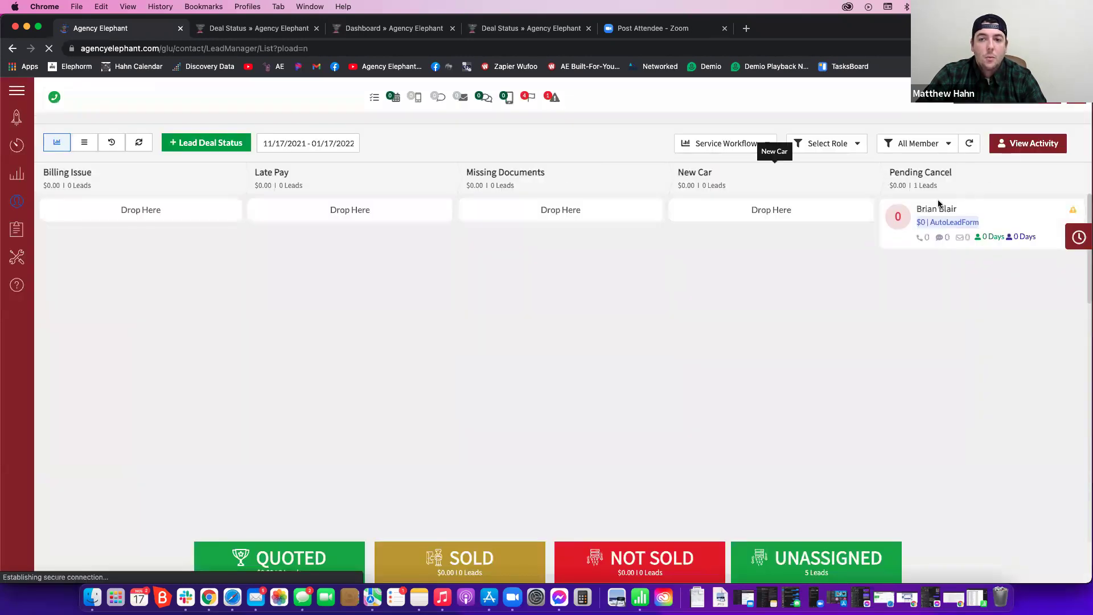
left_click(932, 211)
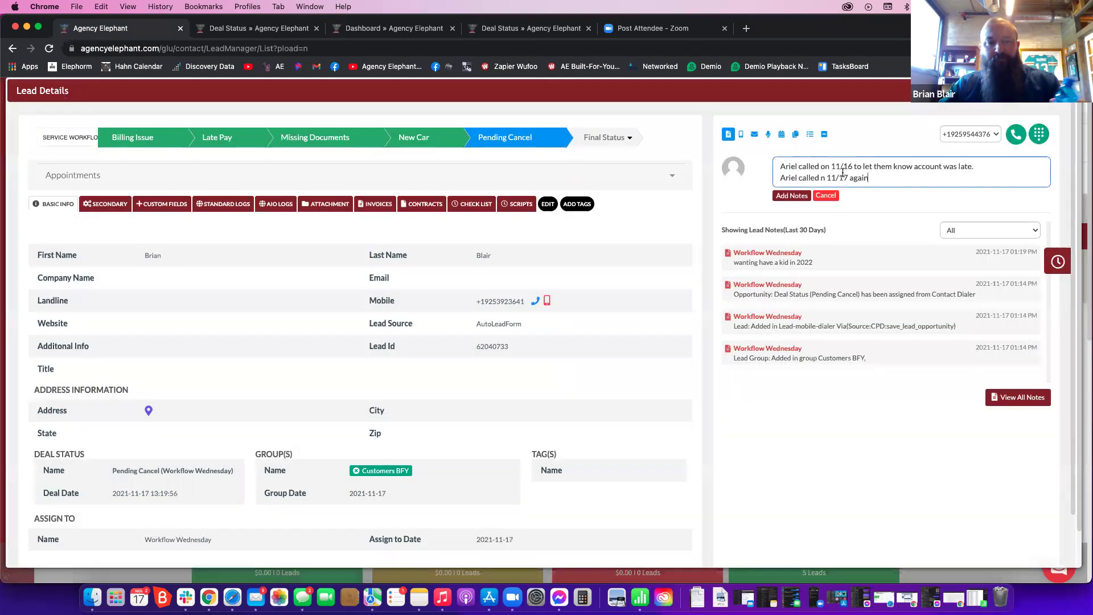
left_click(791, 195)
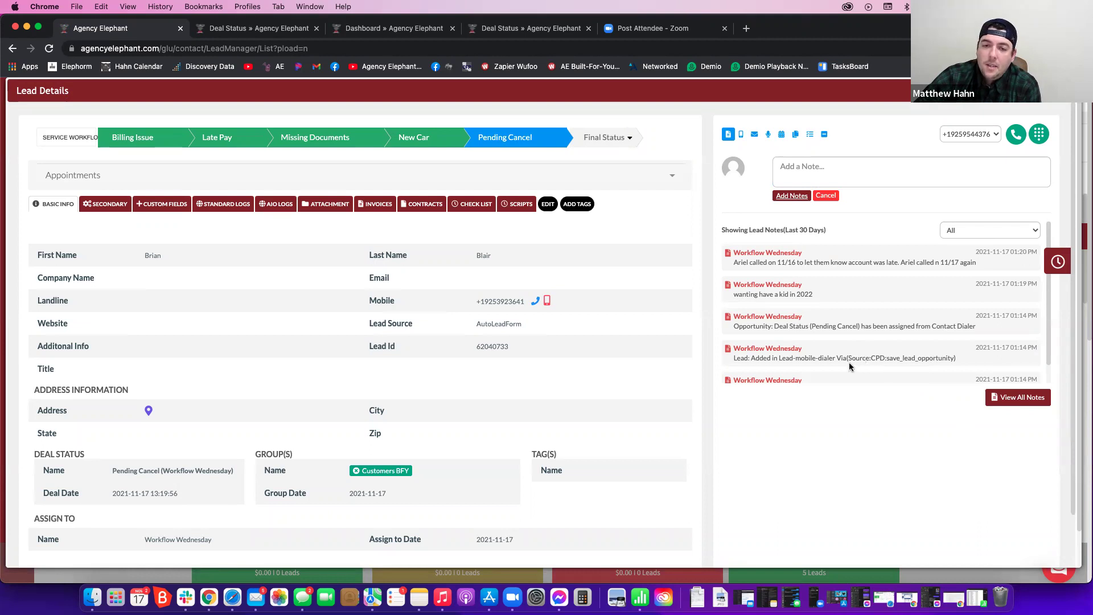
triple_click(913, 264)
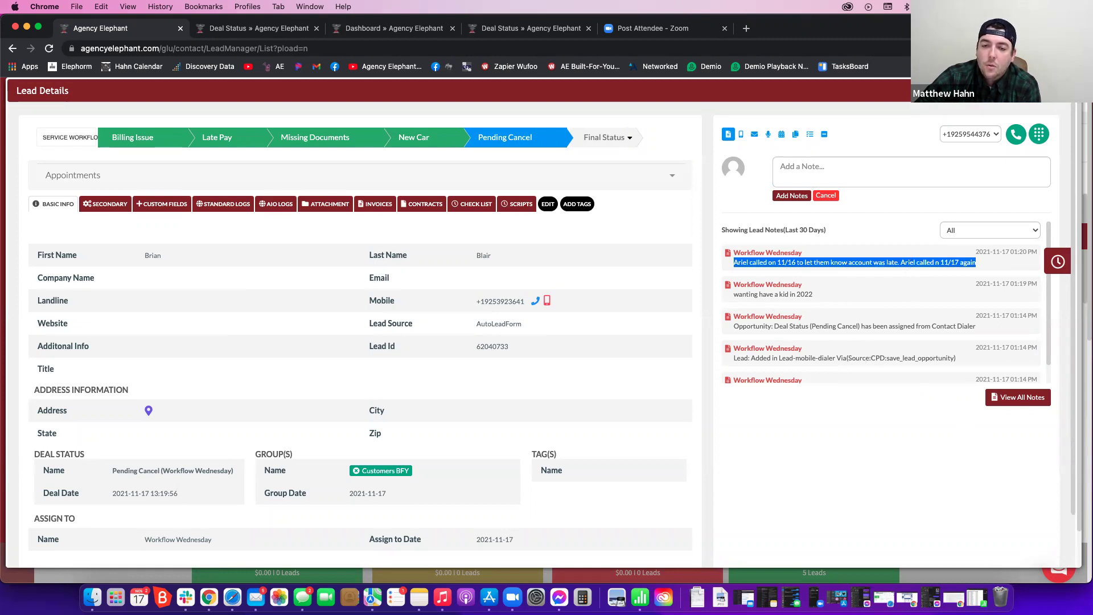
left_click(1063, 90)
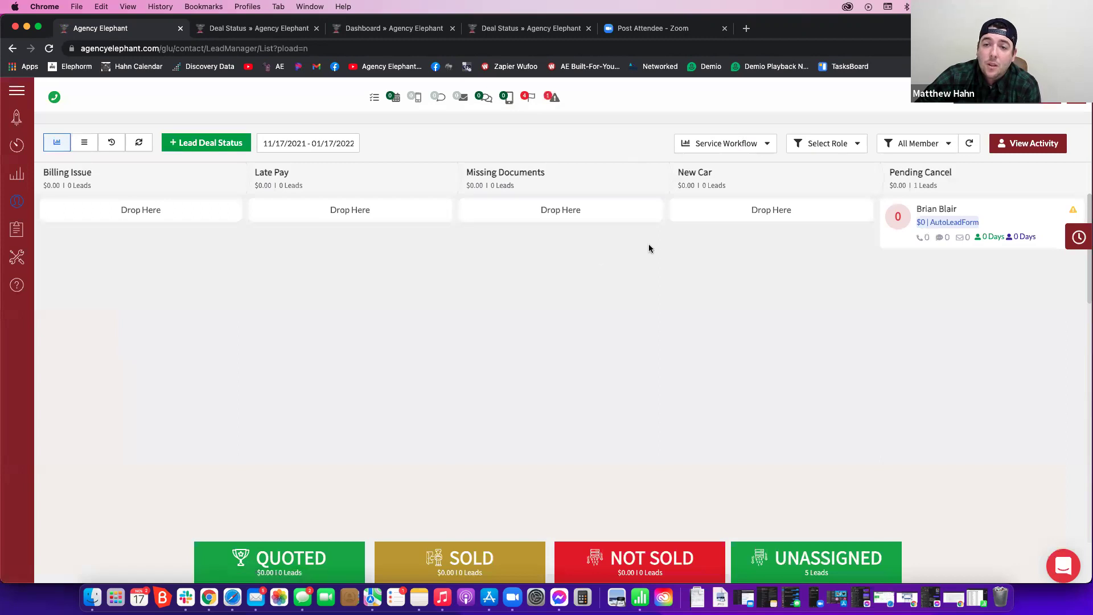
Compare the Pending Cancel lead's deal comments with the notes in its lead details, without saving changes.
left_click(899, 219)
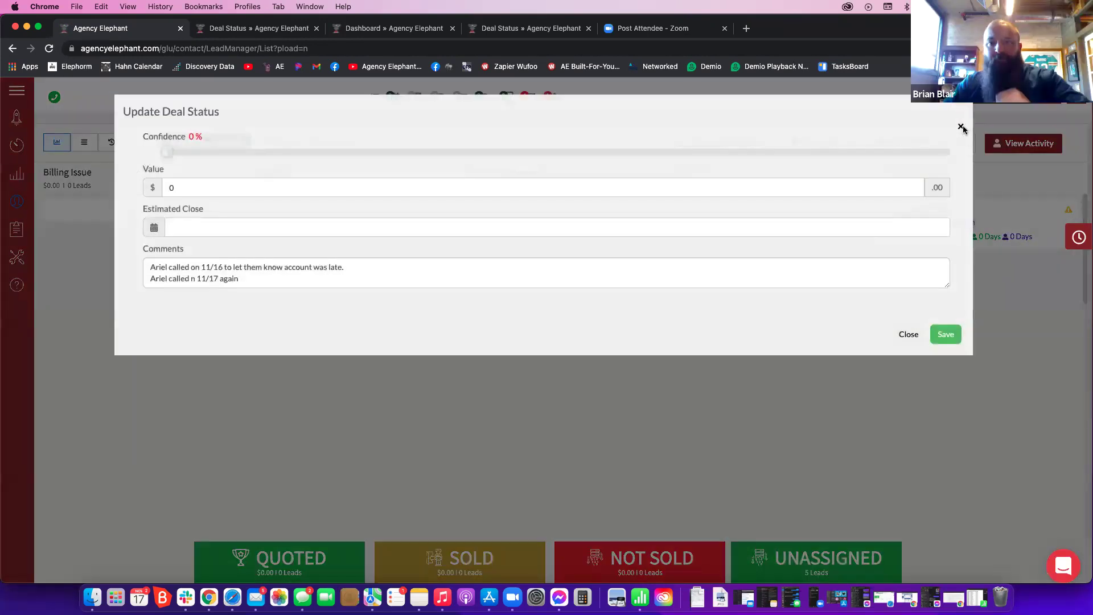
left_click(903, 272)
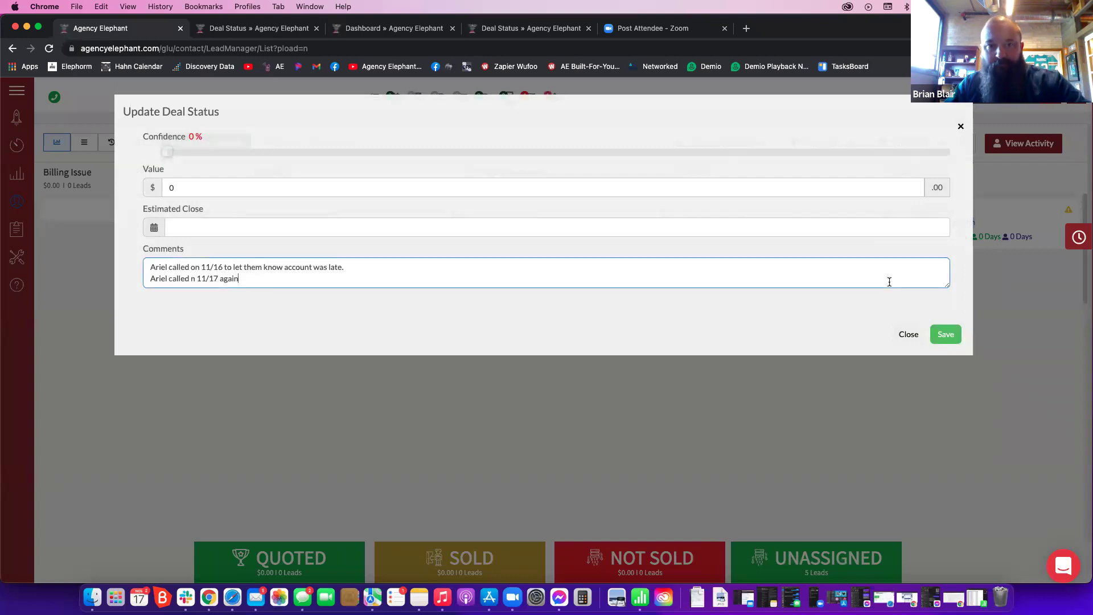
key("Return")
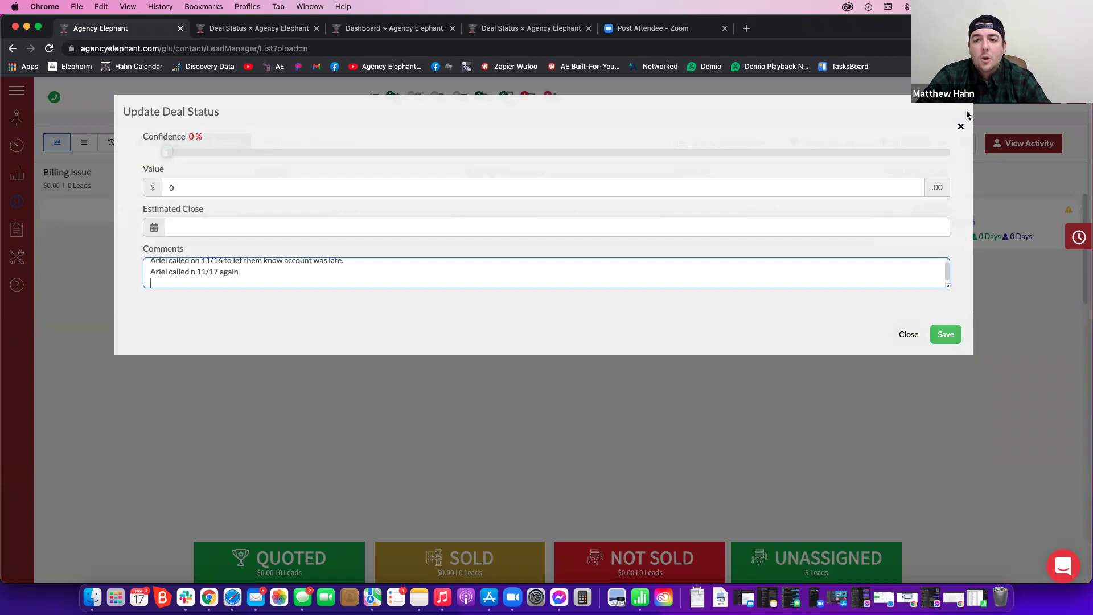
left_click(909, 334)
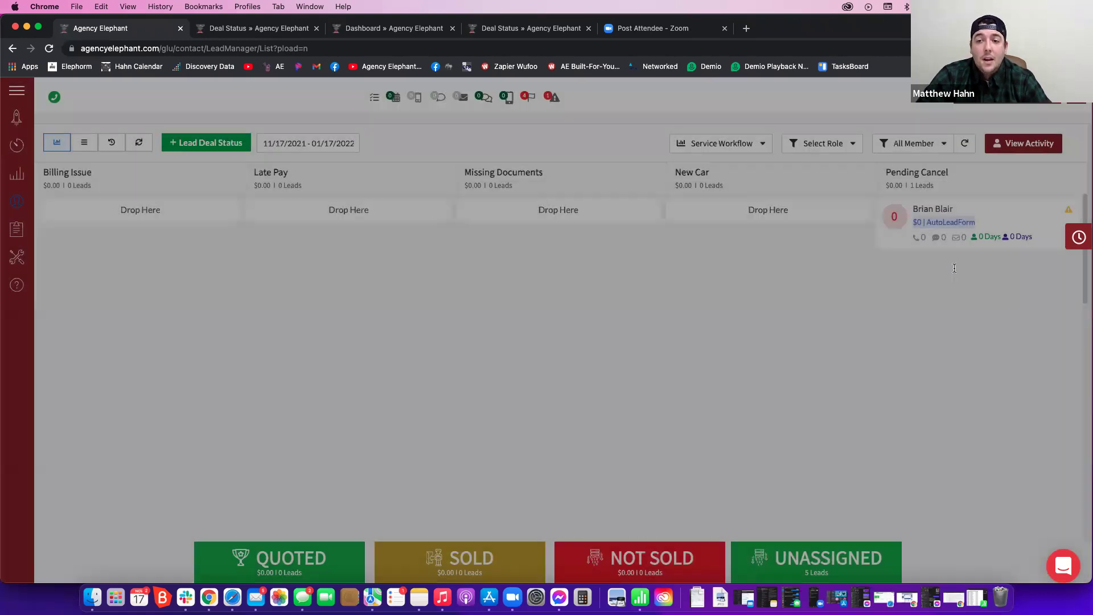
left_click(939, 209)
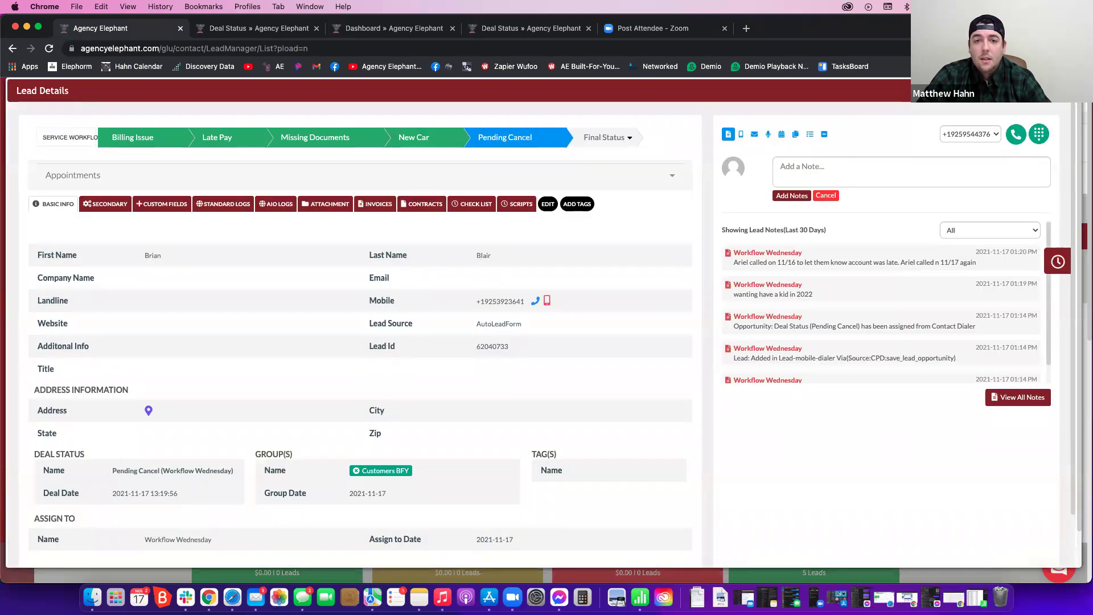
left_click(1069, 91)
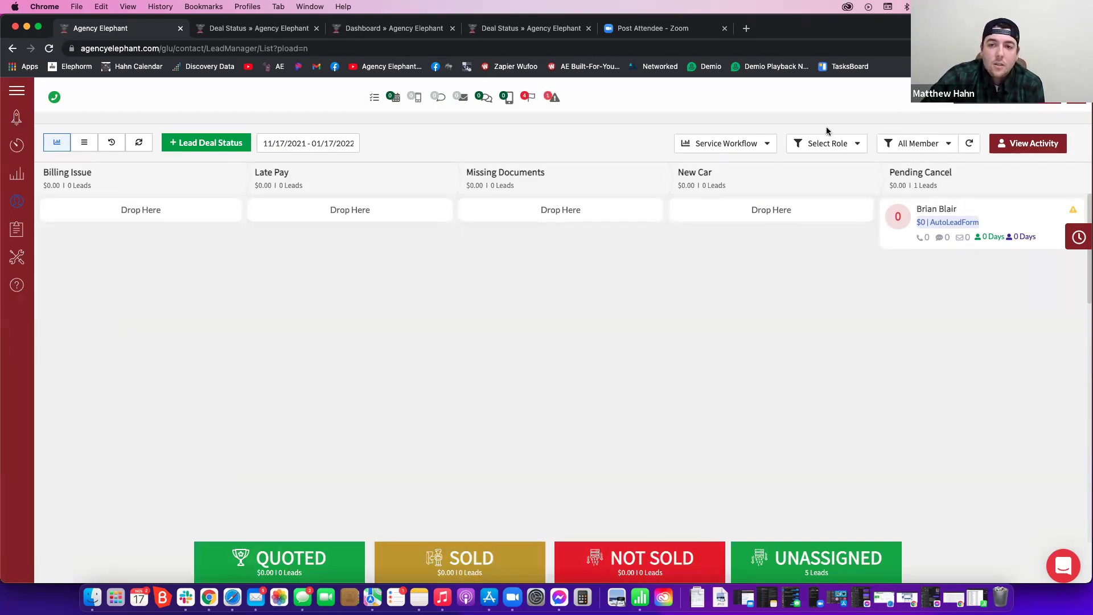
Show the Sales Workflow pipeline on the board, and return to the Deal Status settings page.
left_click(723, 146)
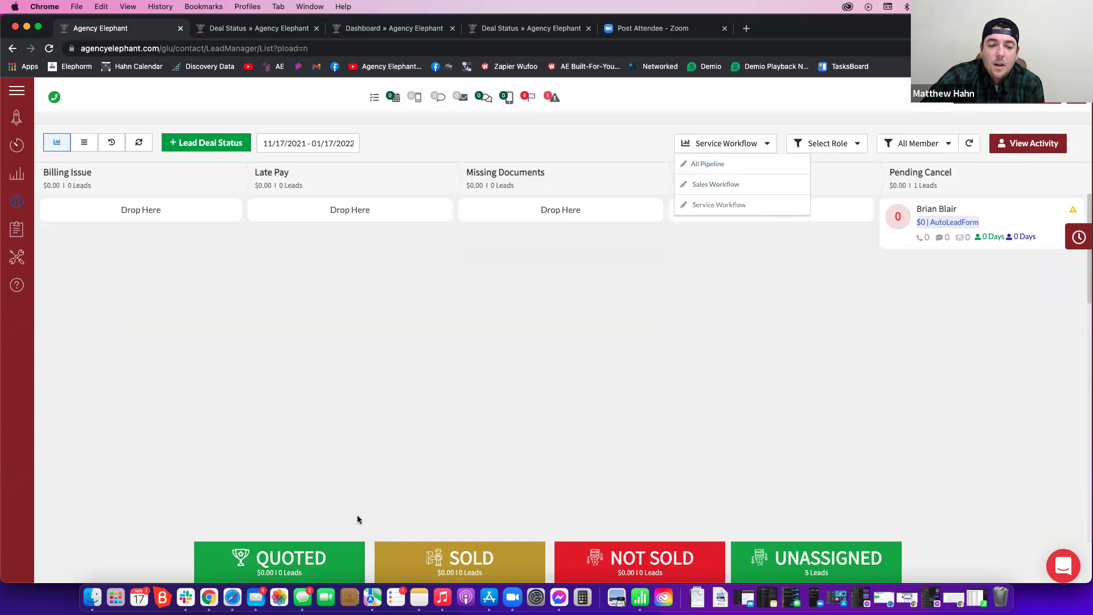
left_click(707, 184)
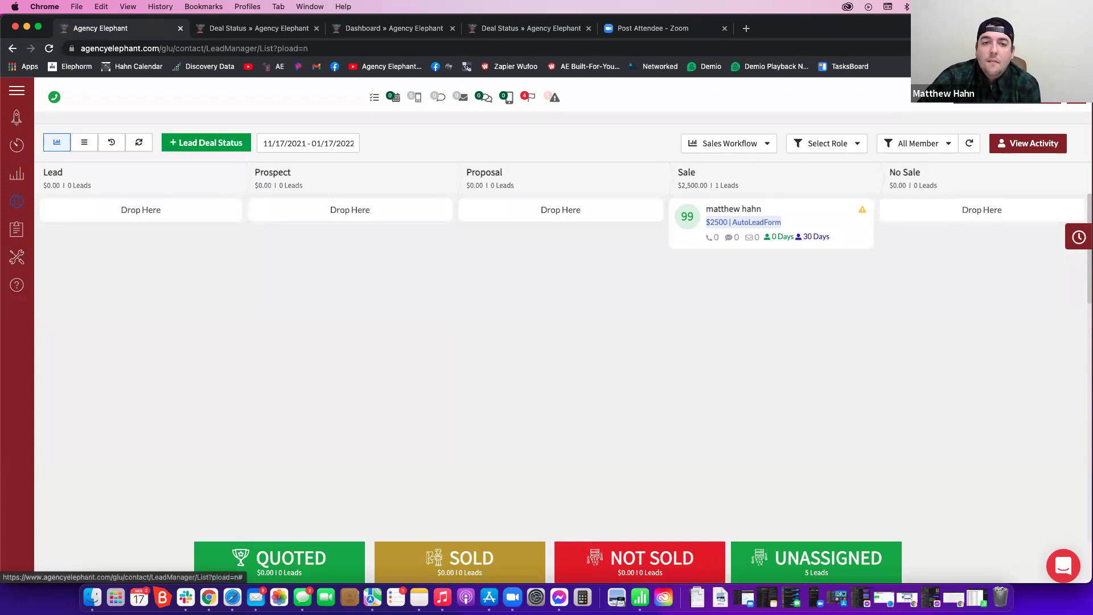
left_click(296, 26)
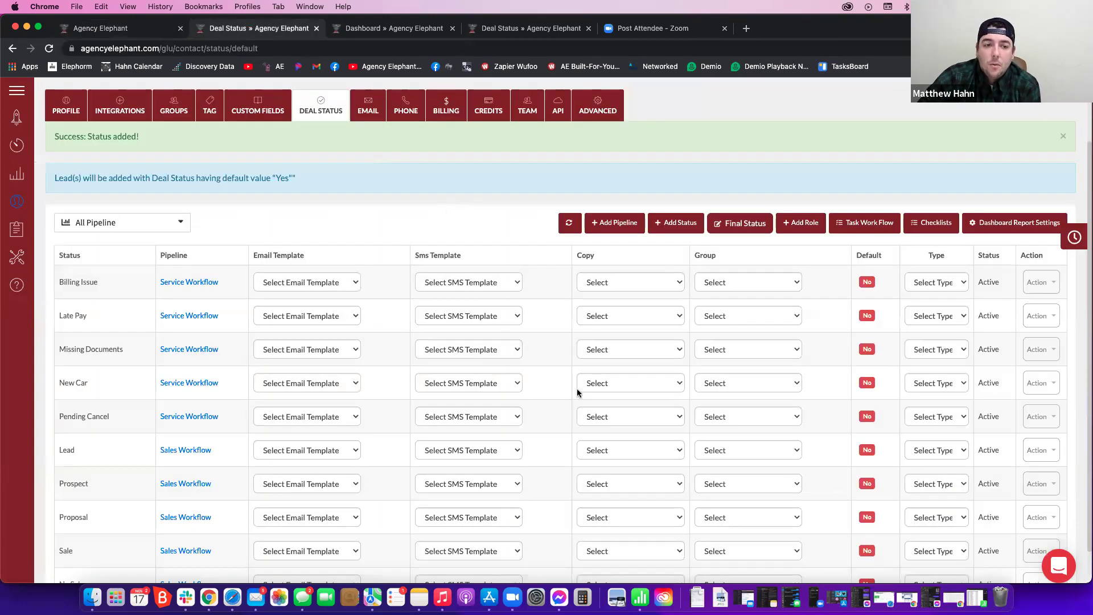
Set the type of the Sales Workflow's Sale status to Sold and confirm the change.
scroll(577, 390, "down", 2)
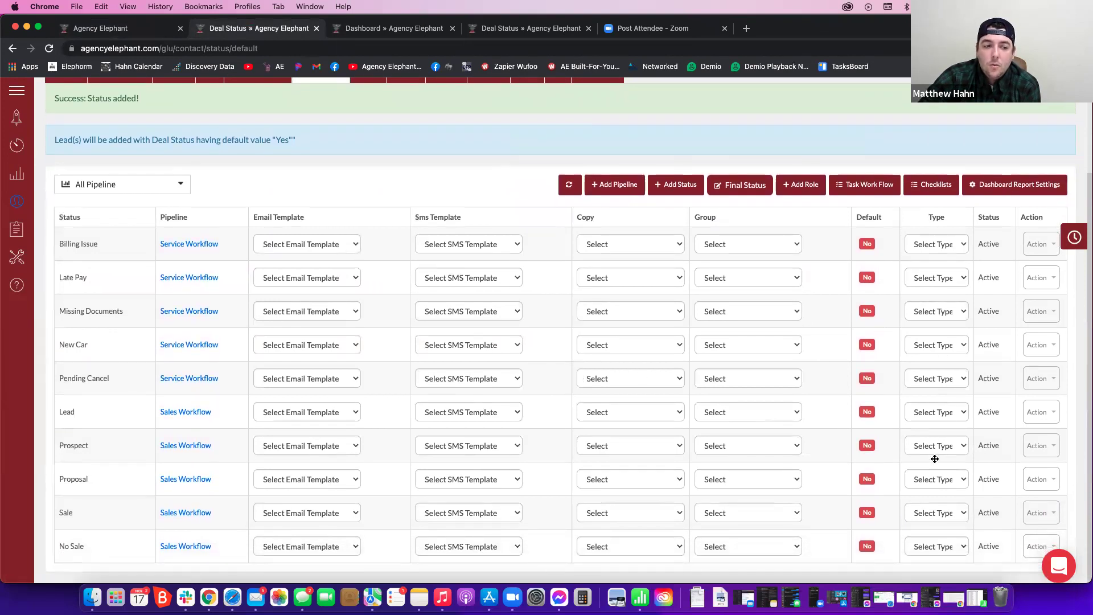
left_click(943, 512)
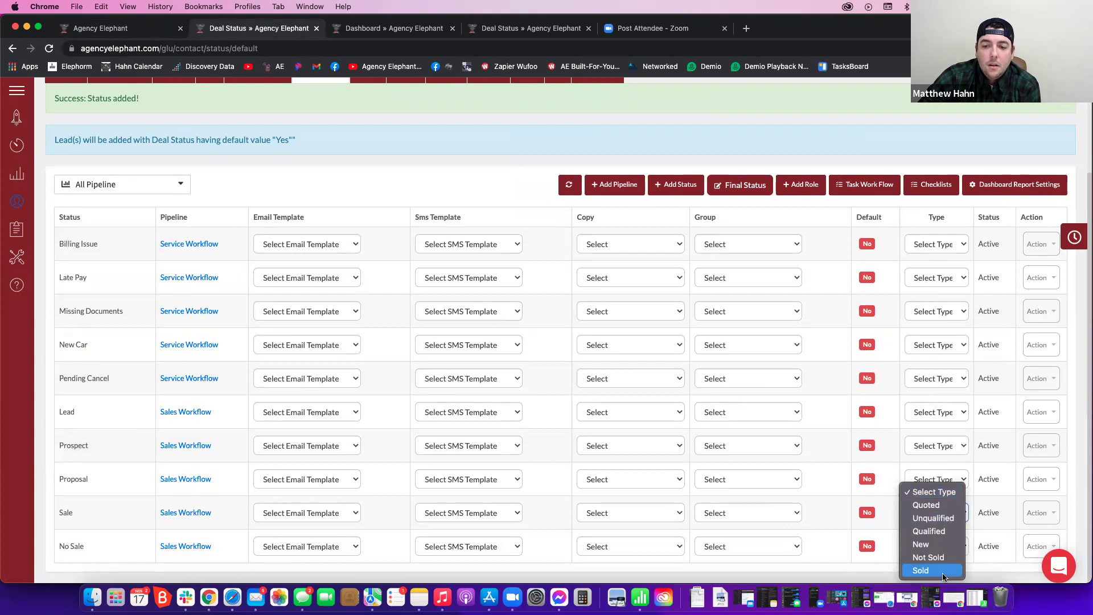
left_click(940, 571)
left_click(514, 394)
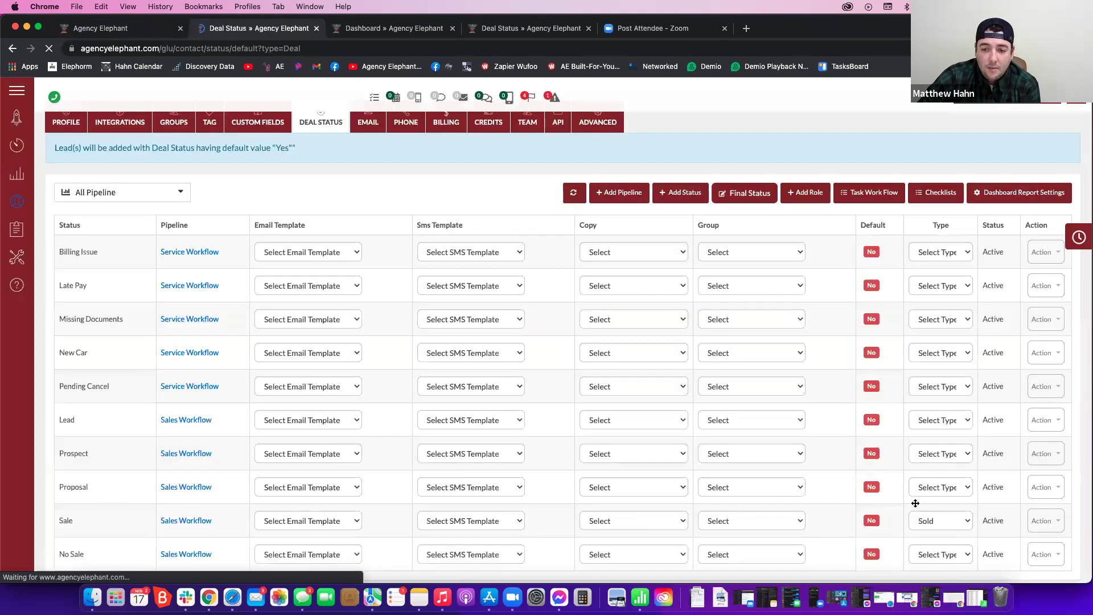
Set the type of the Sales Workflow's Proposal status to Quoted and confirm the change.
scroll(955, 550, "down", 2)
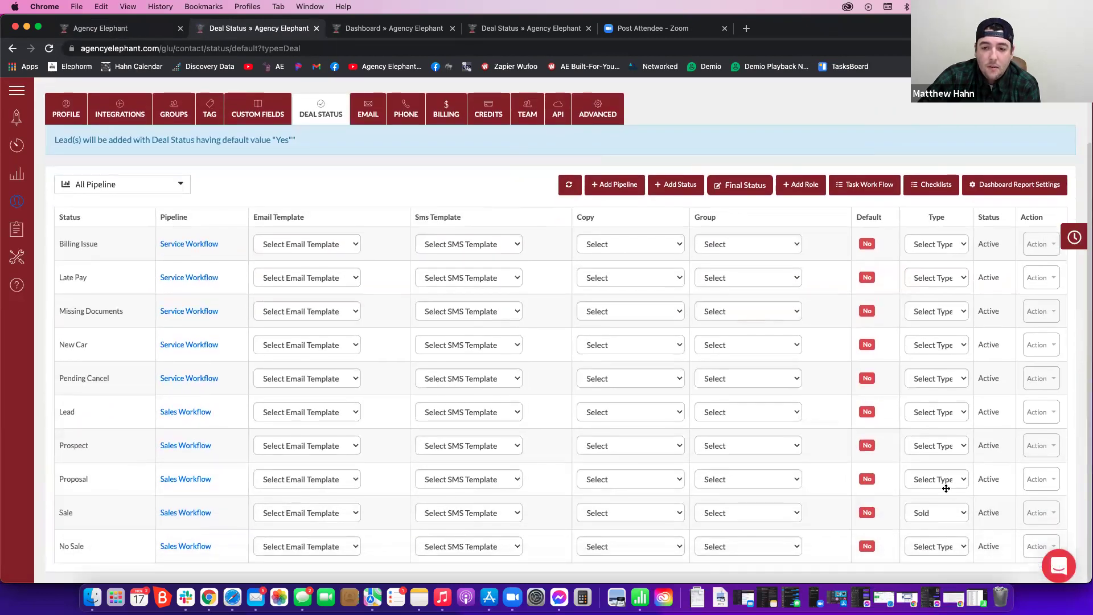
left_click(956, 480)
left_click(933, 492)
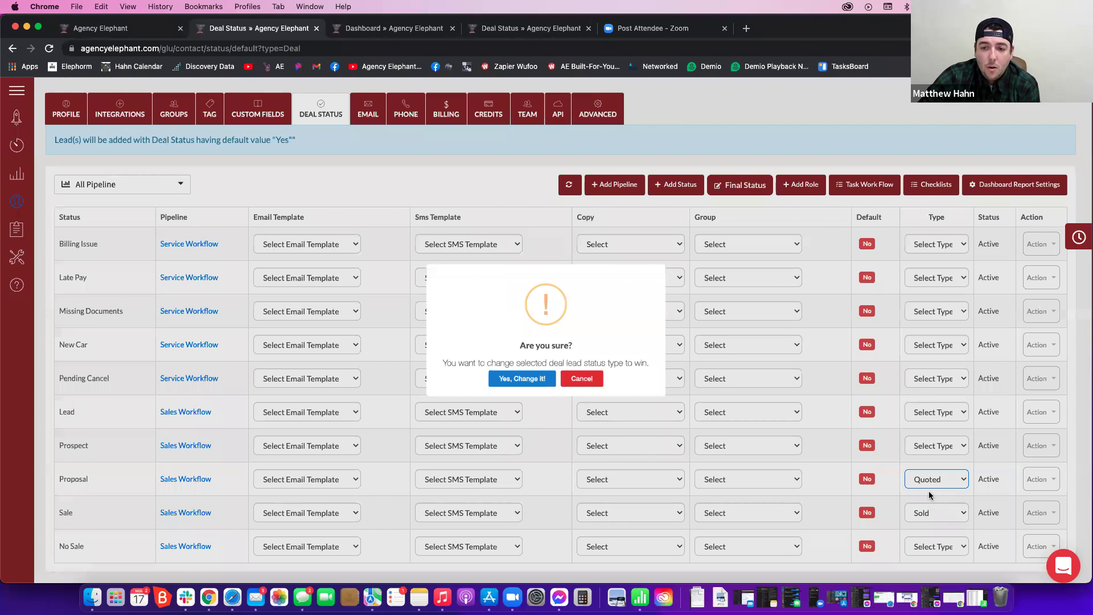
left_click(534, 392)
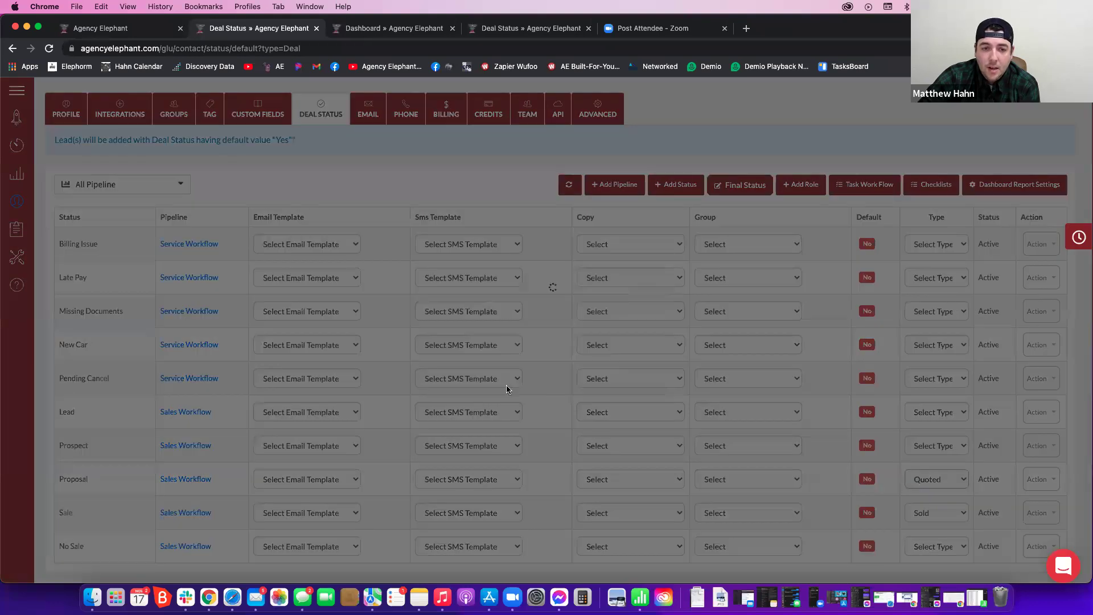
left_click(547, 385)
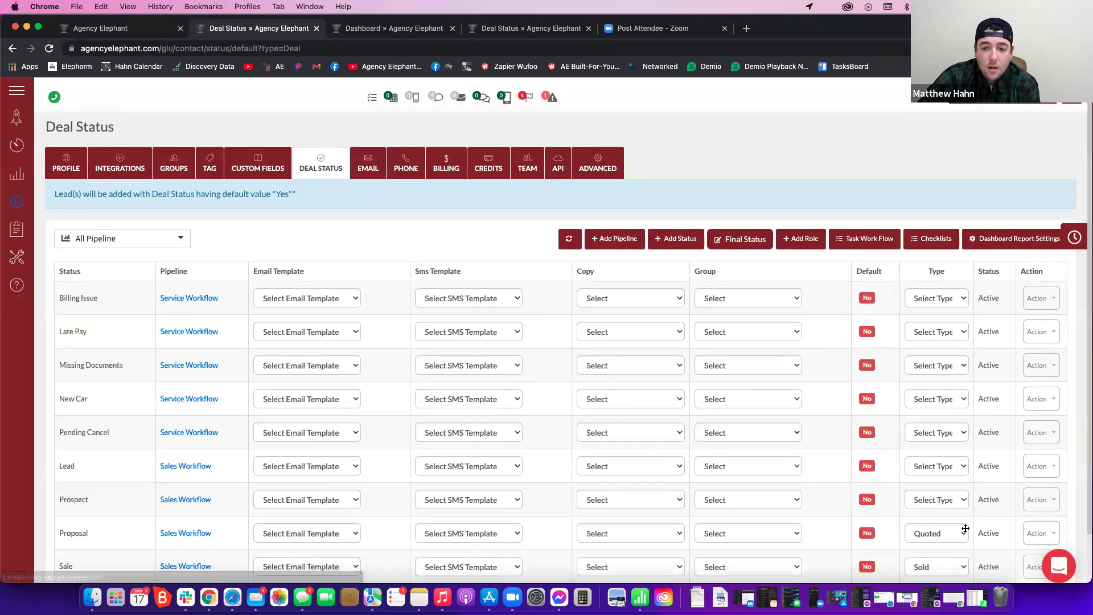
Set the type of the Sales Workflow's No Sale status to Not Sold and confirm the change.
left_click(933, 567)
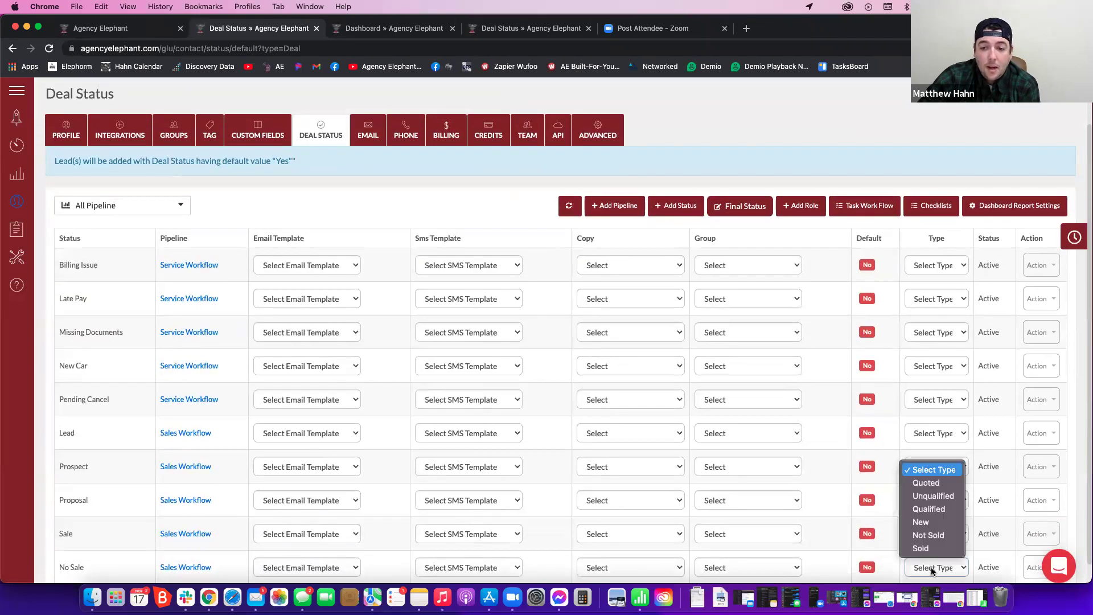
left_click(928, 535)
left_click(547, 390)
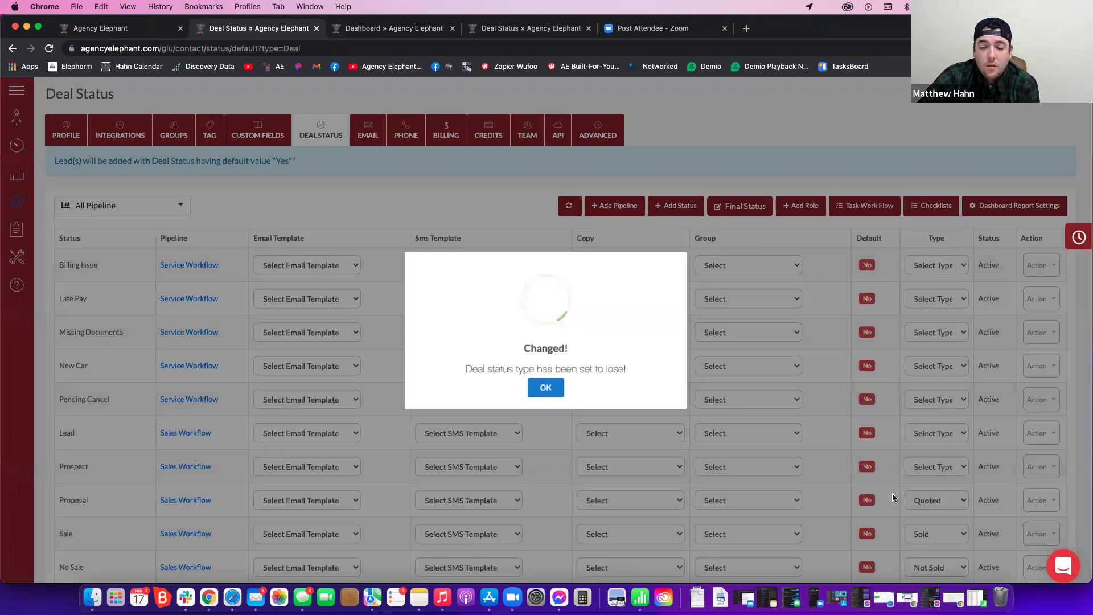
left_click(545, 388)
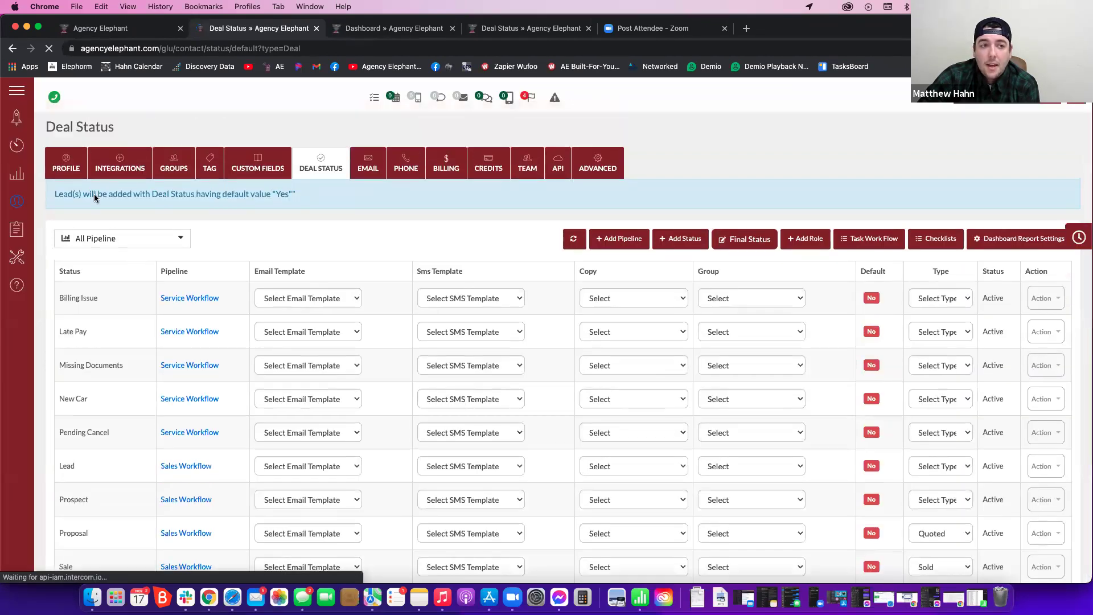
Return to the Sales Workflow board and move the $2500 lead from Sale to Proposal.
left_click(110, 29)
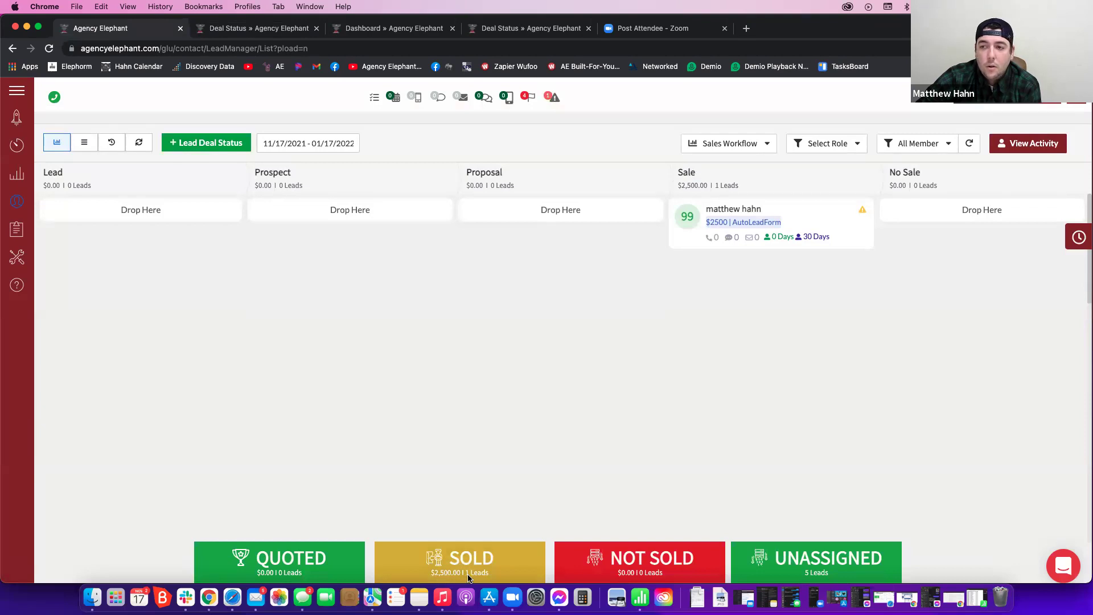
left_click_drag(744, 207, 524, 200)
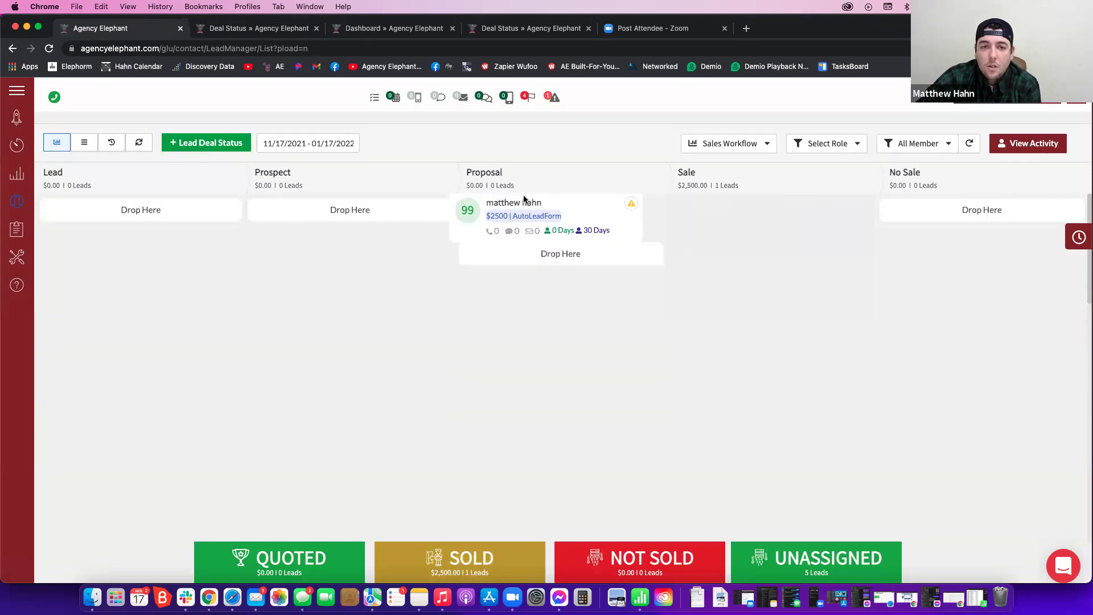
left_click(346, 443)
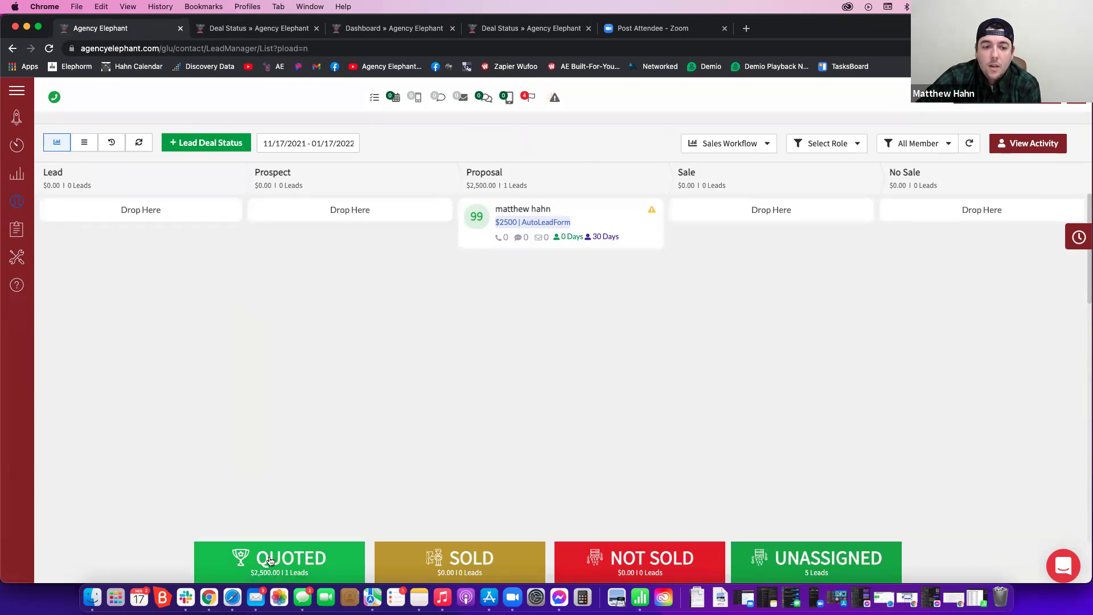
Filter the Sales Workflow board to the date range 11/07/2021 - 11/13/2021.
left_click(313, 143)
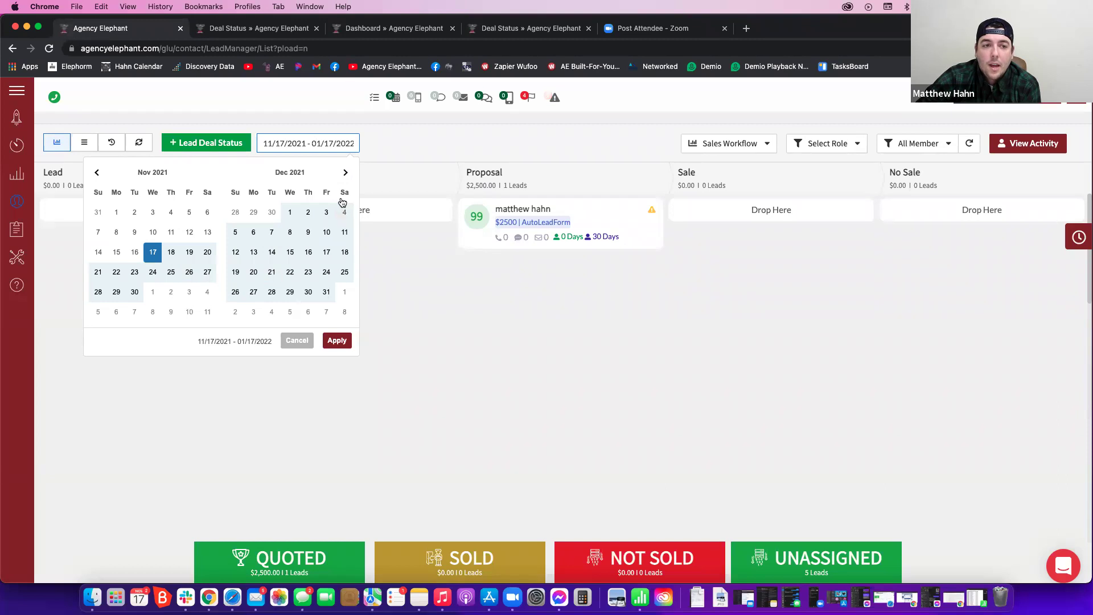
left_click(98, 232)
left_click(208, 232)
left_click(337, 340)
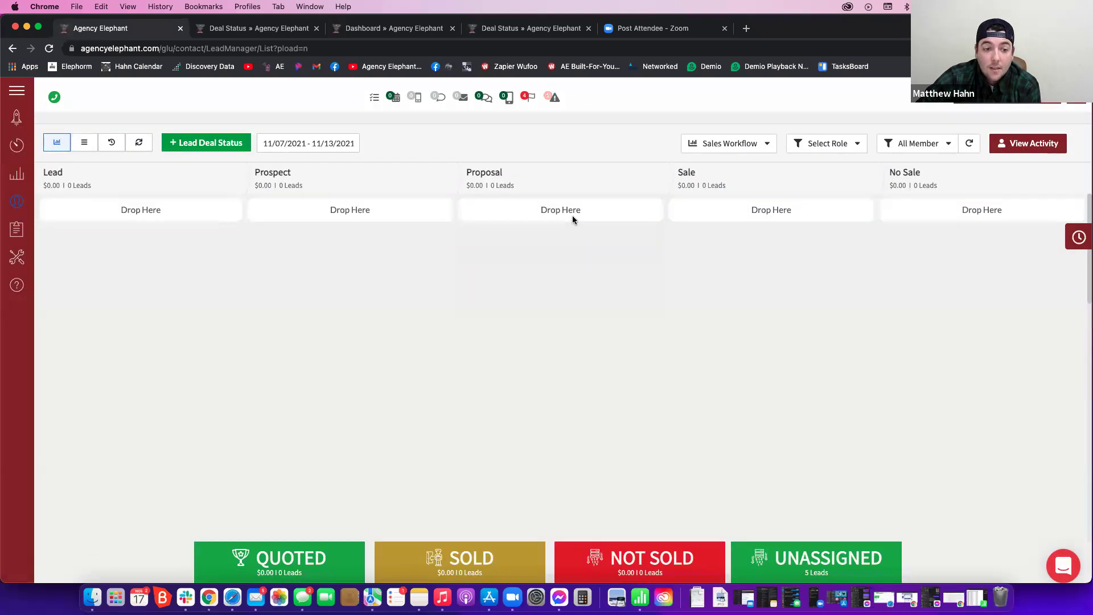
left_click(343, 147)
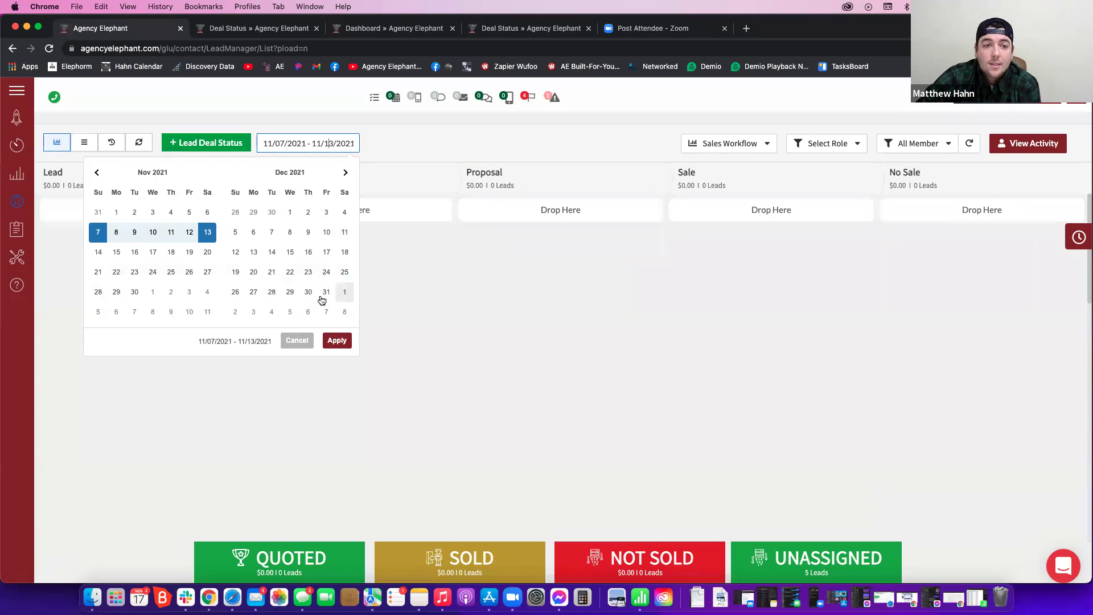
left_click(152, 252)
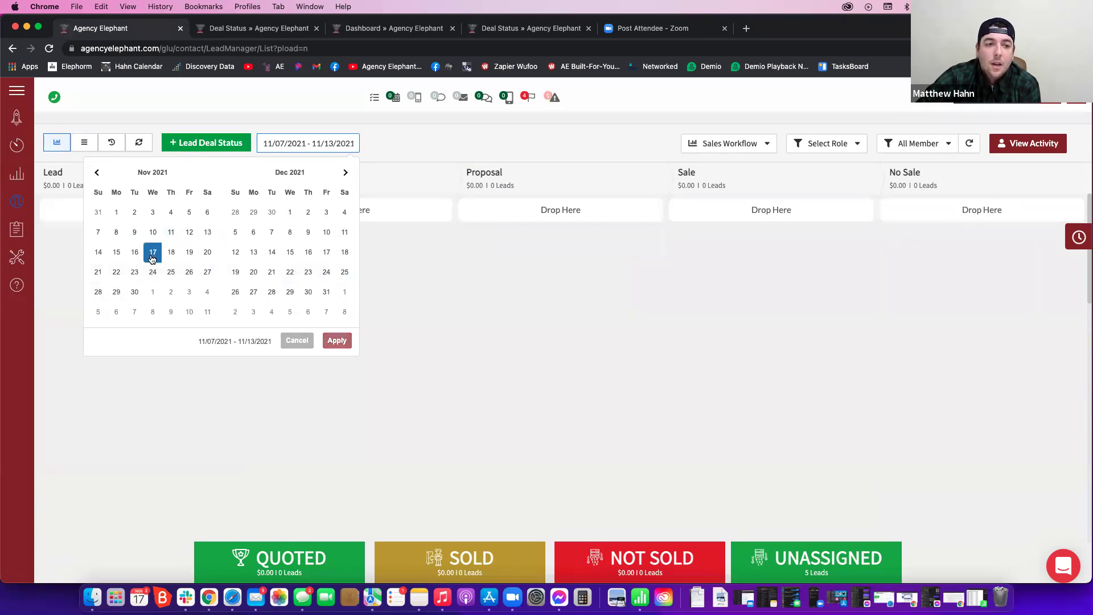
left_click(326, 292)
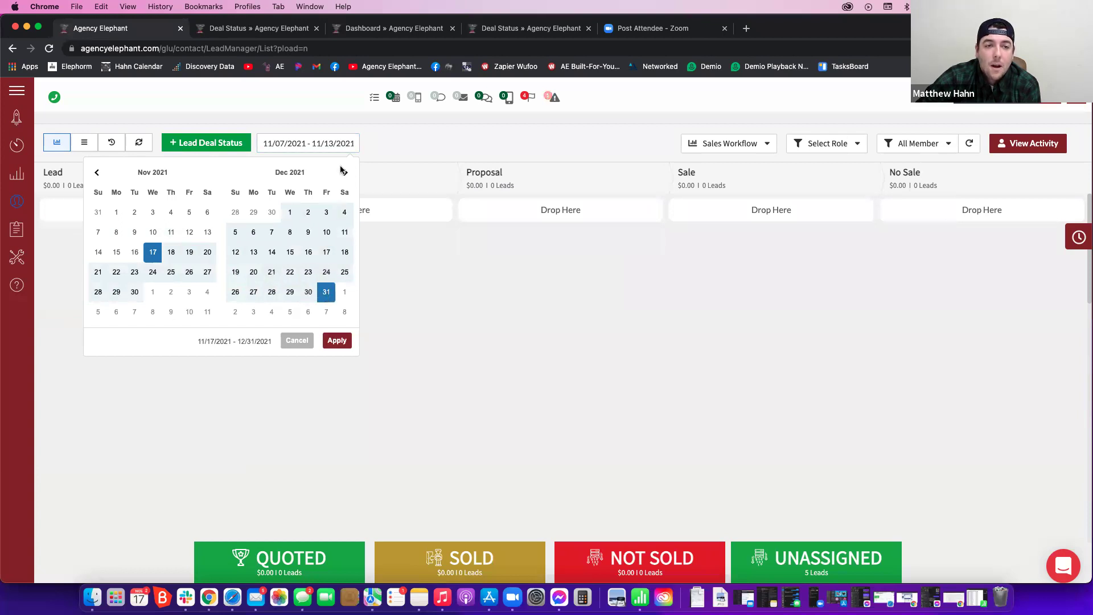
Show the Sales Workflow's monthly forecast view for the date range 11/01/2021 - 04/30/2022.
left_click(113, 143)
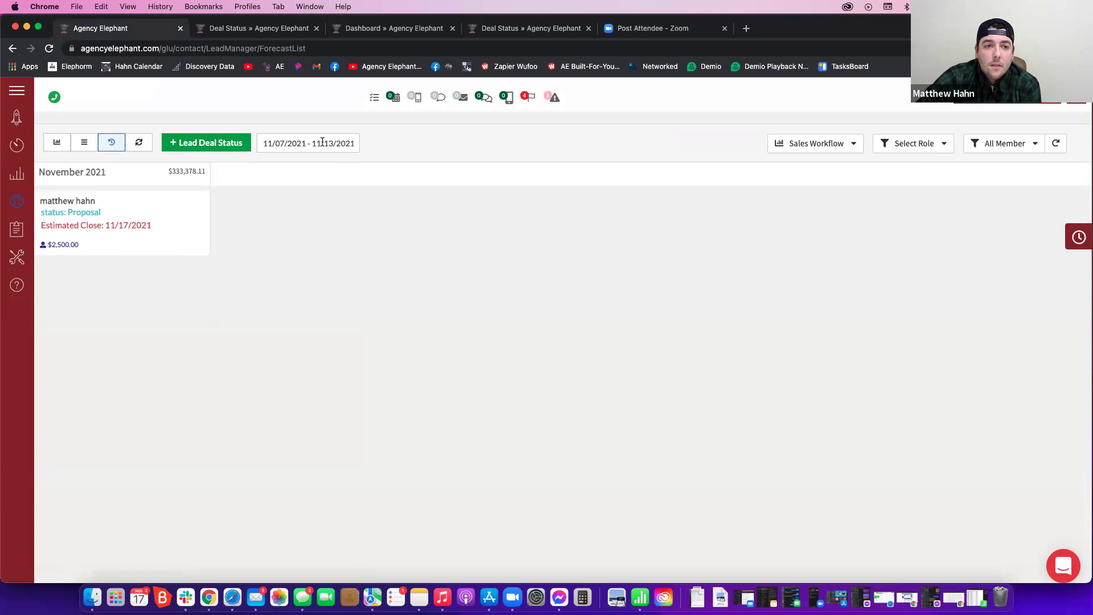
left_click(323, 142)
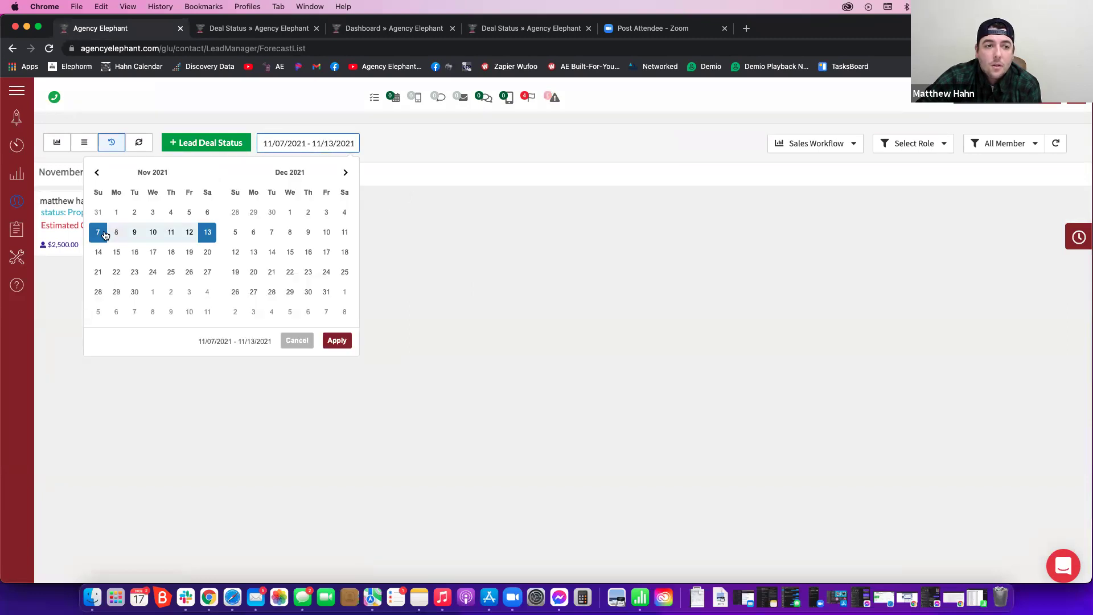
left_click(116, 212)
left_click(342, 176)
left_click(341, 176)
left_click(342, 176)
left_click(341, 176)
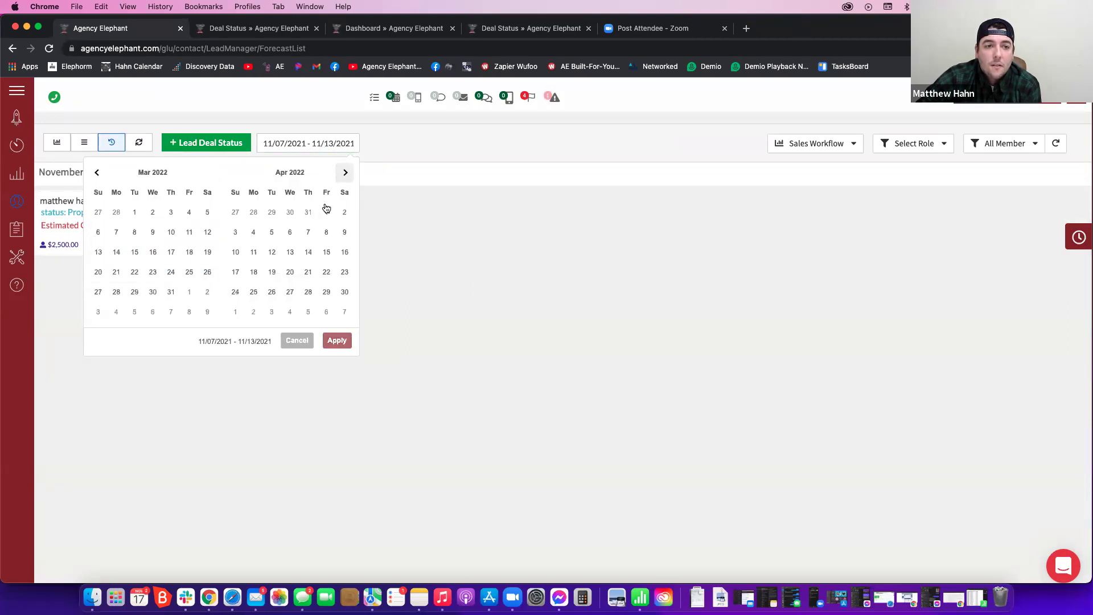
left_click(348, 295)
left_click(337, 341)
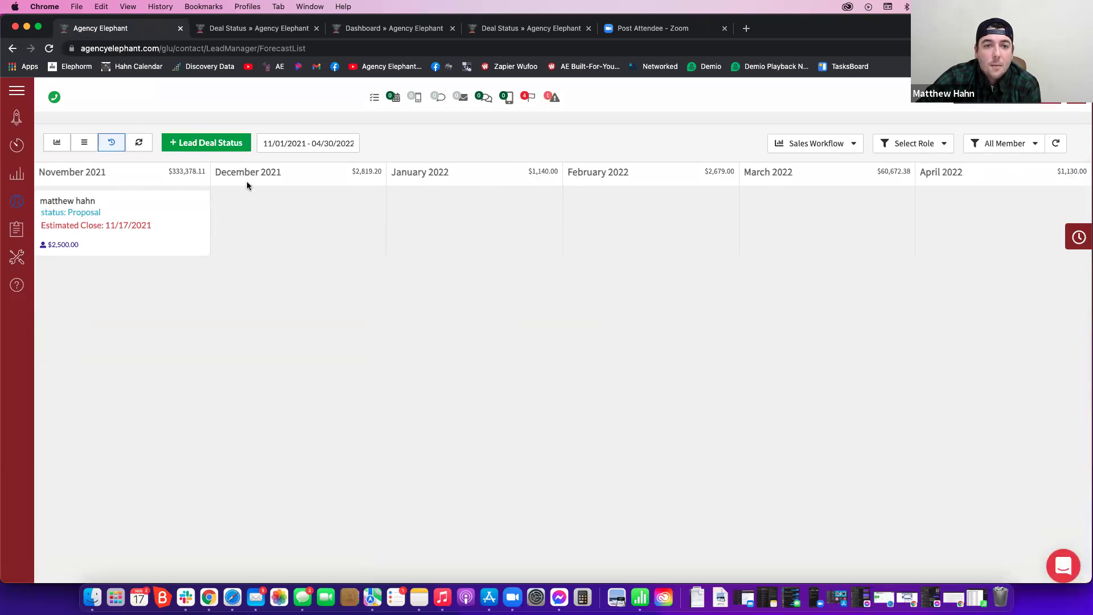
left_click(291, 145)
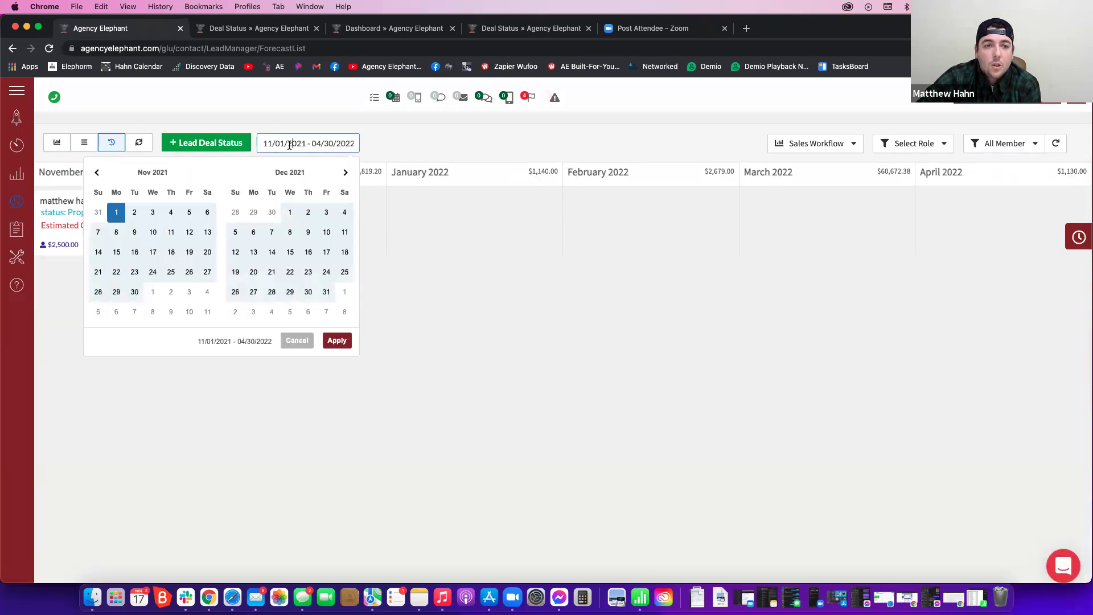
left_click(471, 150)
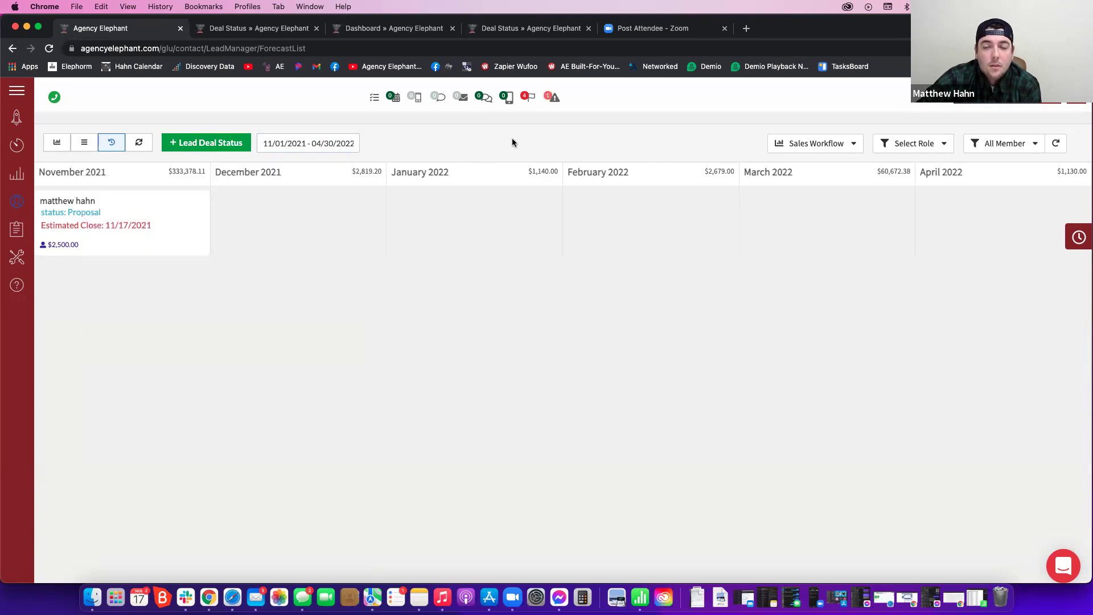
Open the agent dashboard and examine the opportunities closing this month.
left_click(24, 148)
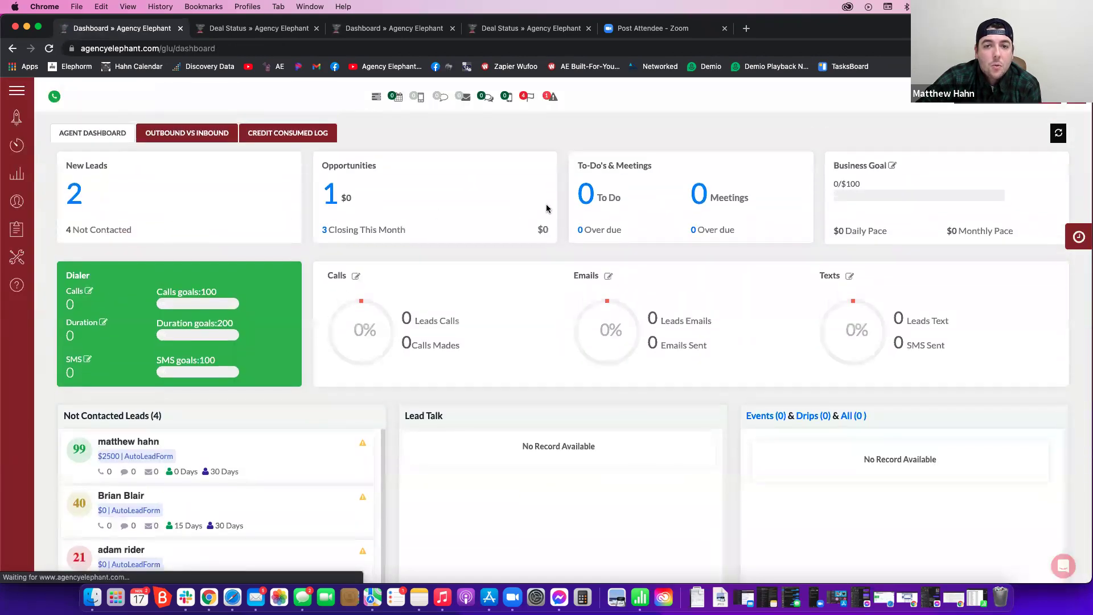
left_click_drag(316, 234, 394, 233)
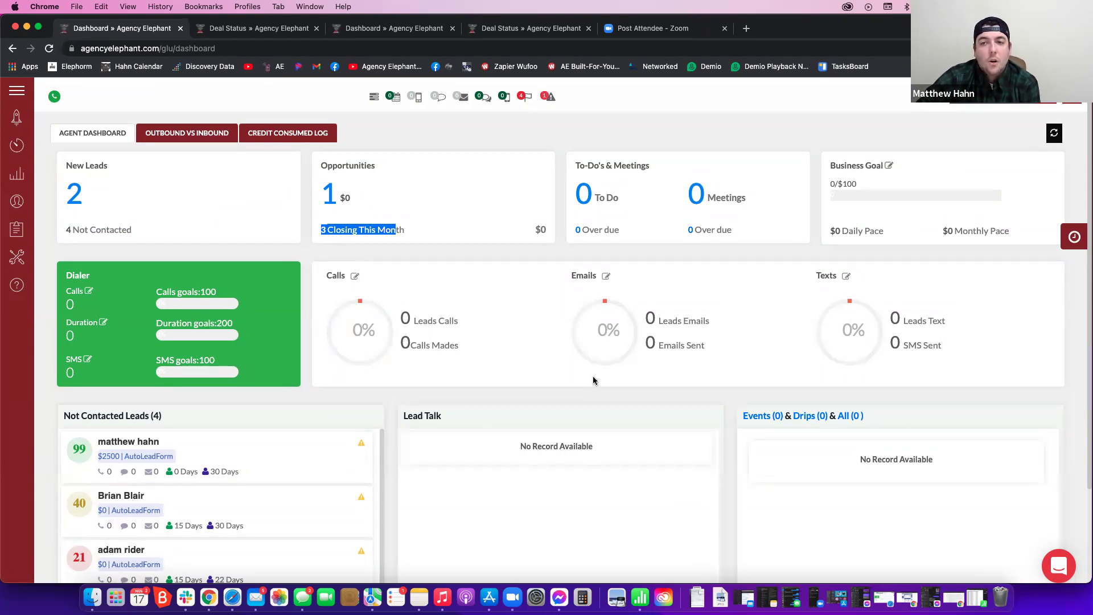
scroll(593, 380, "down", 1)
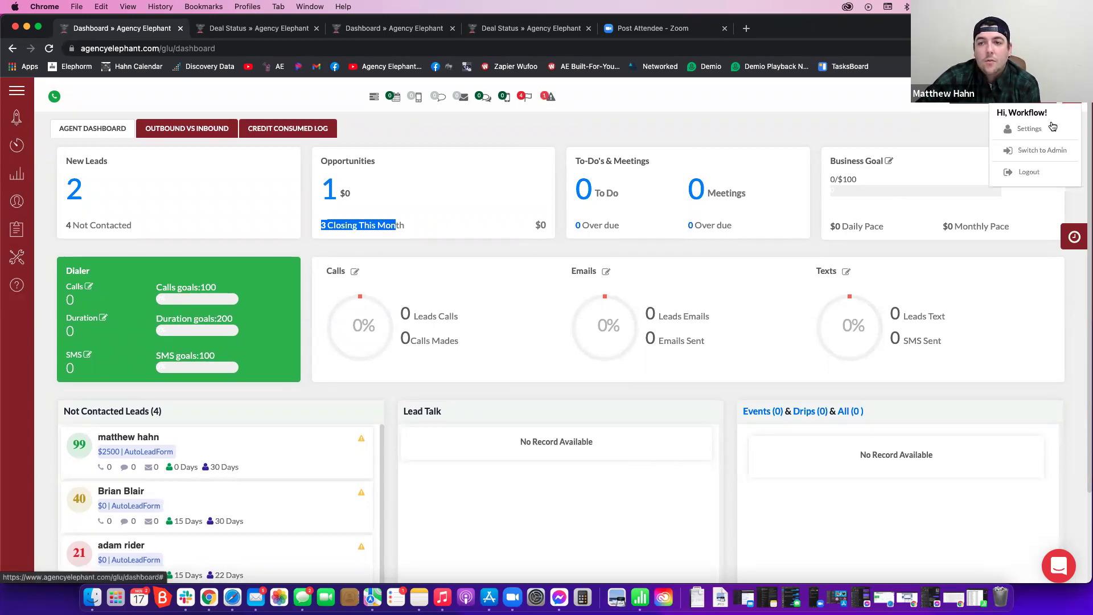
Refresh the agent dashboard's figures, reload the page, and refresh the figures again.
left_click(1037, 131)
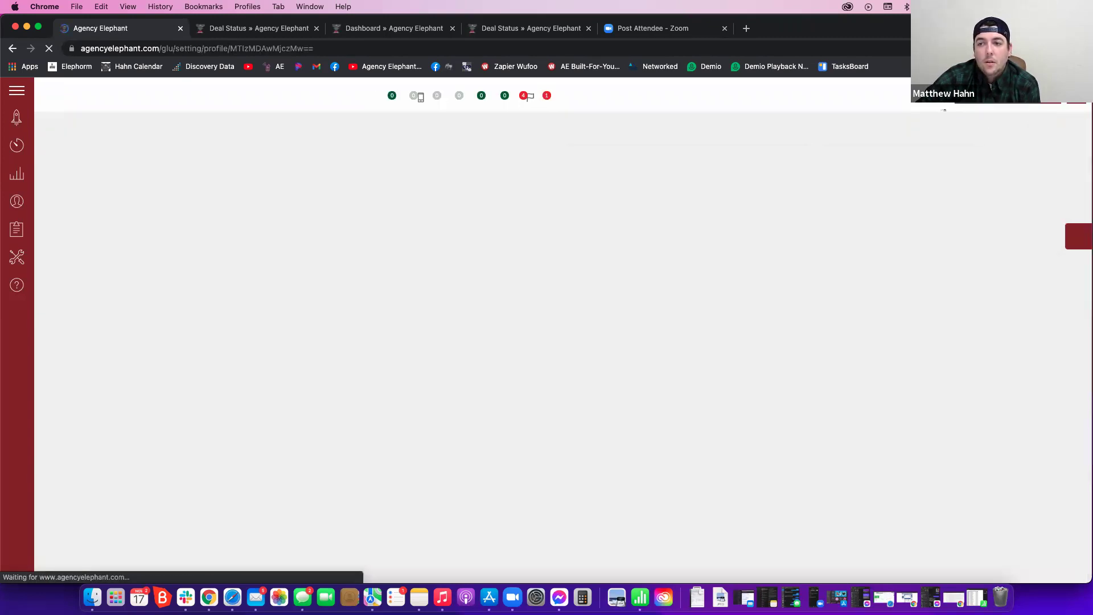
left_click(10, 146)
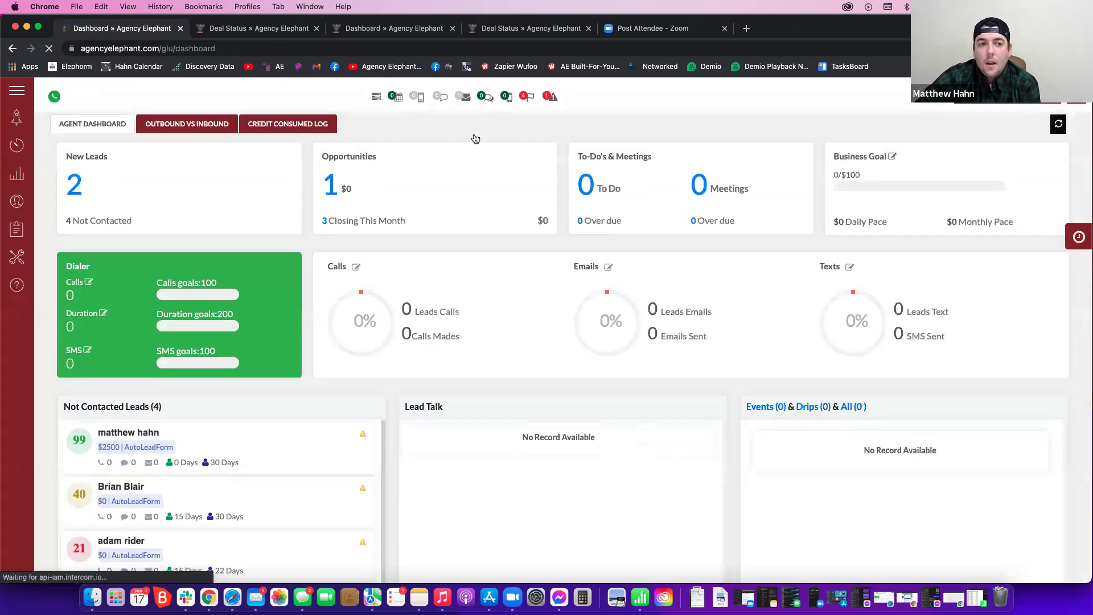
left_click(1055, 134)
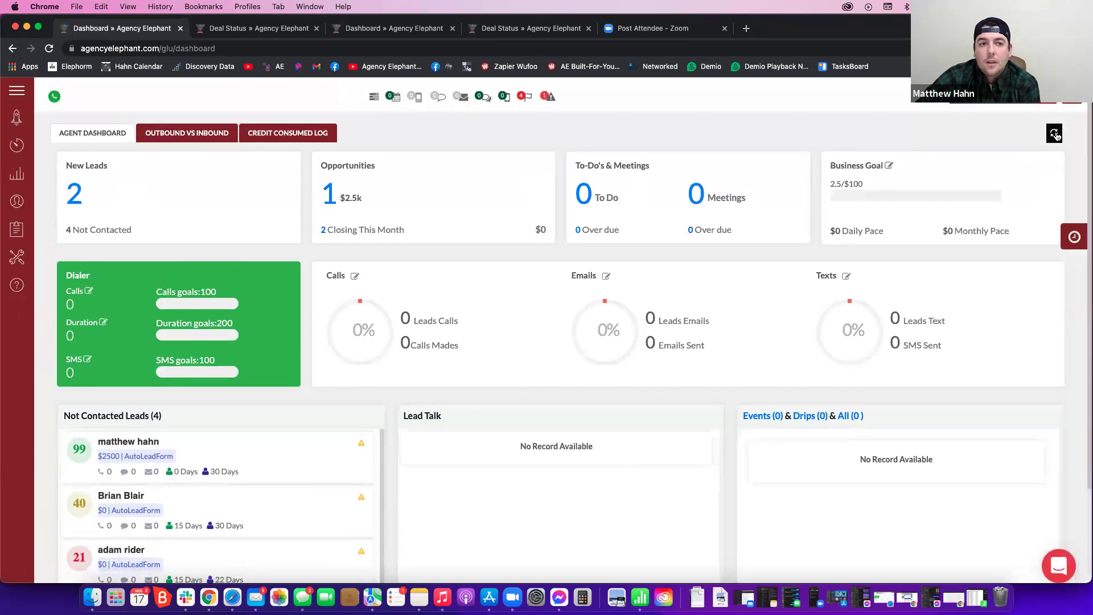
left_click(49, 48)
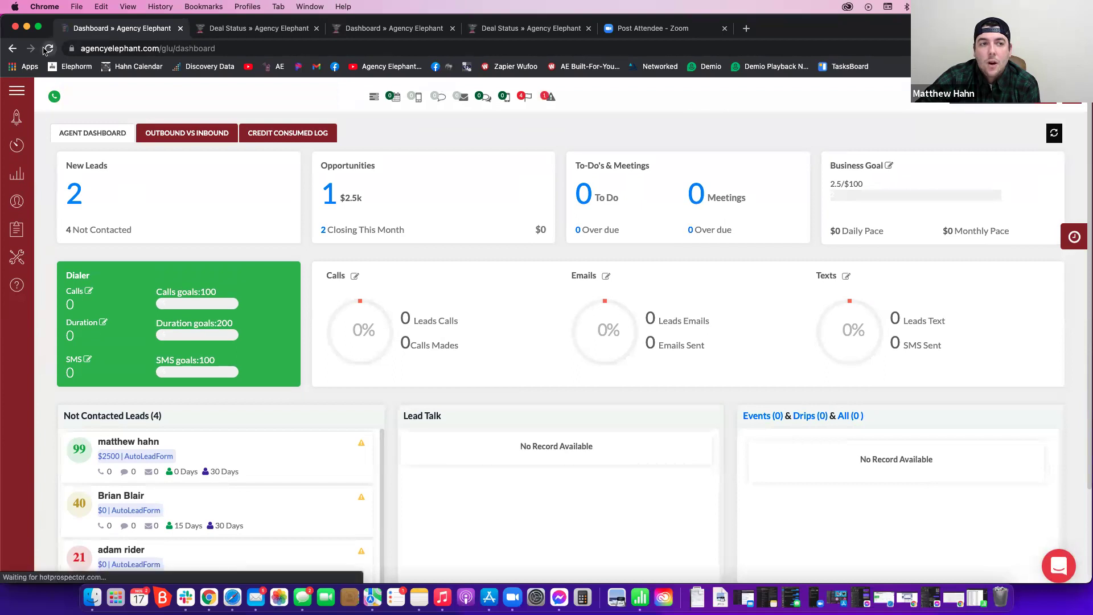
left_click(1055, 140)
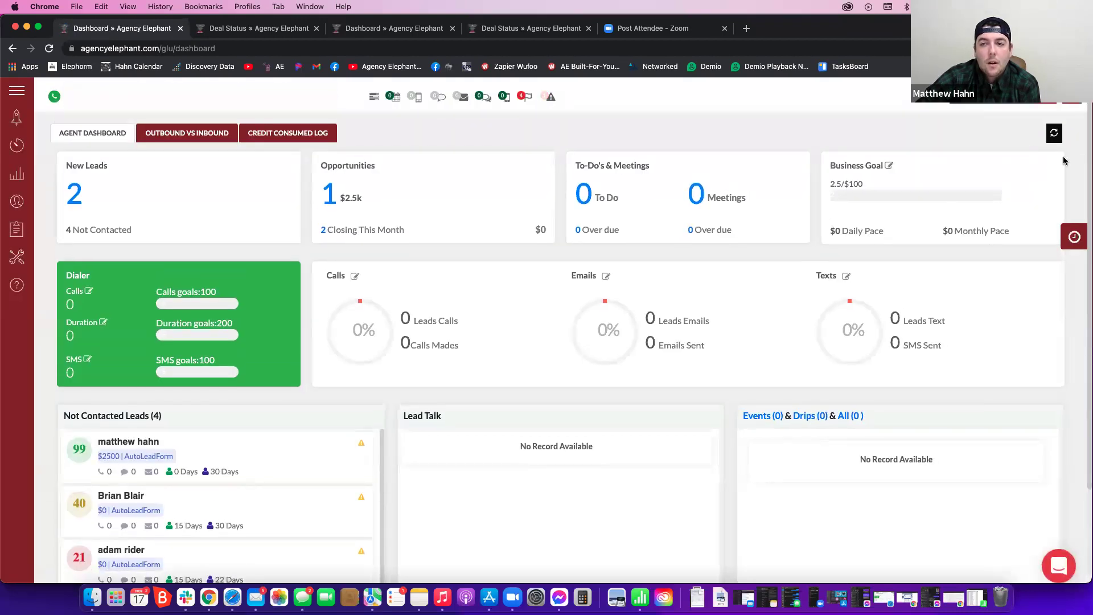
Open the account settings and show the Deal Status list for all pipelines.
left_click(1065, 101)
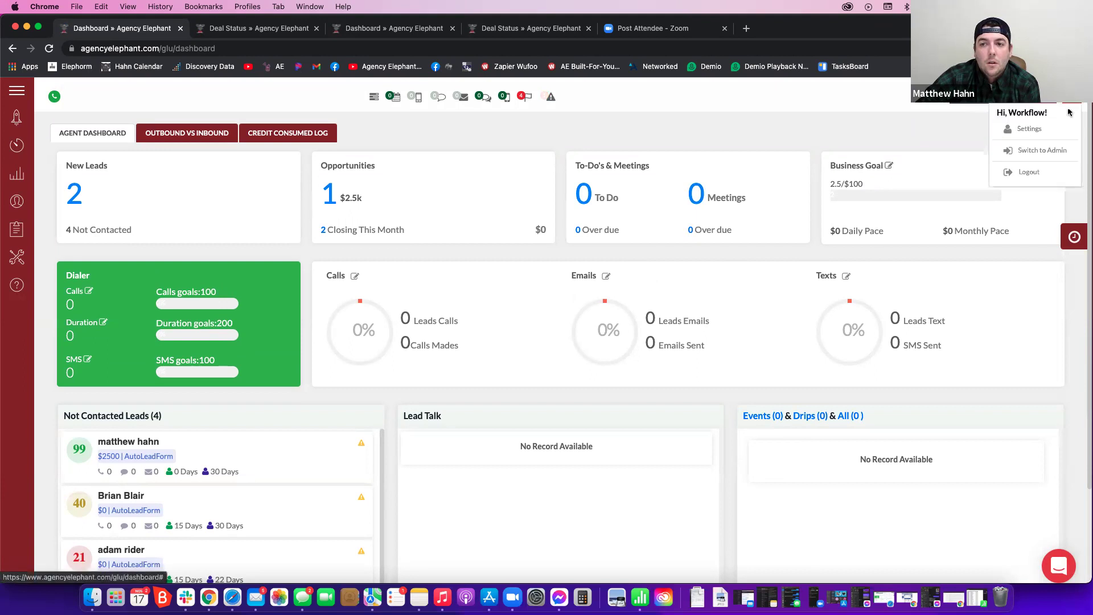
left_click(1037, 131)
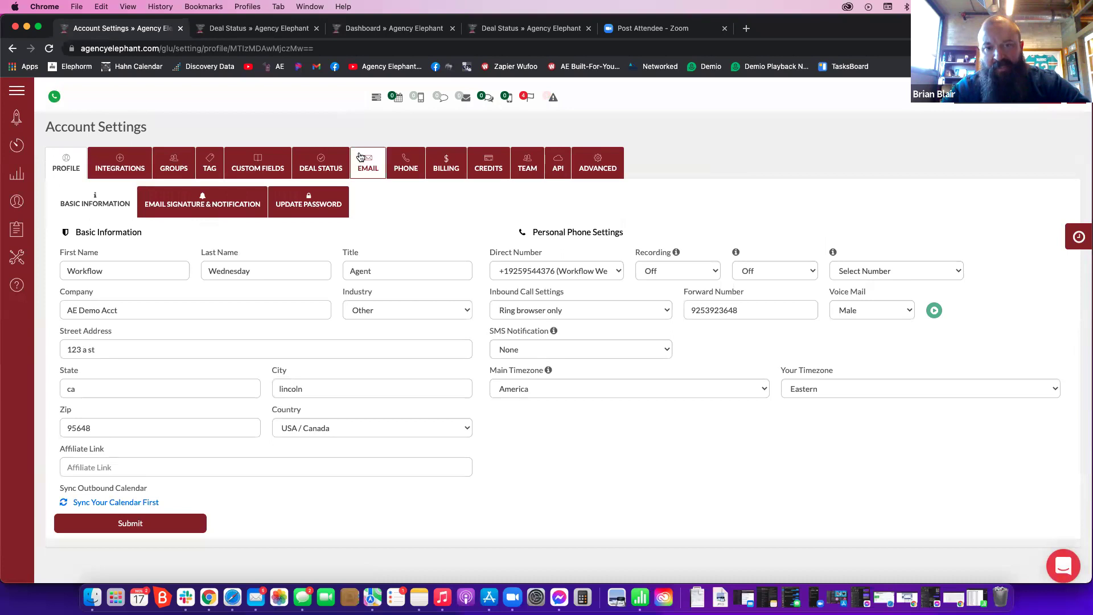
left_click(318, 166)
scroll(322, 171, "down", 2)
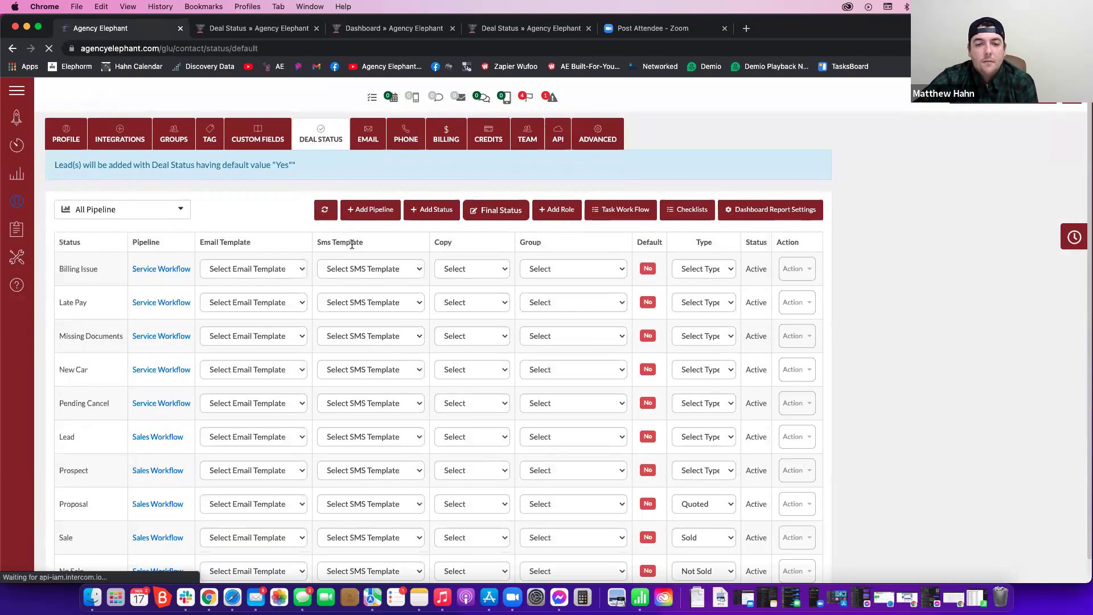
Set the Sales Workflow's Prospect status type to Qualified and confirm the change.
scroll(521, 330, "down", 2)
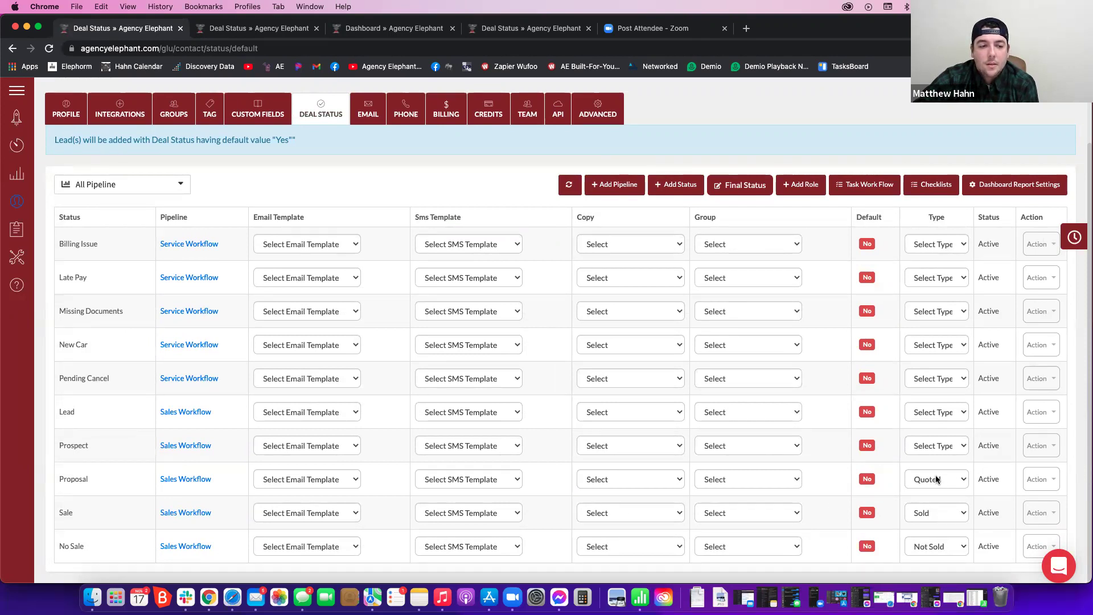
left_click(965, 446)
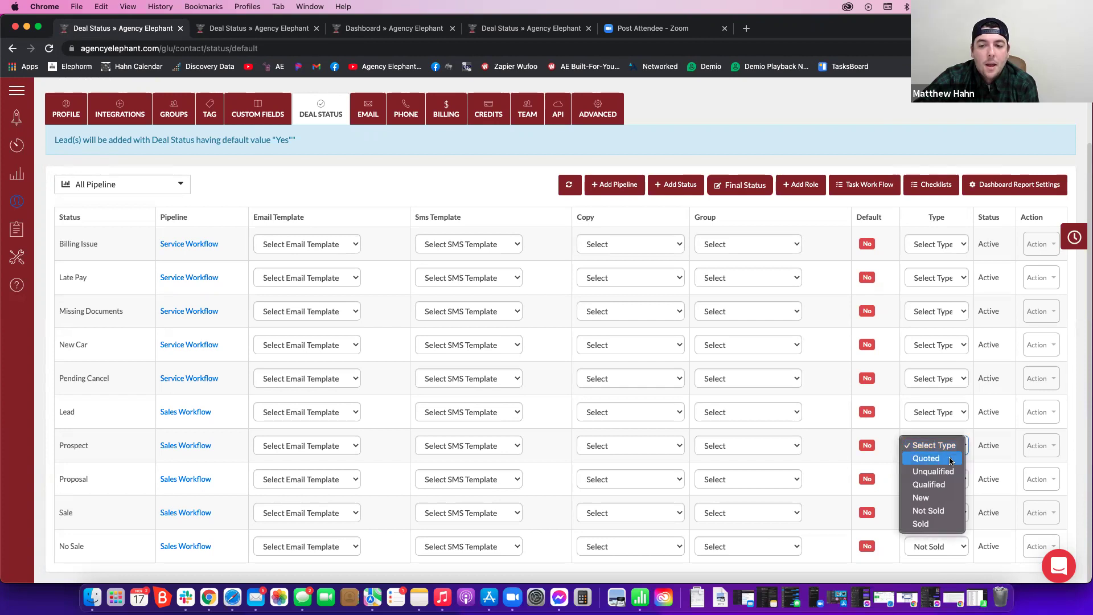
left_click(940, 485)
left_click(516, 390)
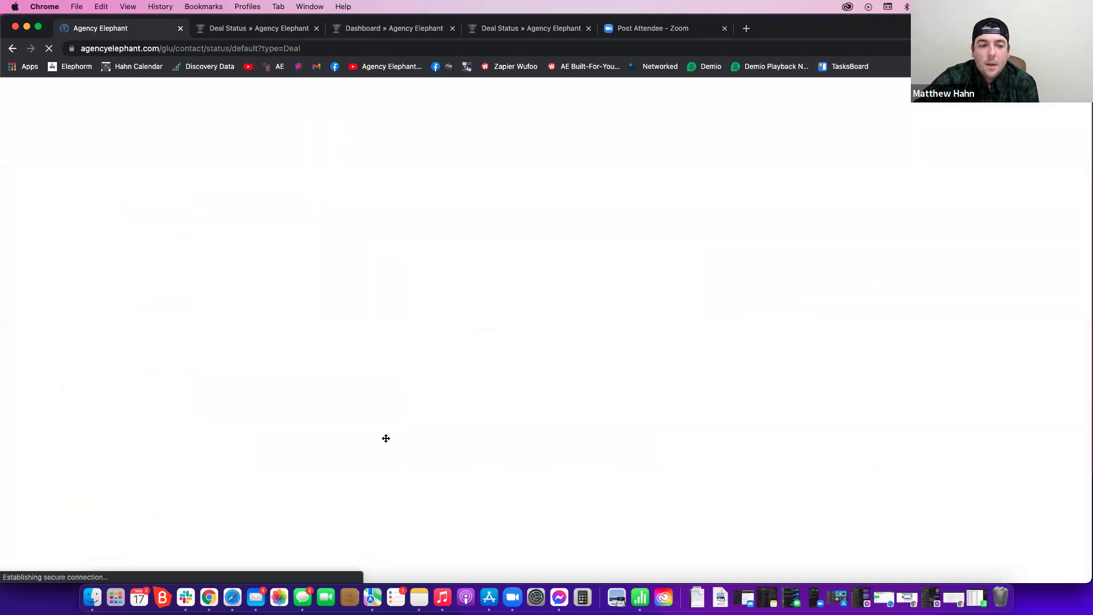
Set the Sales Workflow's Lead status type to Unqualified and confirm the change.
left_click(941, 465)
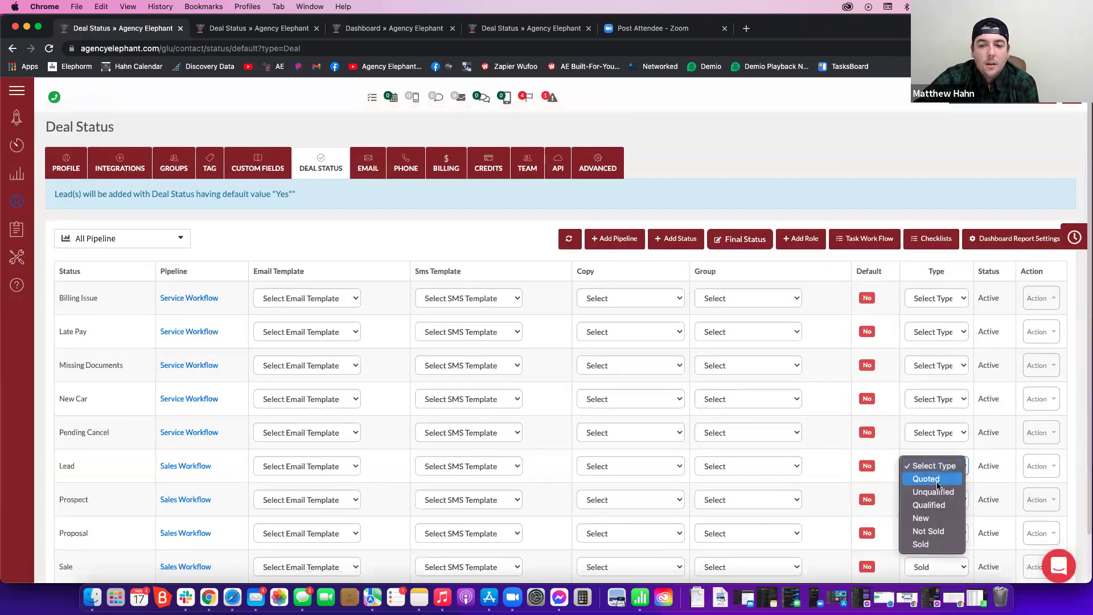
left_click(934, 492)
left_click(508, 397)
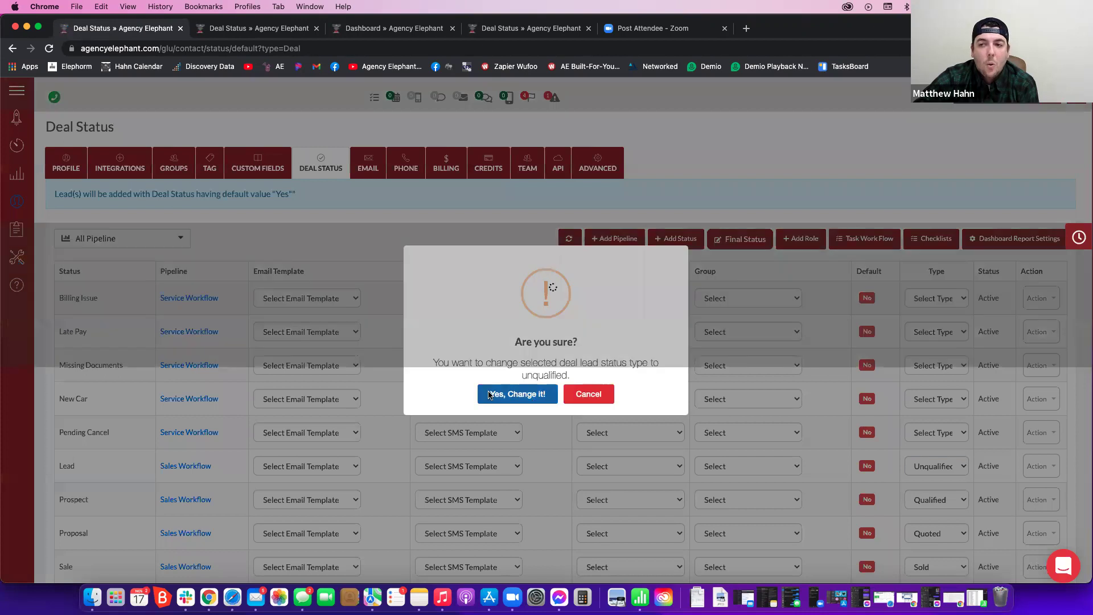
left_click(552, 388)
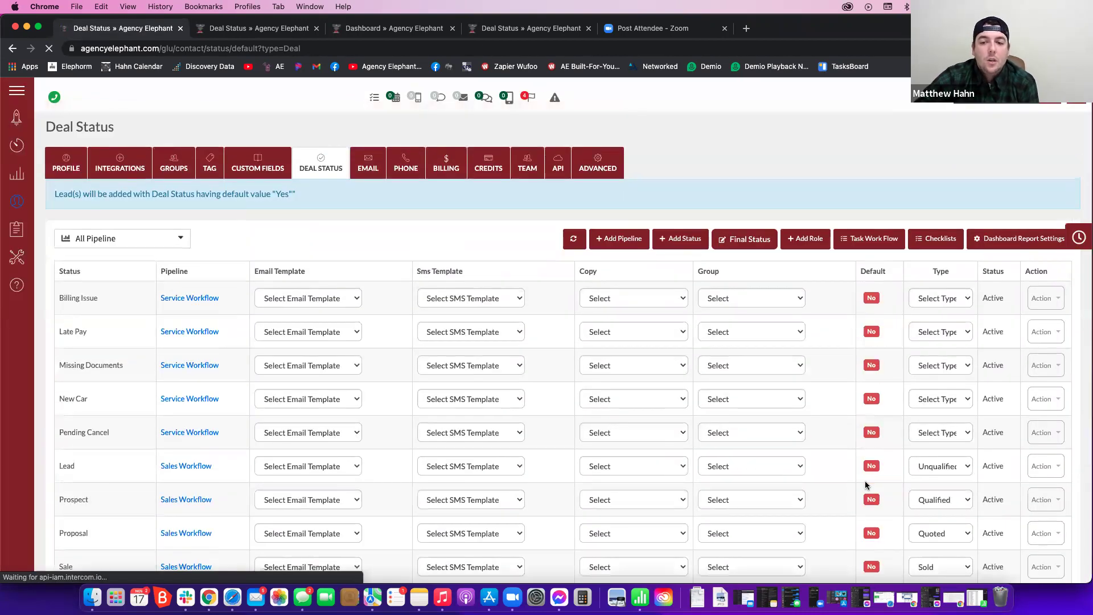
Open the lead list and filter it by the Pending Cancel status, followed by the Proposal status.
left_click(19, 203)
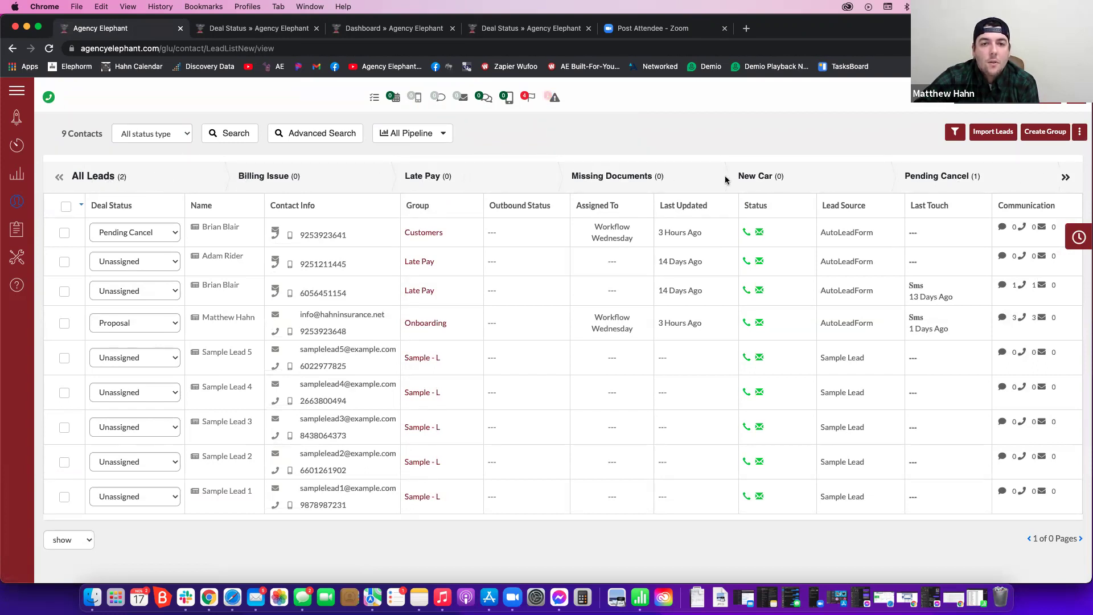
left_click(937, 178)
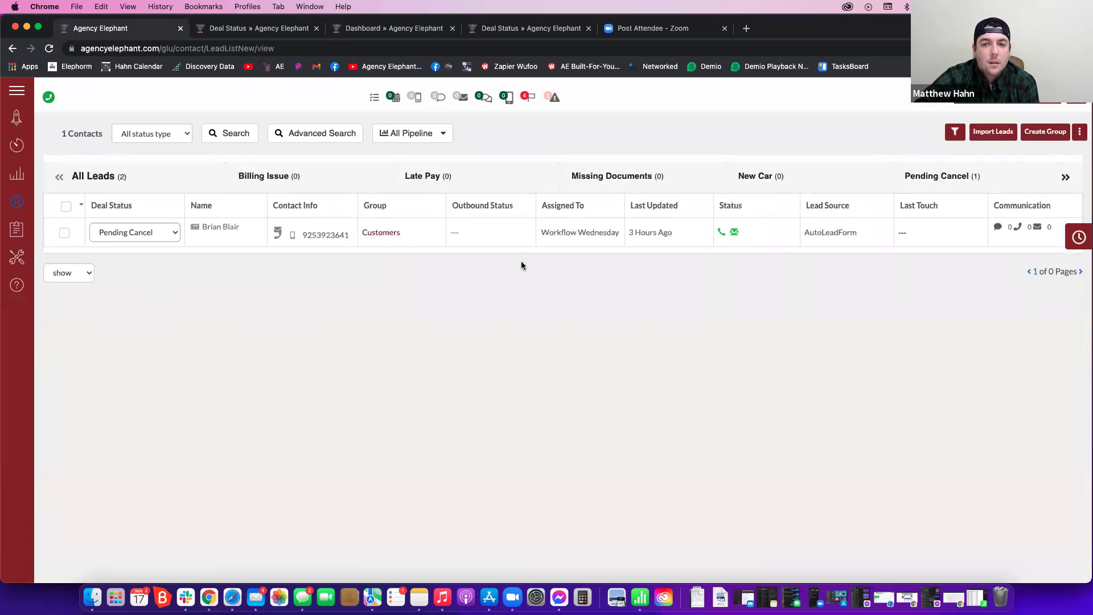
left_click(1066, 178)
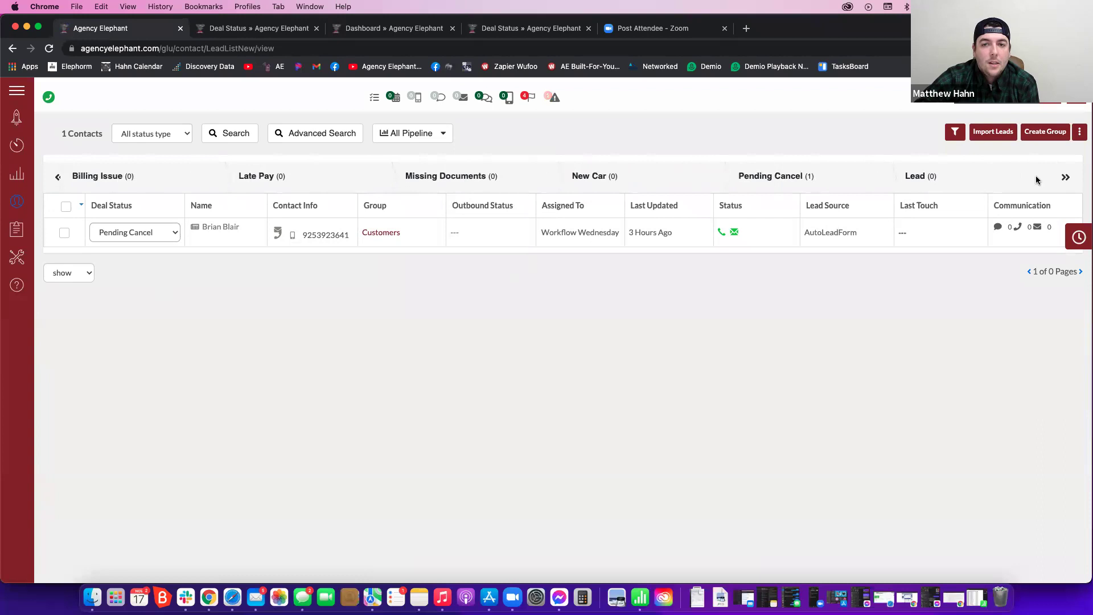
left_click(1068, 181)
left_click(1069, 181)
left_click(1068, 181)
left_click(1068, 181)
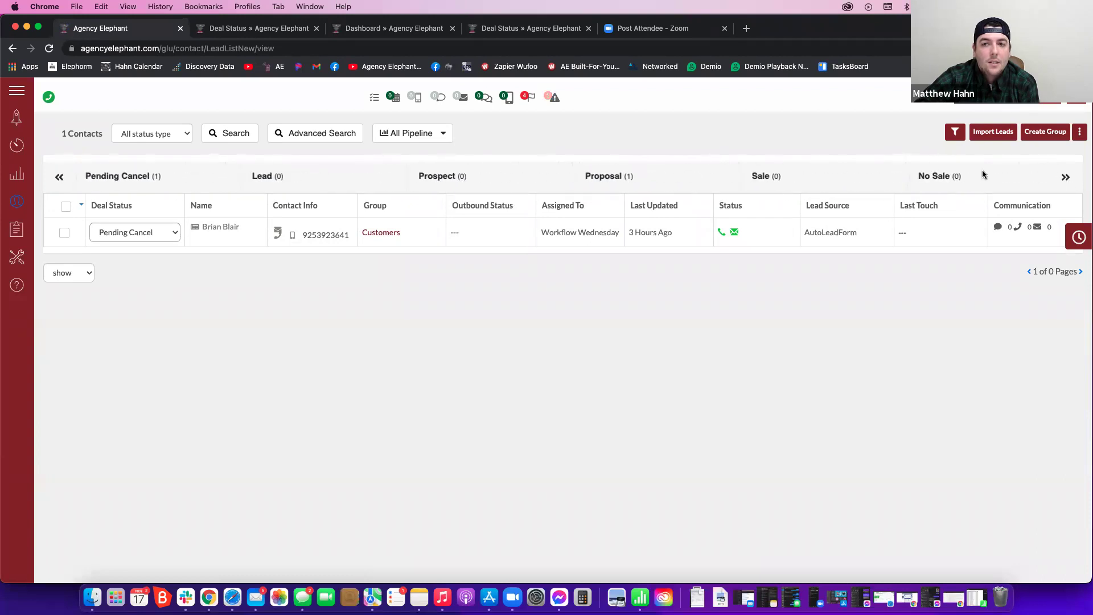
left_click(607, 175)
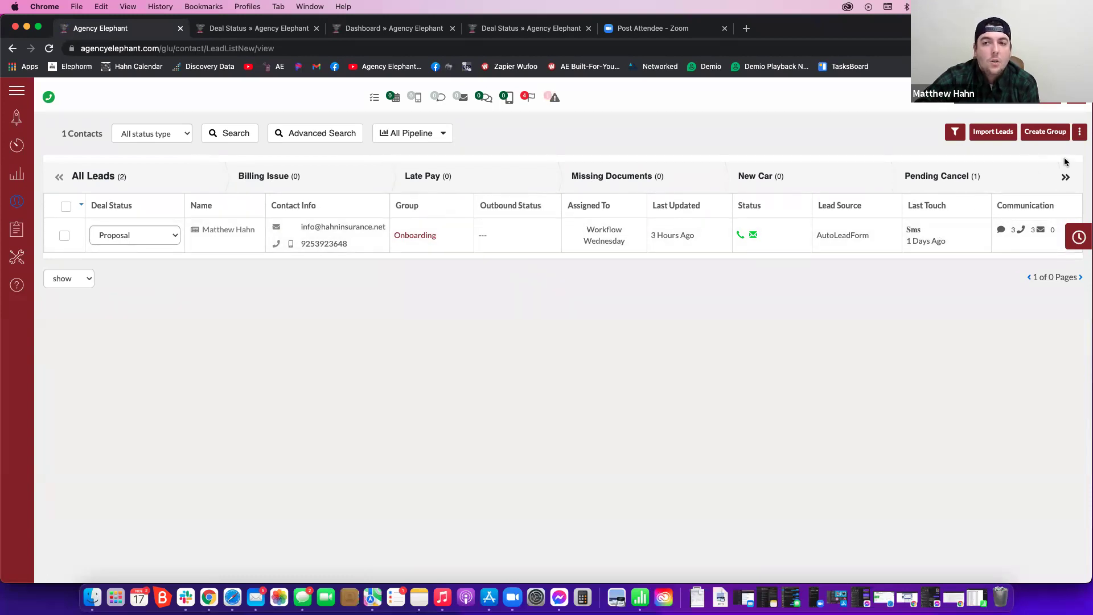
Open the lead list's column settings and hide the Assigned To and Lead Source columns.
left_click(956, 141)
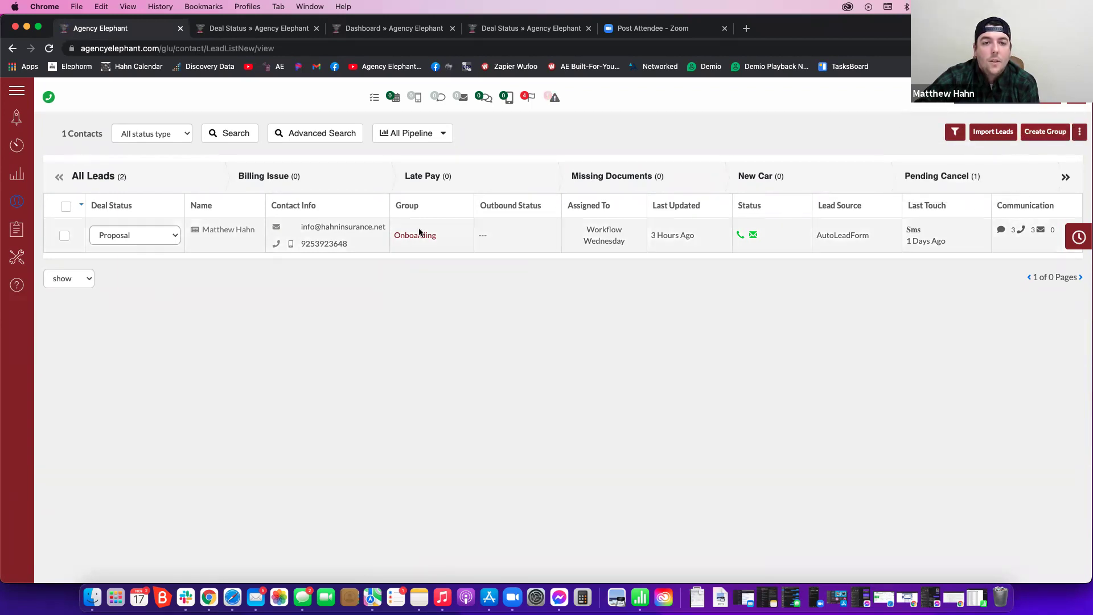
left_click(1077, 134)
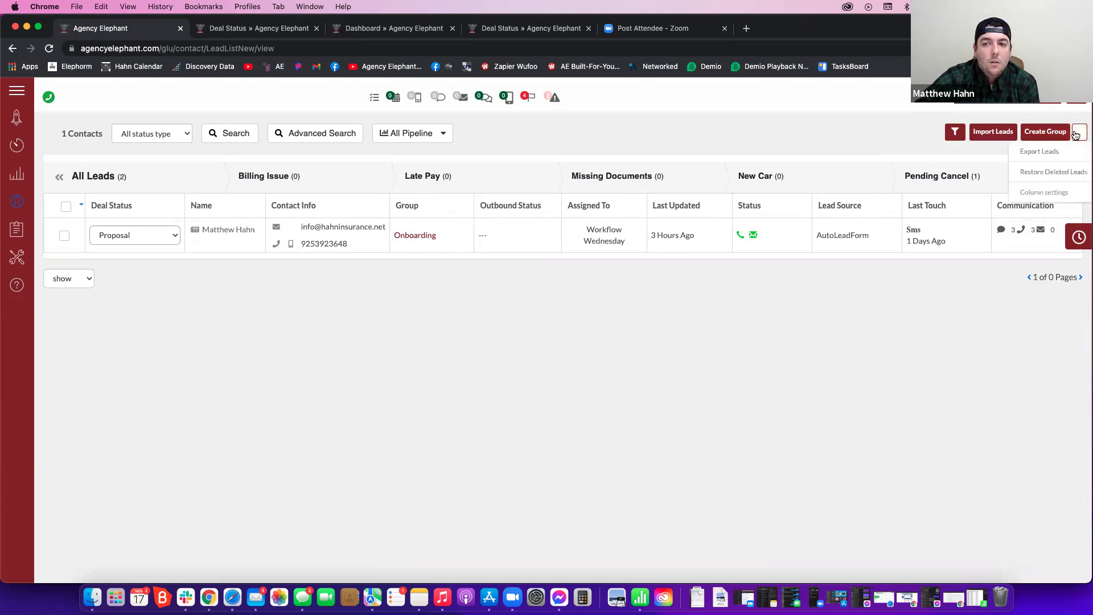
left_click(1045, 192)
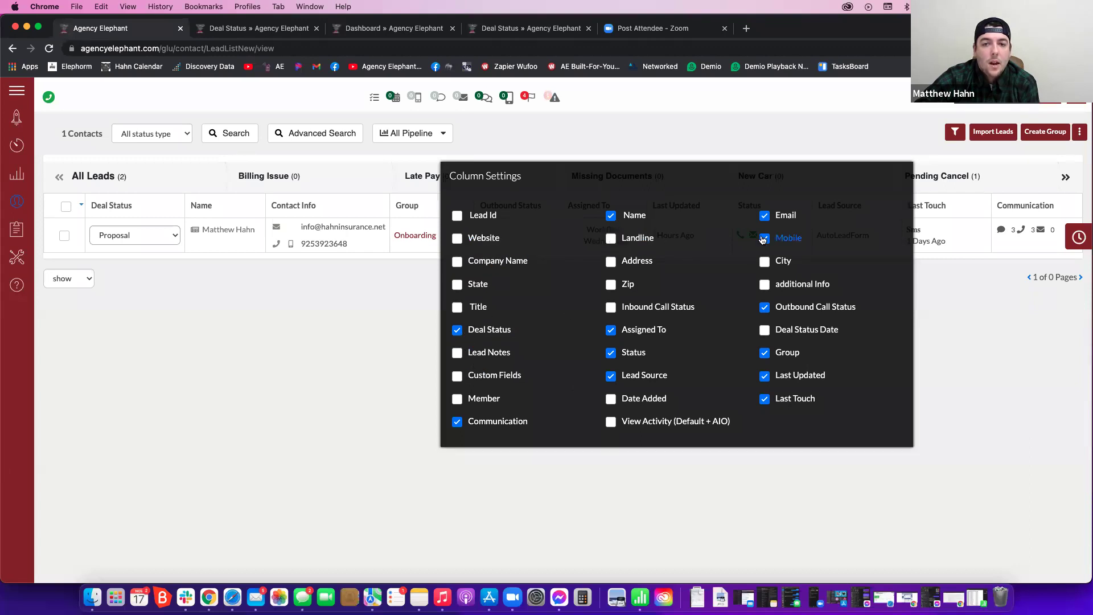
left_click(643, 329)
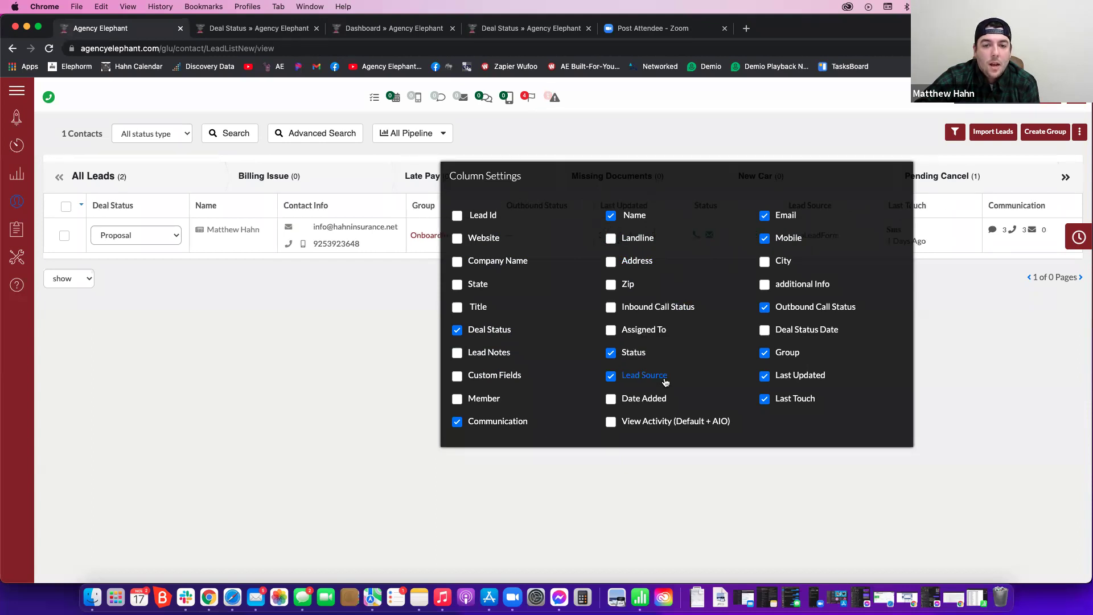
left_click(641, 380)
Toggle the Last Updated, Last Touch, Communication and Name columns off and back on.
left_click(783, 379)
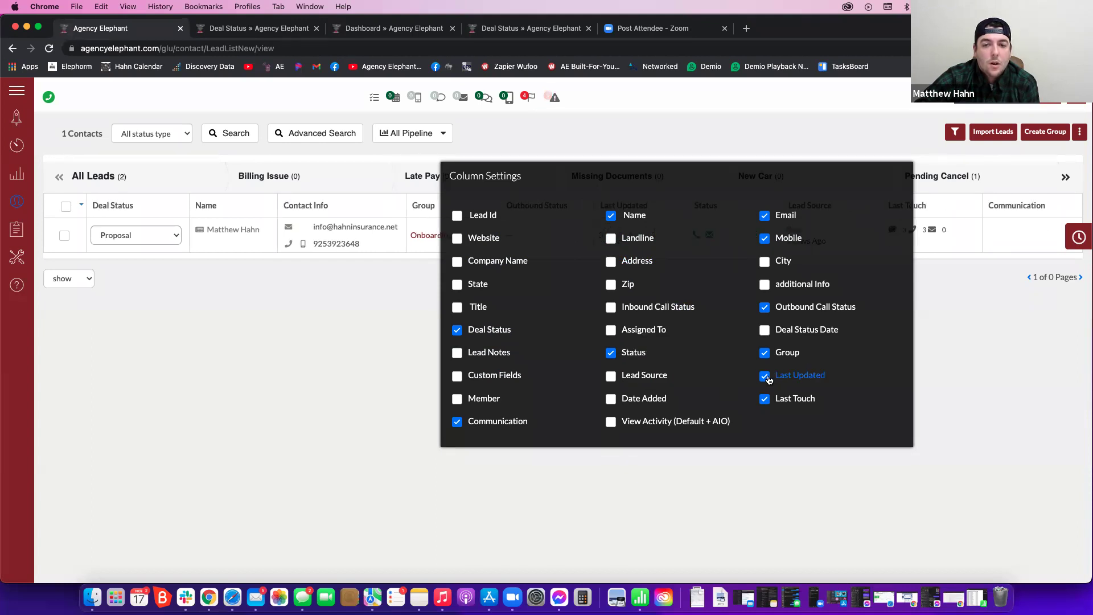
left_click(766, 377)
double_click(784, 398)
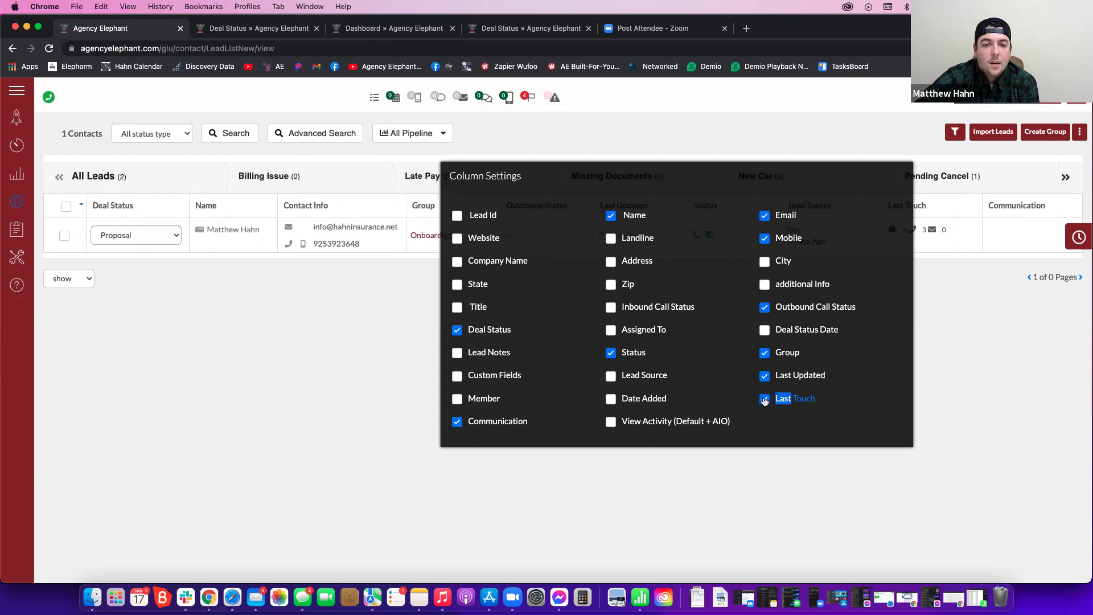
double_click(508, 427)
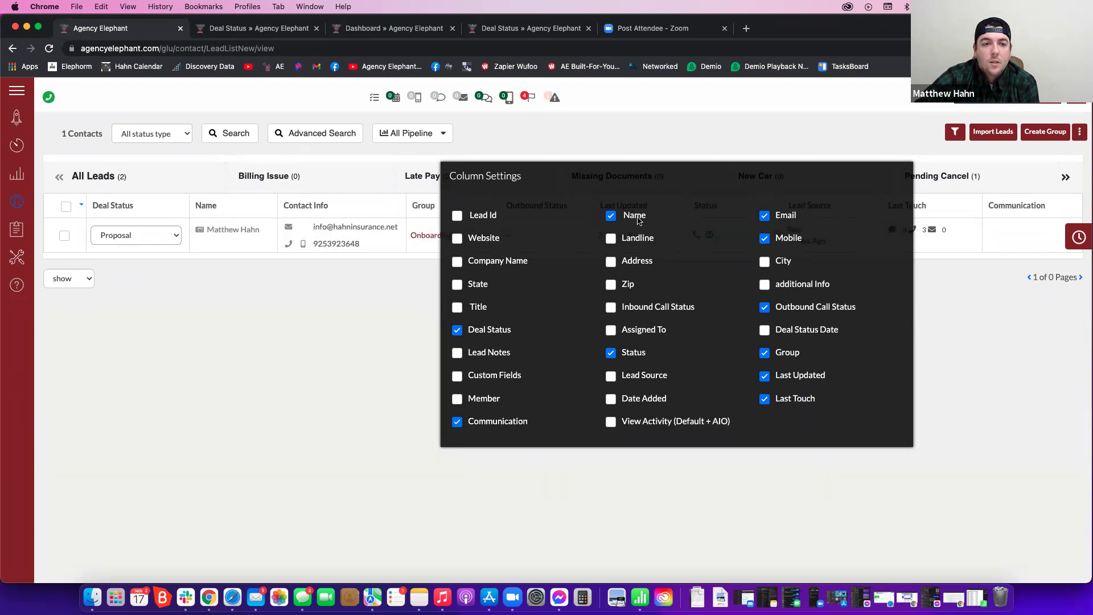
left_click(611, 215)
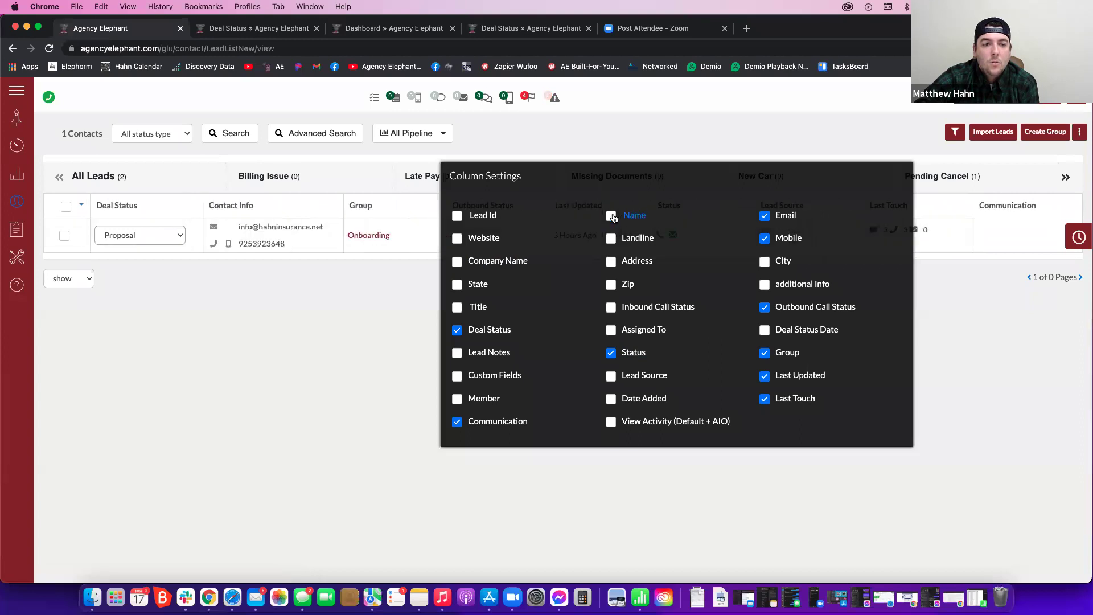
left_click(611, 216)
Hide the Deal Status column in the lead list and close the column settings.
left_click(458, 330)
left_click(326, 324)
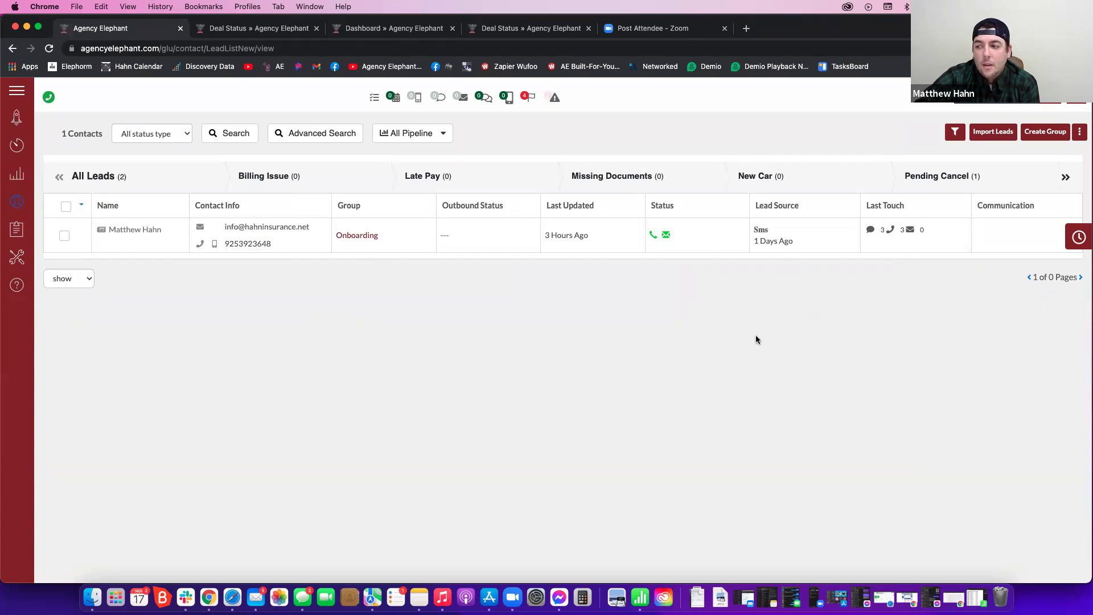
Open the Deal Status list in the account settings and examine the types assigned to the statuses.
left_click(1076, 96)
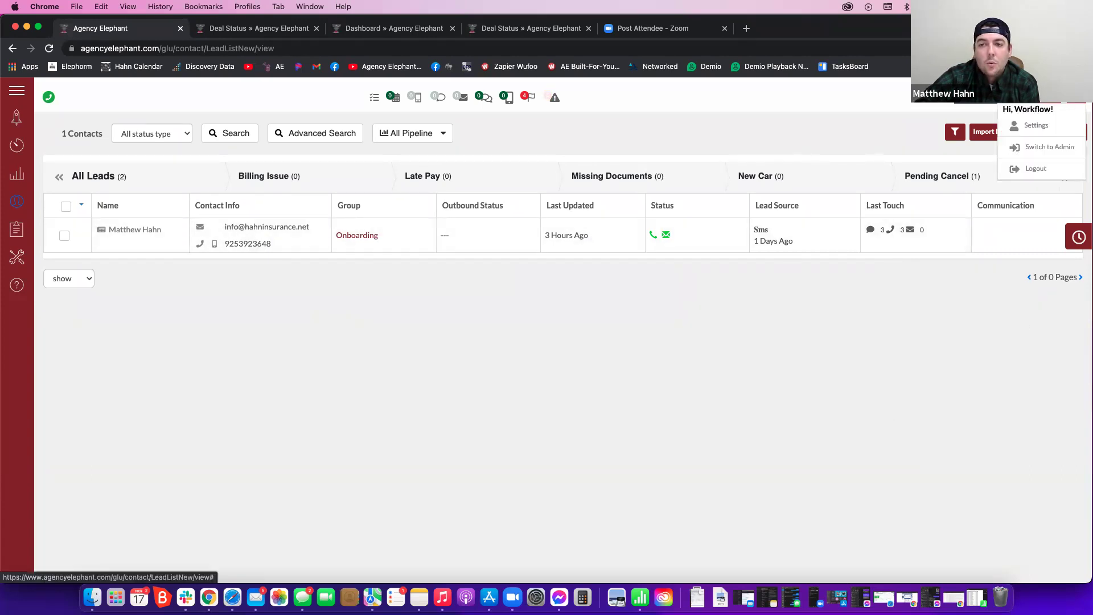
left_click(1032, 131)
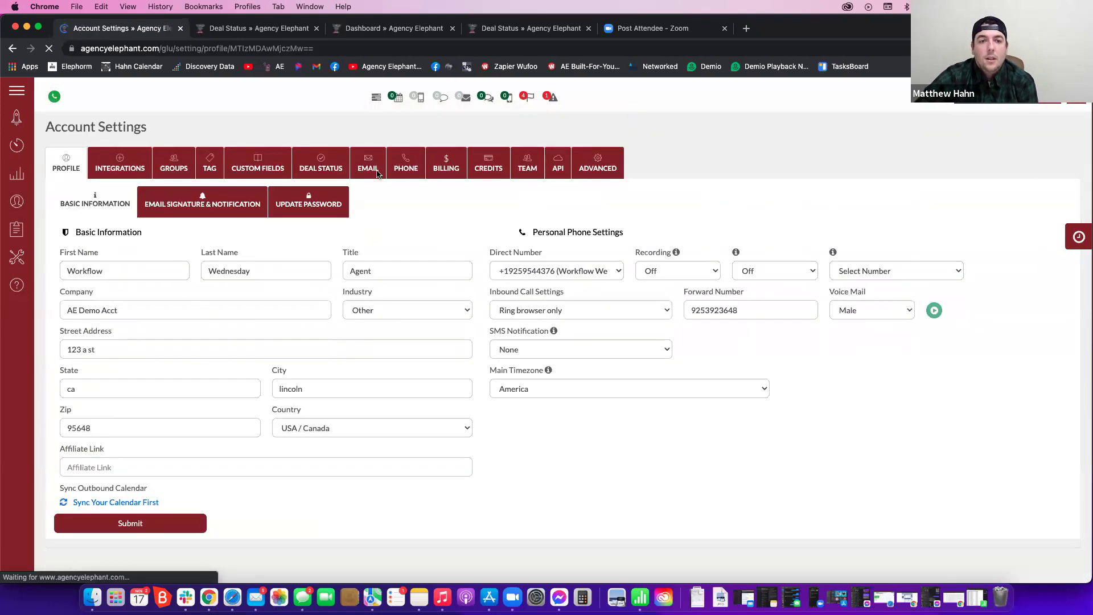
left_click(313, 166)
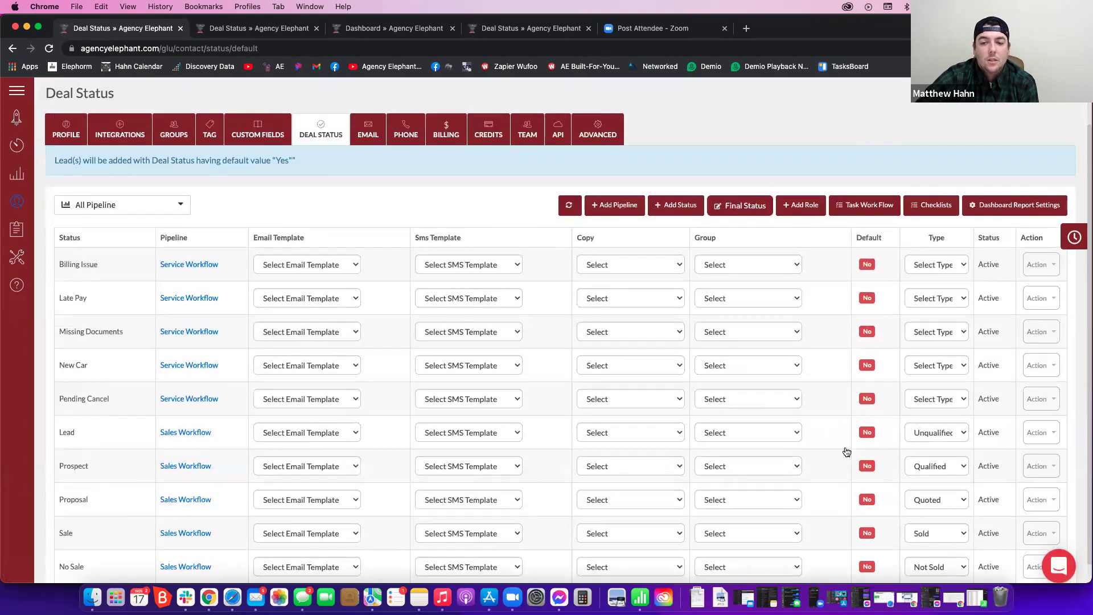
scroll(761, 454, "down", 2)
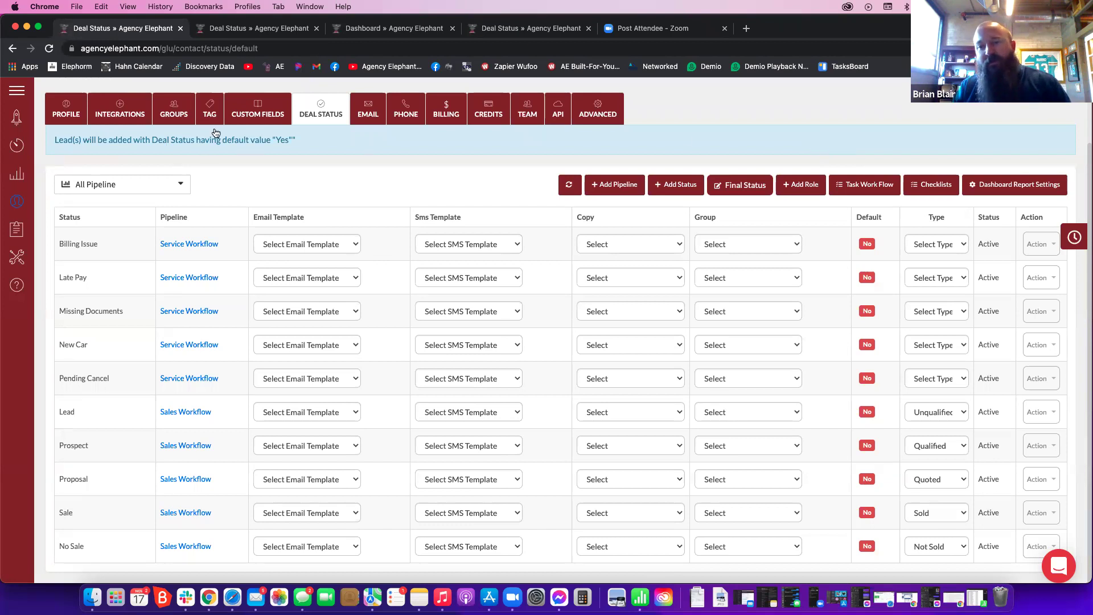
Show all pipelines on the deal board and move the Pending Cancel lead to Unassigned, confirming removal of its deal status.
left_click(16, 178)
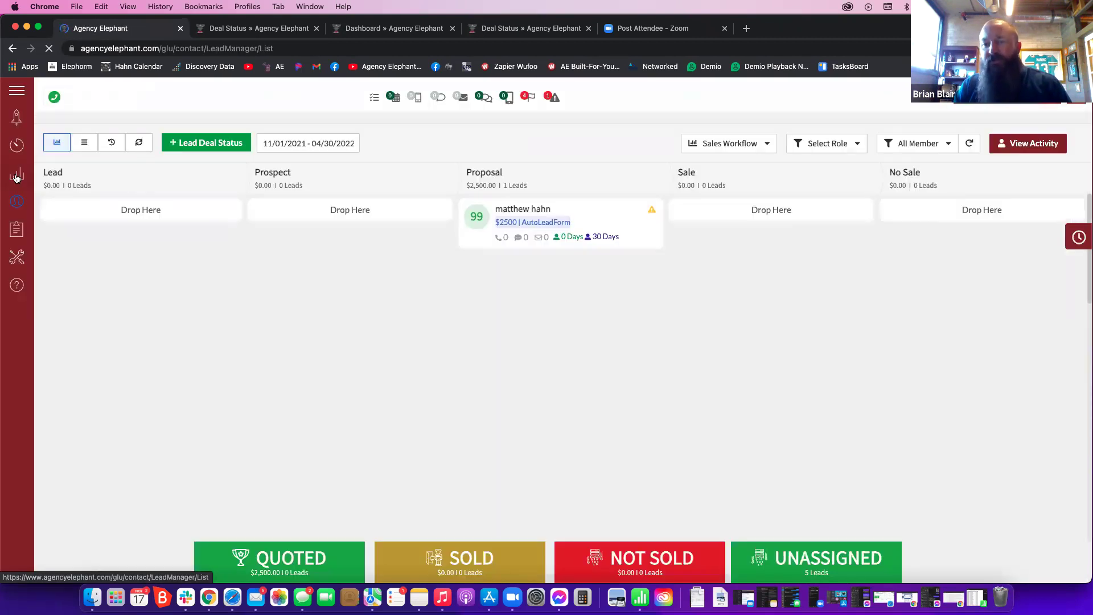
left_click(722, 145)
left_click(708, 166)
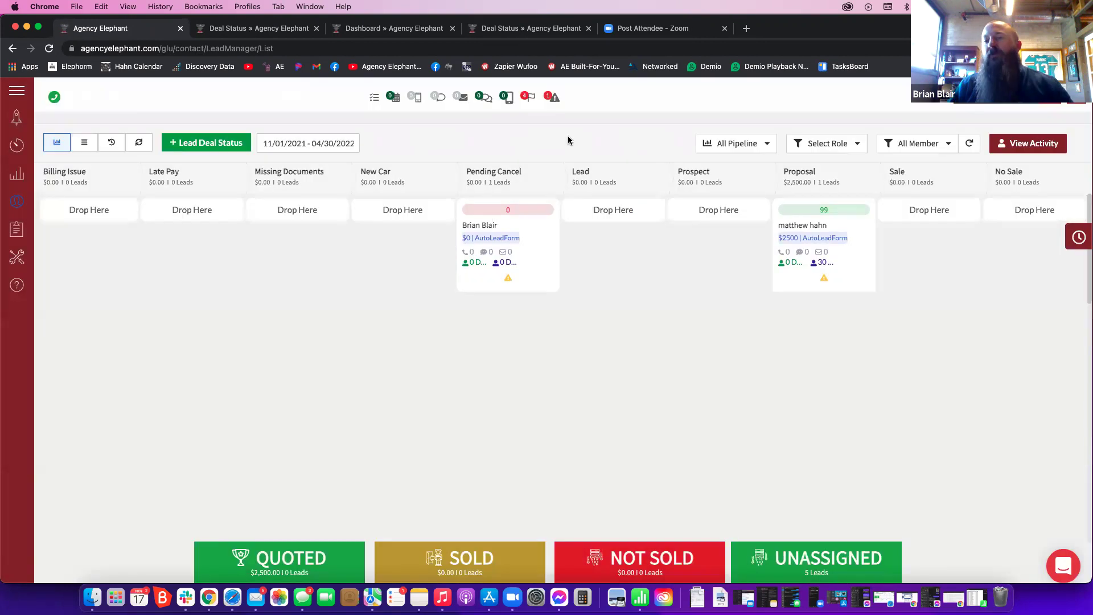
left_click_drag(517, 221, 815, 564)
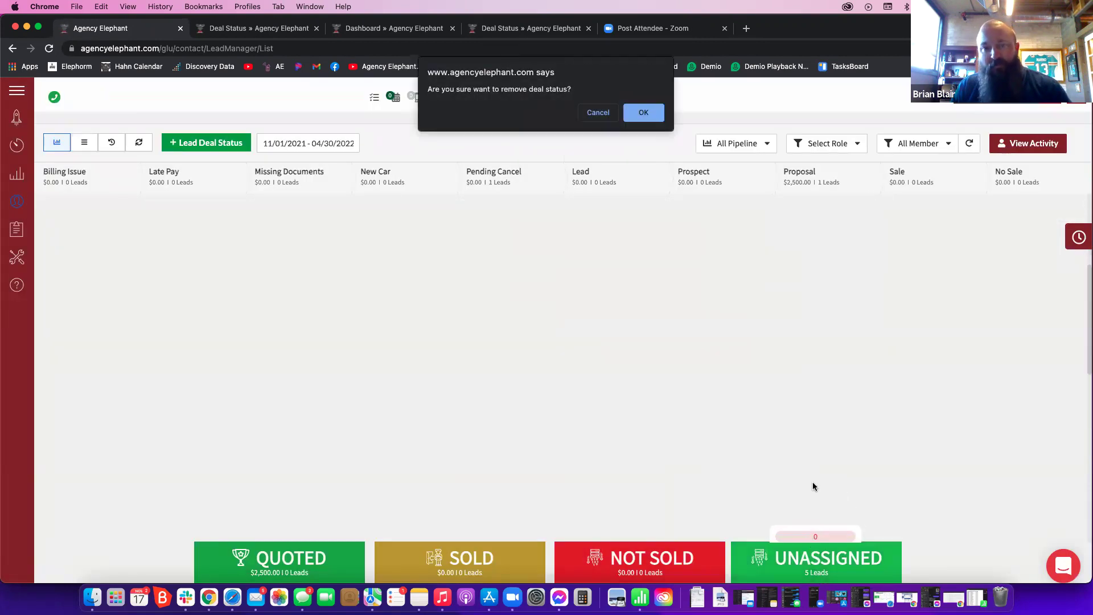
left_click(641, 113)
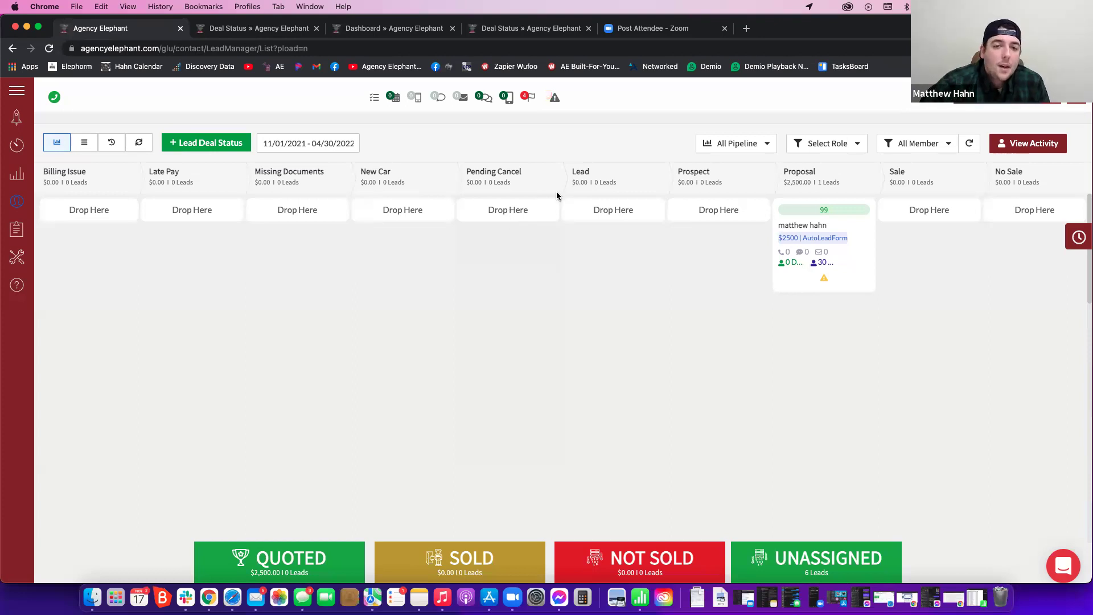
Return to the account settings and open the Deal Status list for adding a status.
left_click(1076, 96)
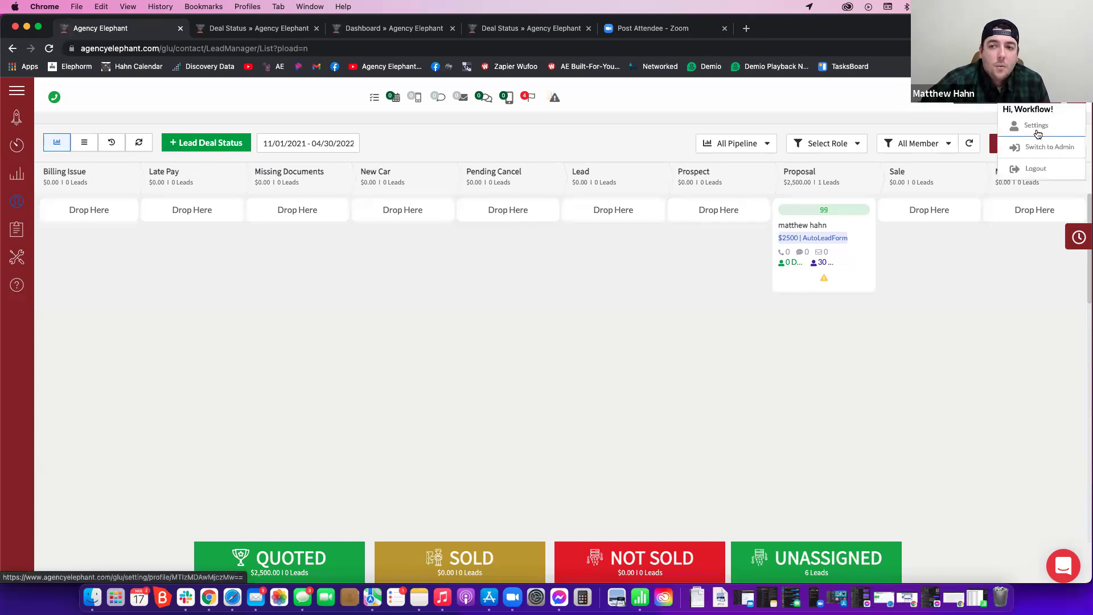
left_click(1037, 129)
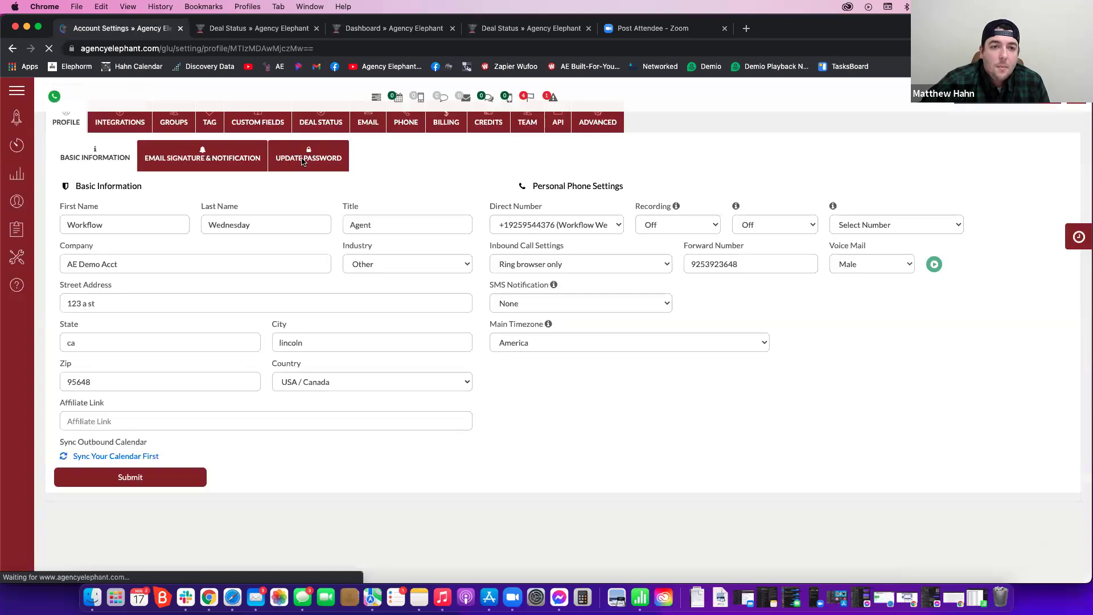
left_click(322, 162)
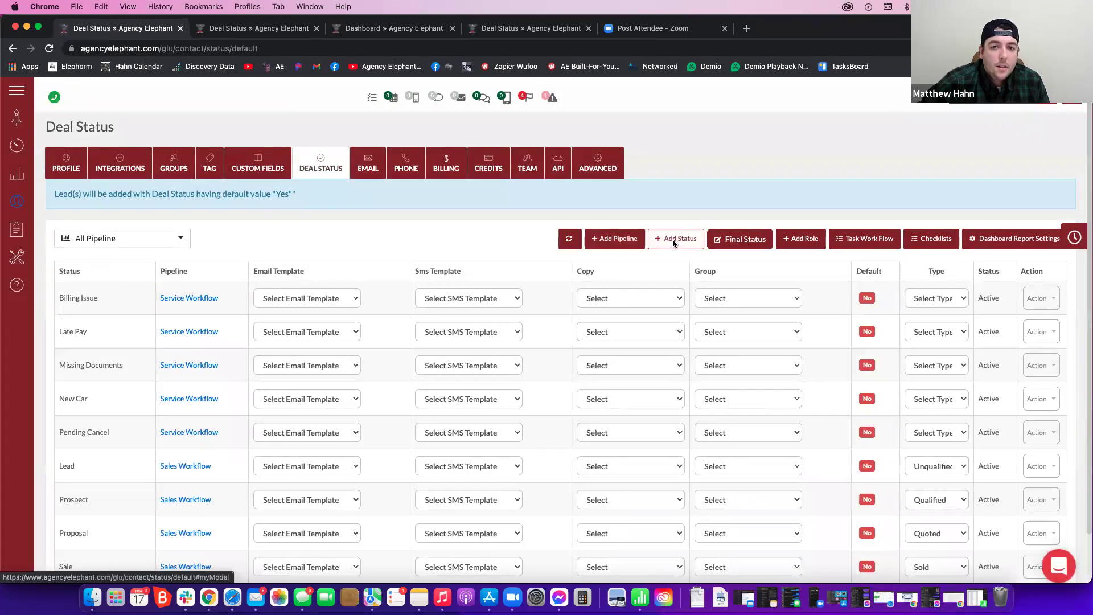
Add an active status named Life Hot List to the Sales Workflow pipeline and move it below No Sale in the list.
left_click(676, 239)
left_click(199, 155)
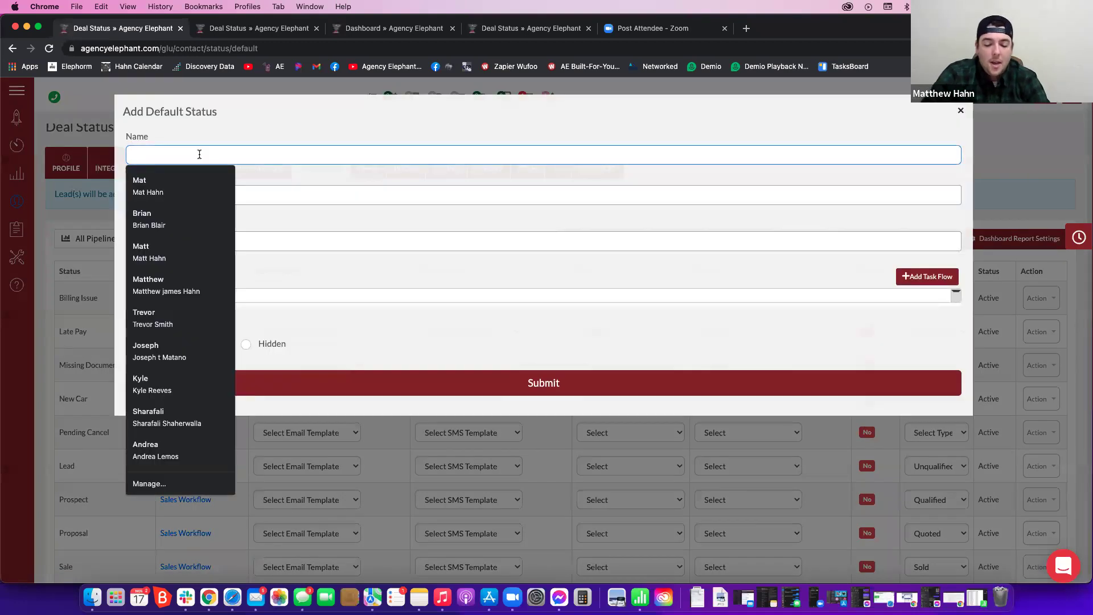
type("Life ")
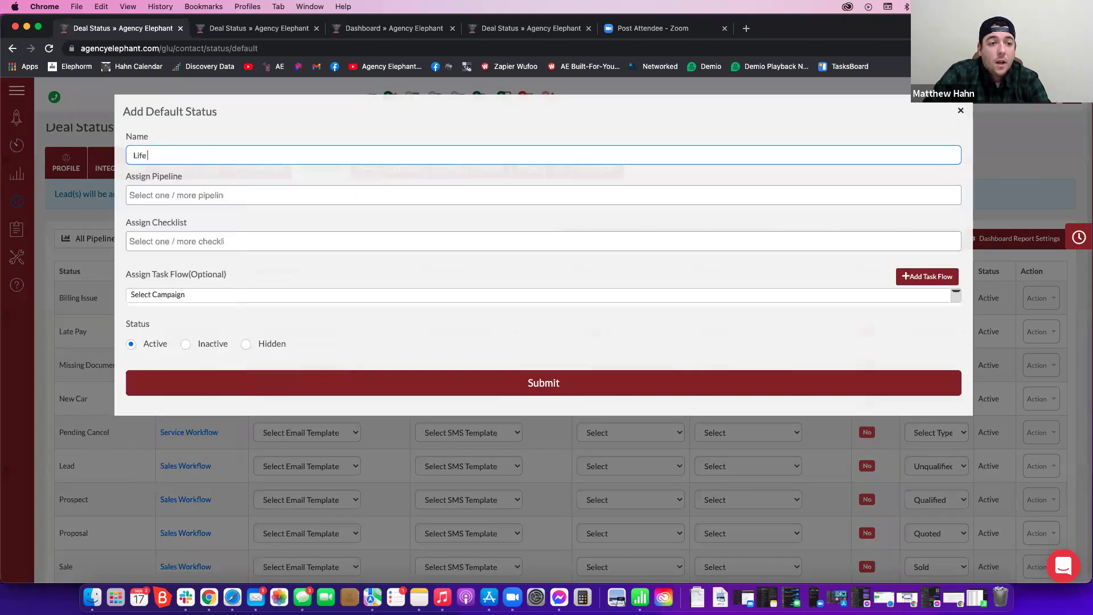
type("Hot List")
key("Tab")
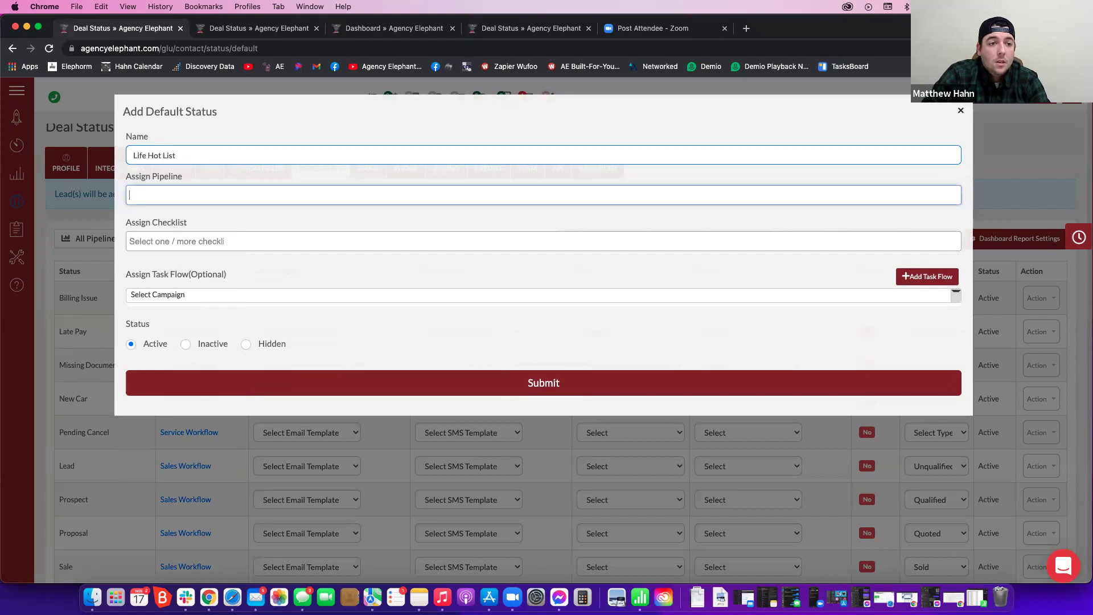
type("sal")
key("Return")
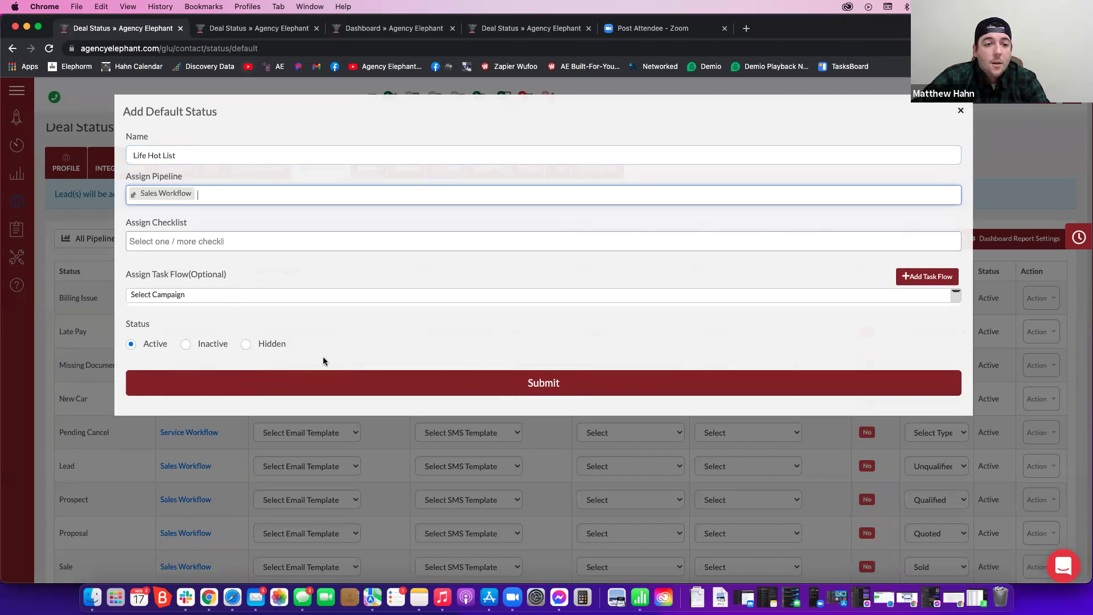
left_click(319, 376)
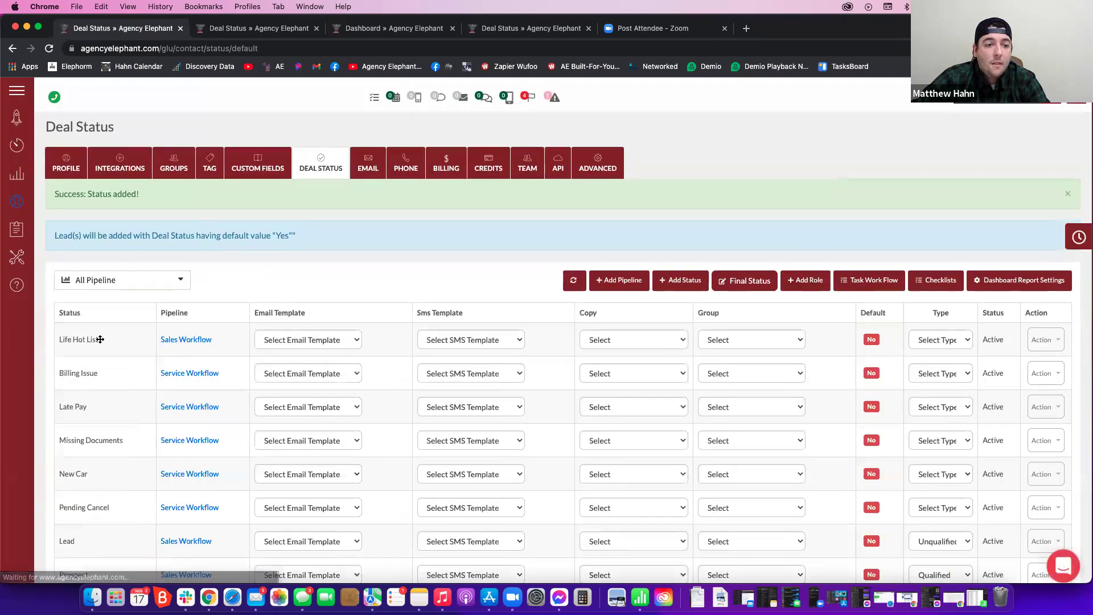
left_click_drag(99, 339, 92, 550)
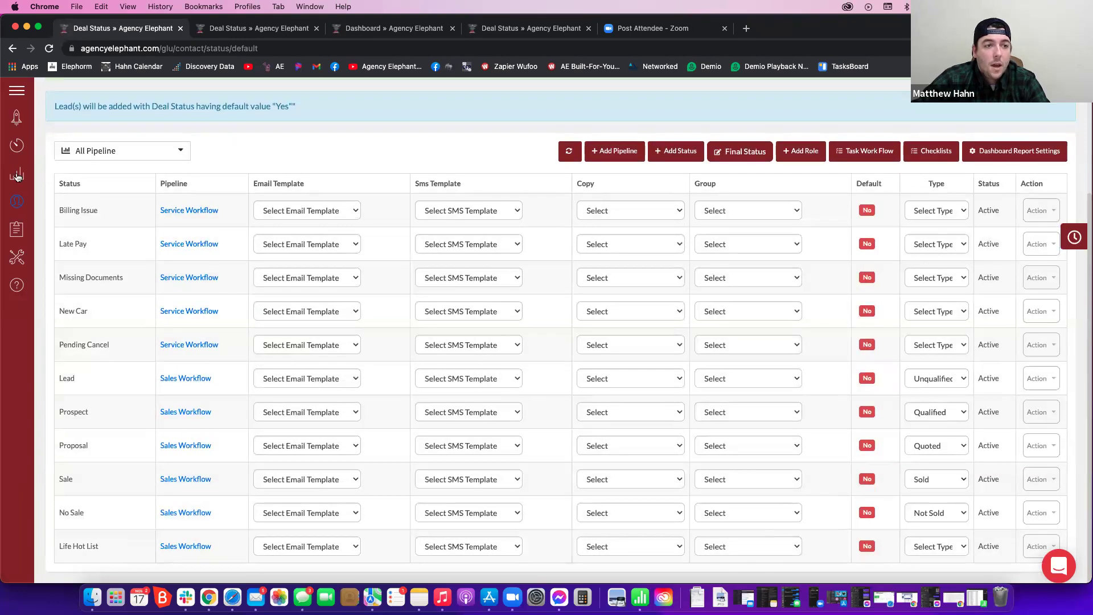
On the deal board, update the Sales Workflow pipeline settings with the Life Hot List status included and close them.
left_click(231, 29)
left_click(28, 183)
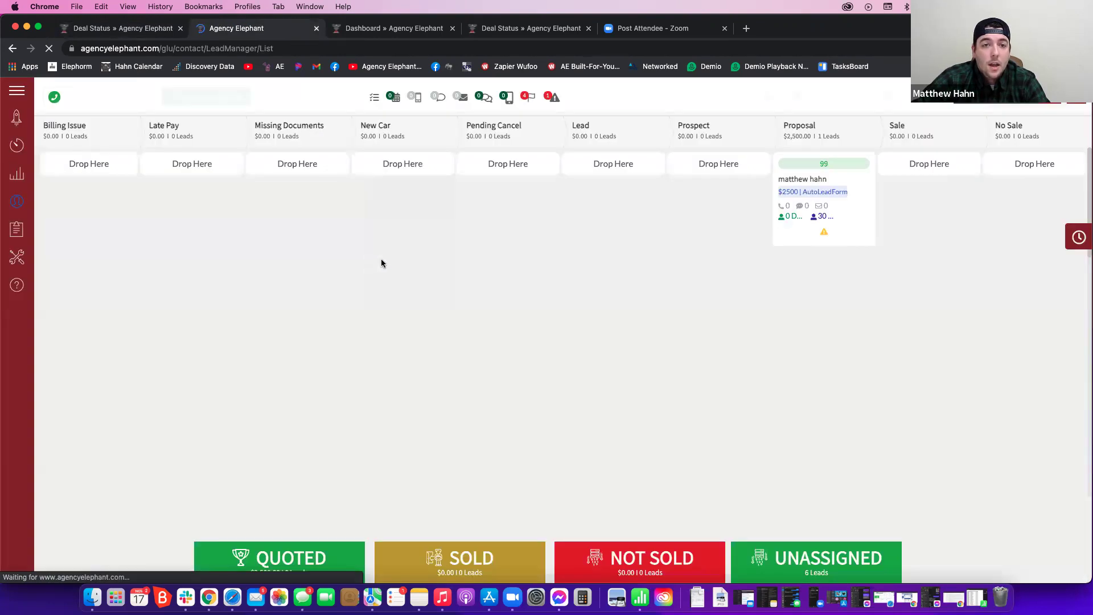
left_click(743, 144)
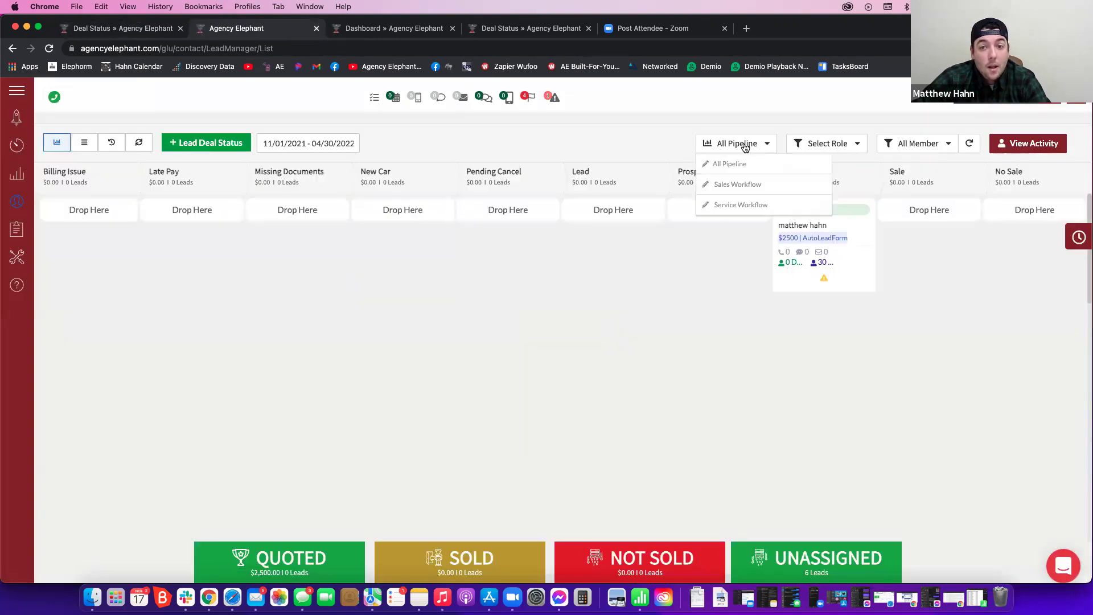
left_click(706, 184)
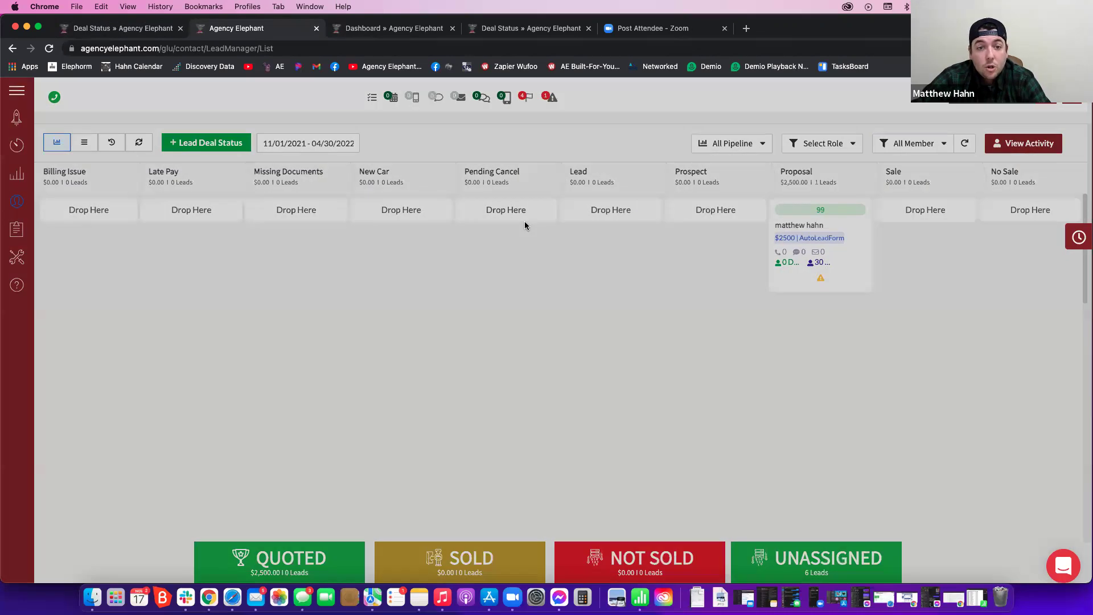
left_click(402, 251)
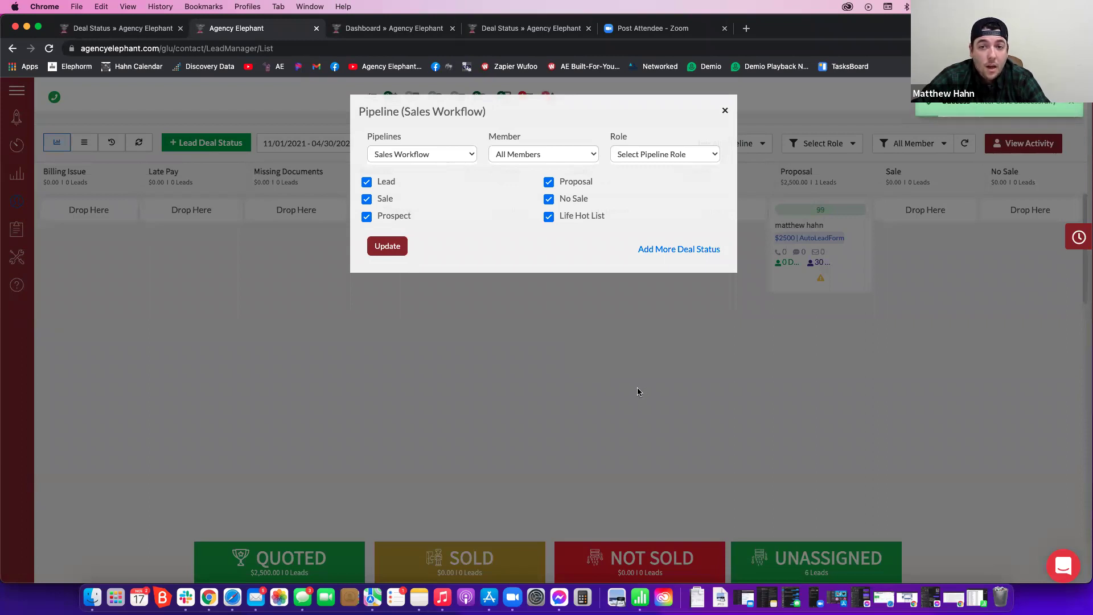
left_click(725, 111)
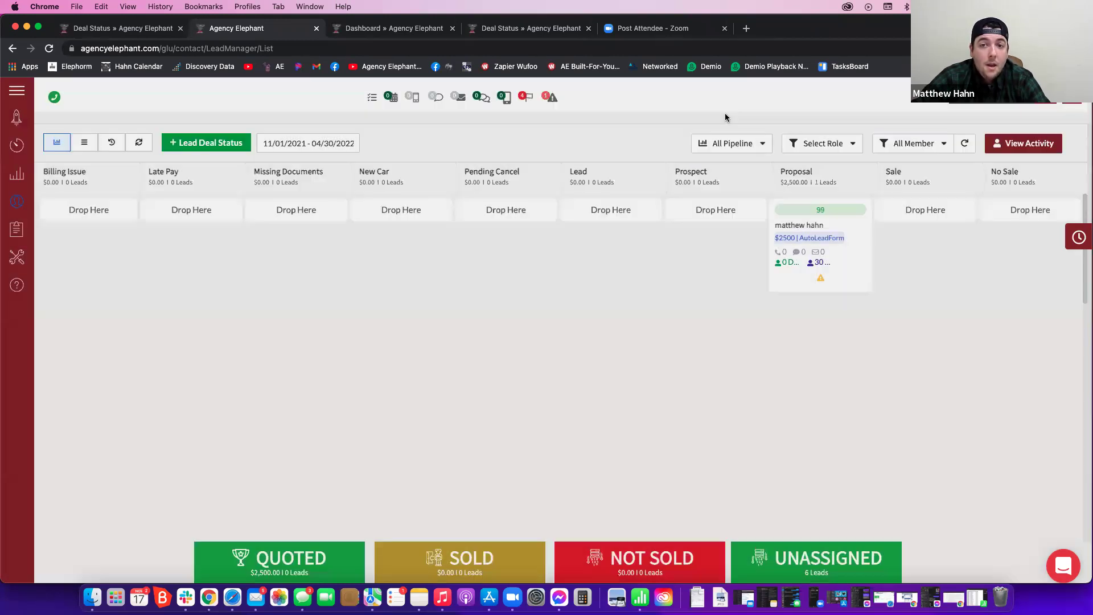
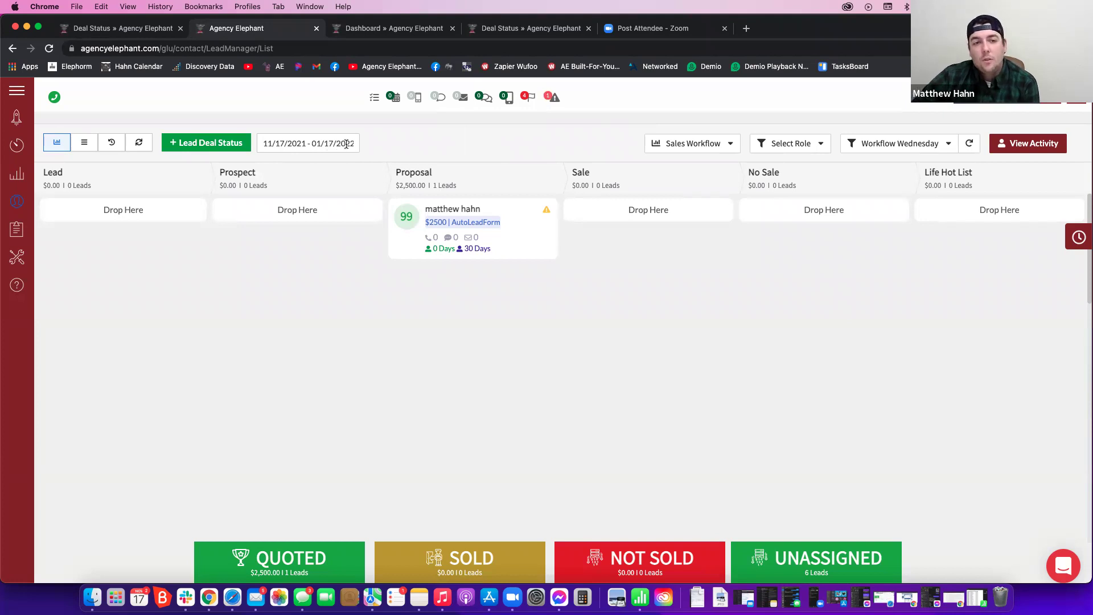
Browse the months in the deal board's date range calendar and view the deals in the monthly forecast.
left_click(342, 145)
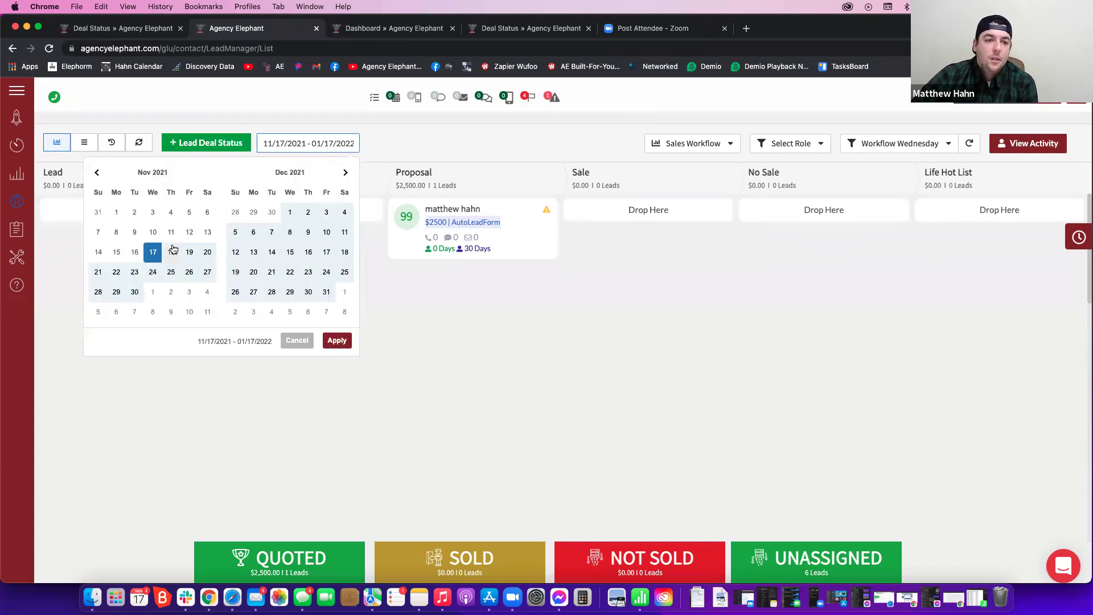
left_click(346, 172)
left_click(346, 172)
left_click(347, 172)
left_click(345, 173)
left_click(345, 173)
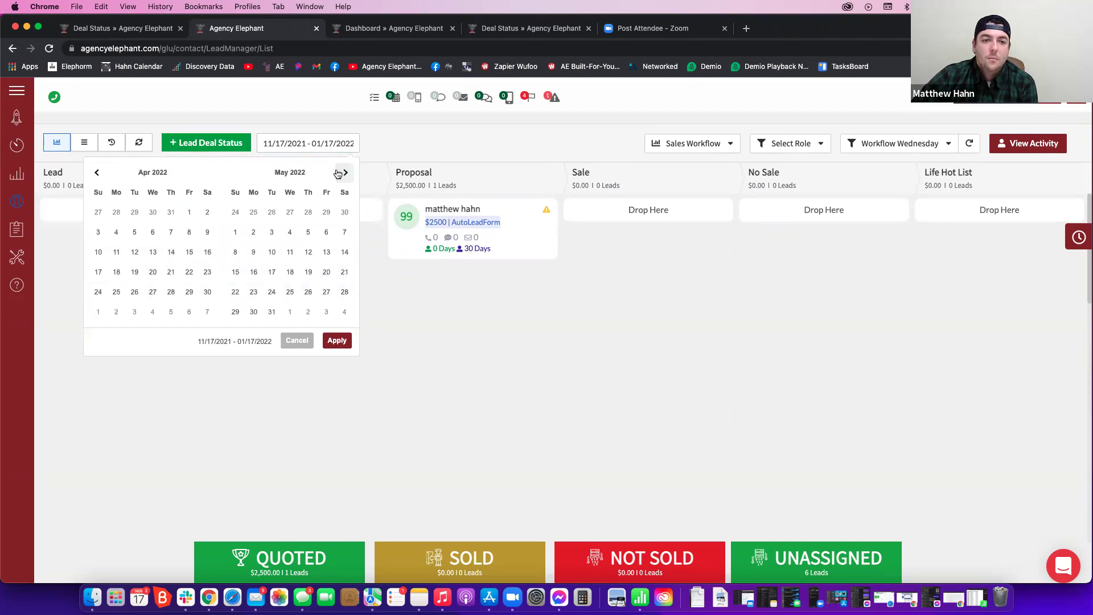
left_click(98, 177)
left_click(98, 177)
left_click(98, 177)
left_click(98, 177)
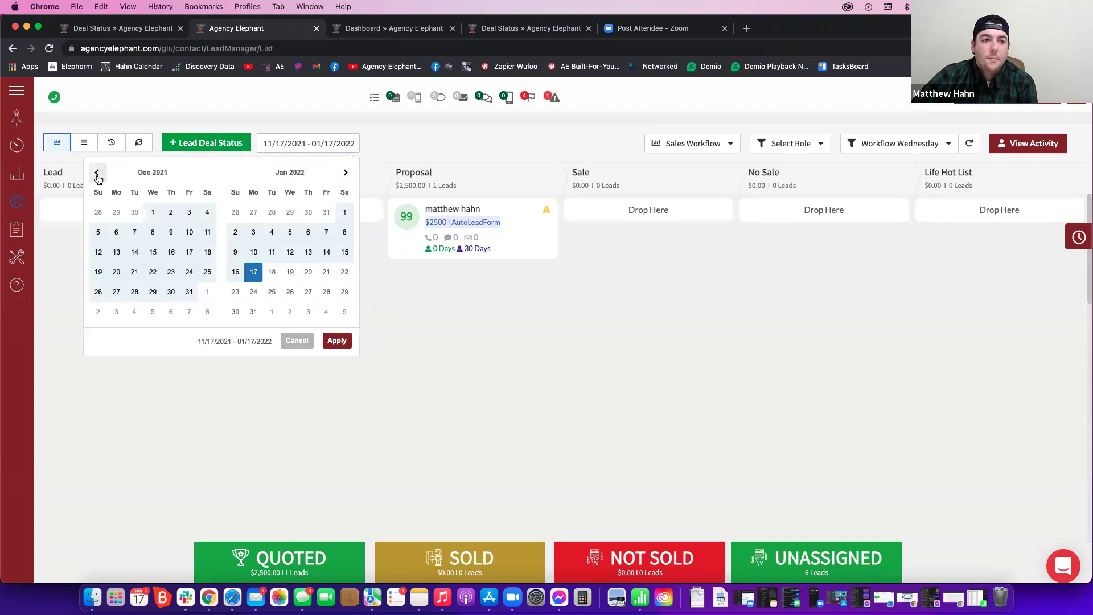
left_click(423, 153)
left_click(117, 148)
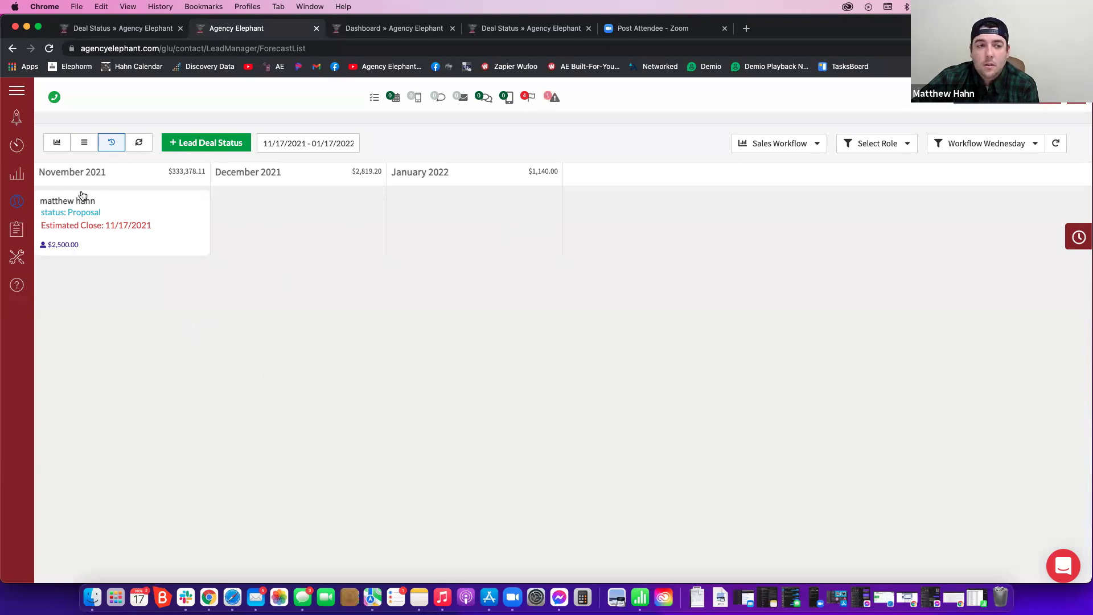
Set the deal board's date range to 11/01/2021 - 11/30/2021 and show the forecast for that range.
left_click(16, 176)
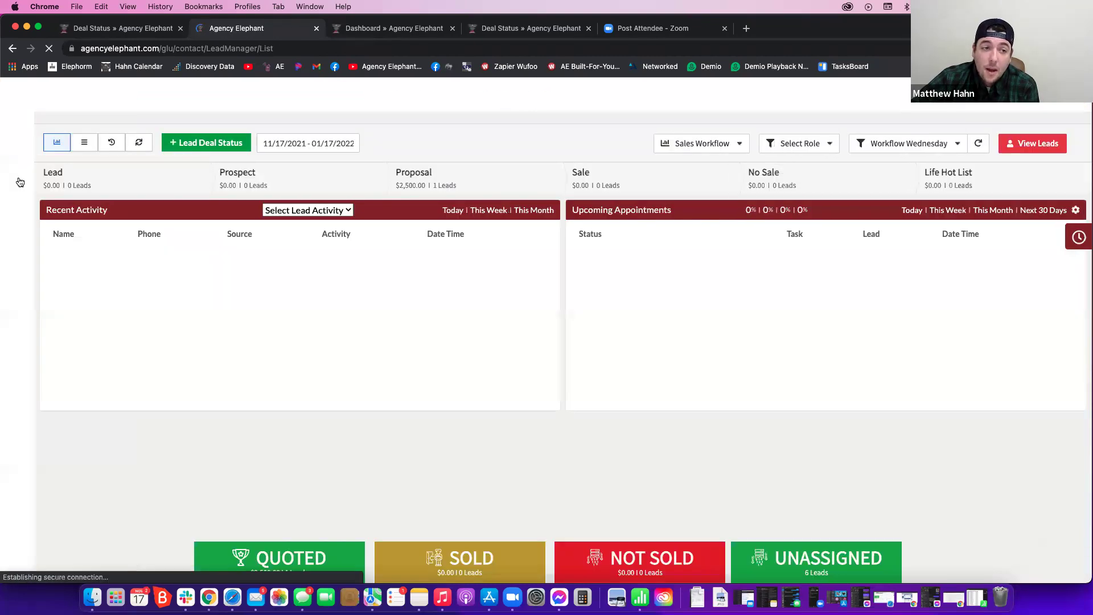
left_click(336, 144)
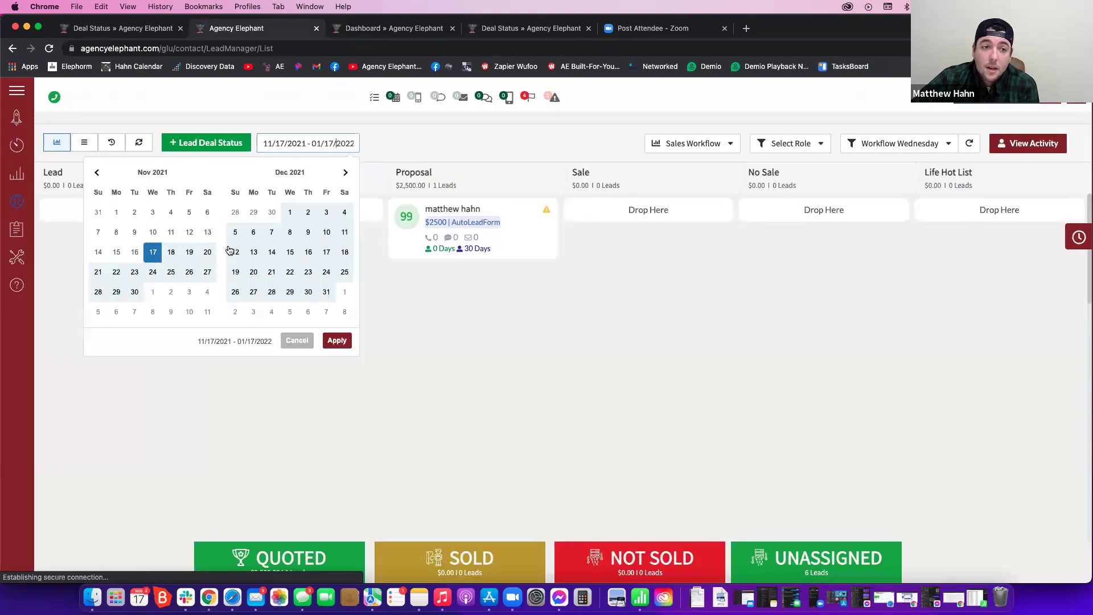
left_click(152, 262)
left_click(300, 142)
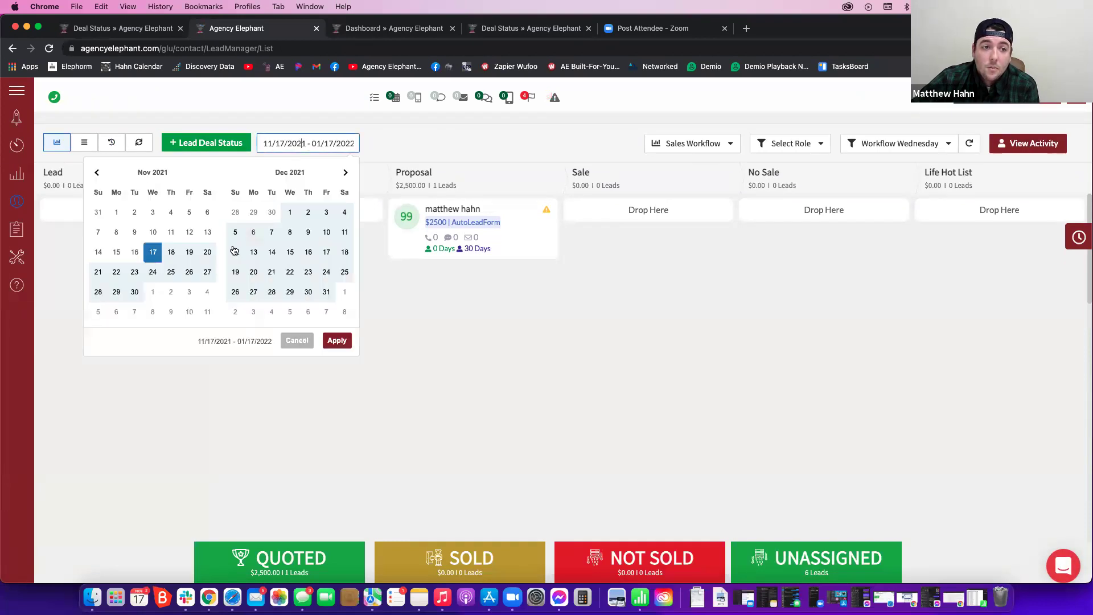
left_click(153, 253)
left_click(116, 212)
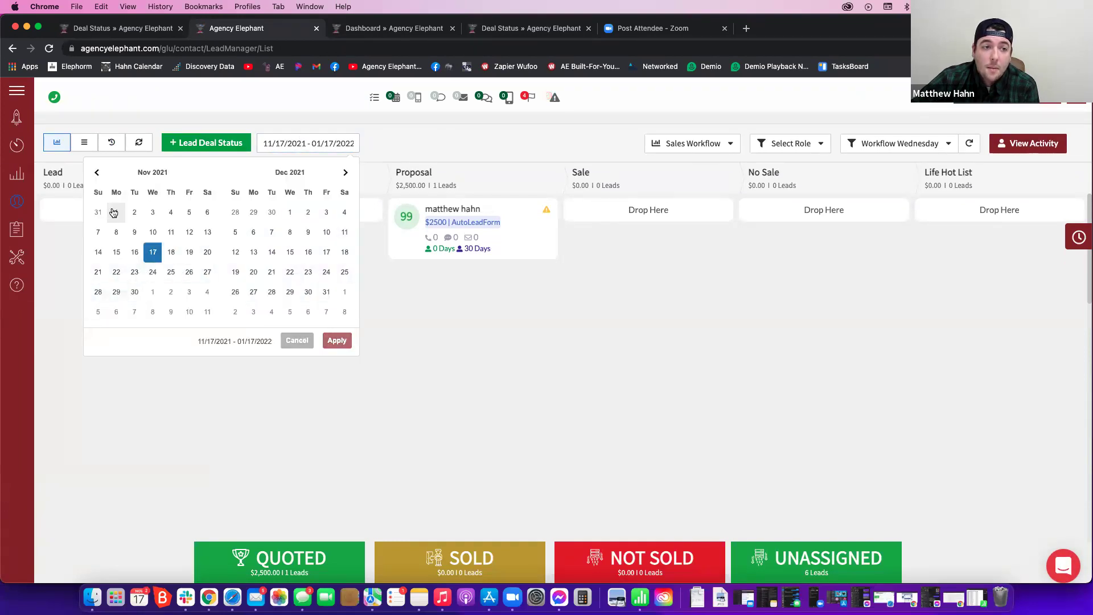
left_click(134, 292)
left_click(335, 340)
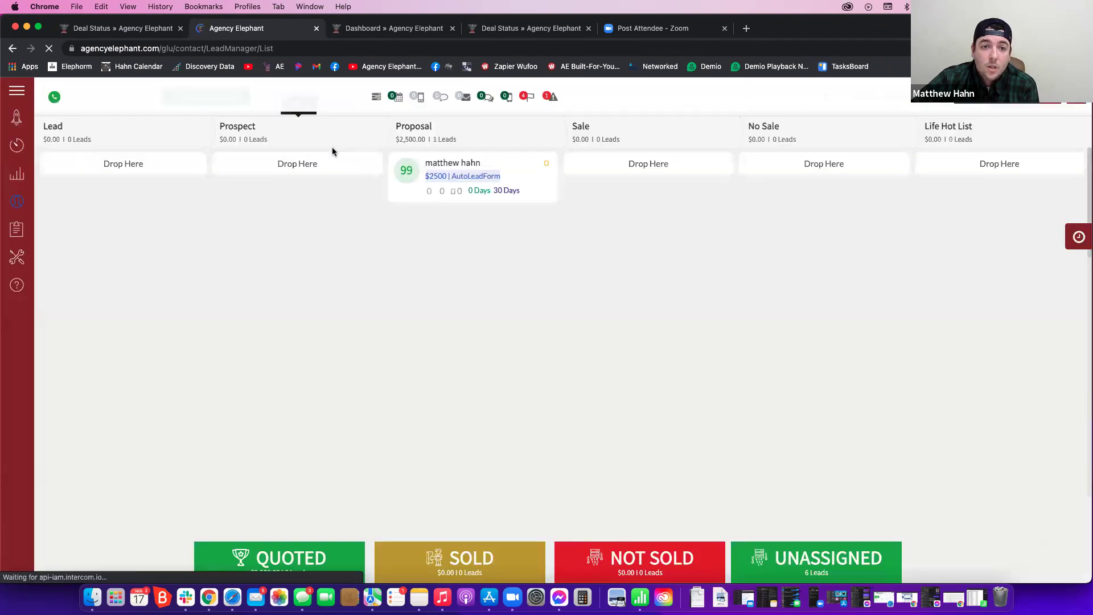
left_click(130, 150)
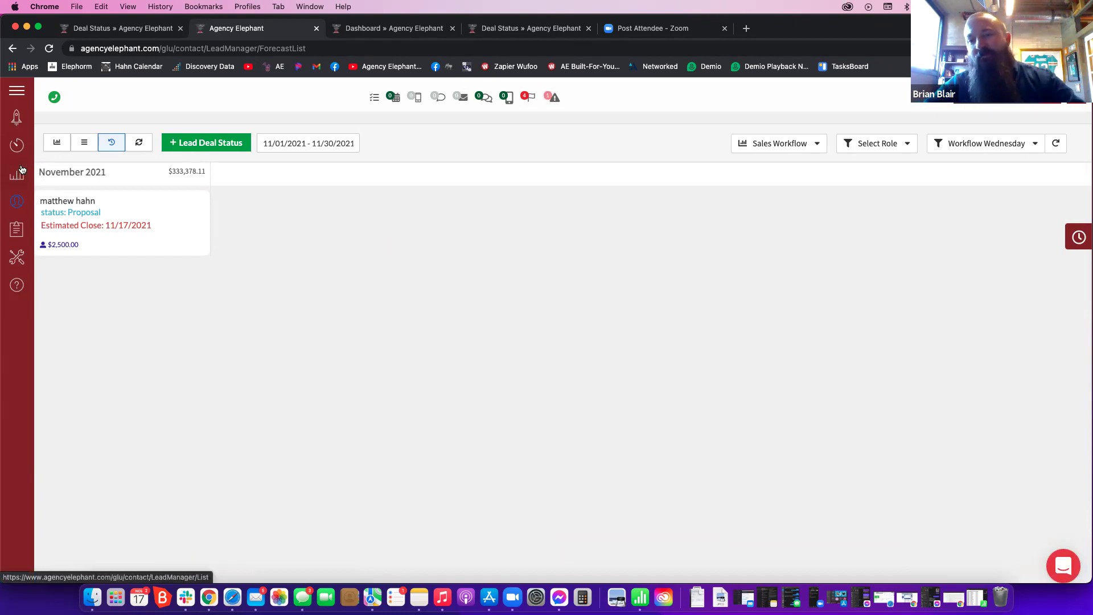
Open the dashboard, examine the opportunities closing this month in the forecast, and close that extra tab.
mouse_move(21, 169)
left_click(20, 147)
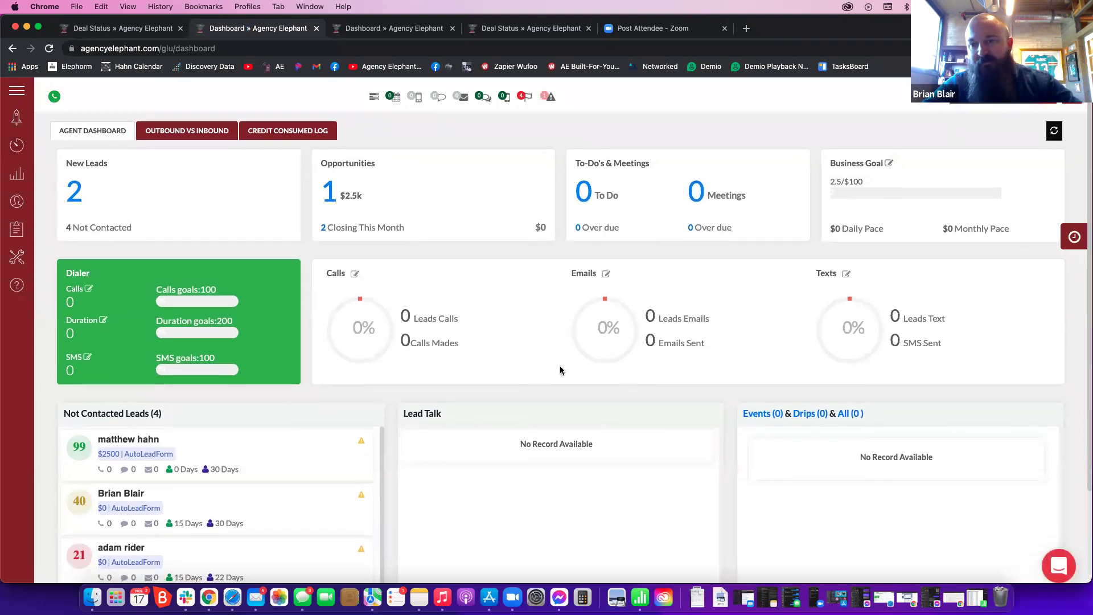
left_click(325, 229)
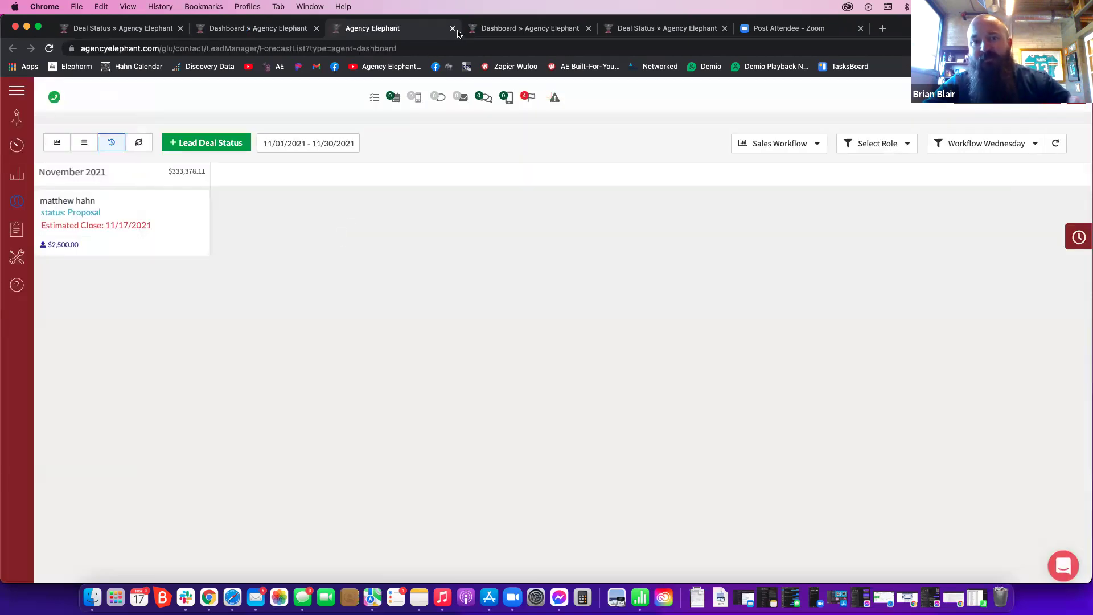
left_click(452, 29)
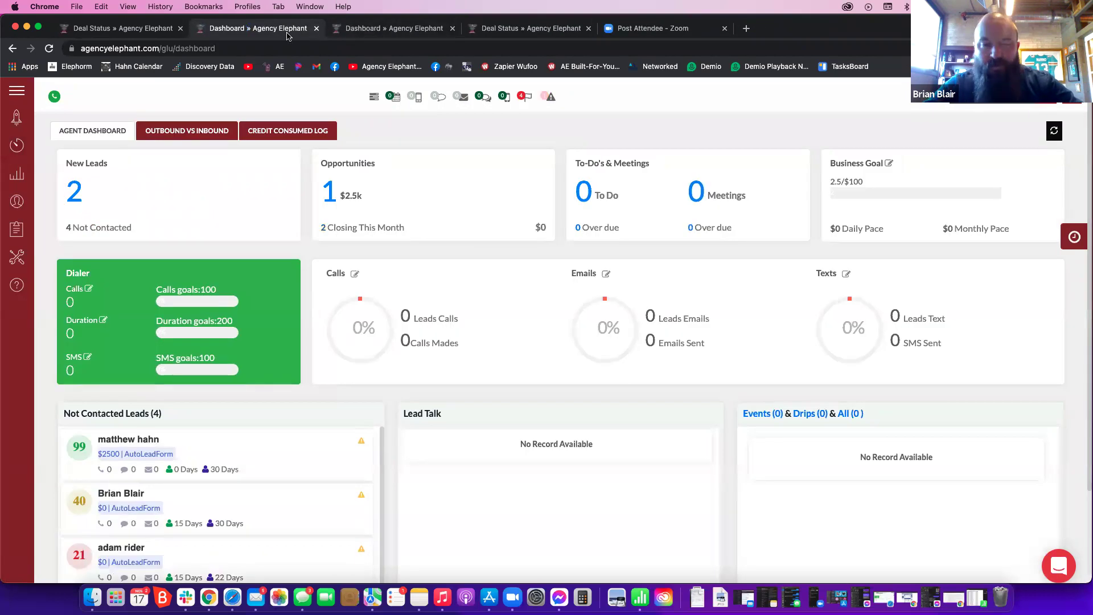
In the Deal Status settings, make the Lead status the default for new leads and confirm the change.
left_click(127, 29)
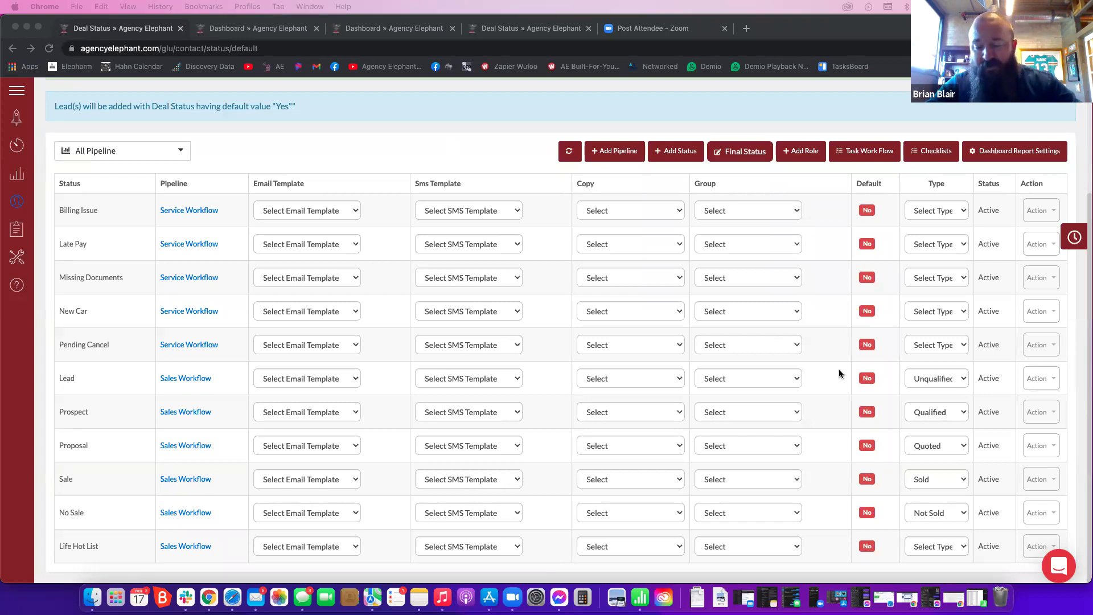
left_click(868, 379)
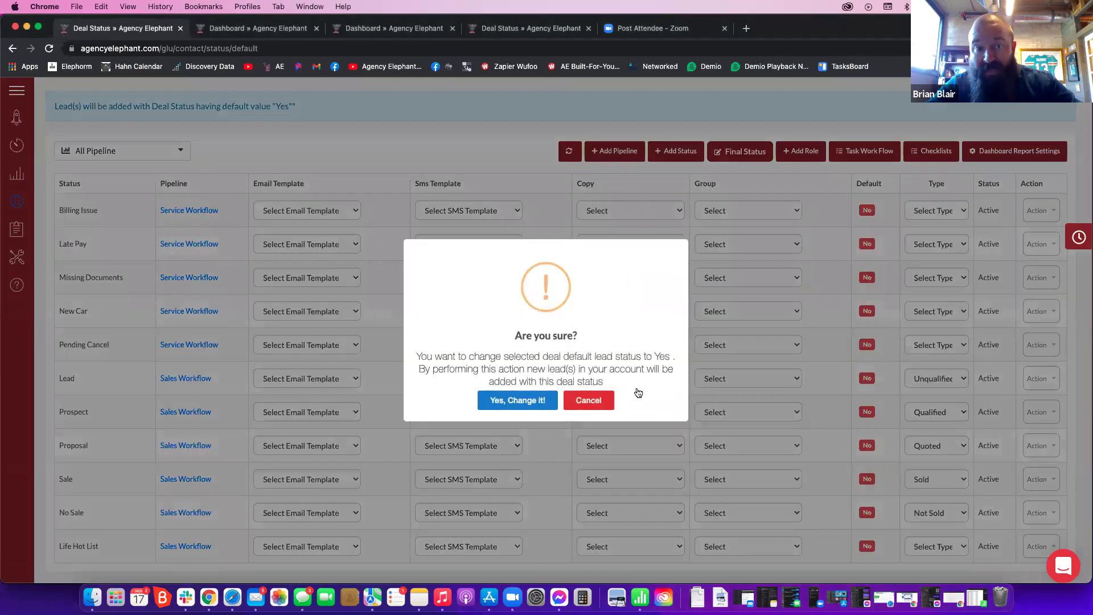
left_click(518, 400)
left_click(547, 386)
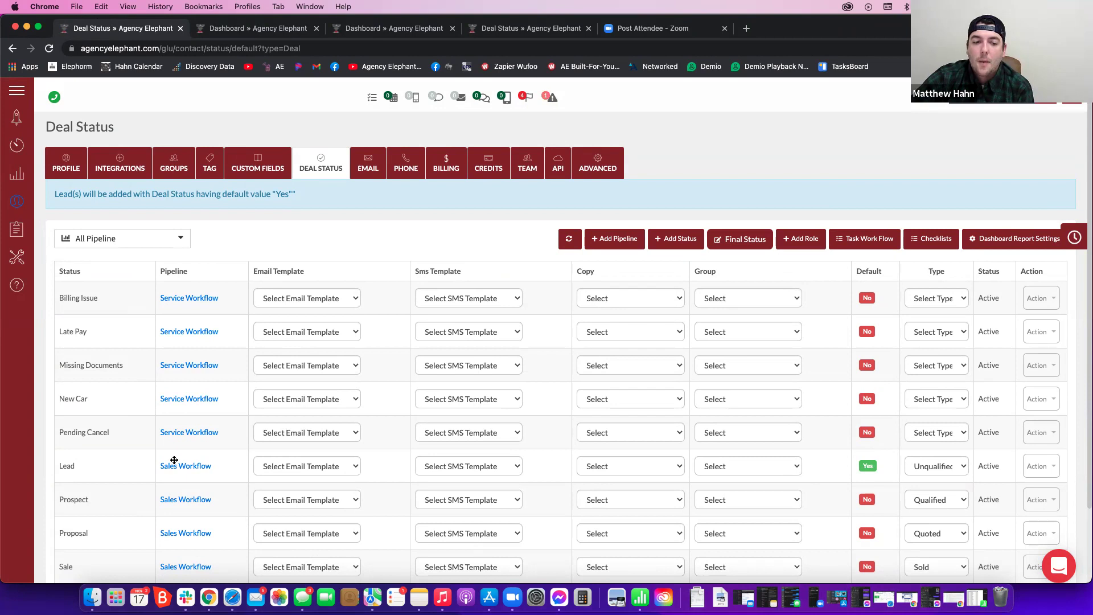
Set the Lead status's default back to No and confirm.
left_click(870, 466)
key("Return")
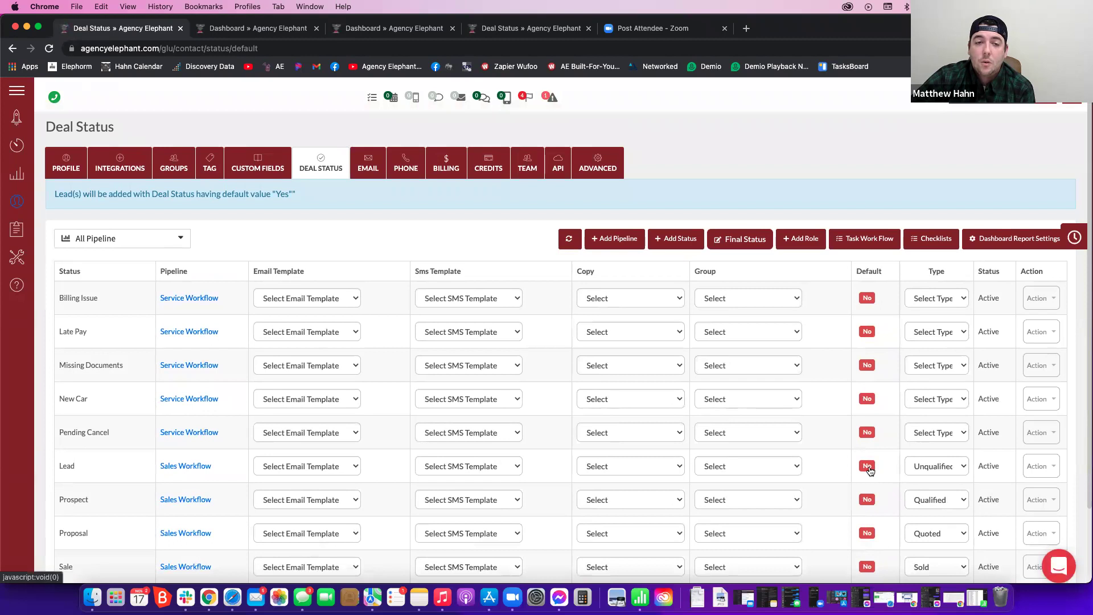
Open the lead list, show all leads, and filter them by a single deal status.
left_click(23, 201)
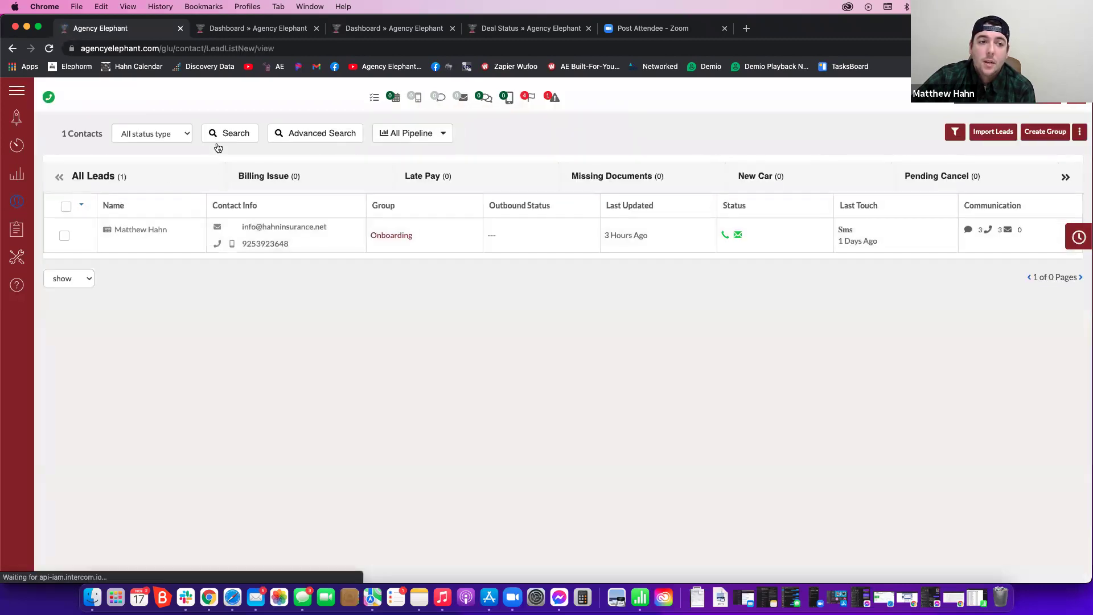
left_click(100, 178)
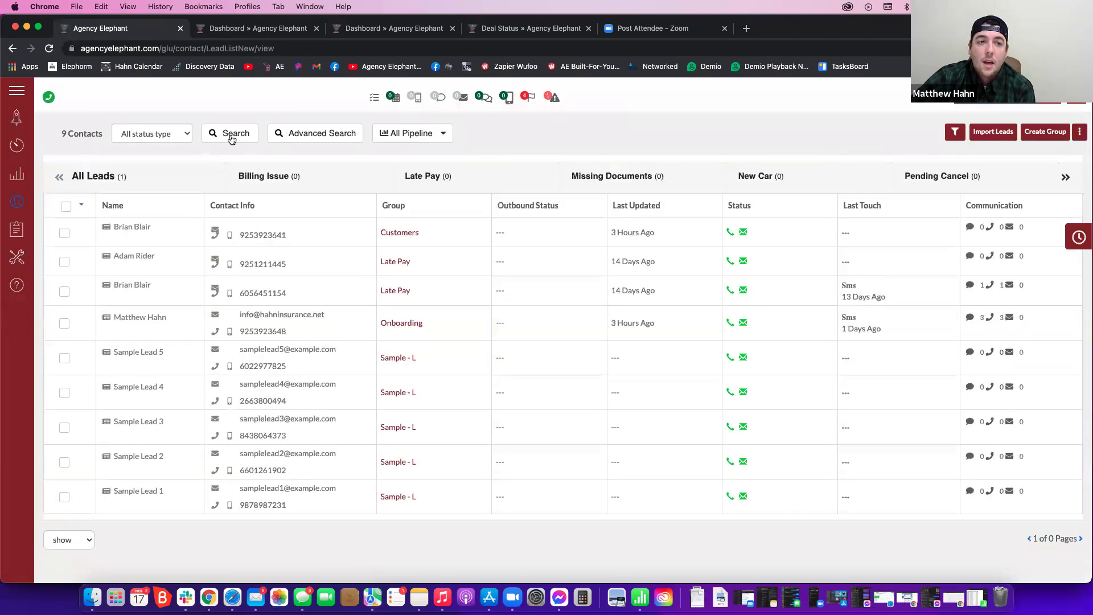
left_click(231, 136)
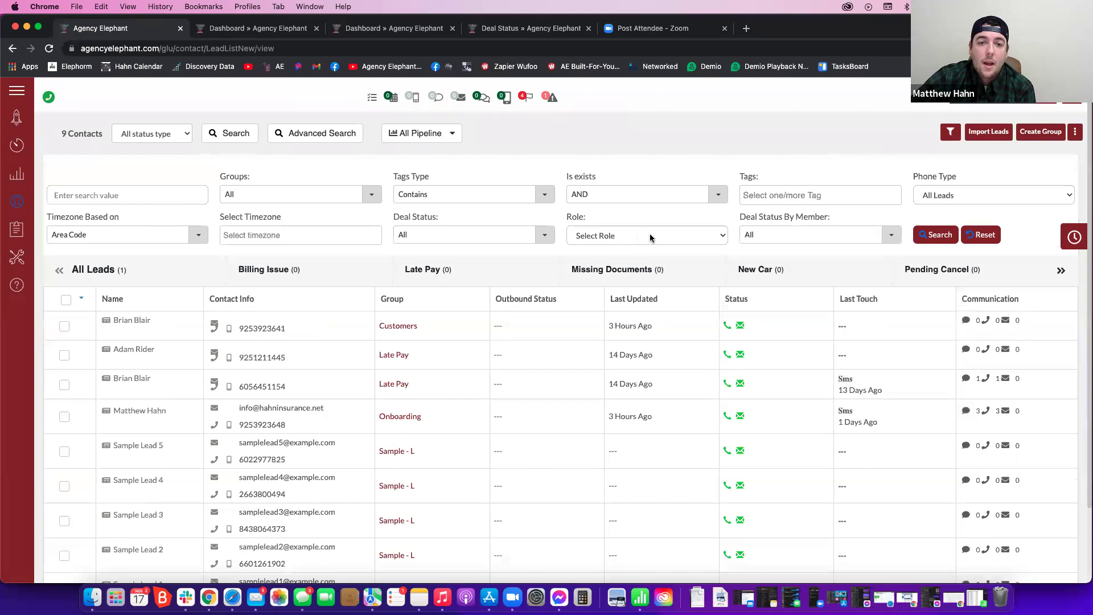
left_click(470, 239)
scroll(446, 350, "down", 2)
left_click(419, 321)
left_click(927, 235)
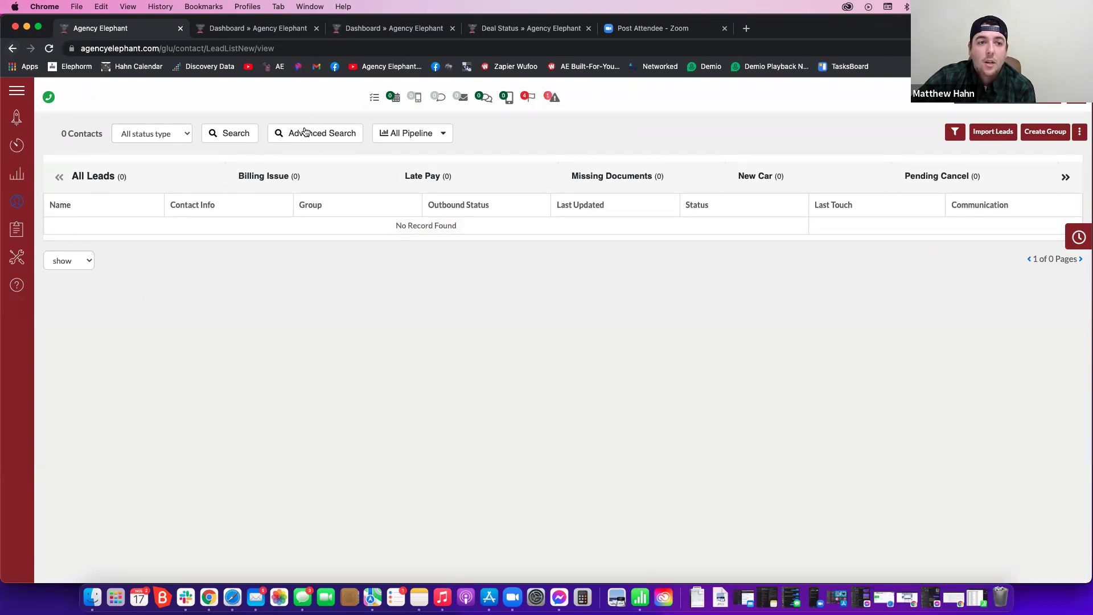
List all leads again and remove the deal status from the first lead, in the Customers group, confirming the removal.
left_click(230, 134)
left_click(961, 232)
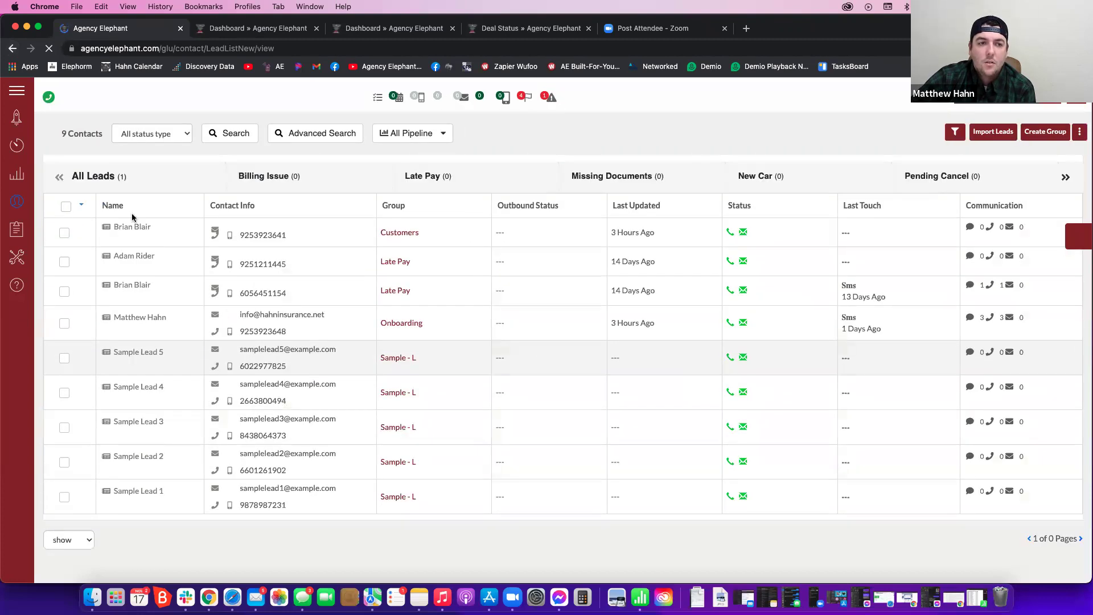
left_click(64, 234)
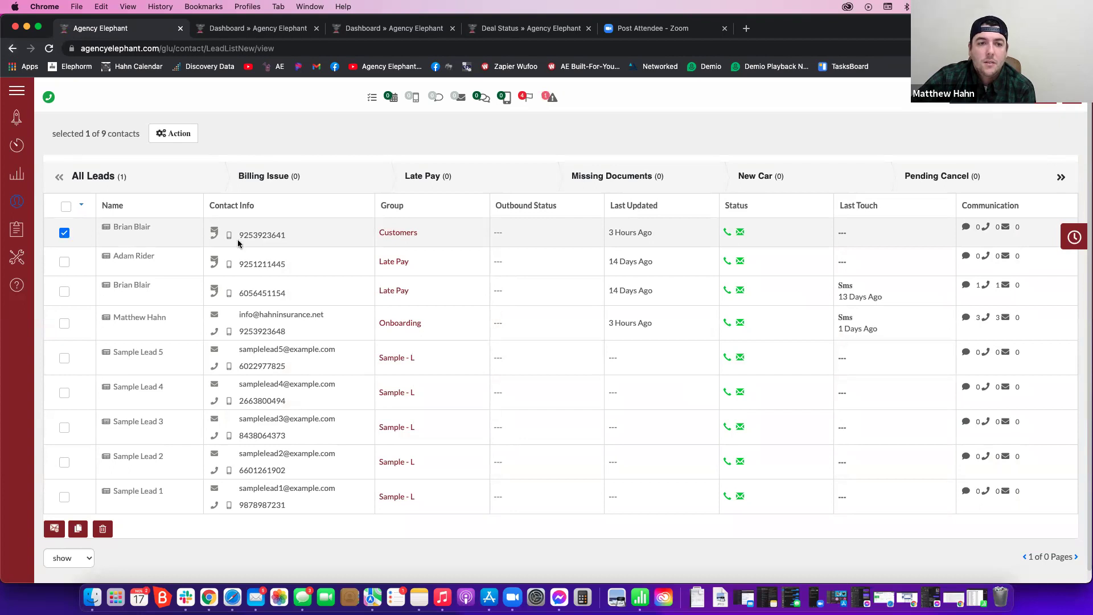
left_click(166, 137)
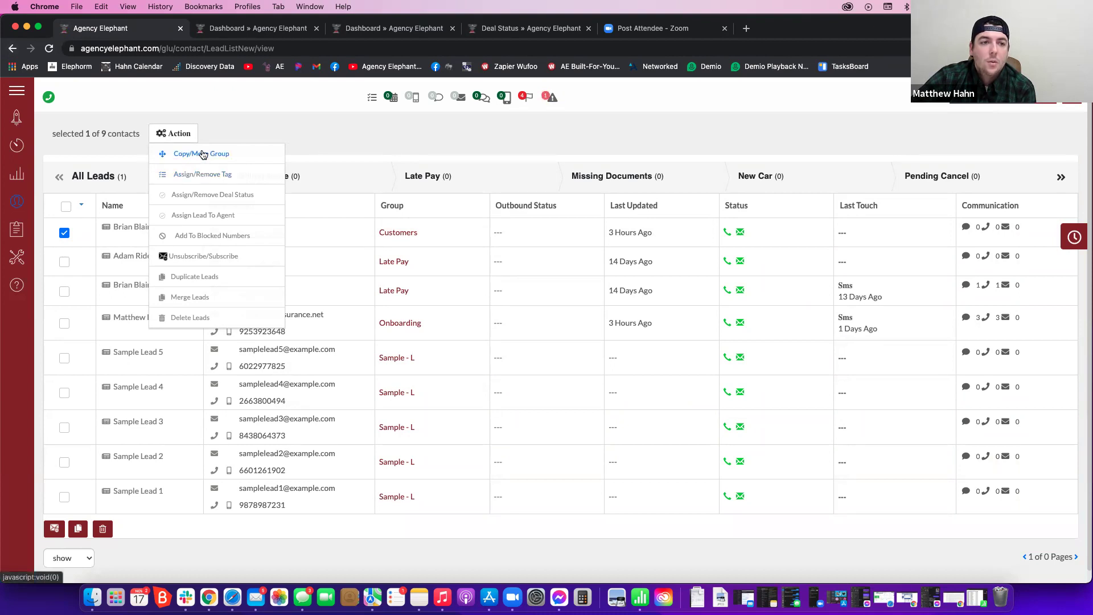
left_click(206, 195)
left_click(367, 137)
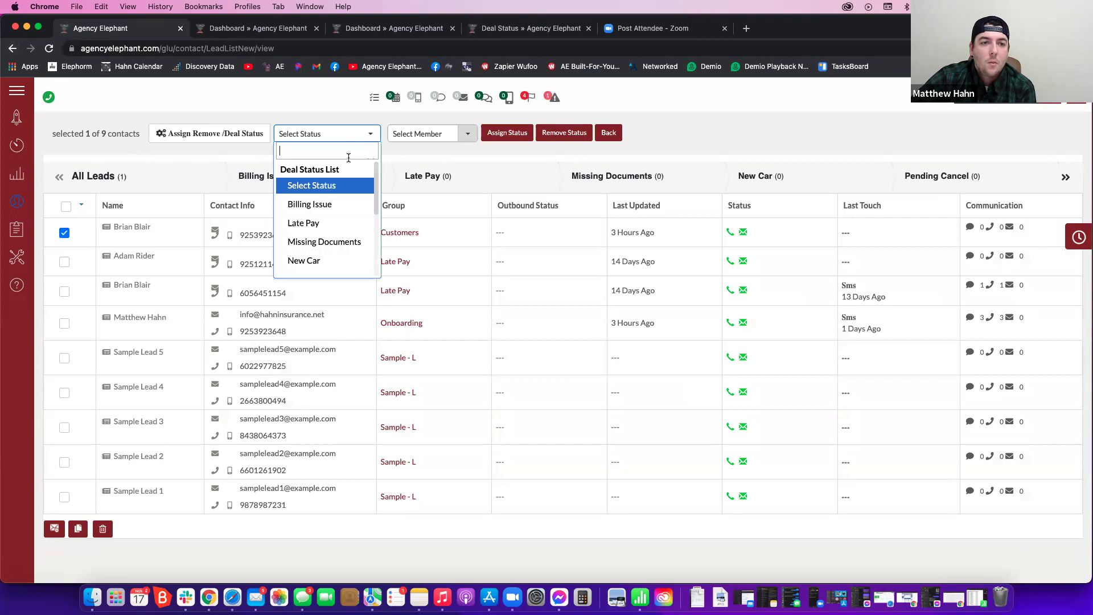
left_click(336, 185)
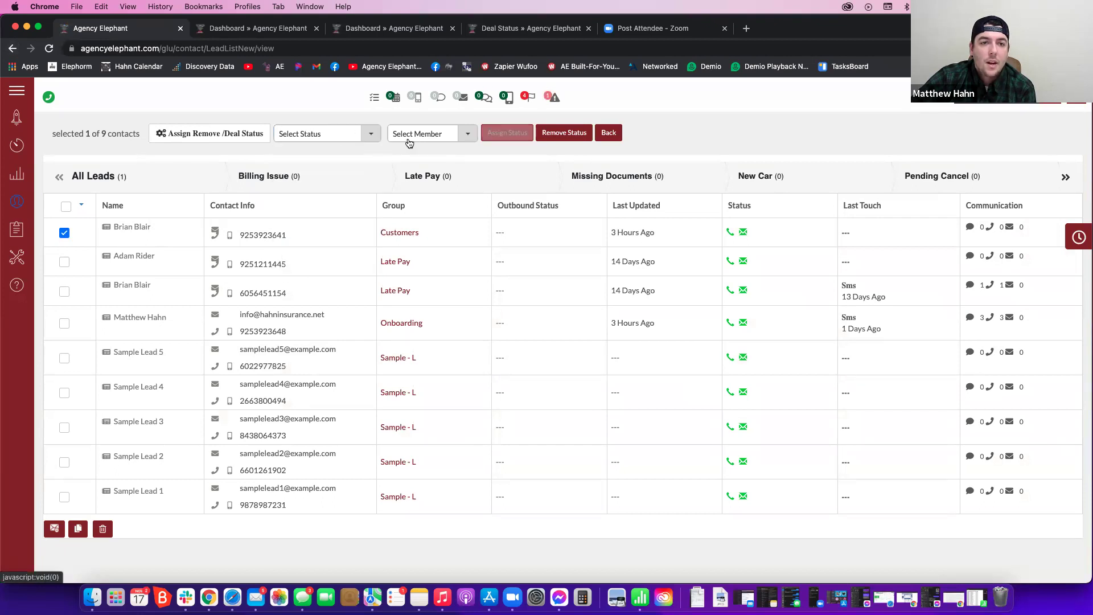
left_click(341, 135)
left_click(576, 137)
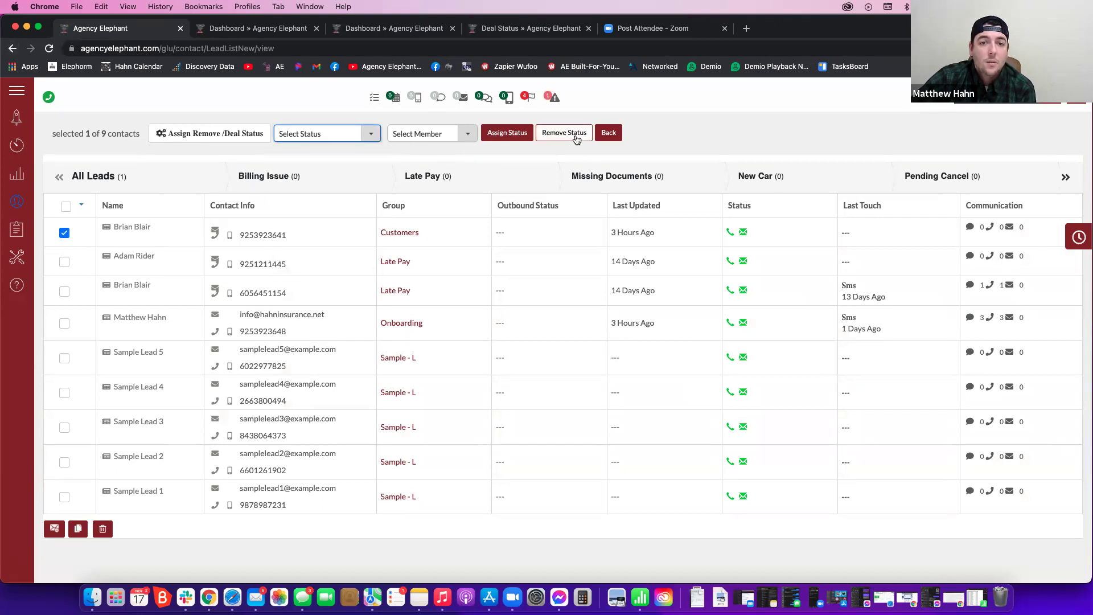
left_click(517, 389)
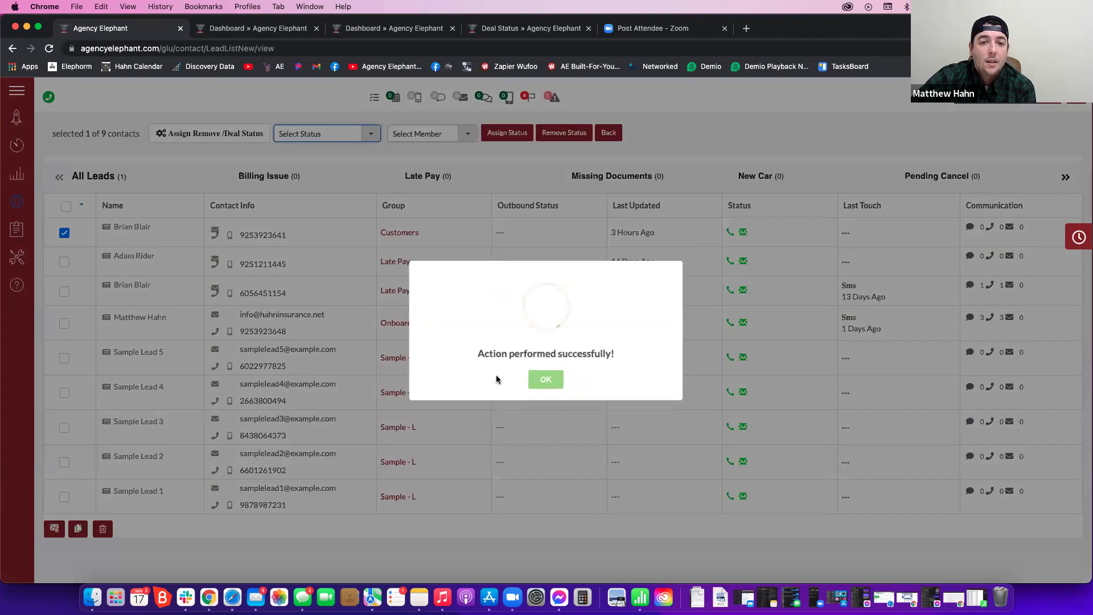
left_click(545, 382)
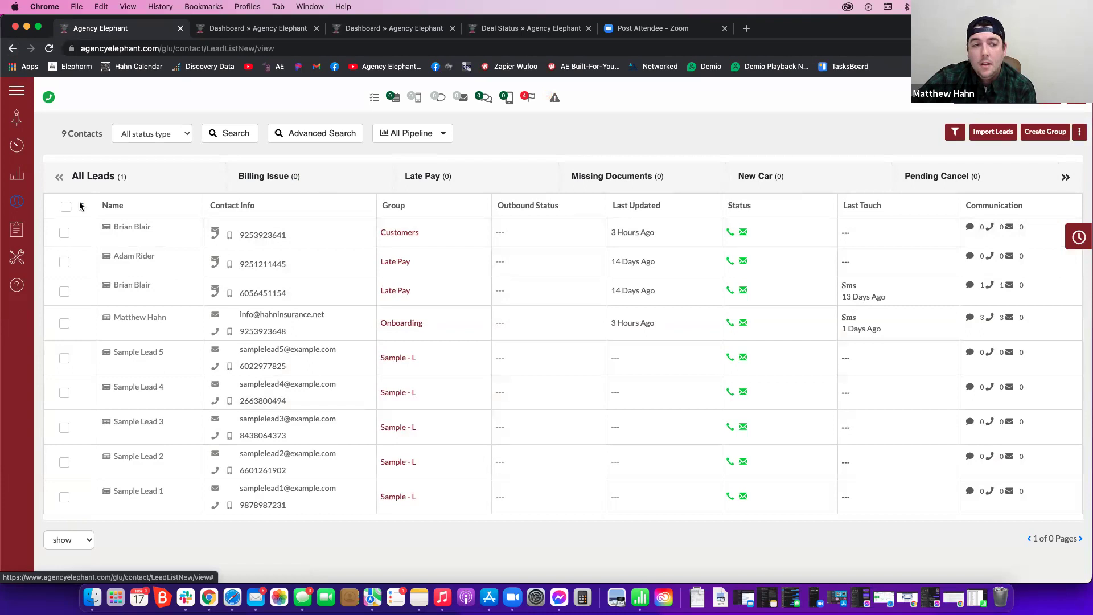
View the Sales Workflow pipeline board, return to the Deal Status settings and make the Lead status the default.
left_click(20, 182)
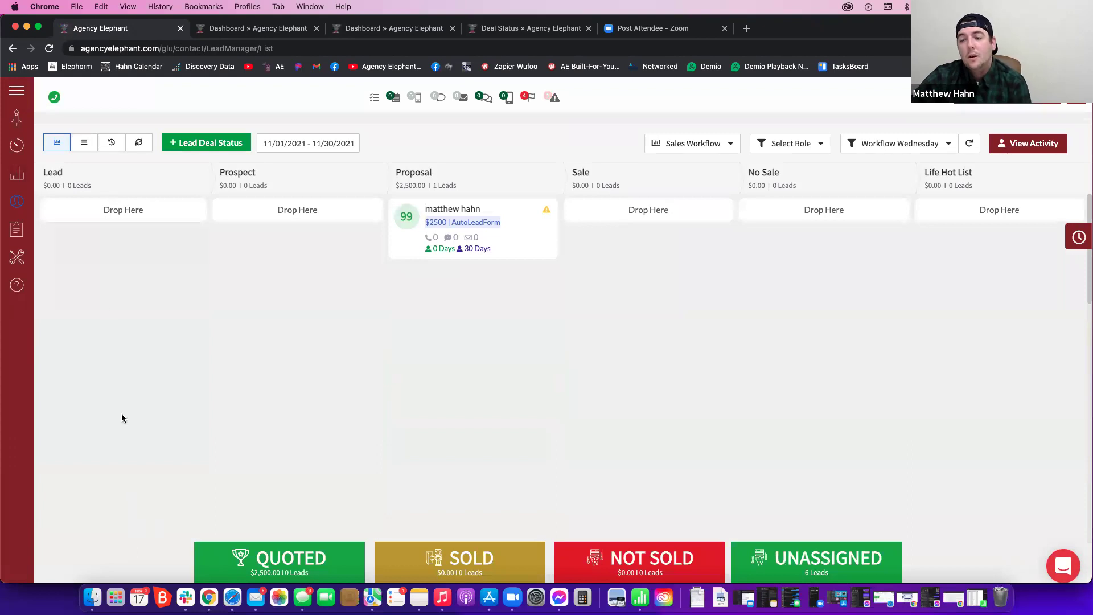
left_click(528, 30)
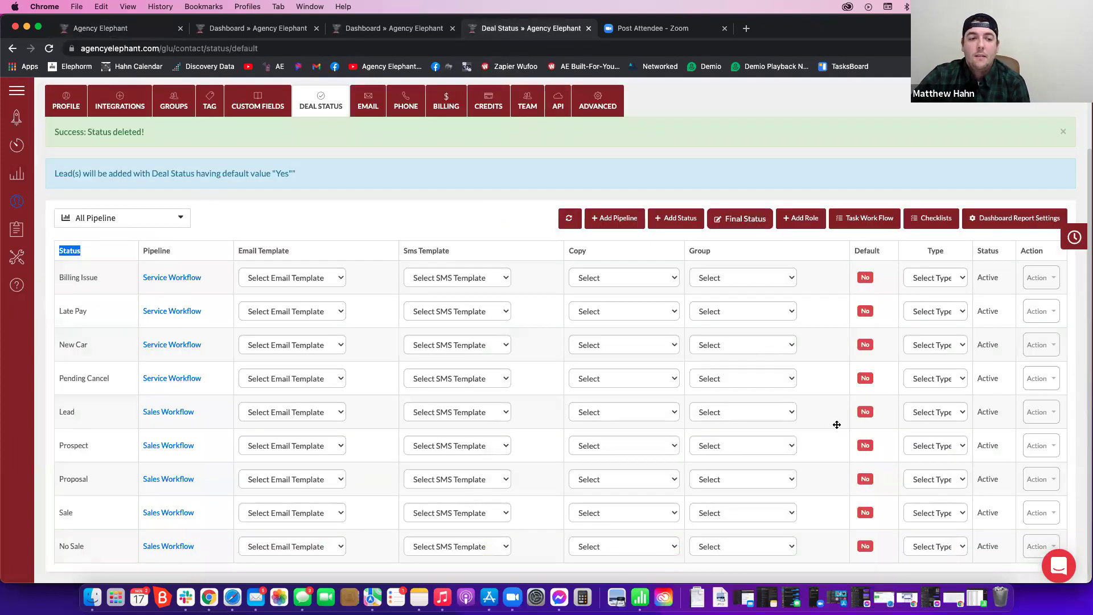
left_click(862, 419)
left_click(519, 398)
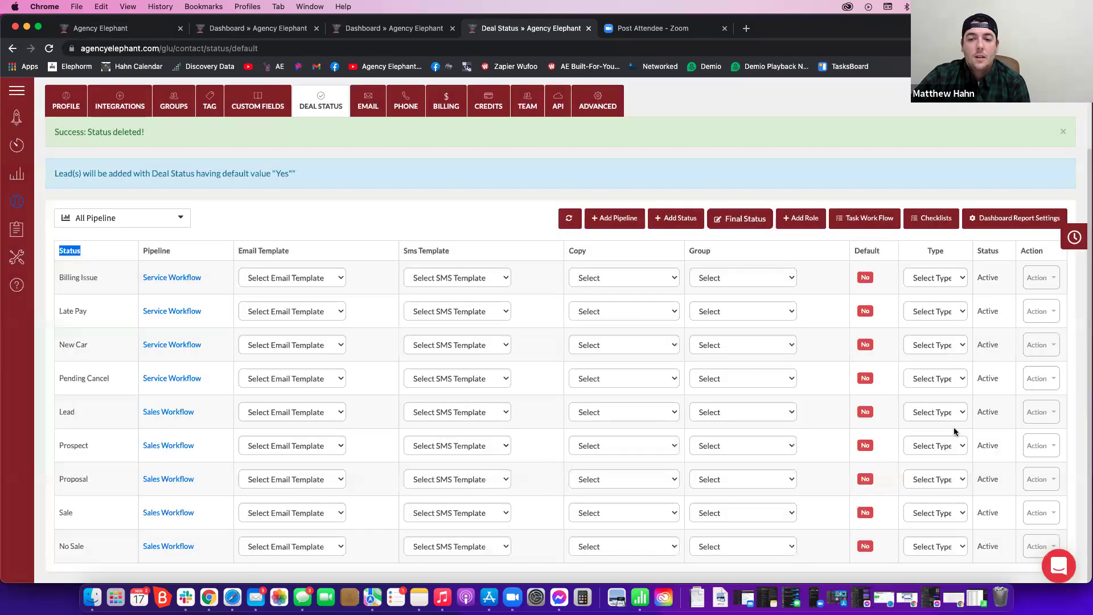
left_click(545, 388)
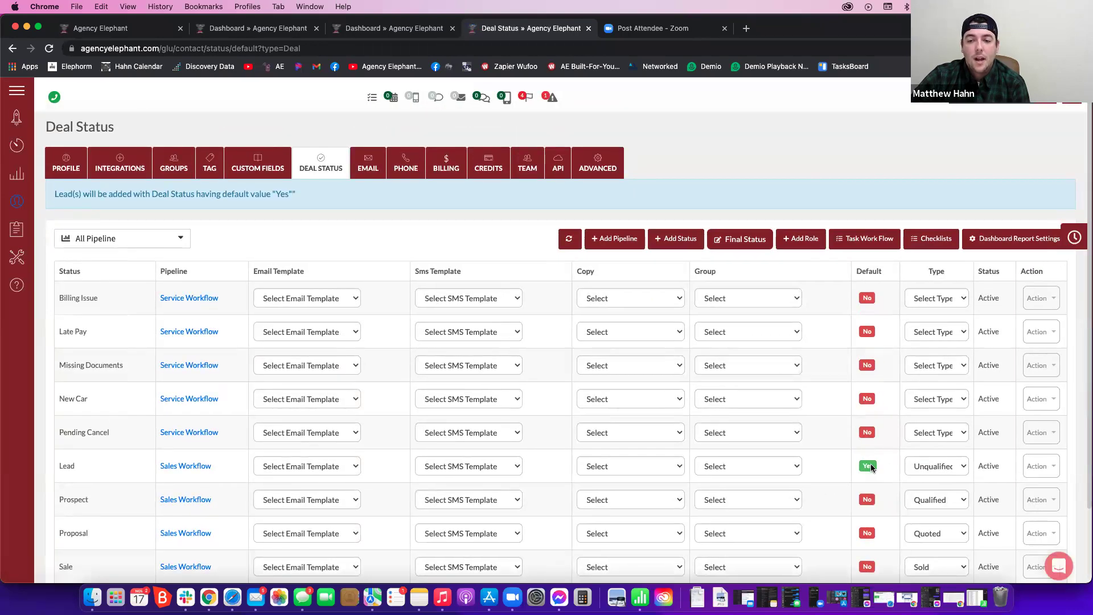
Switch the Lead status's default from Yes back to No and confirm the change.
left_click(872, 467)
key("Return")
key("Return")
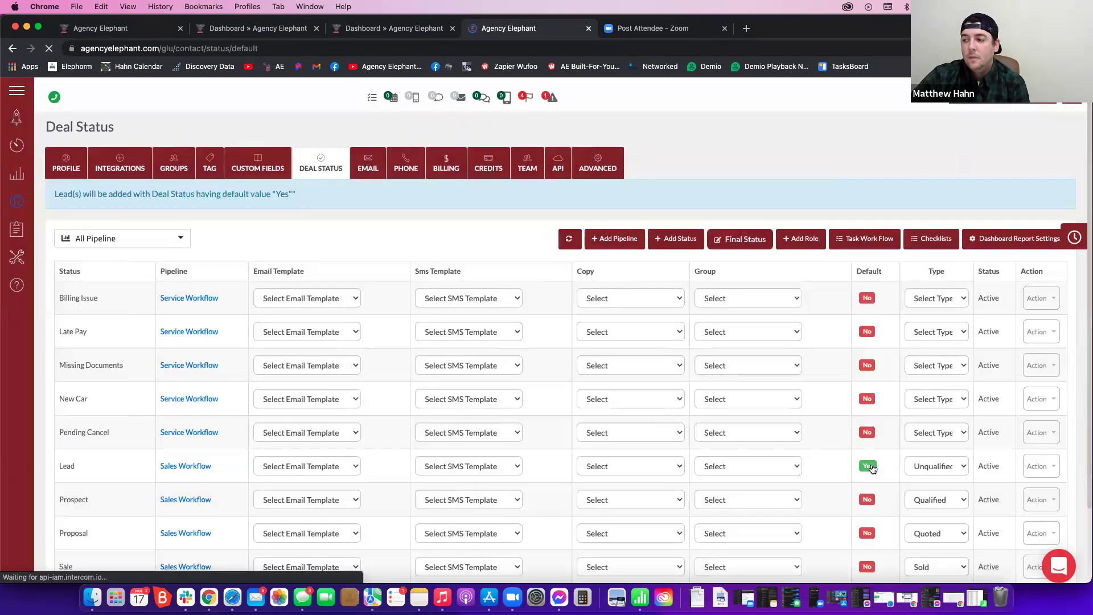